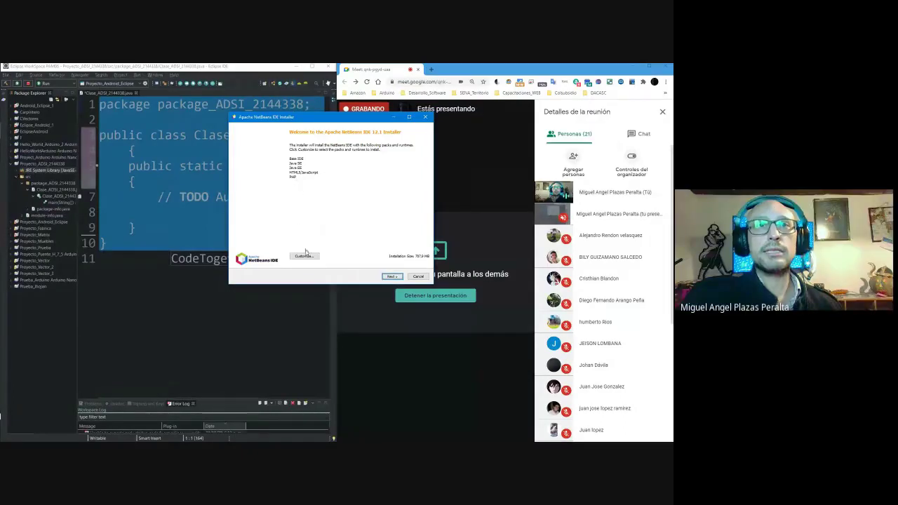
Review the PHP pack's details in the Customize pack list, keeping the default packs.
left_click(305, 255)
left_click(277, 202)
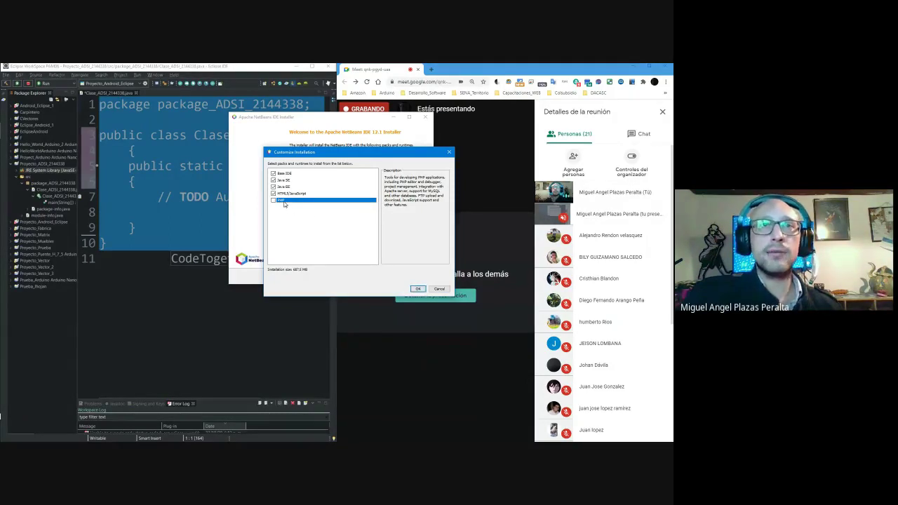
left_click(416, 290)
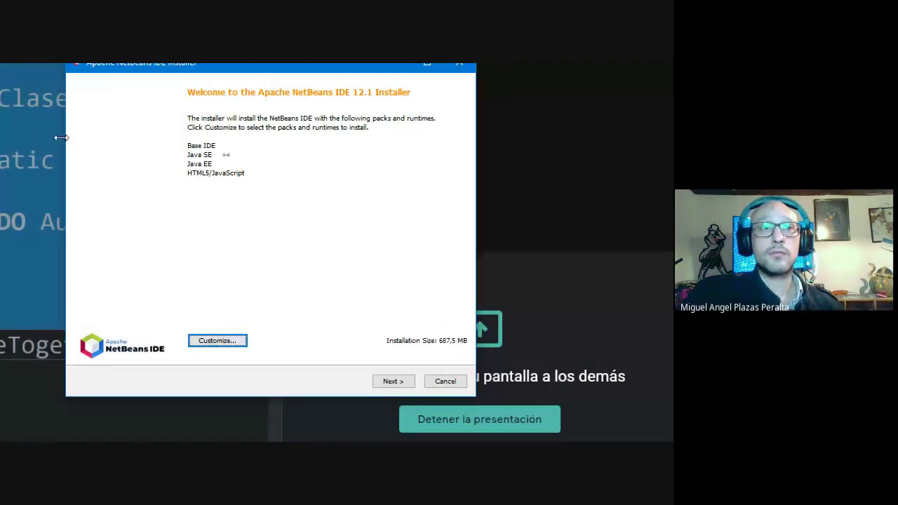
left_click(236, 341)
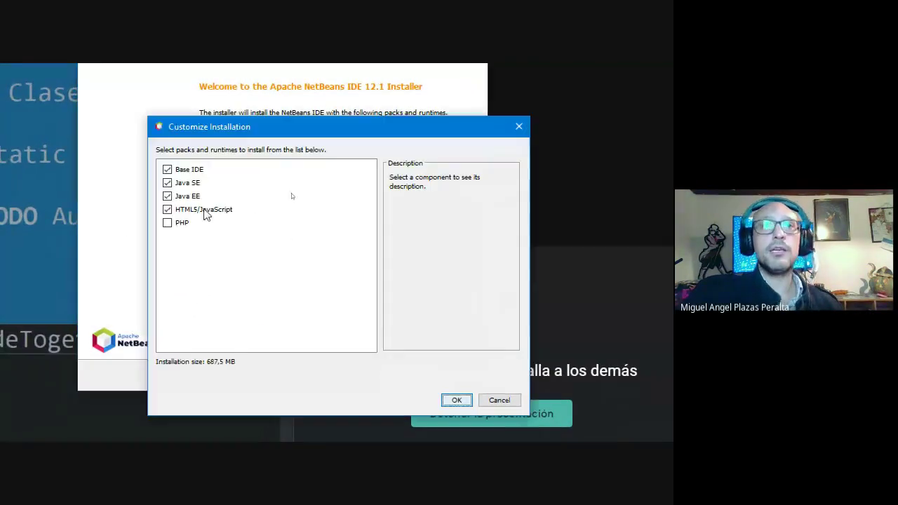
left_click(168, 223)
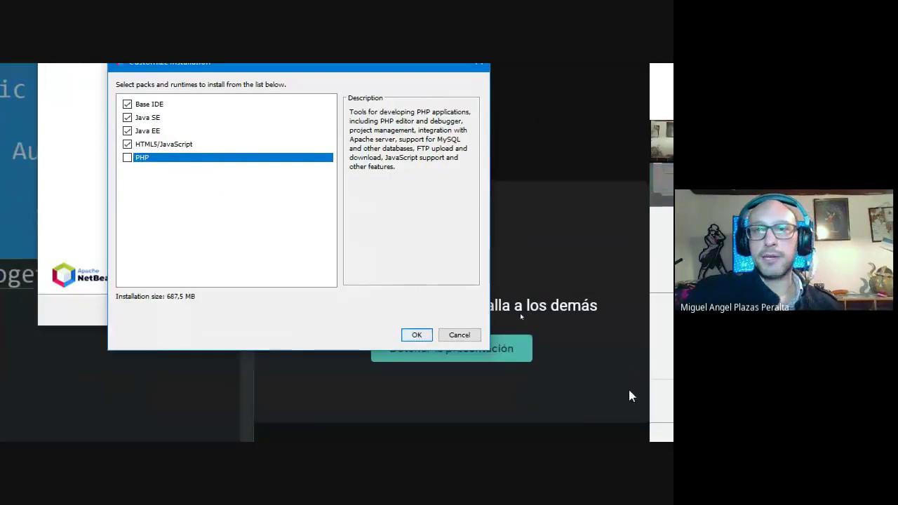
left_click(456, 400)
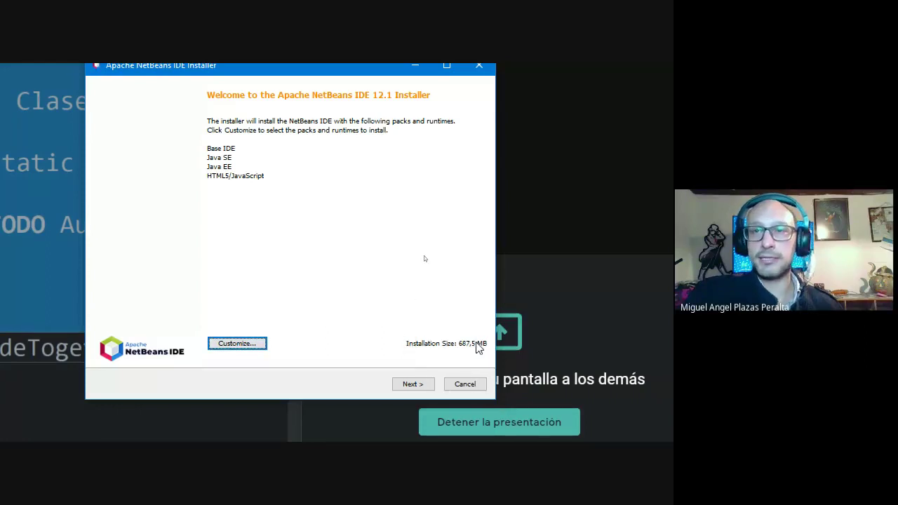
Accept the license agreement and continue to the install folder and JDK page.
left_click(407, 385)
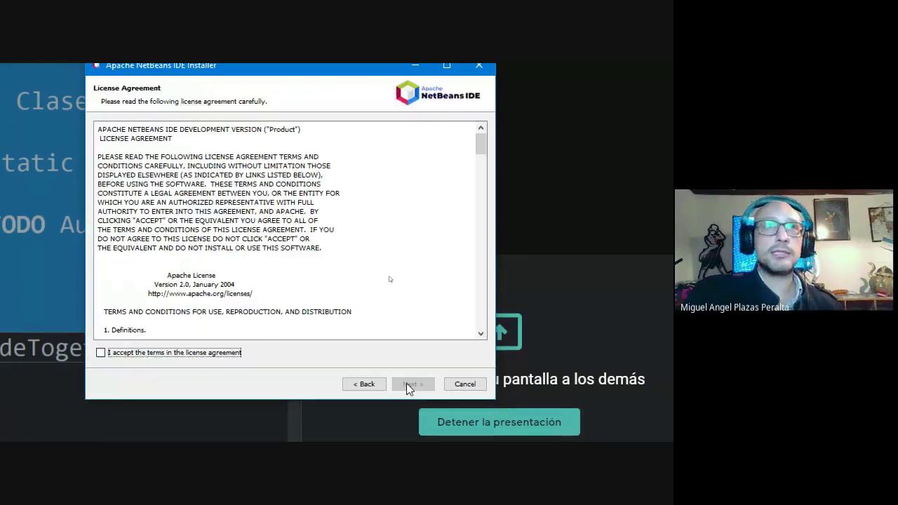
scroll(381, 206, "down", 15)
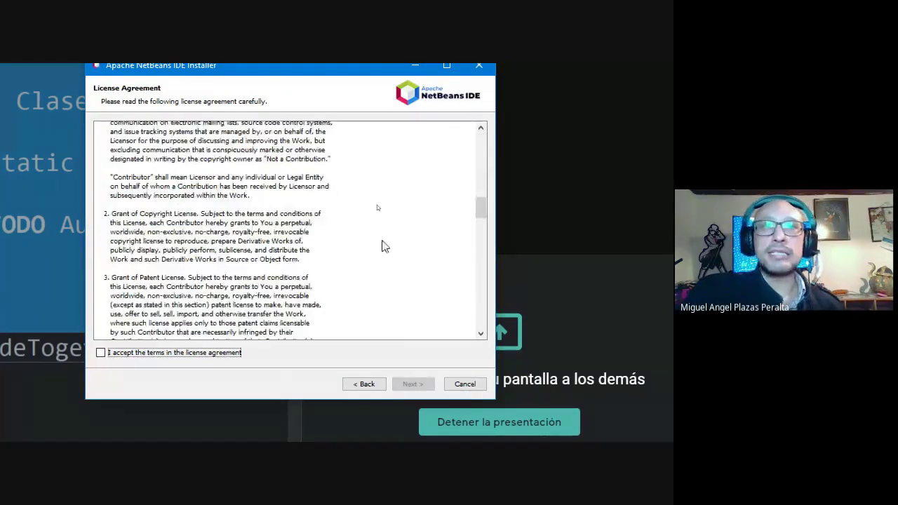
scroll(414, 296, "up", 10)
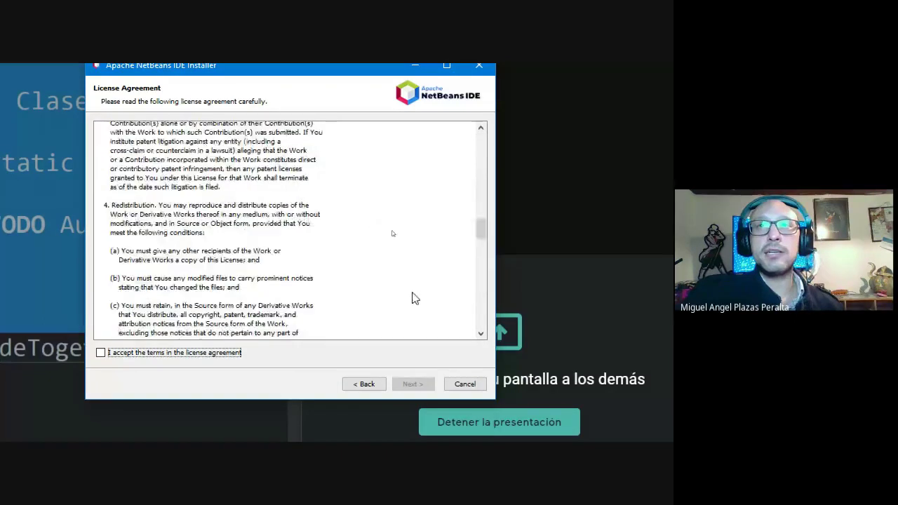
left_click(101, 354)
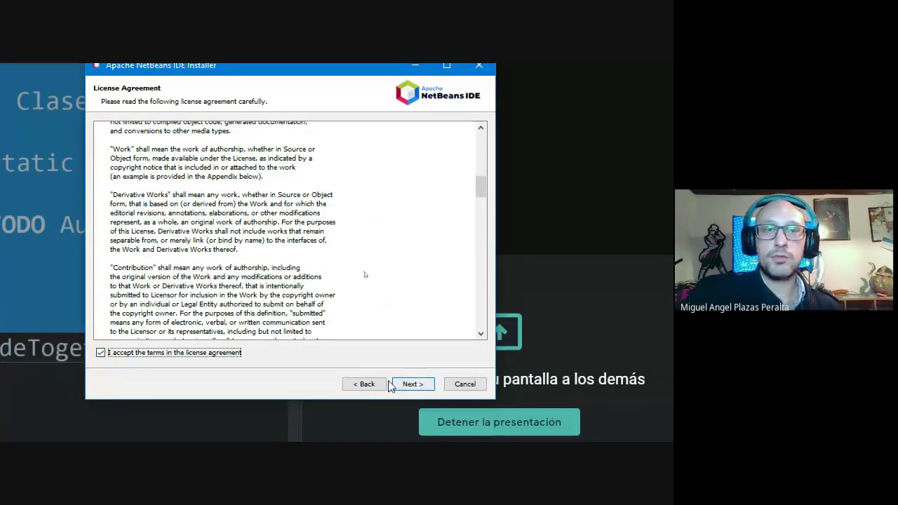
left_click(416, 384)
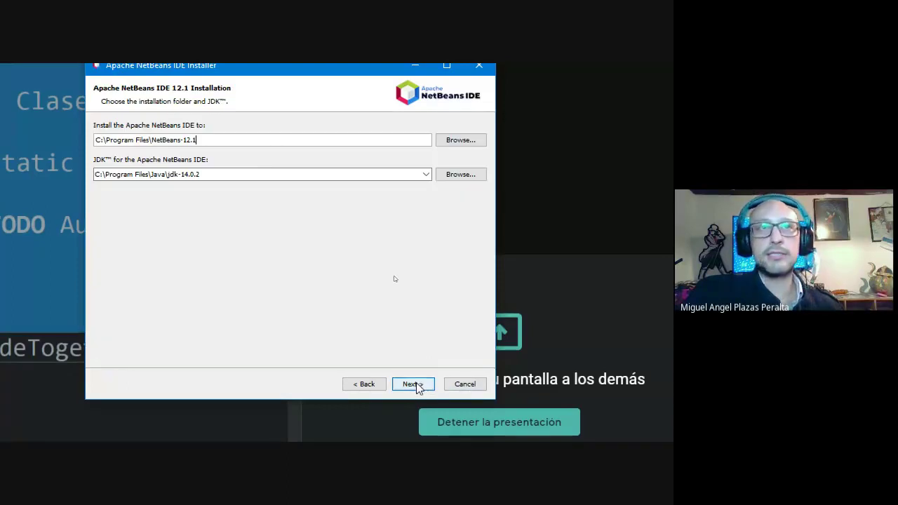
Select the C:\Program Files\NetBeans-12.1 install path and bring up its Browse folder chooser.
left_click(153, 139)
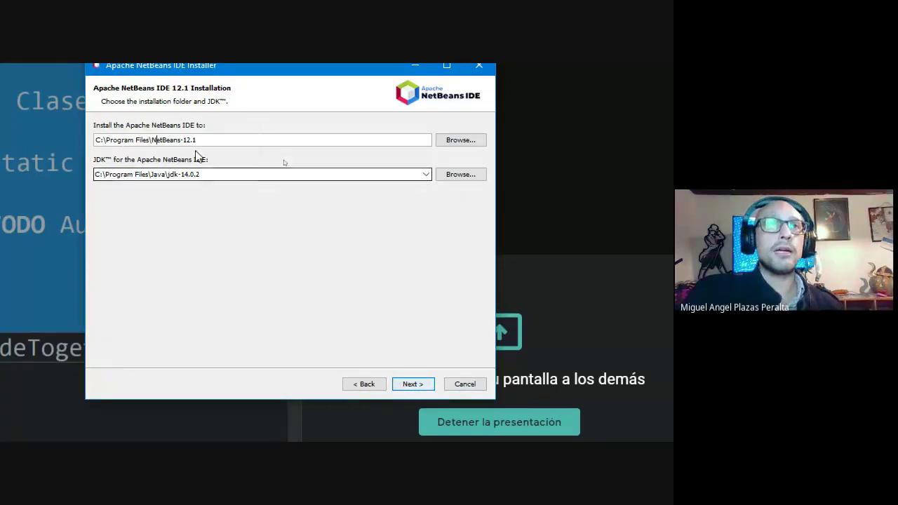
left_click(197, 140)
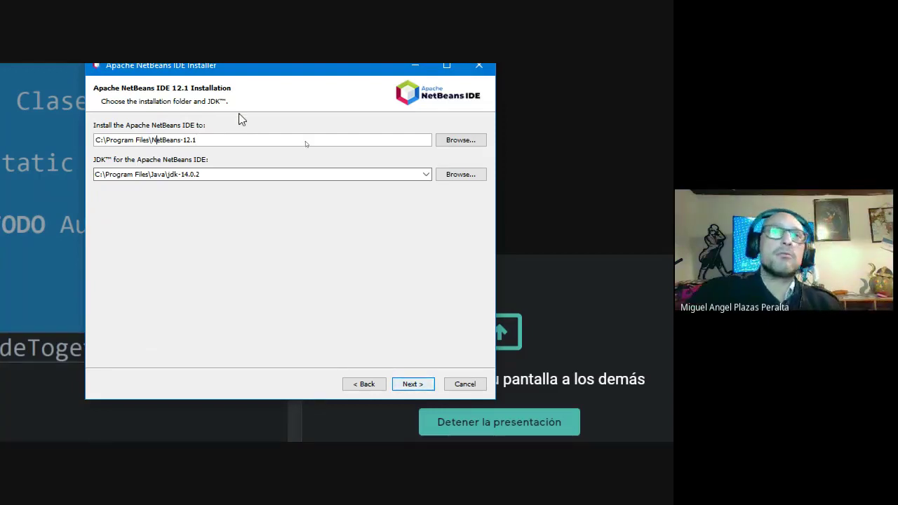
triple_click(234, 136)
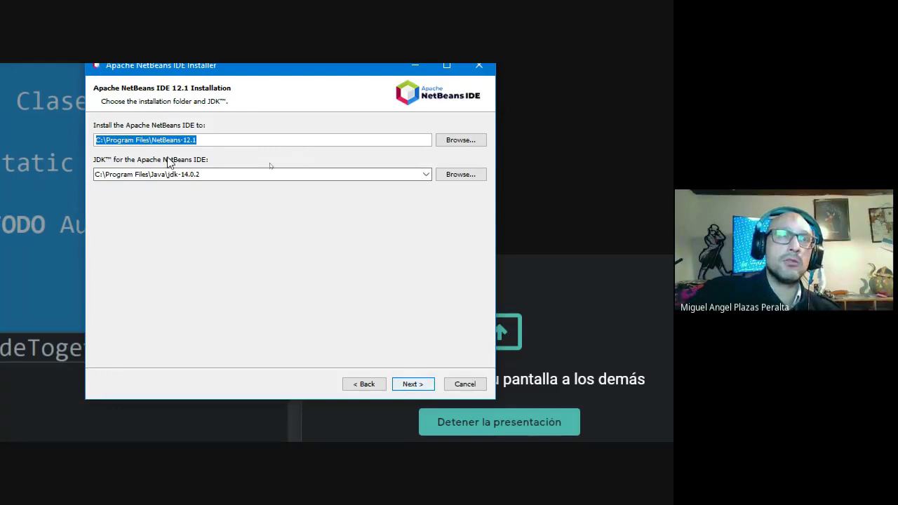
left_click(204, 143)
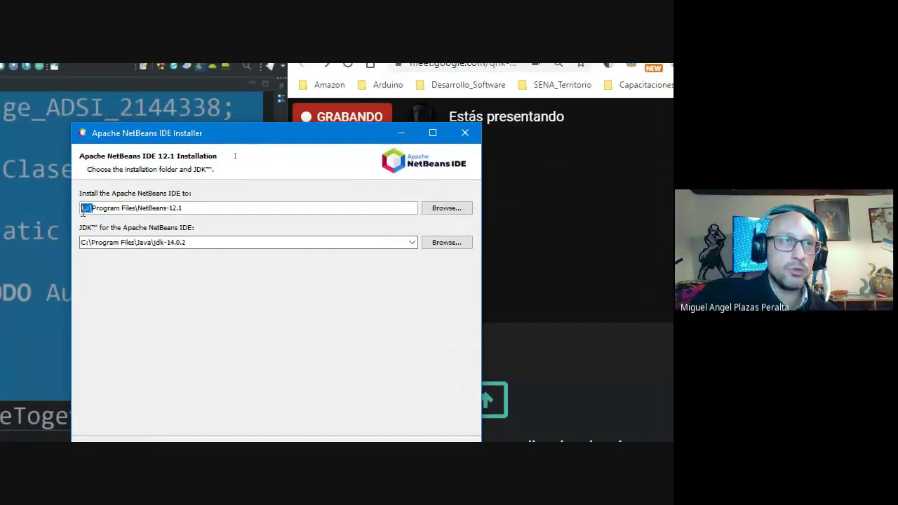
left_click_drag(200, 213, 68, 209)
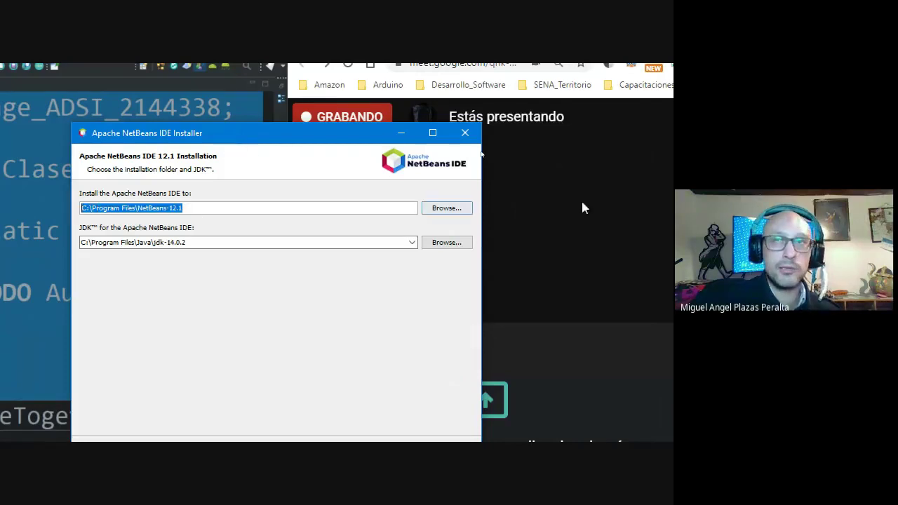
left_click(446, 208)
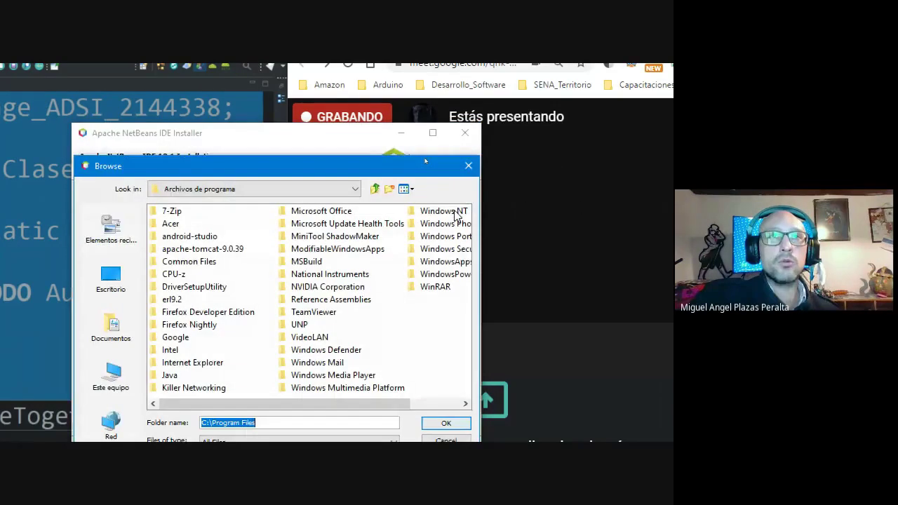
Navigate the folder browser to the DatosAcer (Z:) drive and its Archivos Programa PAM06 folder.
left_click_drag(192, 148, 202, 137)
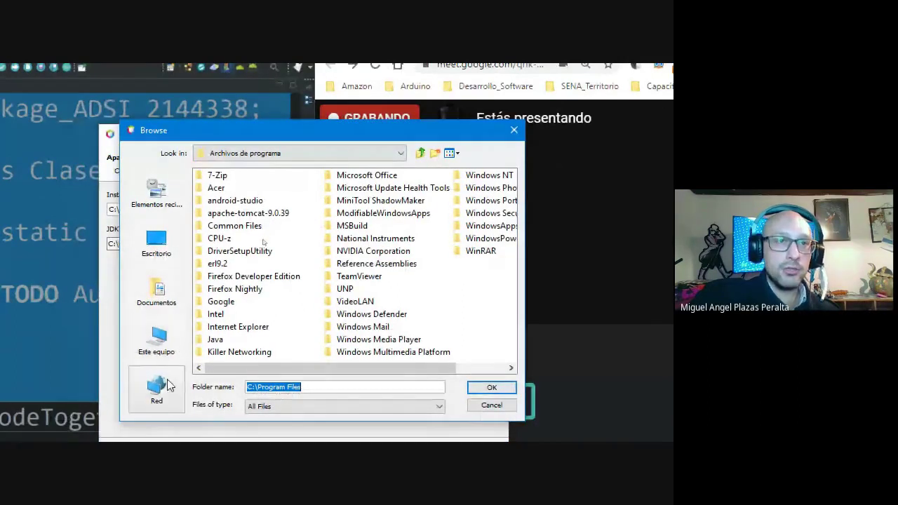
left_click(159, 344)
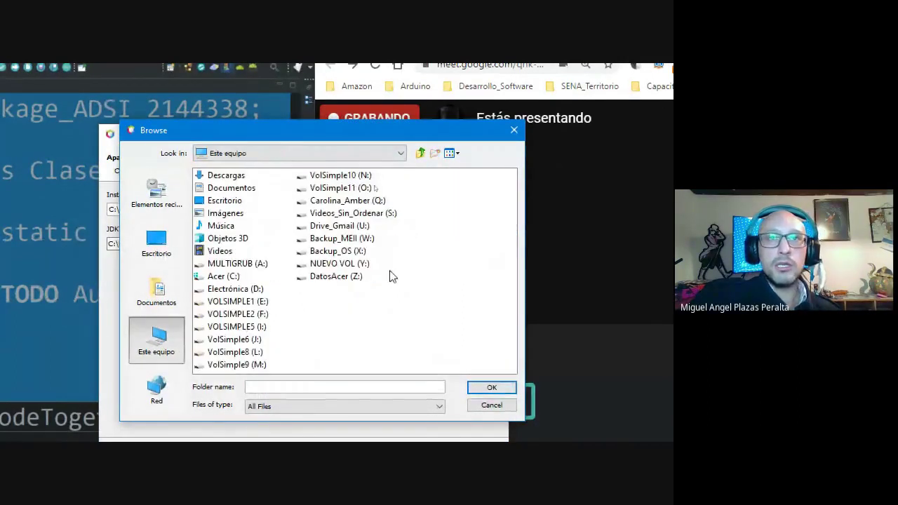
double_click(349, 279)
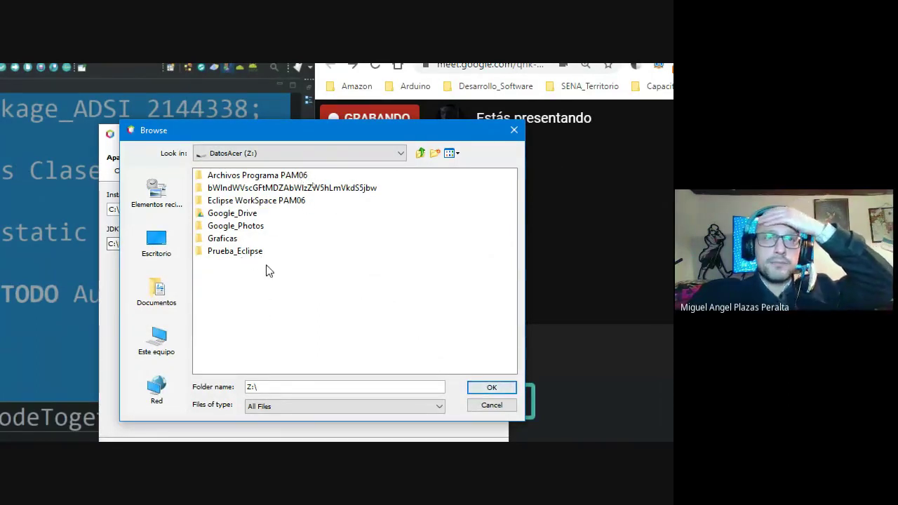
left_click(236, 176)
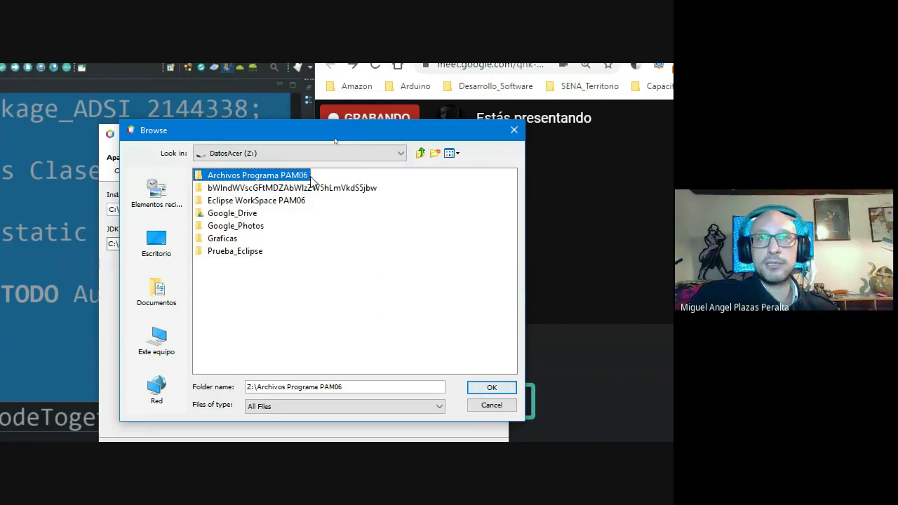
left_click(309, 178)
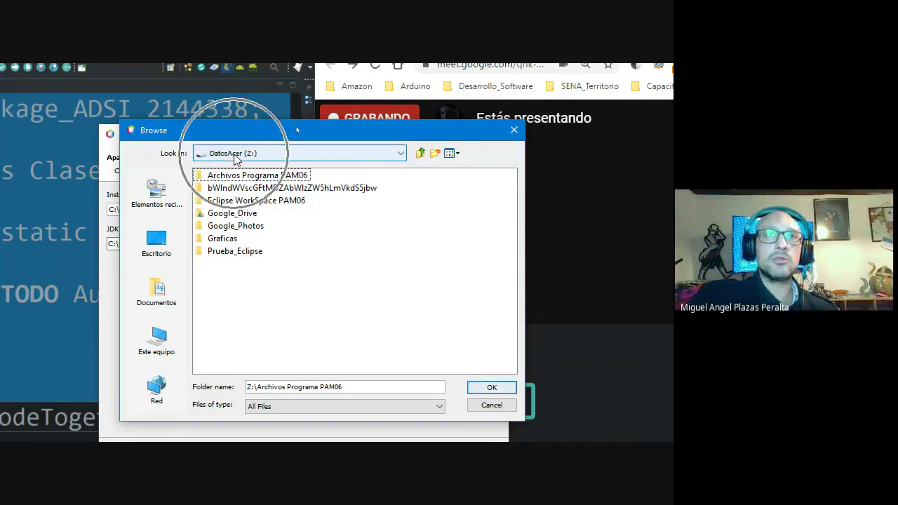
double_click(301, 174)
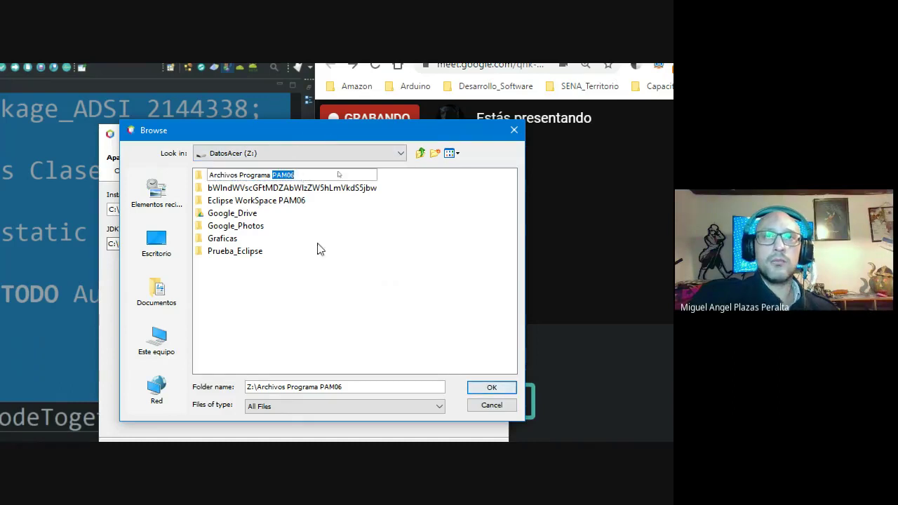
Reselect Archivos Programa PAM06, leaving its name unchanged, and confirm it as the install folder.
double_click(254, 175)
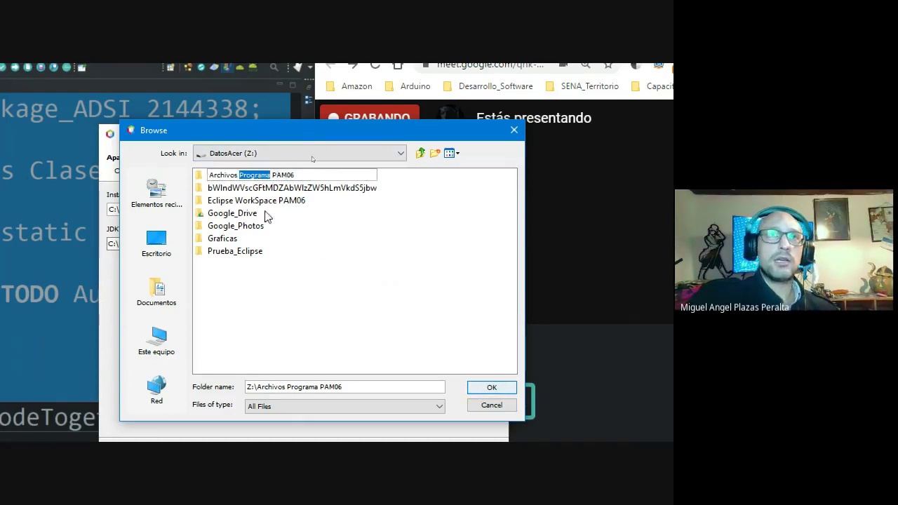
left_click(253, 285)
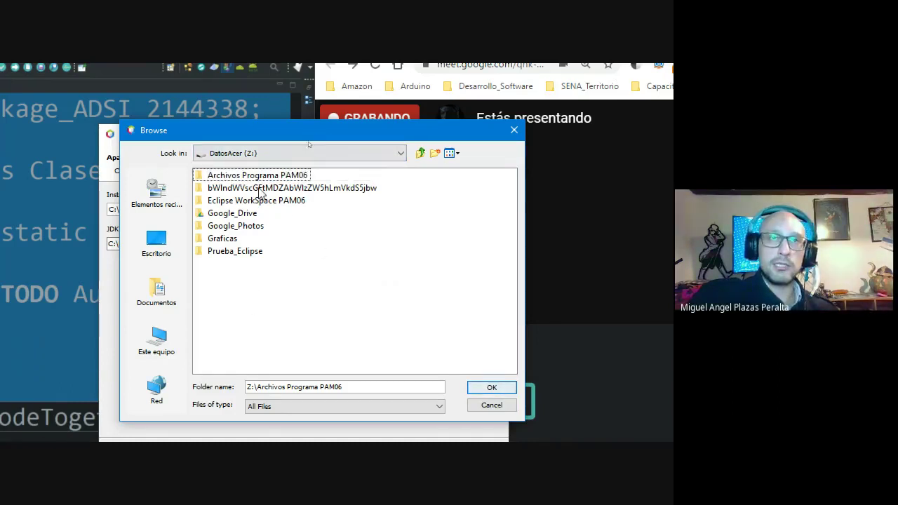
left_click(256, 175)
double_click(257, 175)
left_click(269, 179)
left_click(264, 175)
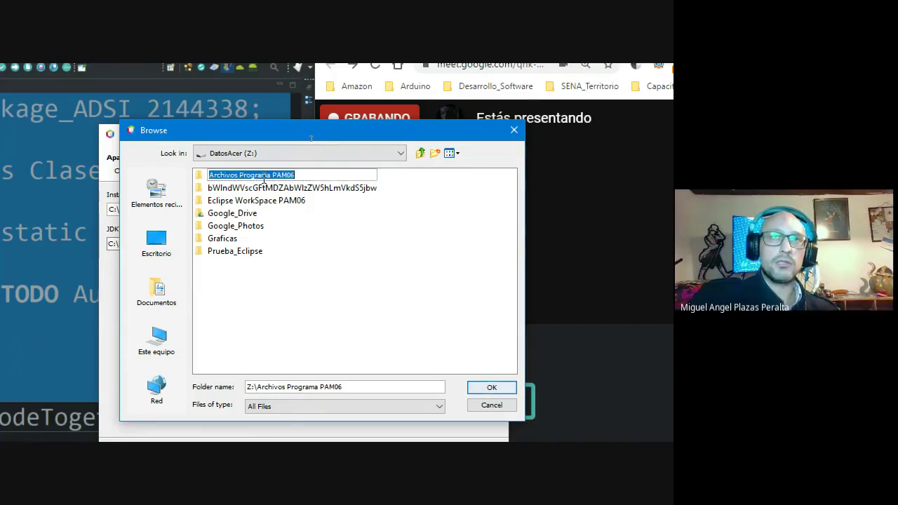
left_click(263, 202)
left_click(257, 175)
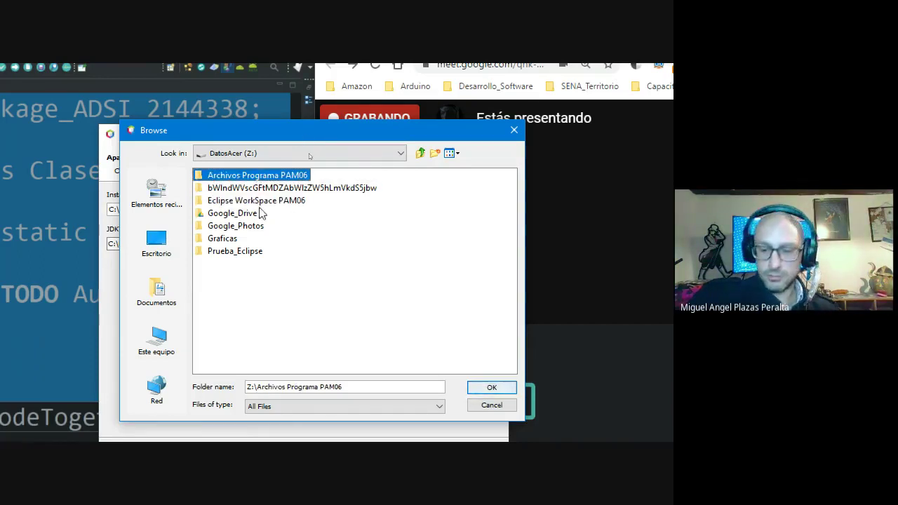
key("Return")
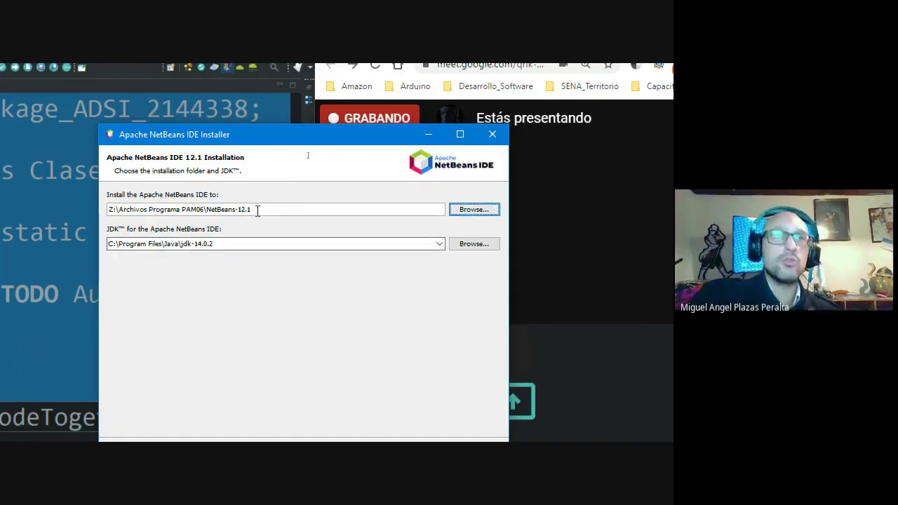
left_click_drag(346, 136, 351, 96)
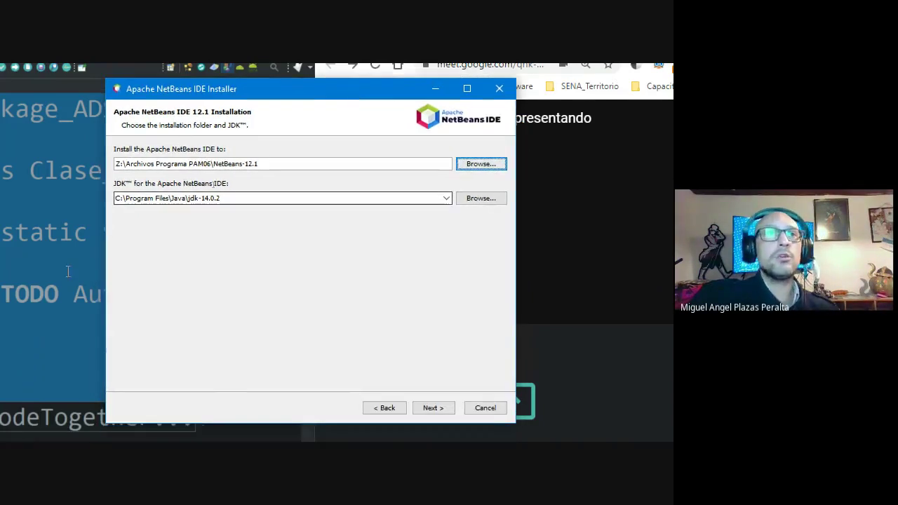
left_click(397, 412)
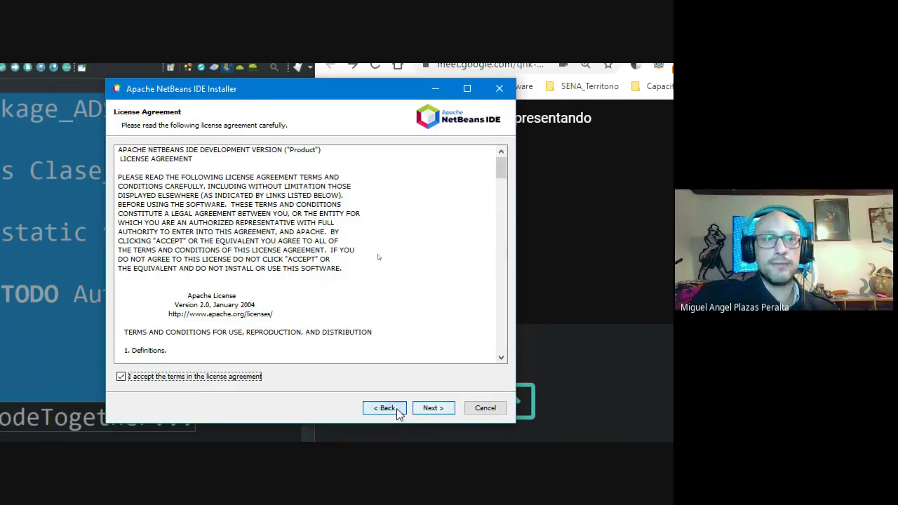
left_click(425, 411)
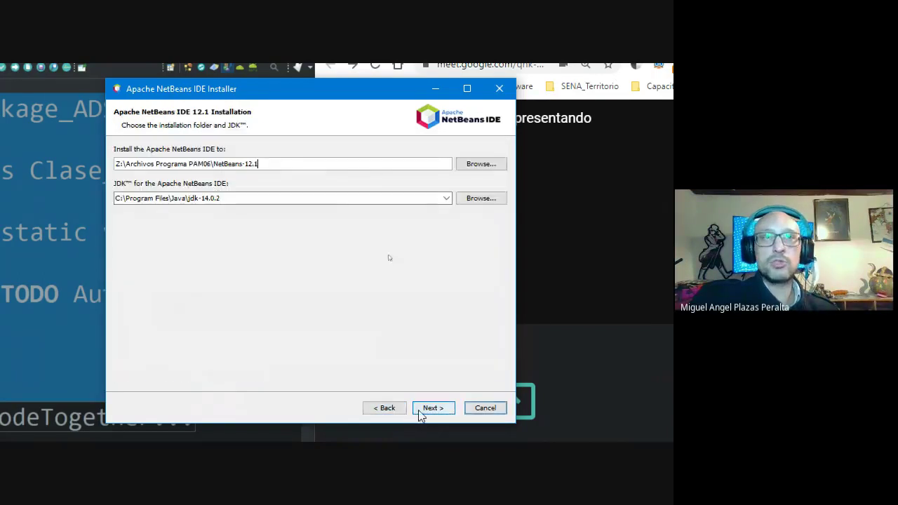
left_click(482, 166)
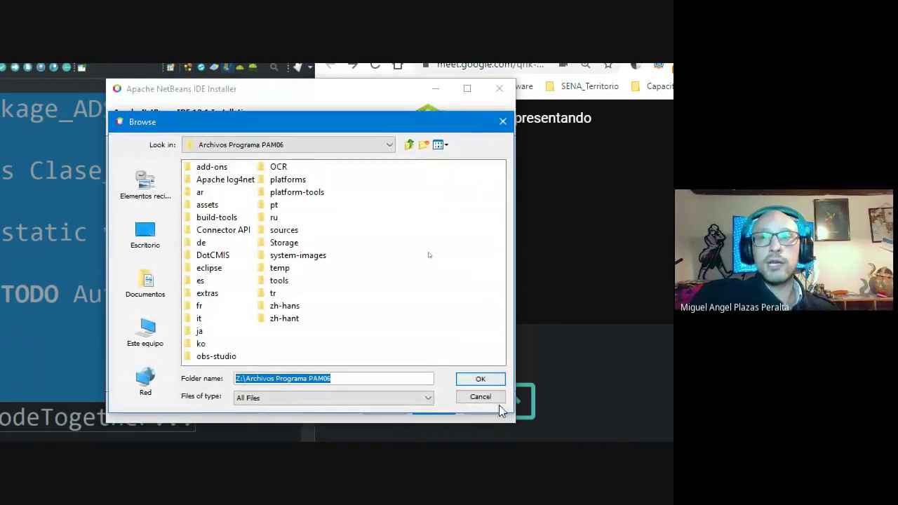
left_click(146, 237)
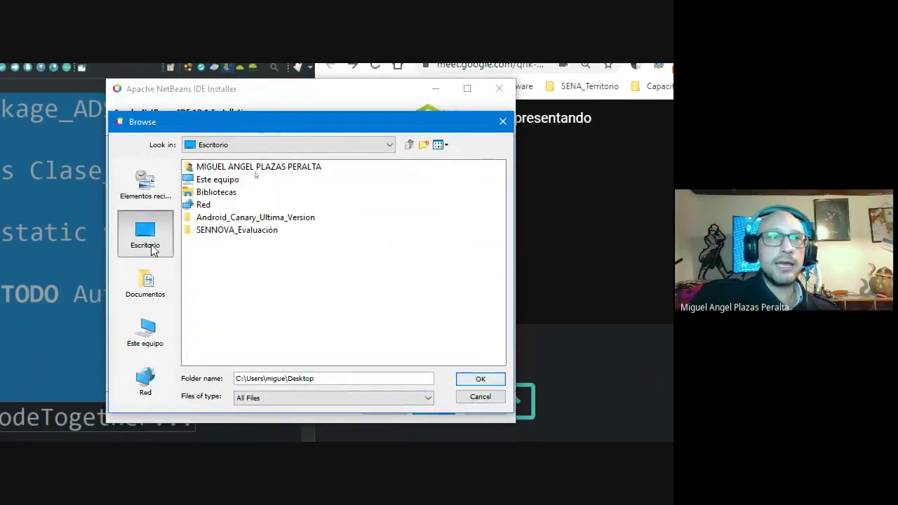
left_click(147, 336)
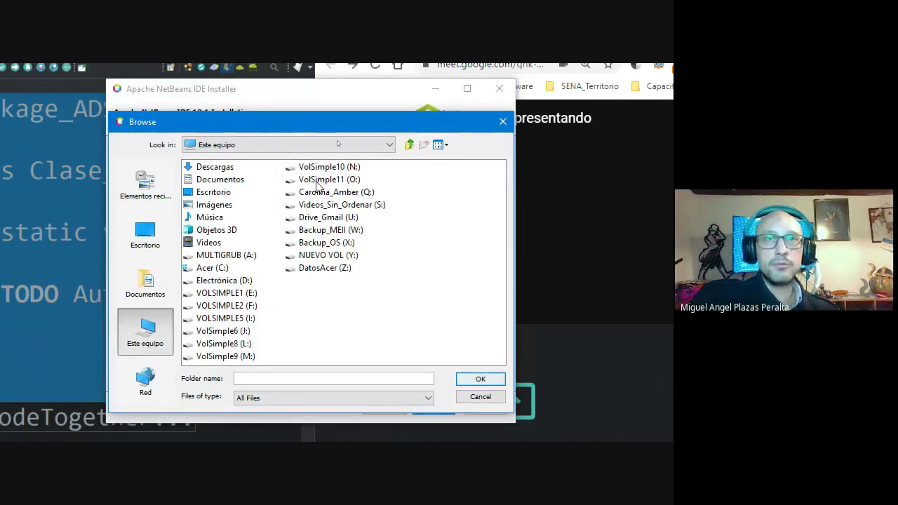
double_click(223, 268)
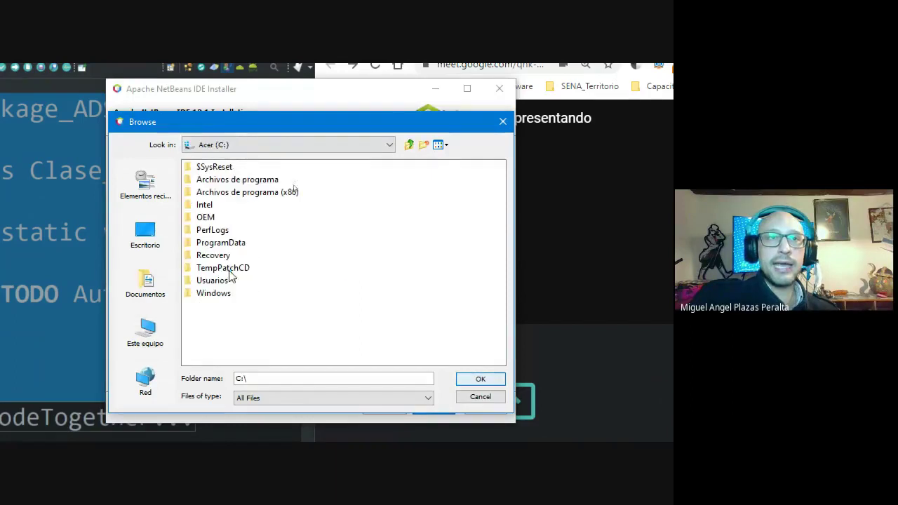
double_click(236, 179)
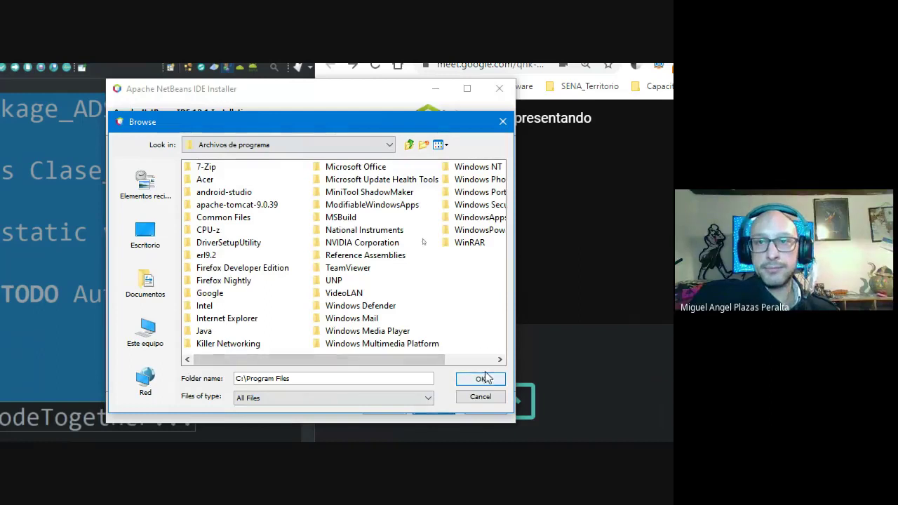
left_click(490, 401)
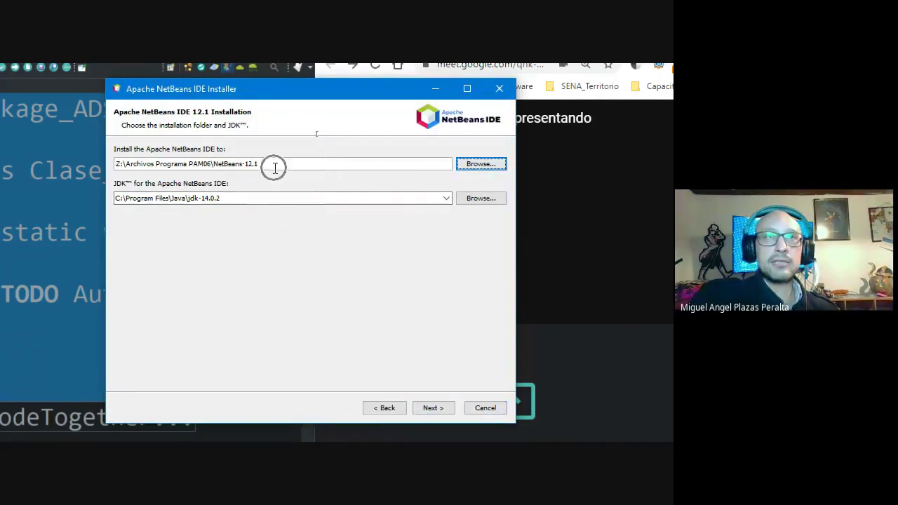
left_click_drag(275, 168, 112, 164)
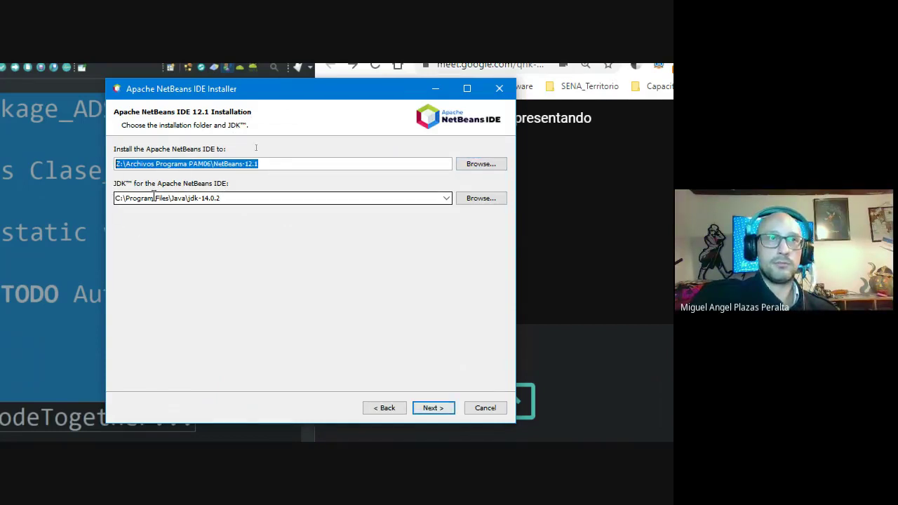
left_click(217, 164)
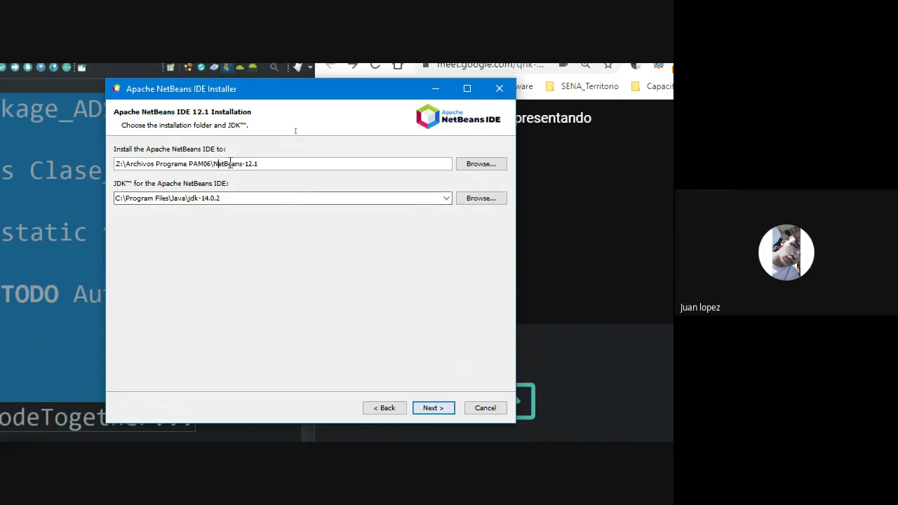
left_click(461, 167)
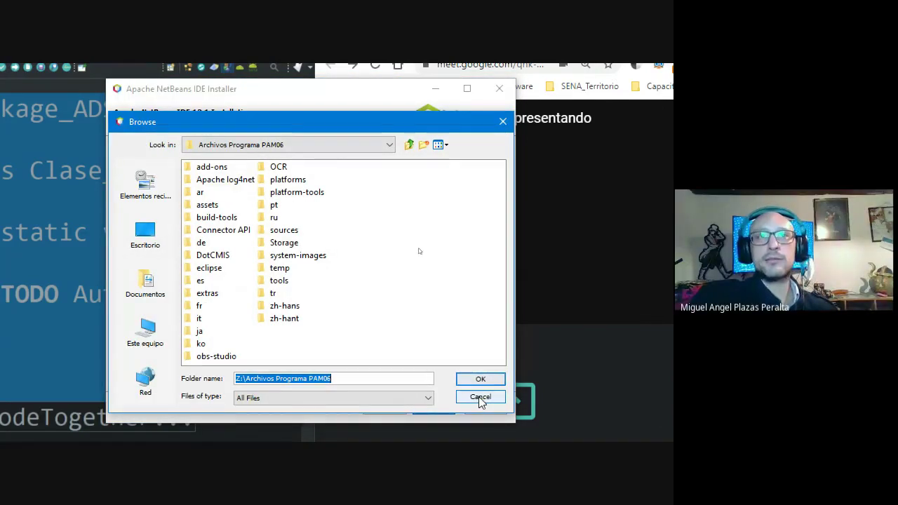
left_click(480, 399)
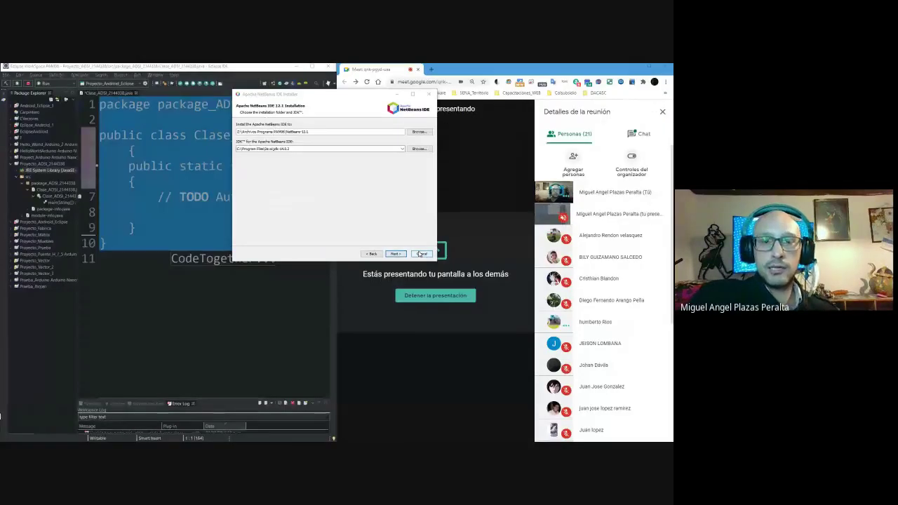
Close the installer, rerun it as administrator from Descargas, then minimize Explorer and Eclipse.
key("Return")
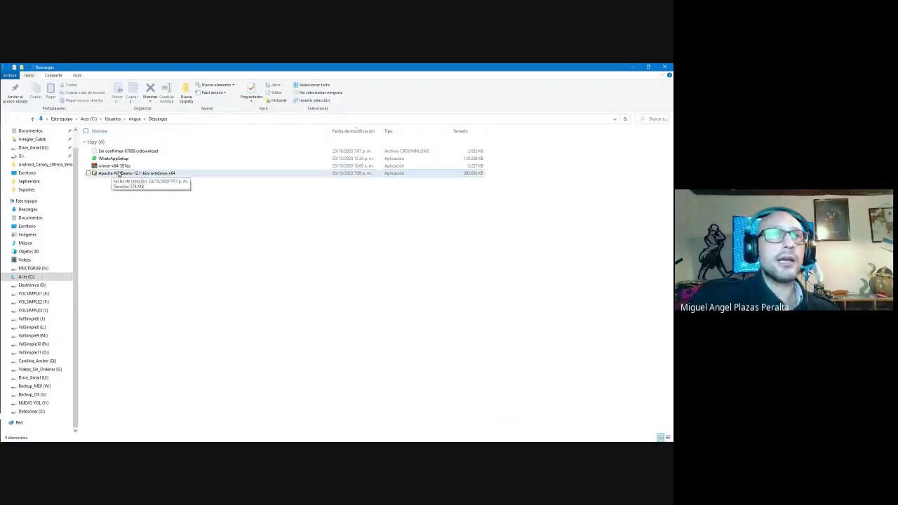
right_click(118, 172)
left_click(155, 184)
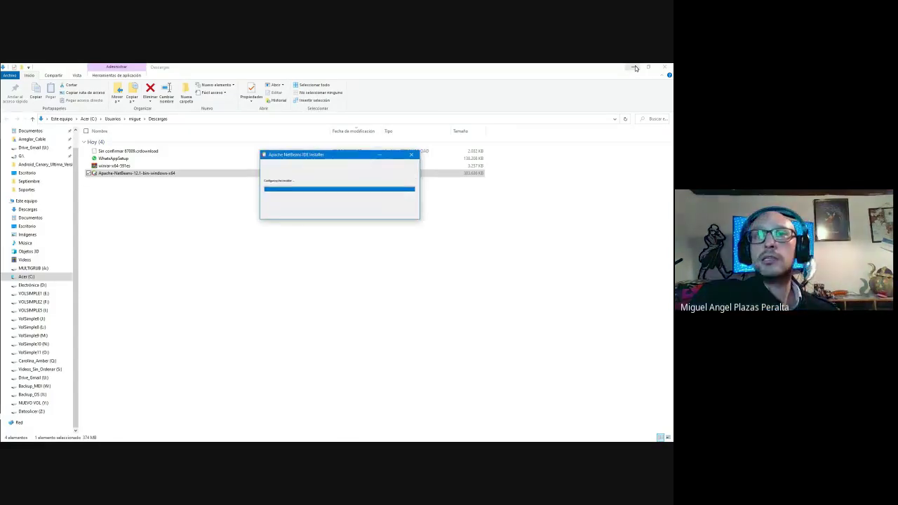
left_click(633, 68)
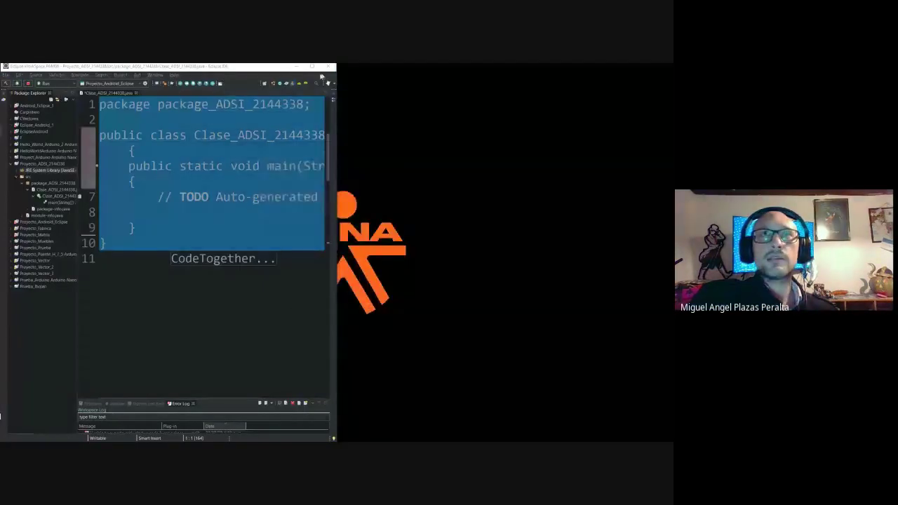
left_click(297, 66)
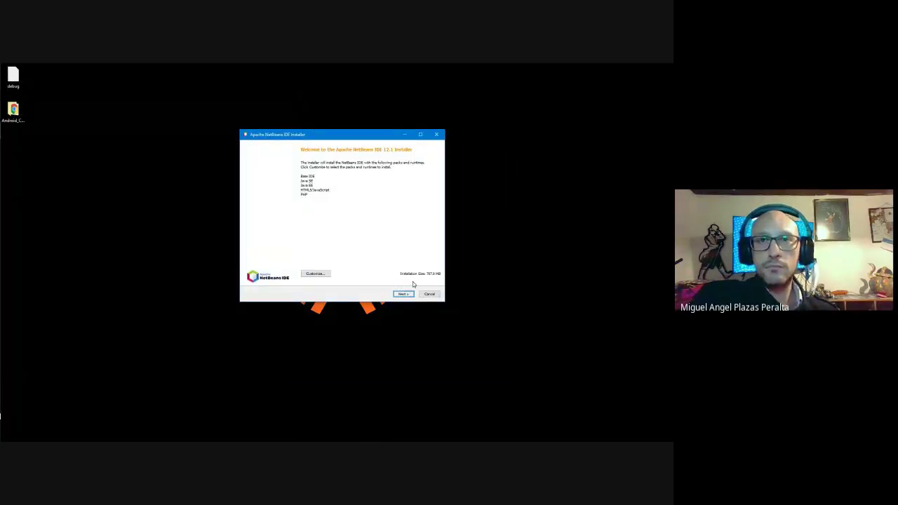
Exclude the PHP pack from the installation in Customize.
left_click(325, 274)
left_click(291, 218)
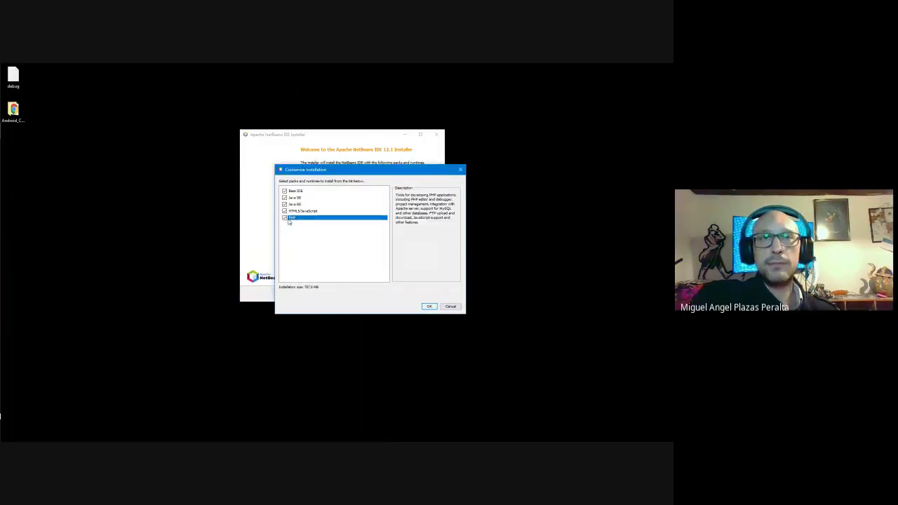
left_click(428, 307)
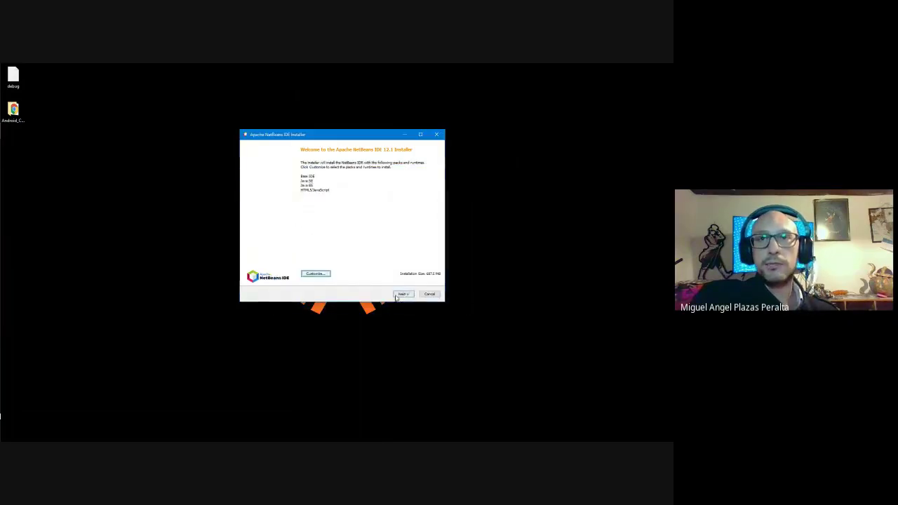
Accept the license agreement and advance to the installation folder and JDK page.
left_click(399, 293)
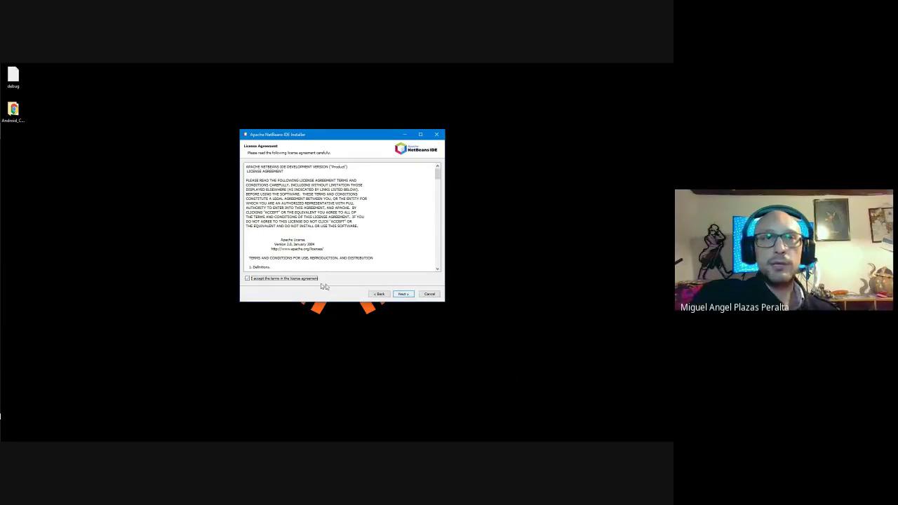
left_click(314, 278)
left_click(403, 293)
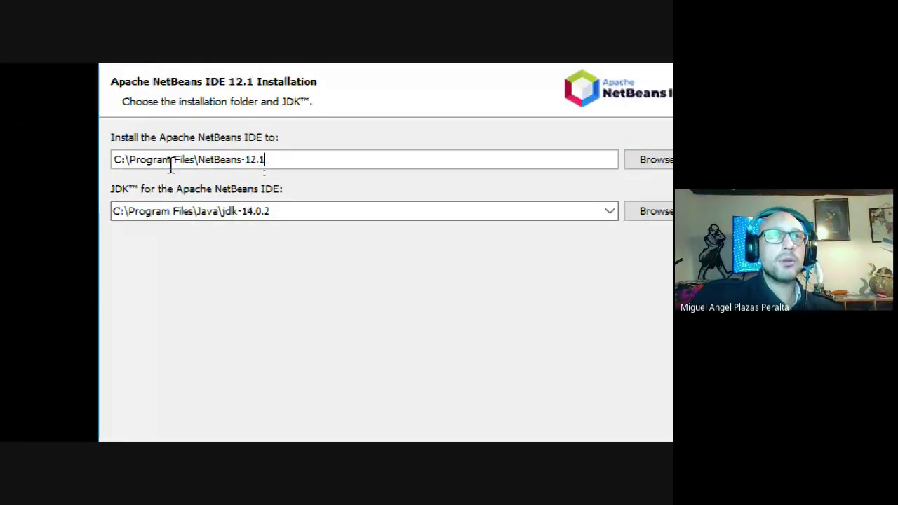
left_click_drag(277, 159, 44, 156)
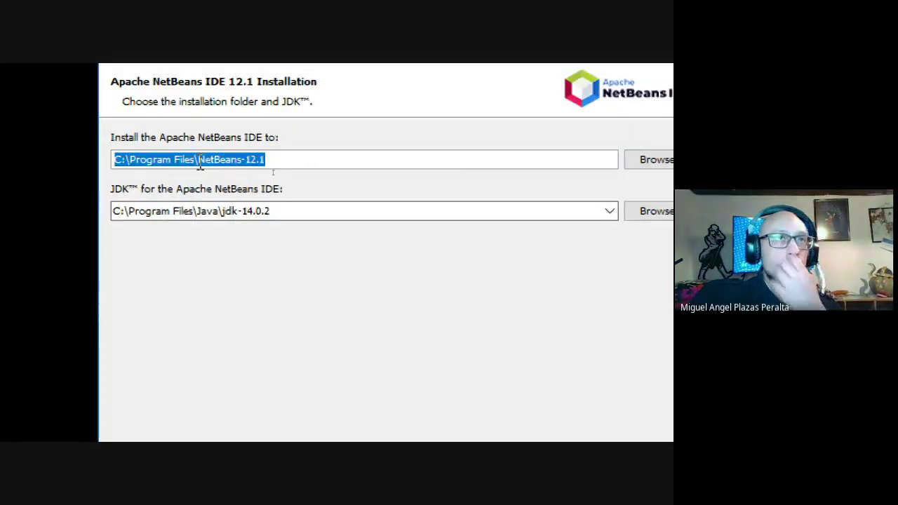
key("ctrl+c")
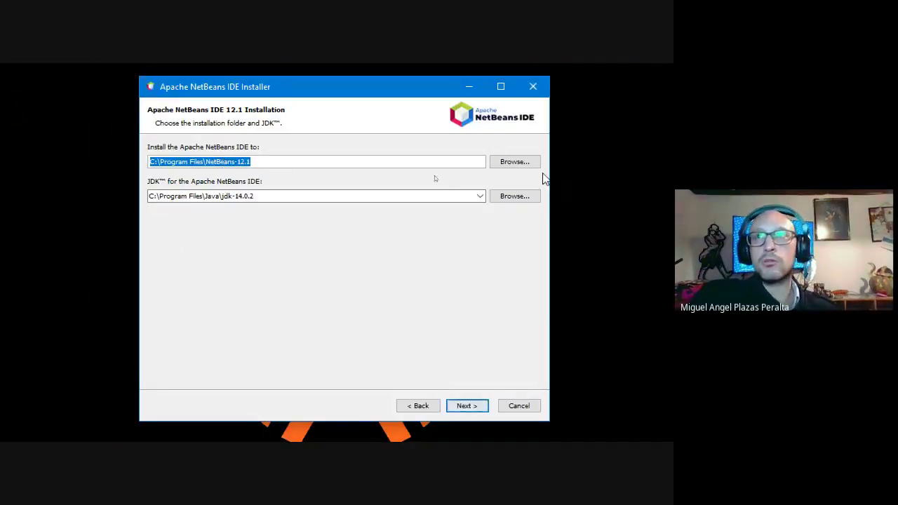
left_click(515, 161)
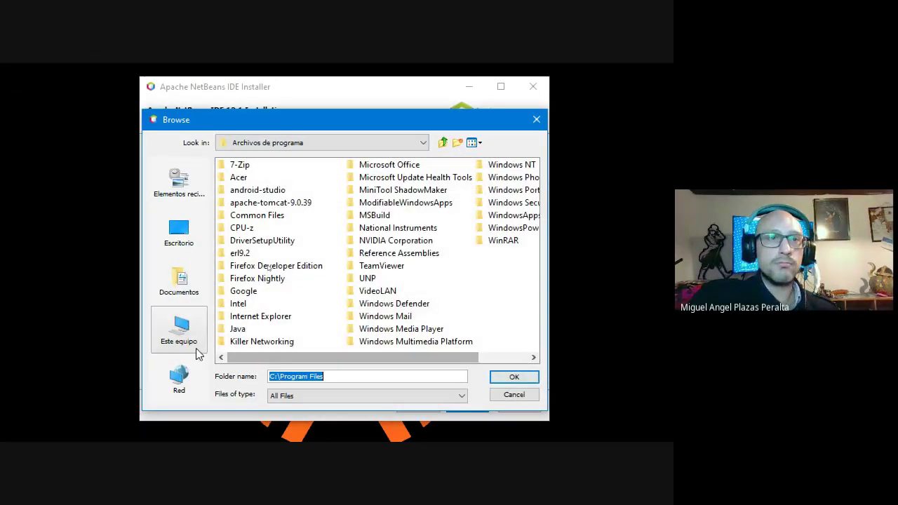
left_click(197, 342)
left_click(379, 268)
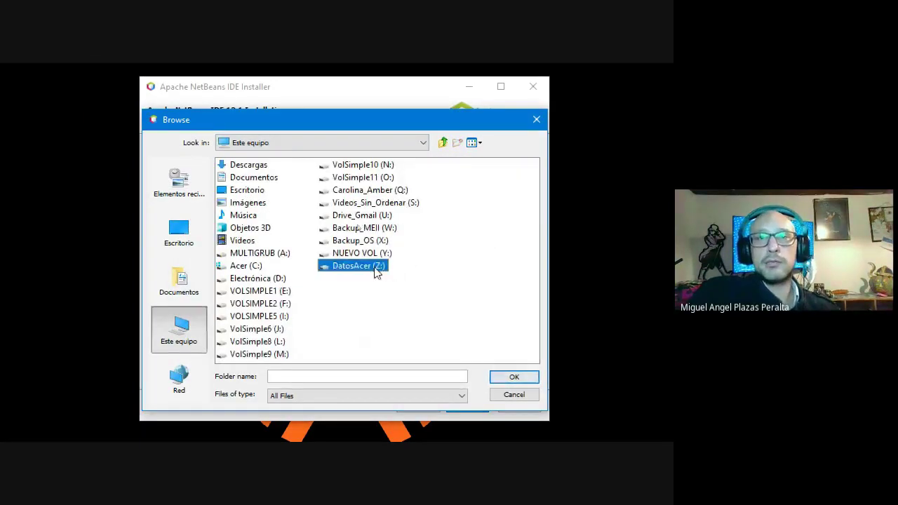
double_click(362, 269)
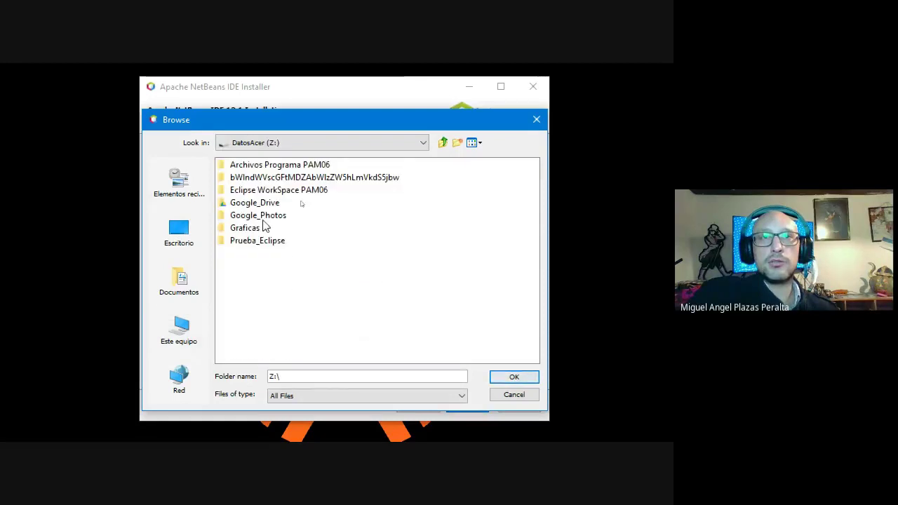
double_click(261, 167)
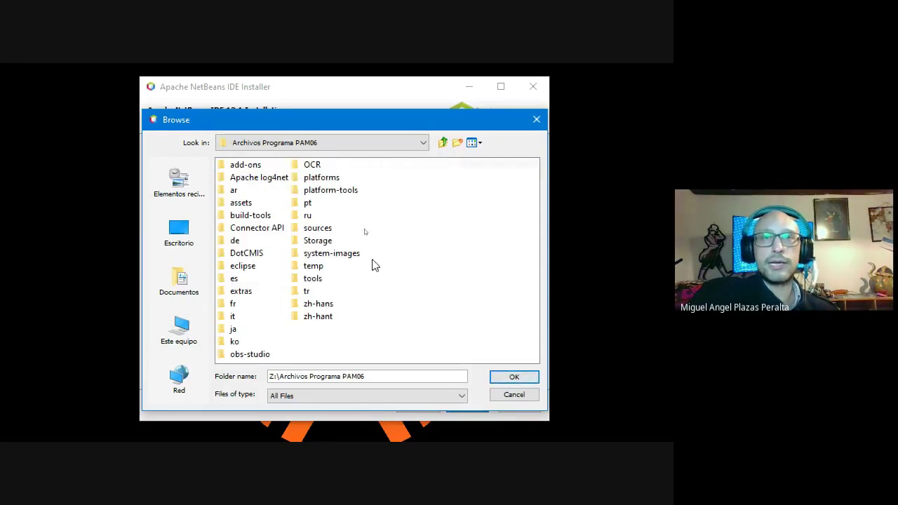
left_click(514, 378)
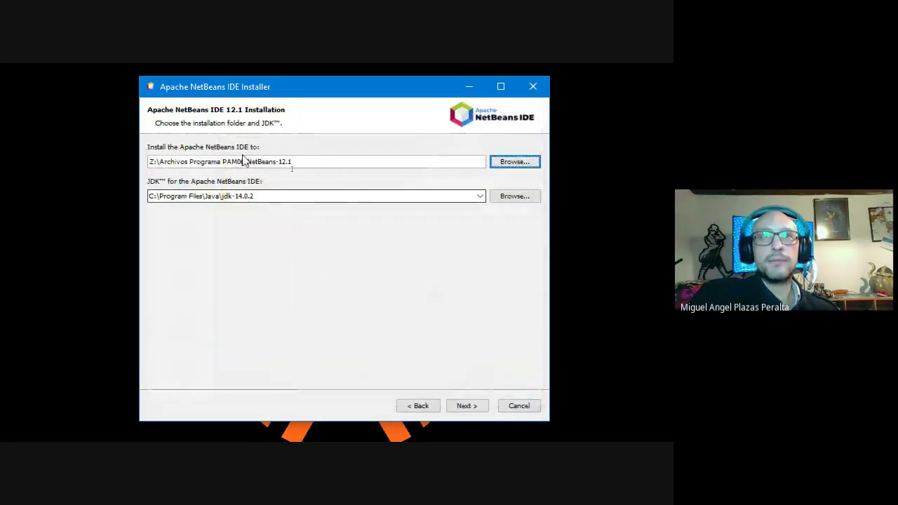
left_click(288, 196)
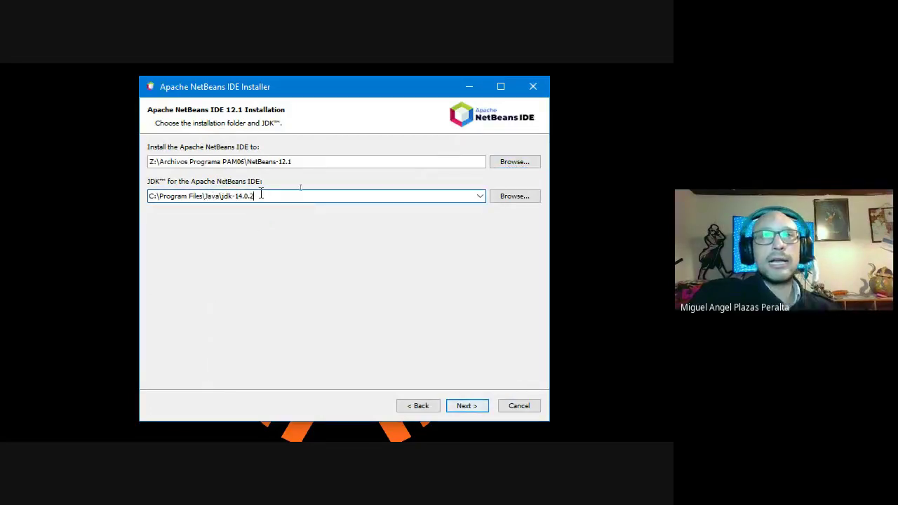
left_click_drag(254, 196, 148, 196)
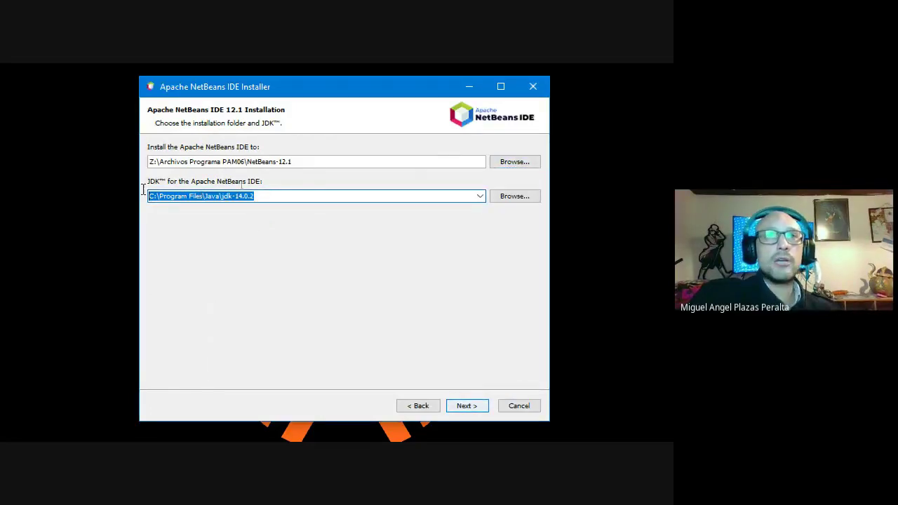
Browse to C:\Program Files\Java\jdk-14.0.2 and confirm it as the JDK folder.
left_click(528, 198)
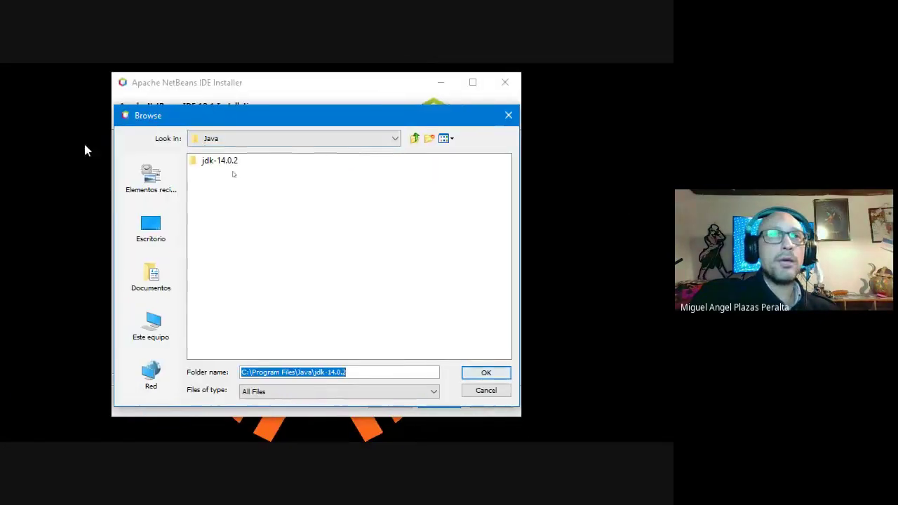
left_click(174, 339)
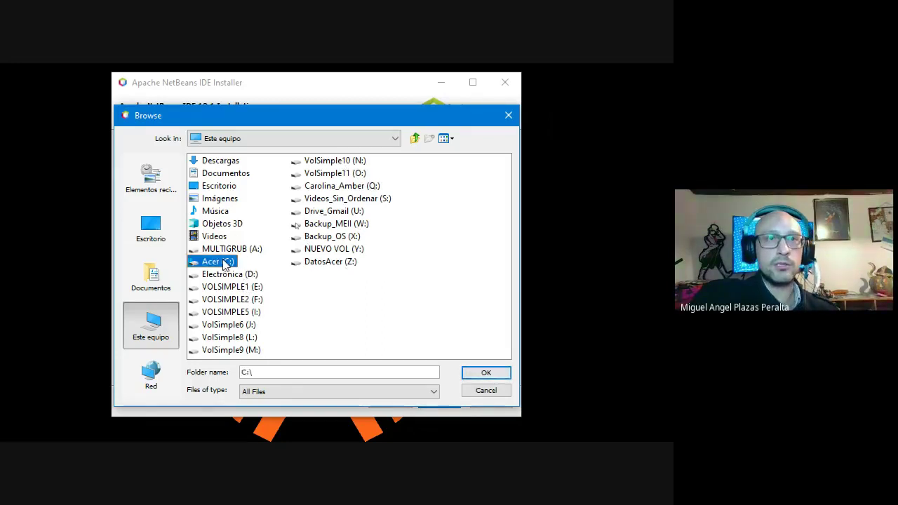
double_click(217, 262)
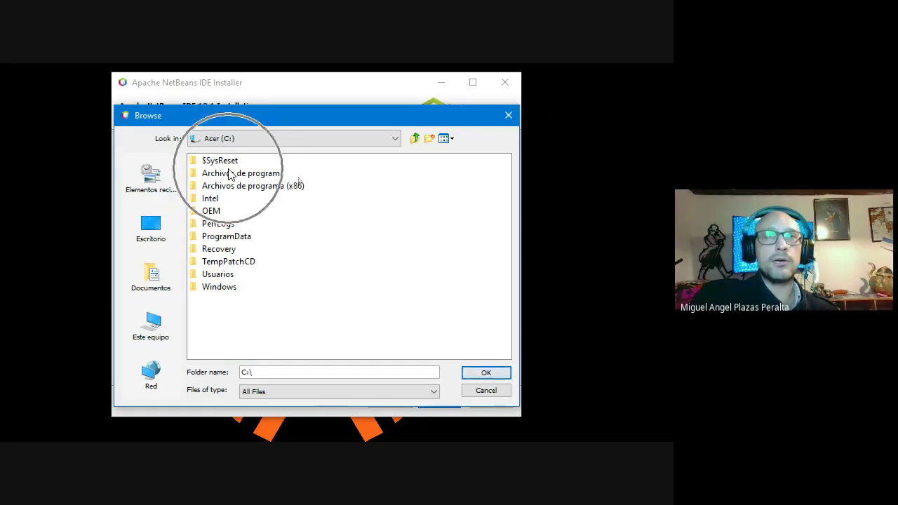
left_click(230, 174)
double_click(229, 174)
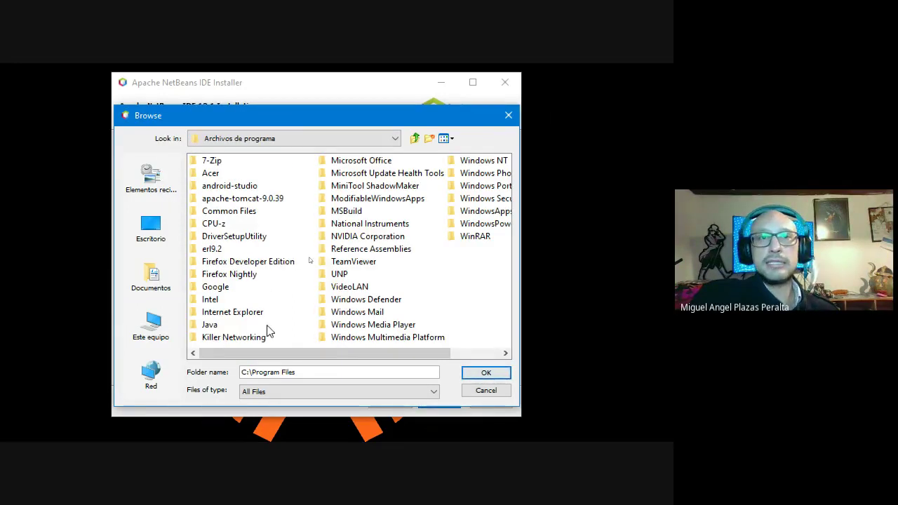
double_click(212, 325)
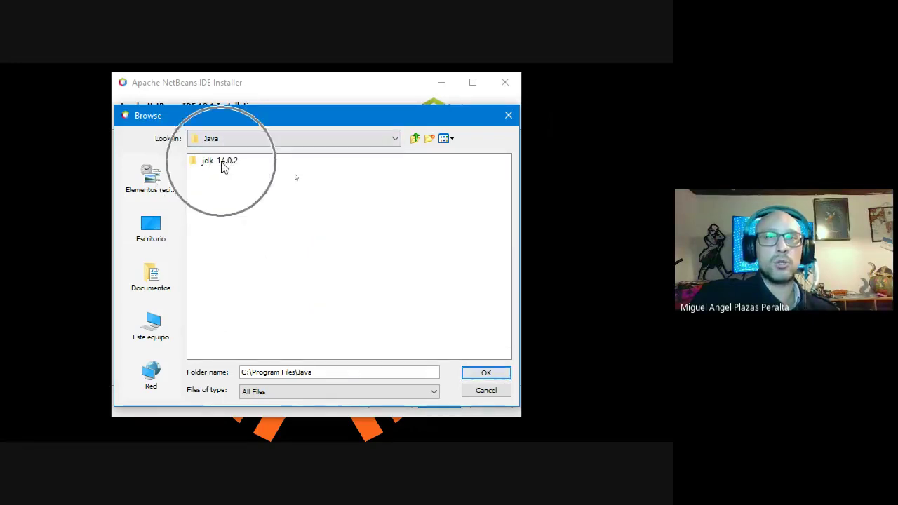
left_click(511, 391)
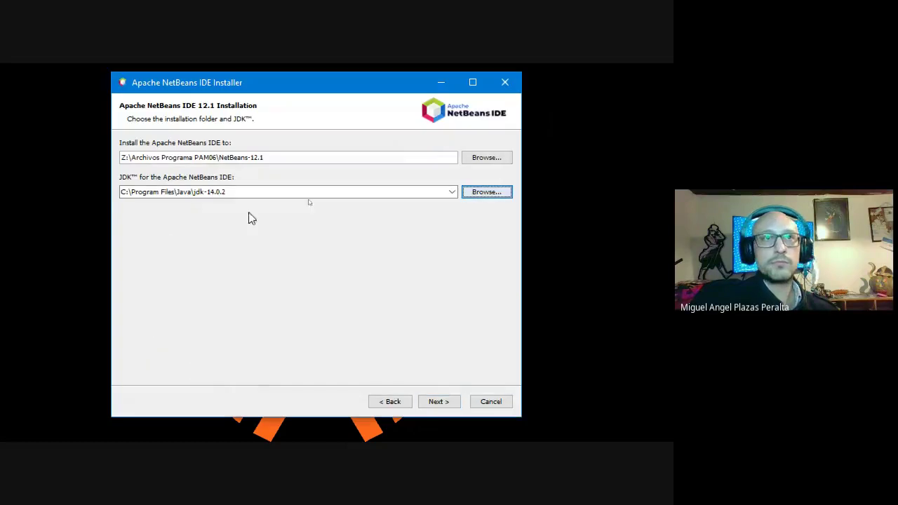
triple_click(227, 193)
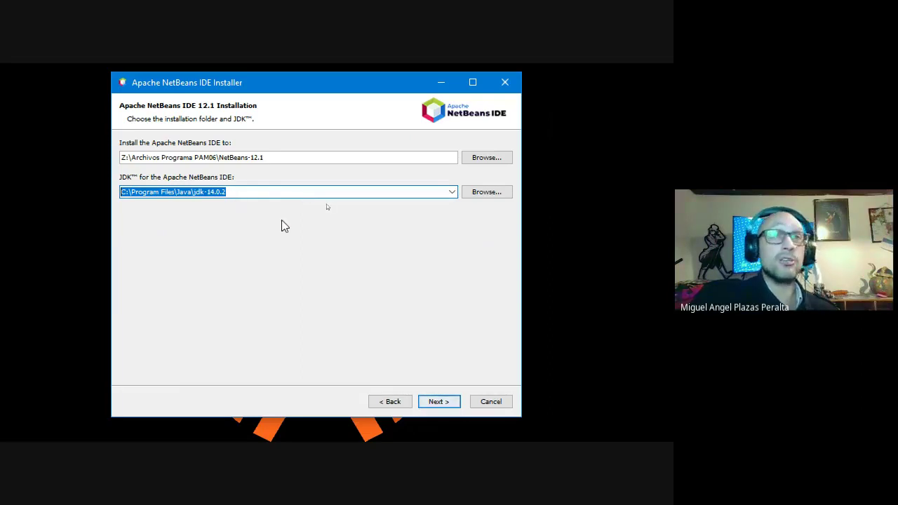
Advance to the Summary page showing the Z: install folder and 687,5 MB total size.
left_click(441, 406)
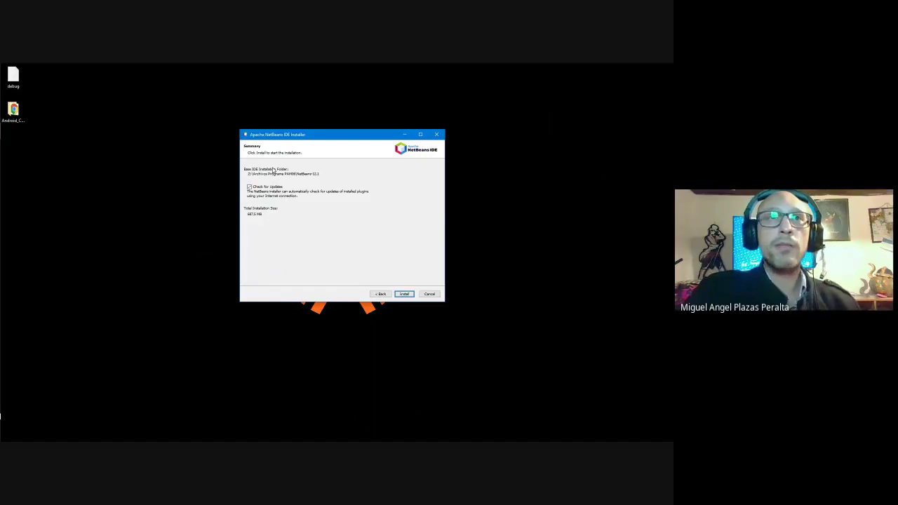
Start the installation, move its progress window to the upper right, and switch to Google Meet.
left_click(402, 294)
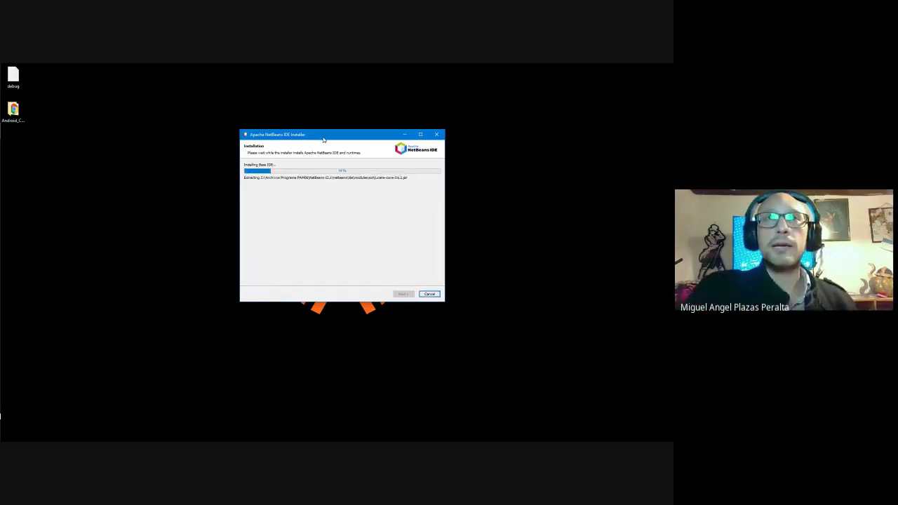
left_click_drag(323, 140, 529, 80)
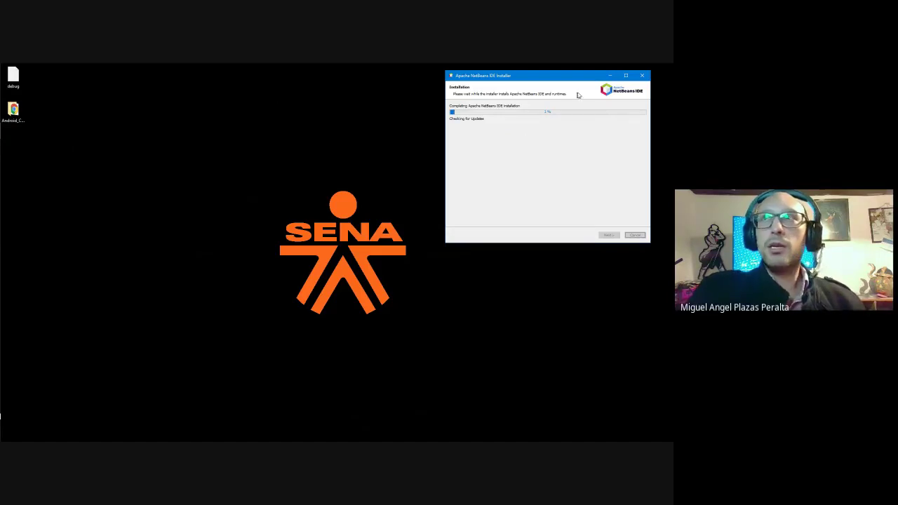
left_click(335, 141)
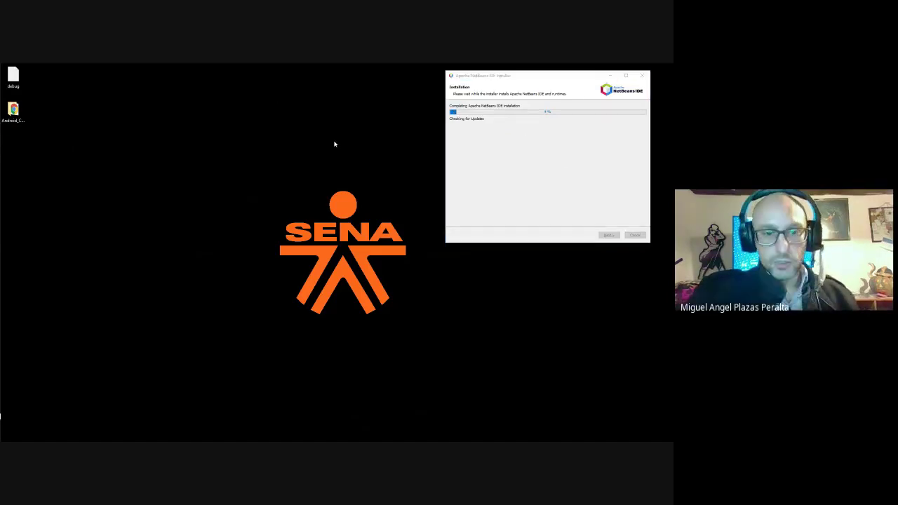
key("alt+Tab")
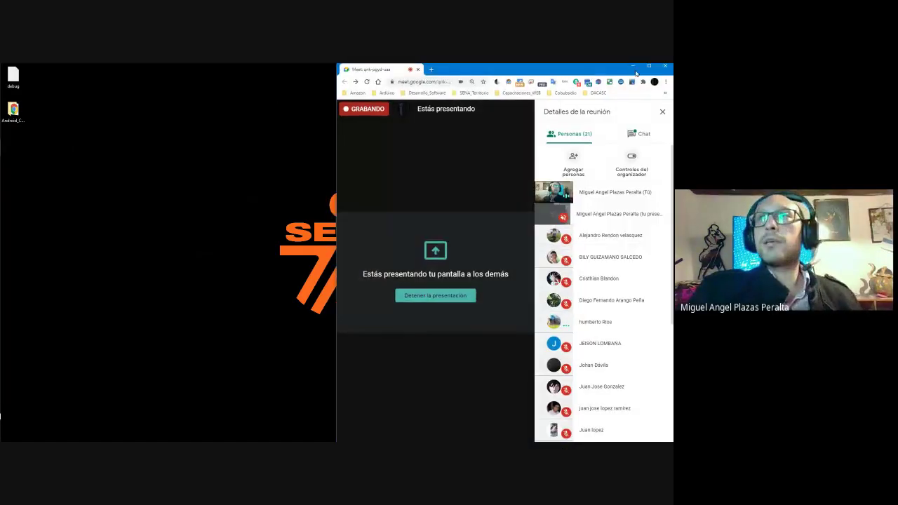
Maximize the browser and search DuckDuckGo for 'java' in a new tab.
left_click(647, 66)
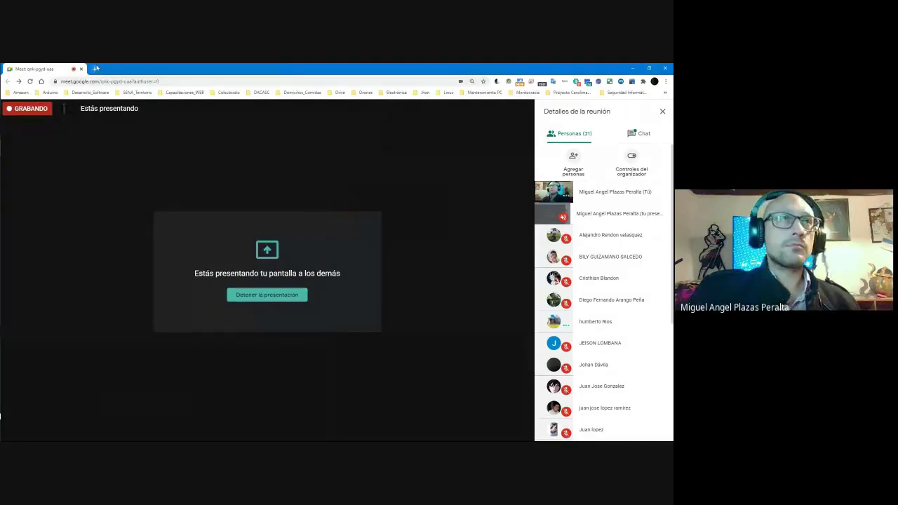
left_click(95, 68)
type("j")
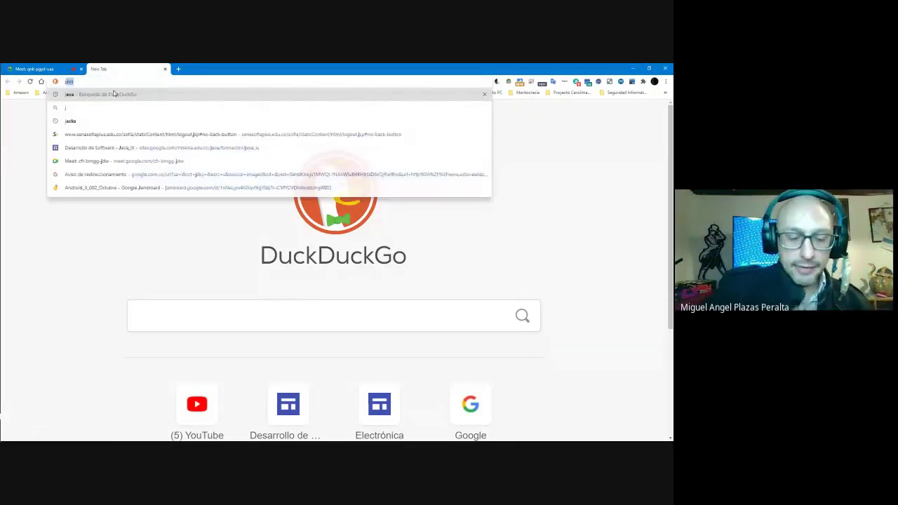
type("ava")
key("Return")
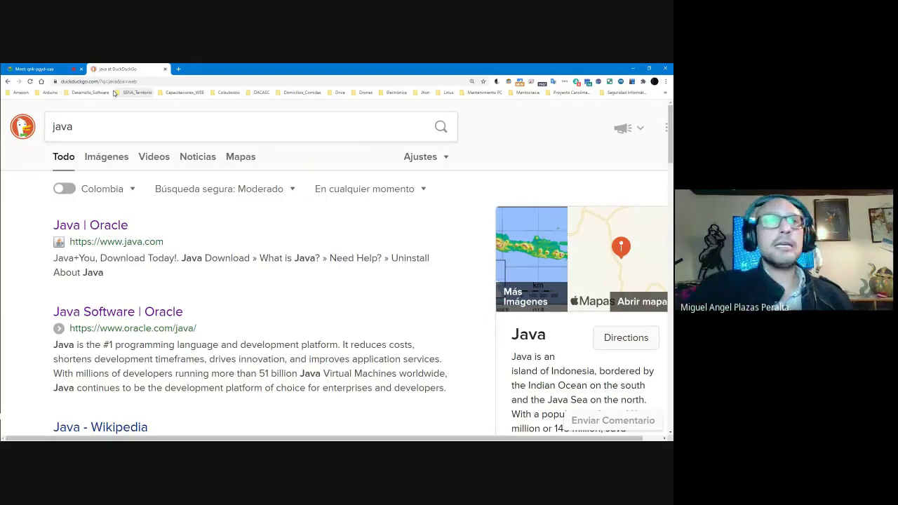
Change the query to 'arquitectura', then extend it to 'arquitectura java' and search.
left_click(114, 129)
key("BackSpace")
key("BackSpace")
key("BackSpace")
key("BackSpace")
type("arquitectur")
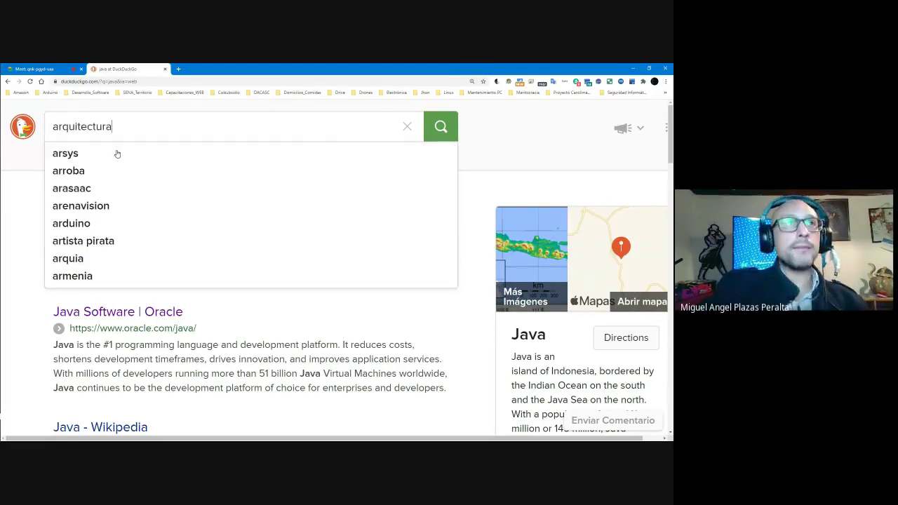
key("Return")
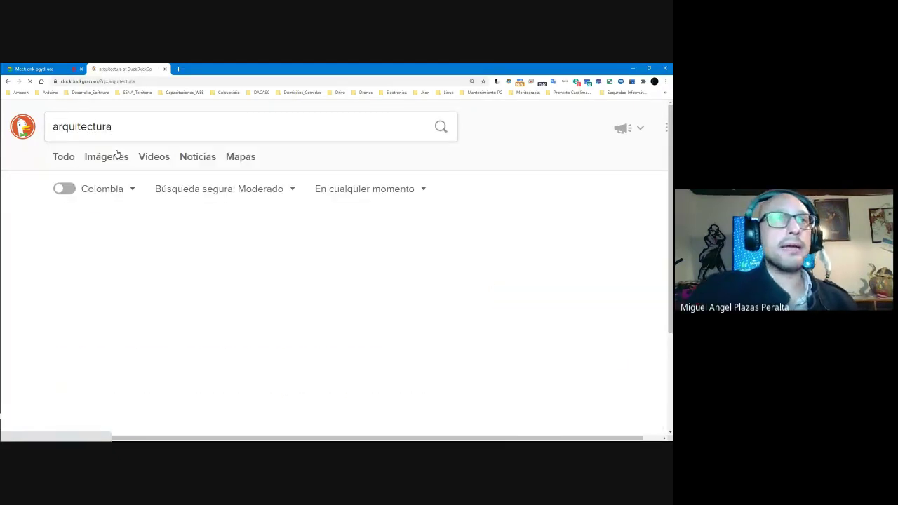
left_click(134, 135)
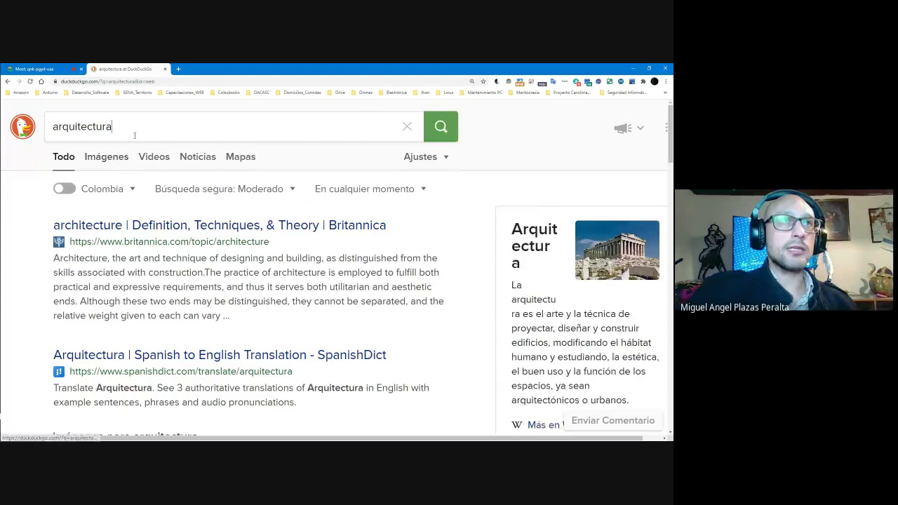
type("java")
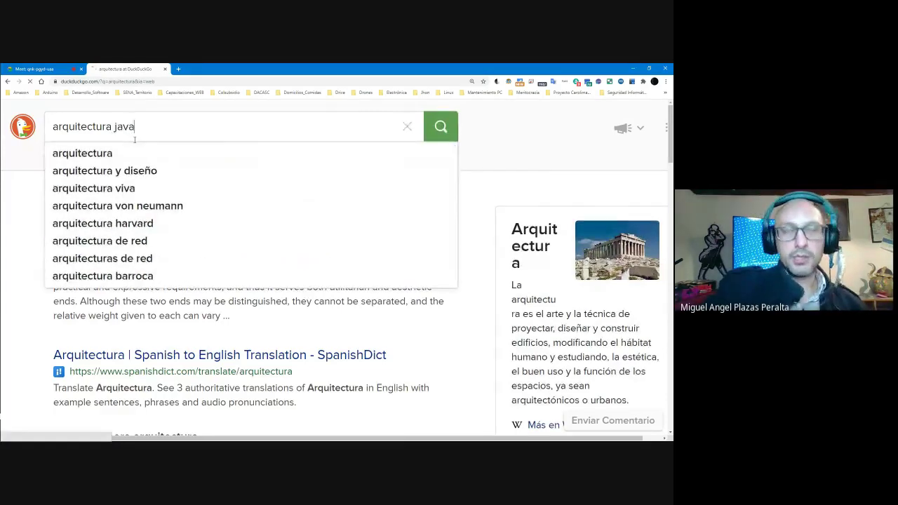
key("Return")
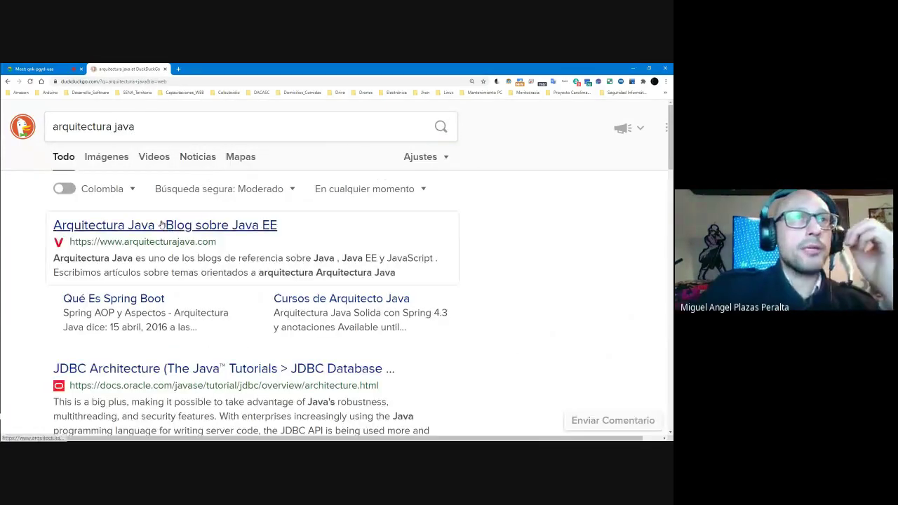
Switch to image results and preview the 'Tutorial de Java - Características de Java' diagram.
left_click(118, 161)
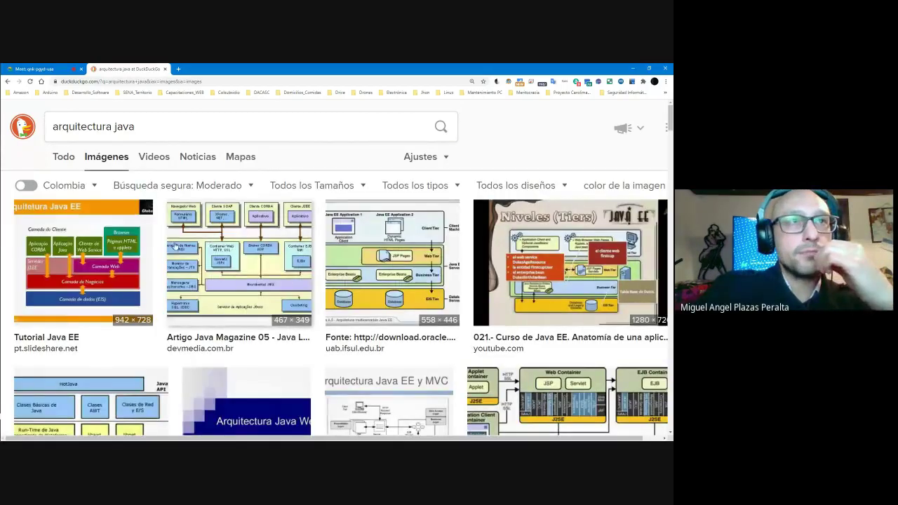
left_click(215, 256)
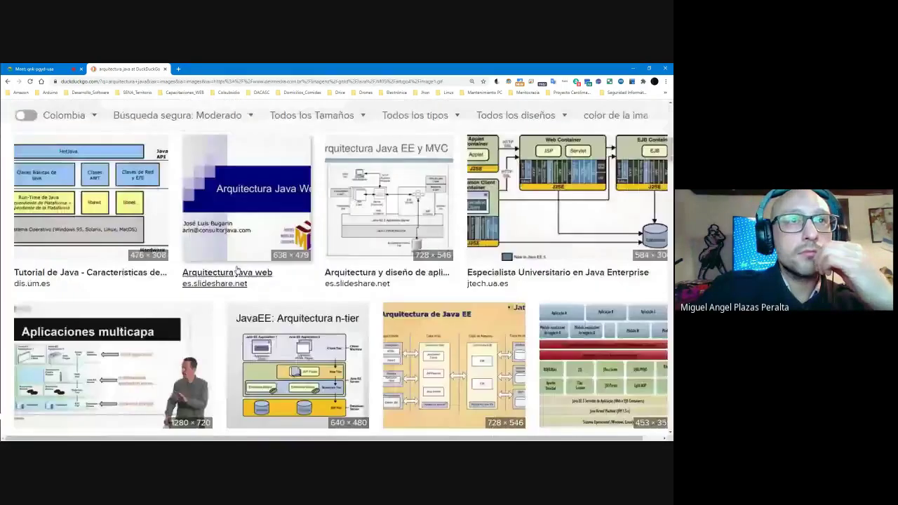
scroll(237, 270, "up", 3)
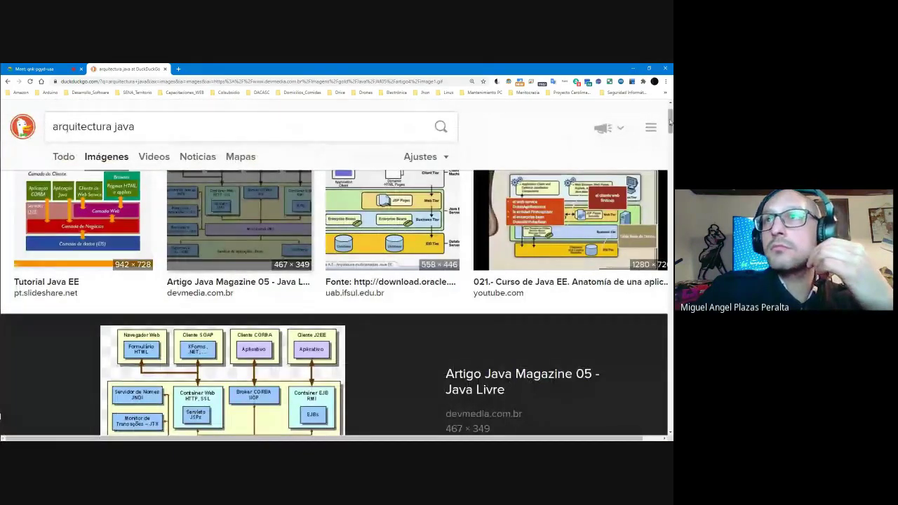
left_click_drag(670, 119, 669, 144)
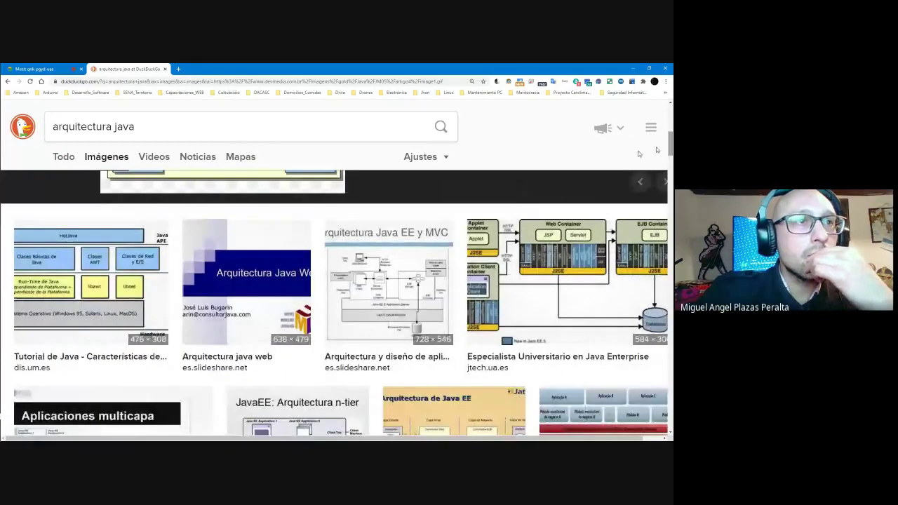
left_click(83, 282)
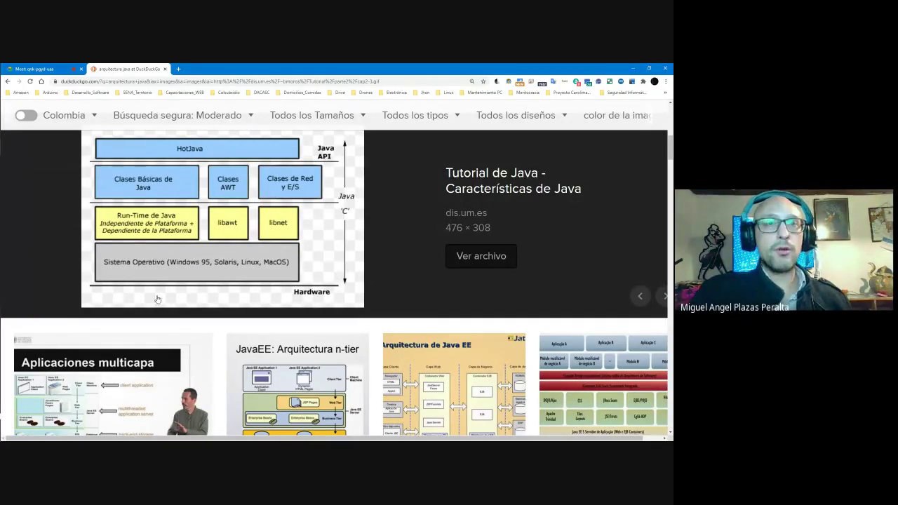
left_click(127, 301)
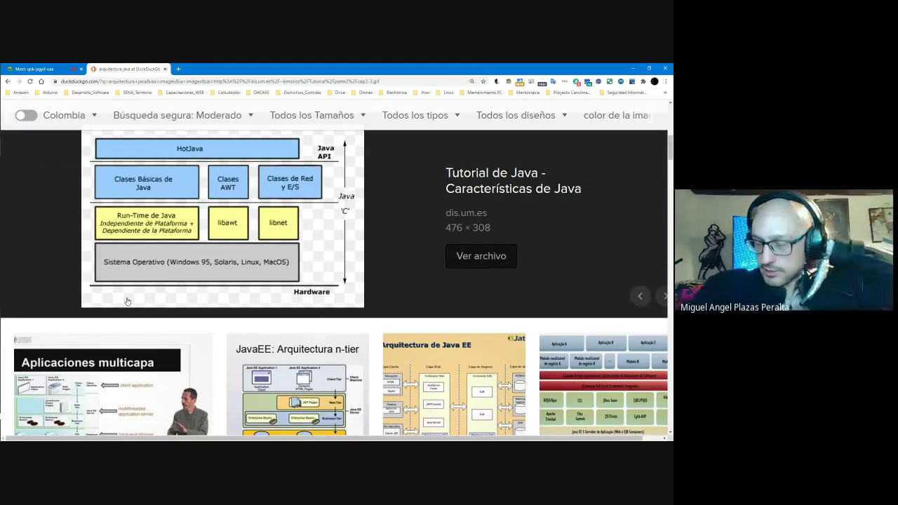
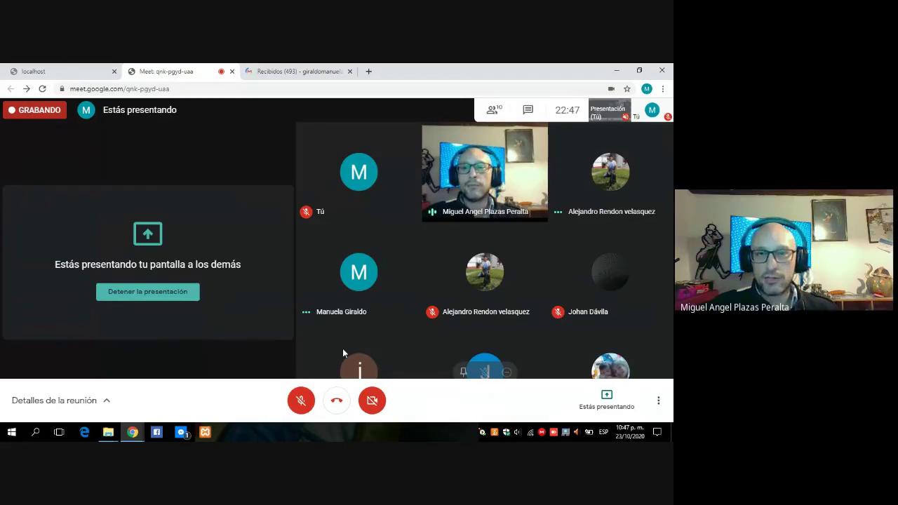
Switch to the localhost:8080 error tab and open the Apache Tomcat tray icon's menu.
key("ctrl+shift+Tab")
left_click(482, 432)
right_click(483, 433)
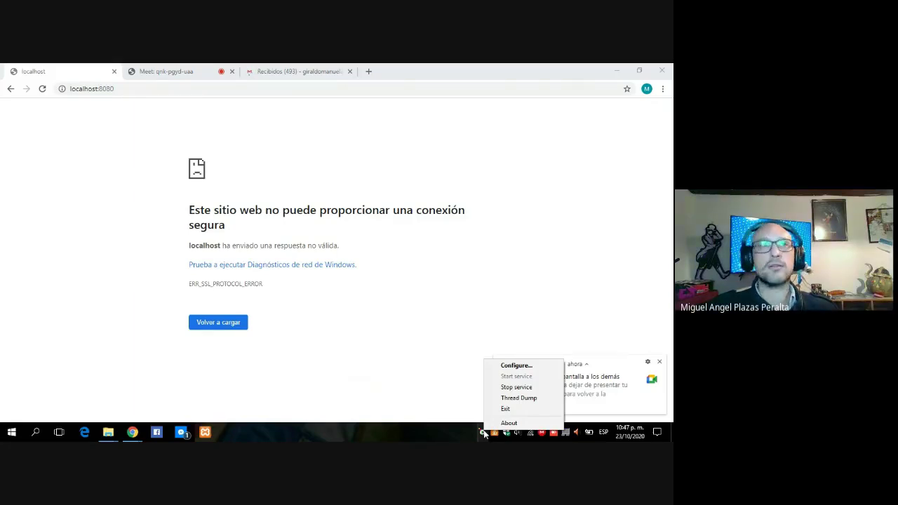
left_click(515, 366)
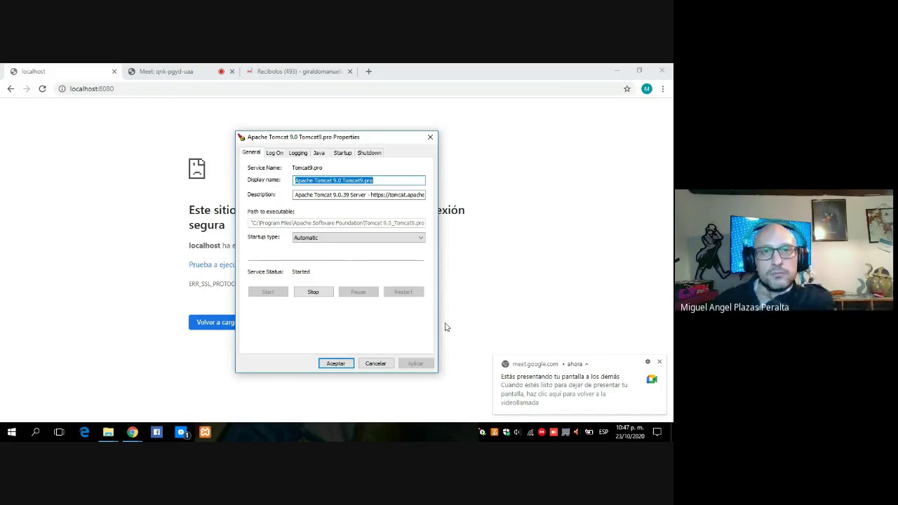
key("XF86AudioLowerVolume")
key("XF86AudioLowerVolume")
key("XF86AudioLowerVolume")
key("XF86AudioLowerVolume")
key("XF86AudioLowerVolume")
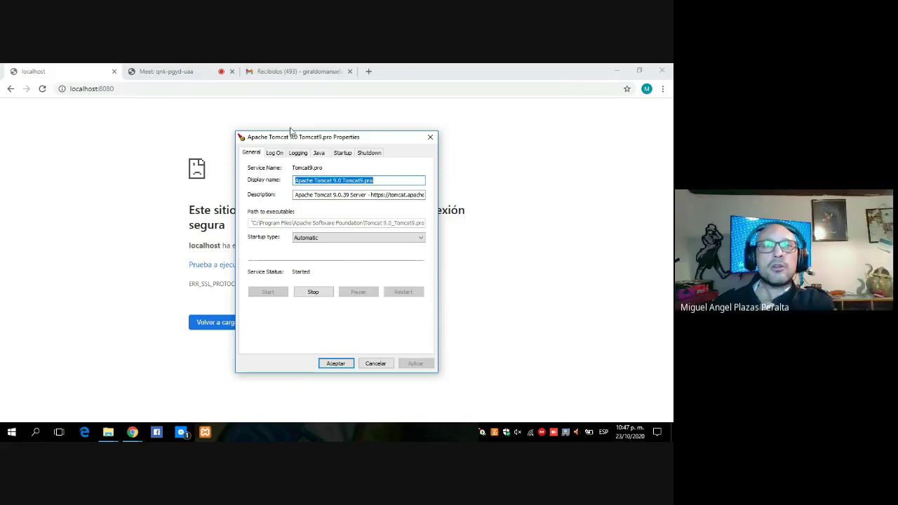
left_click(299, 154)
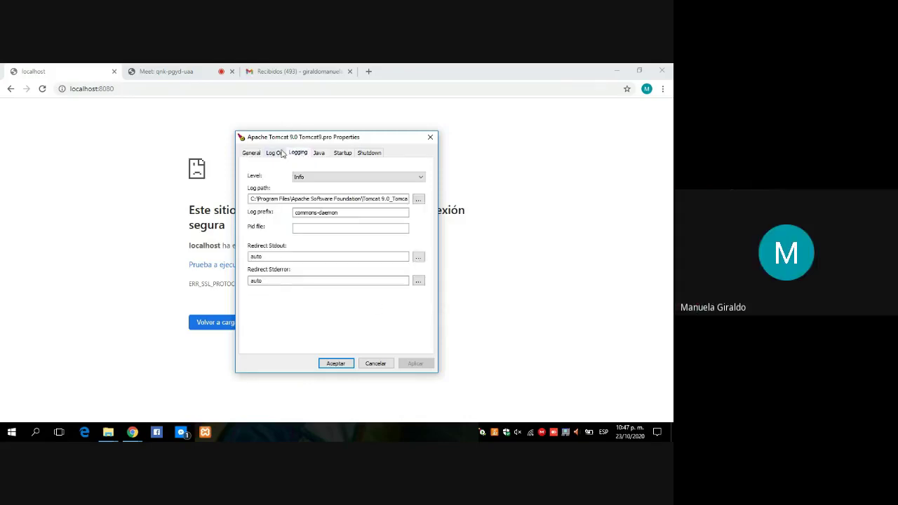
left_click(281, 153)
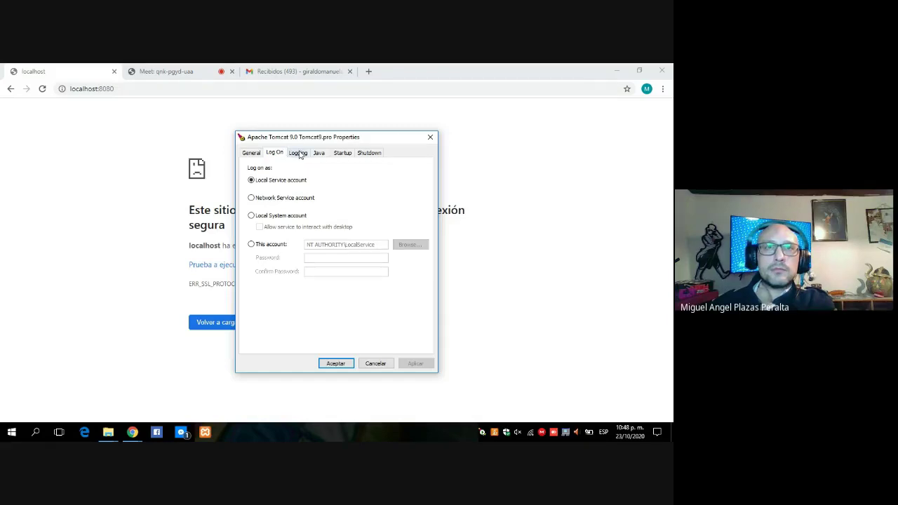
left_click(298, 153)
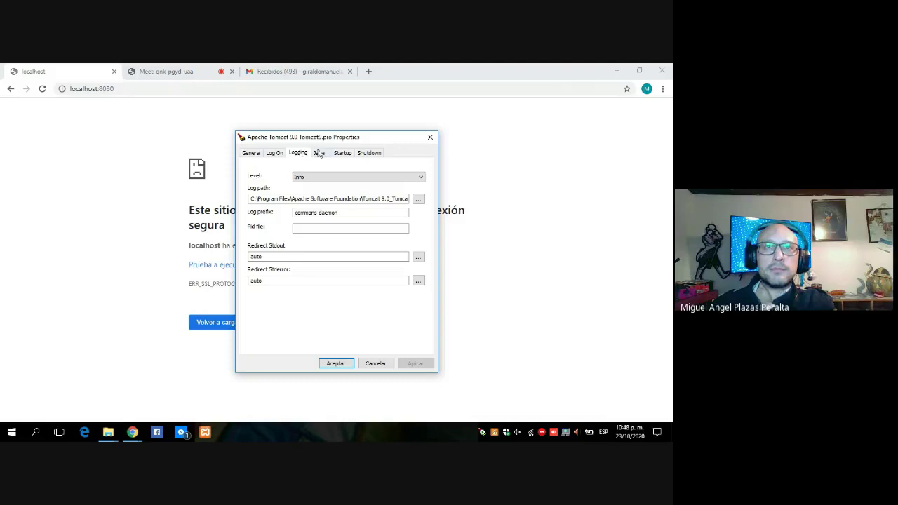
left_click(319, 153)
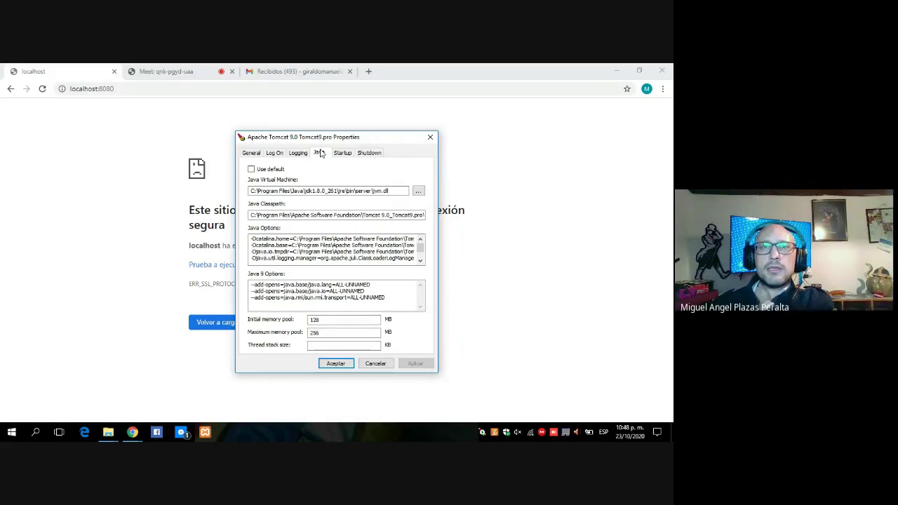
left_click(342, 154)
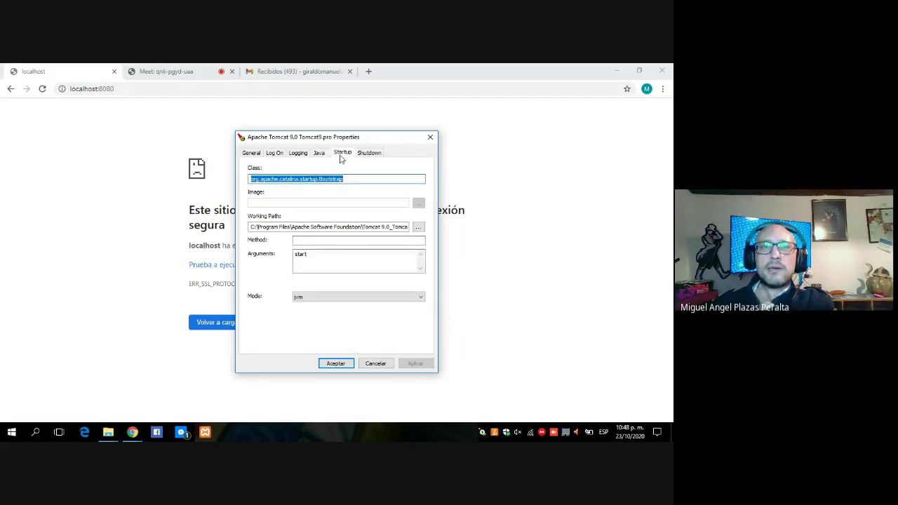
left_click(369, 153)
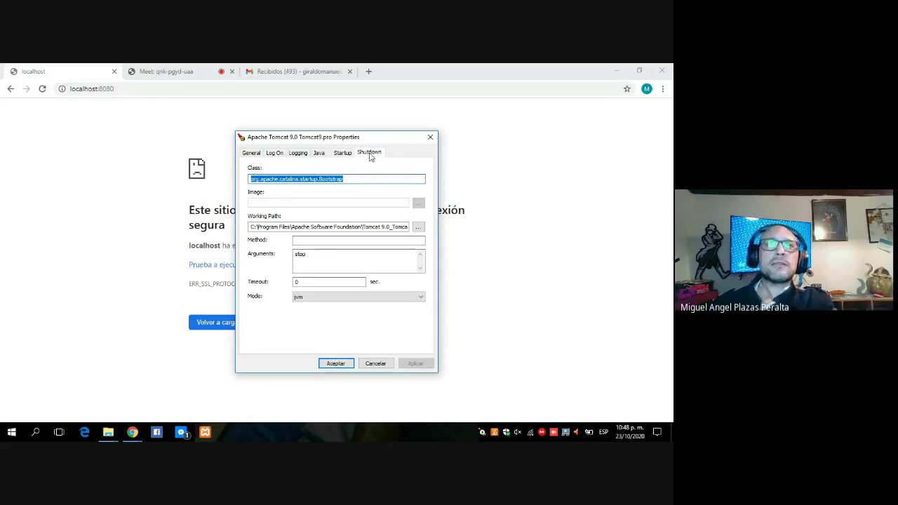
left_click(335, 363)
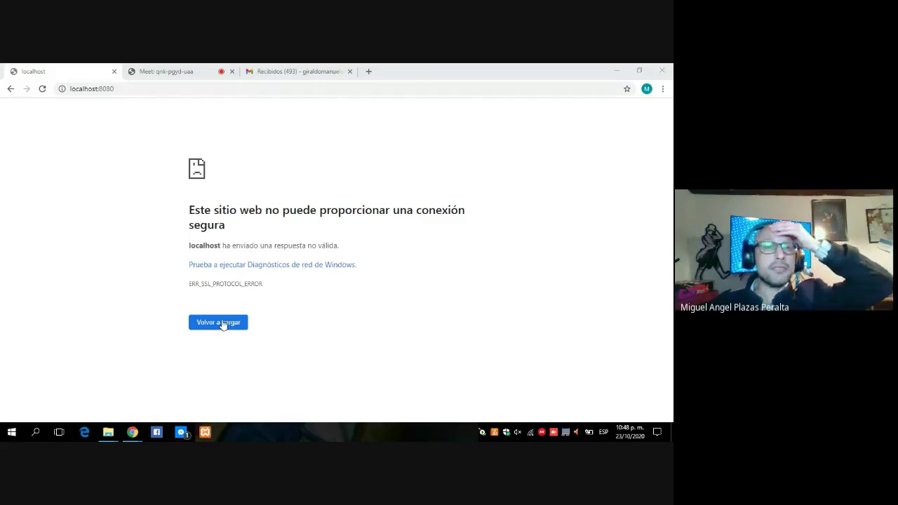
Search 'ser' from the Start menu and launch Servicios.
key("super")
left_click(117, 408)
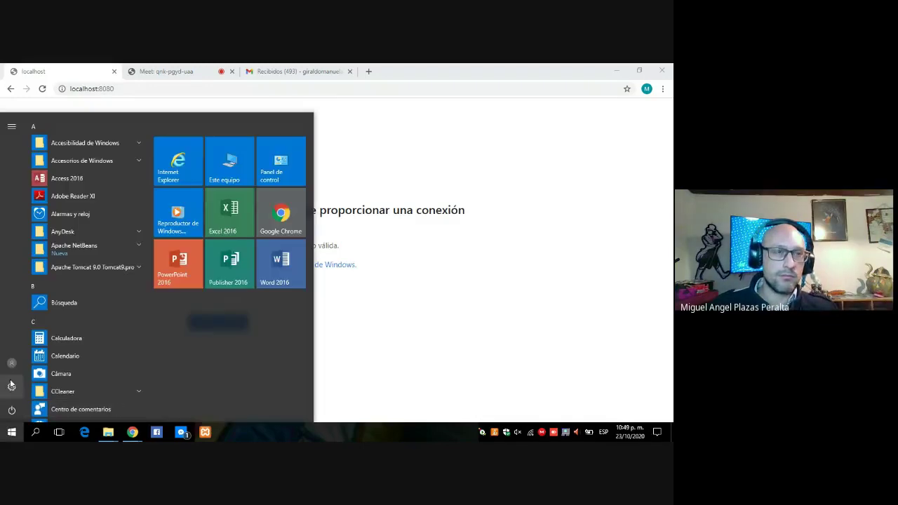
left_click(37, 432)
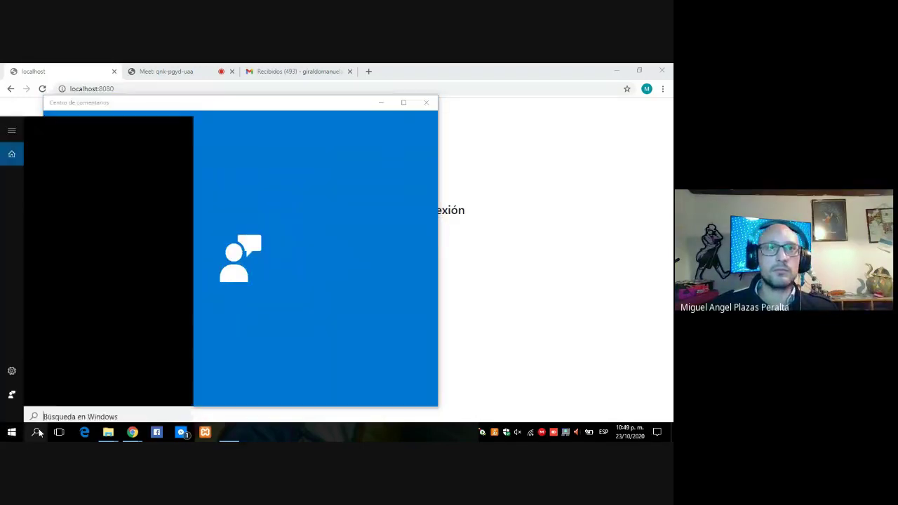
type("ser")
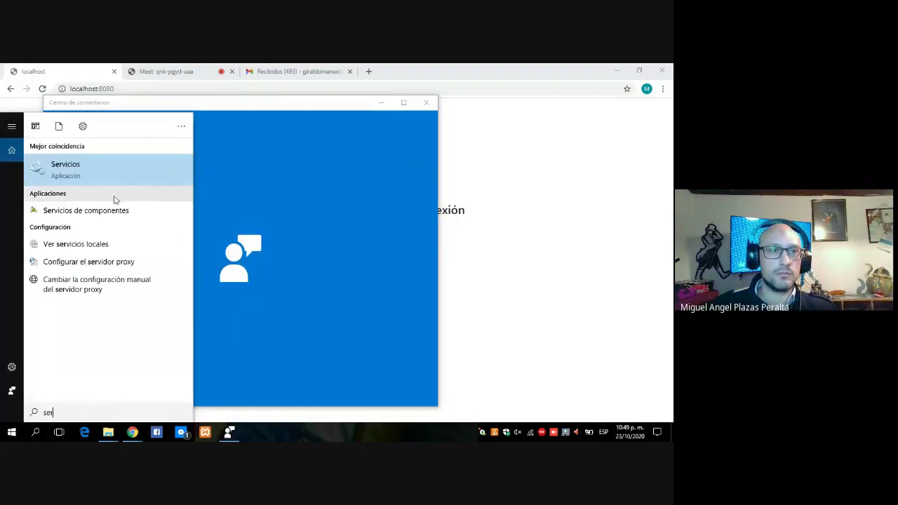
left_click(119, 186)
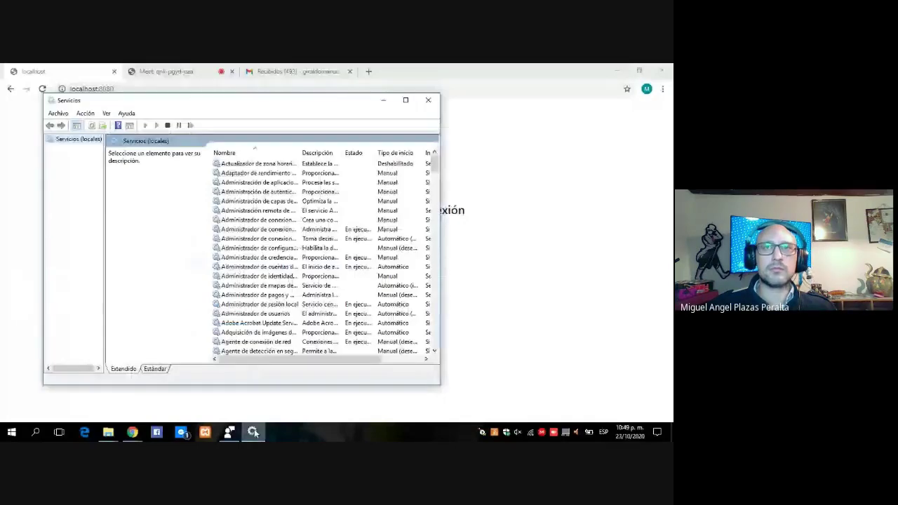
Maximize the Services window and stop the Apache Tomcat 9.0 tomcat9 service.
left_click(405, 99)
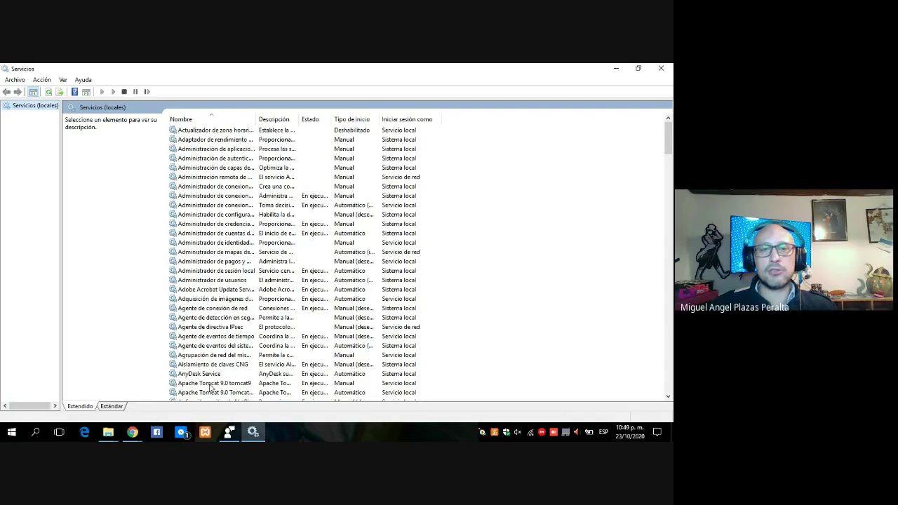
left_click(211, 384)
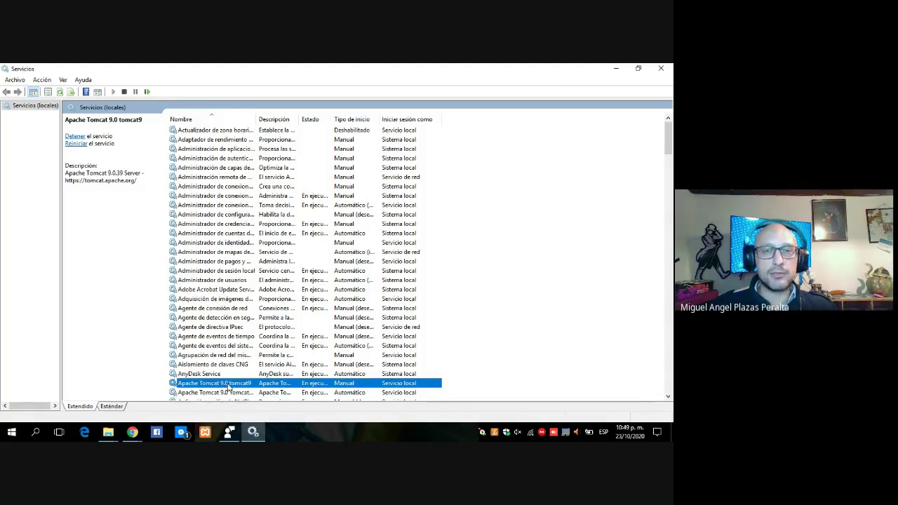
right_click(225, 384)
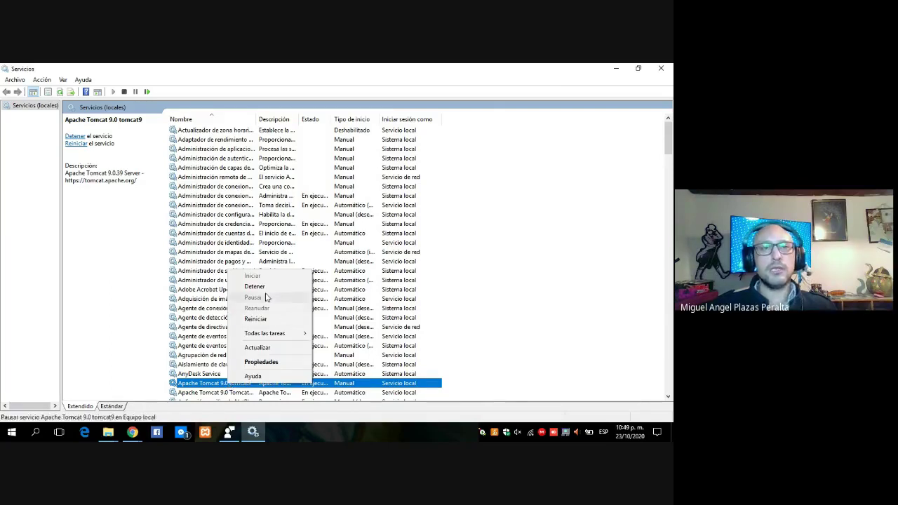
left_click(255, 287)
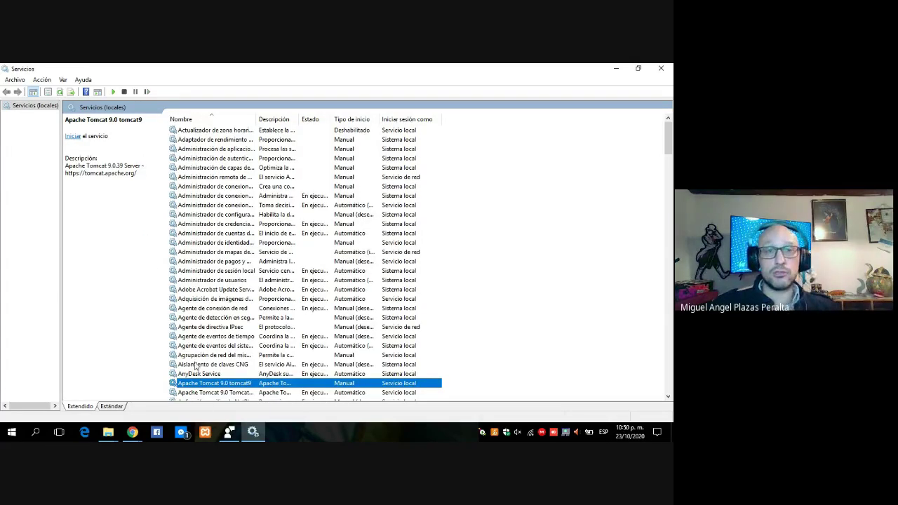
Stop the Apache Tomcat 9.0 Tomcat9.pro service with Detener.
right_click(194, 384)
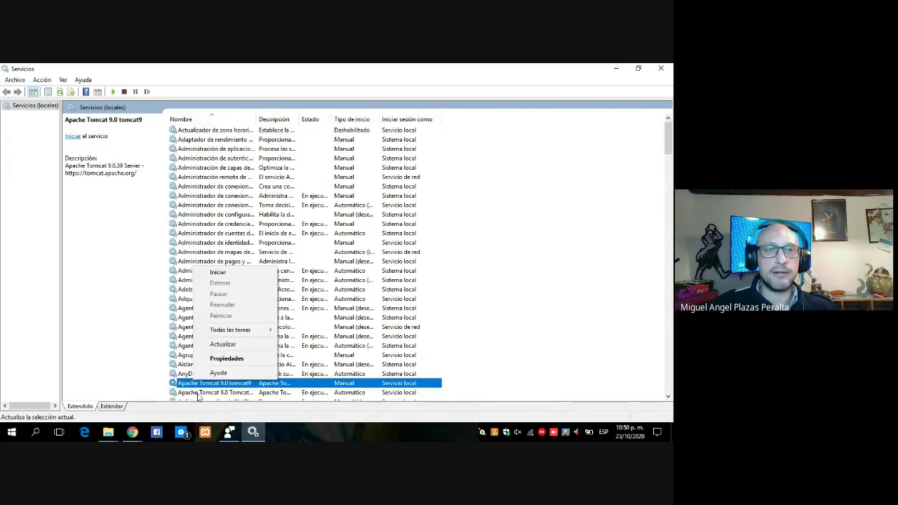
left_click(198, 392)
right_click(199, 393)
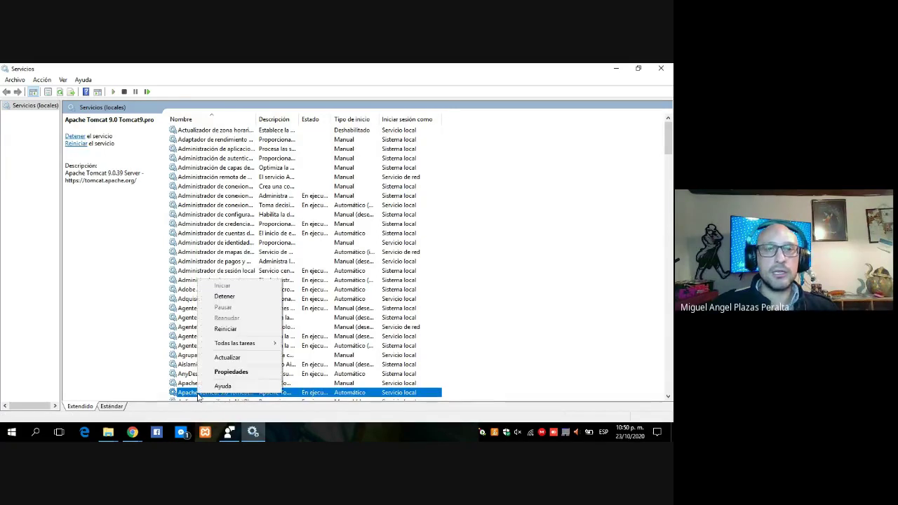
left_click(226, 297)
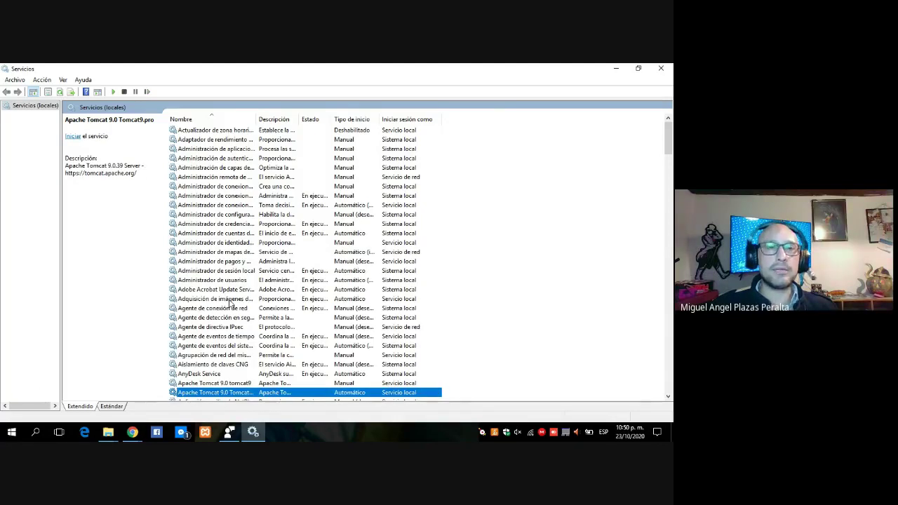
Start the Apache Tomcat 9.0 Tomcat9.pro service with Iniciar, leaving tomcat9 stopped.
left_click(204, 384)
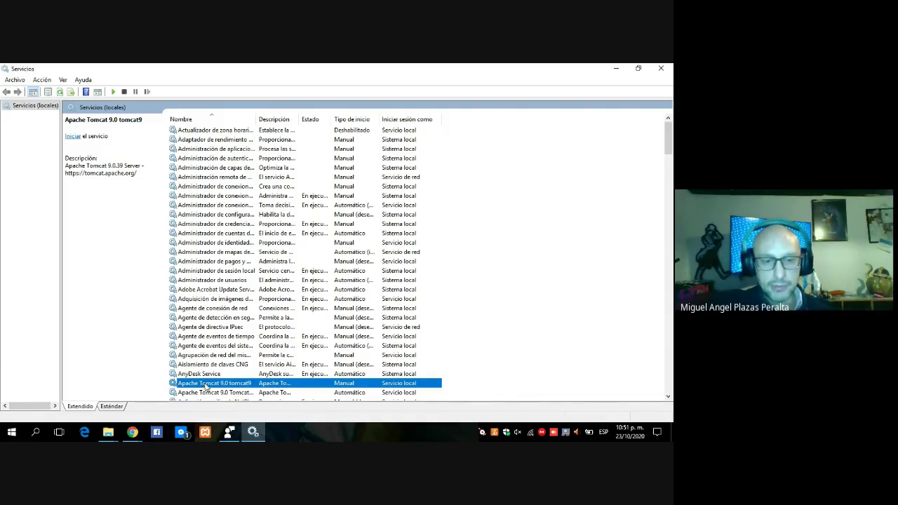
left_click(213, 393)
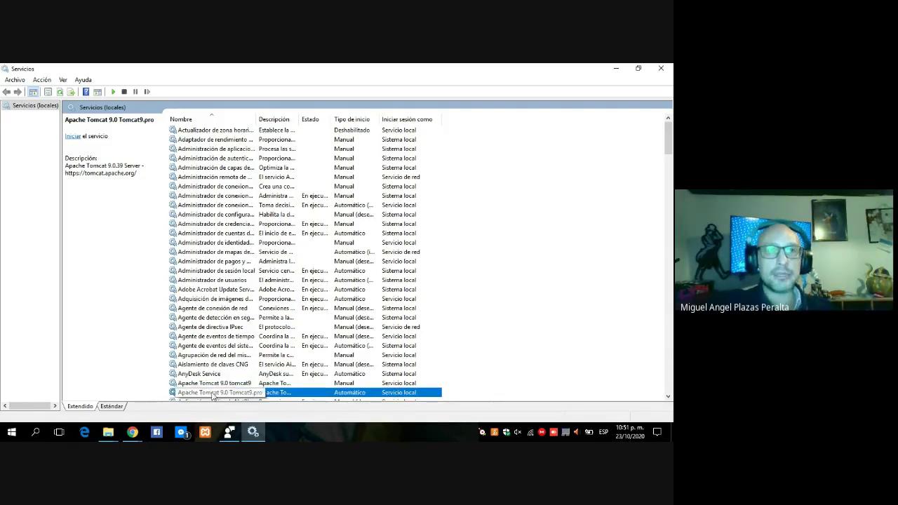
right_click(223, 393)
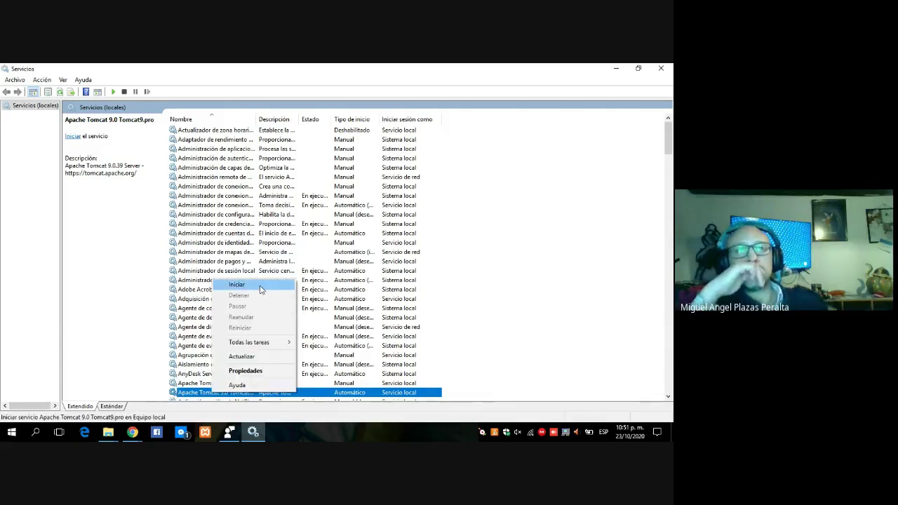
left_click(260, 289)
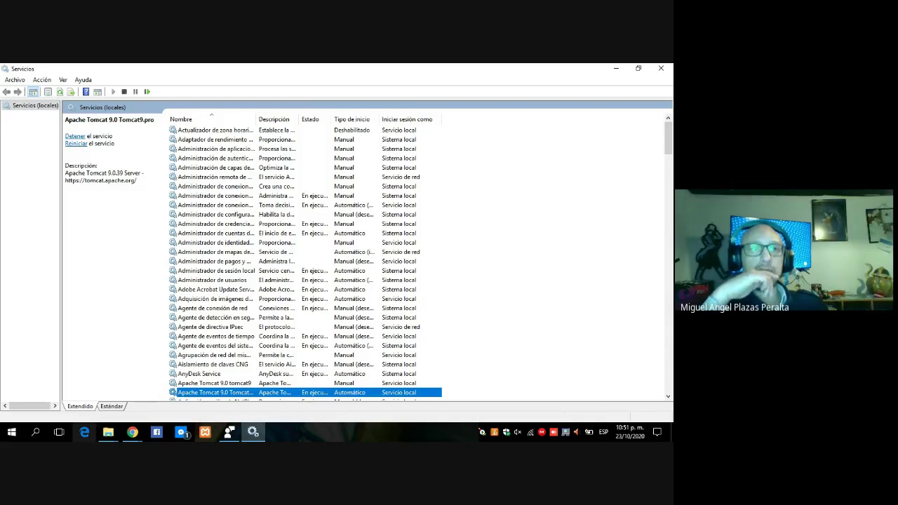
mouse_move(132, 432)
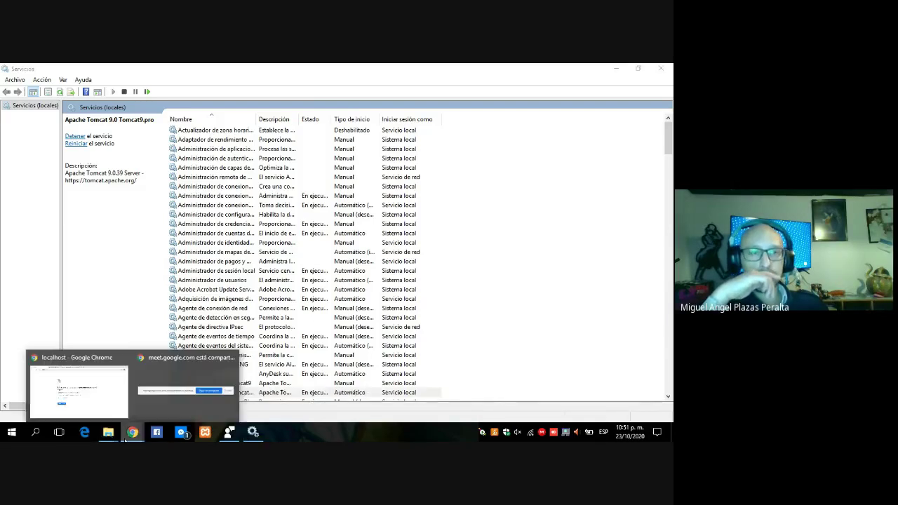
left_click(106, 406)
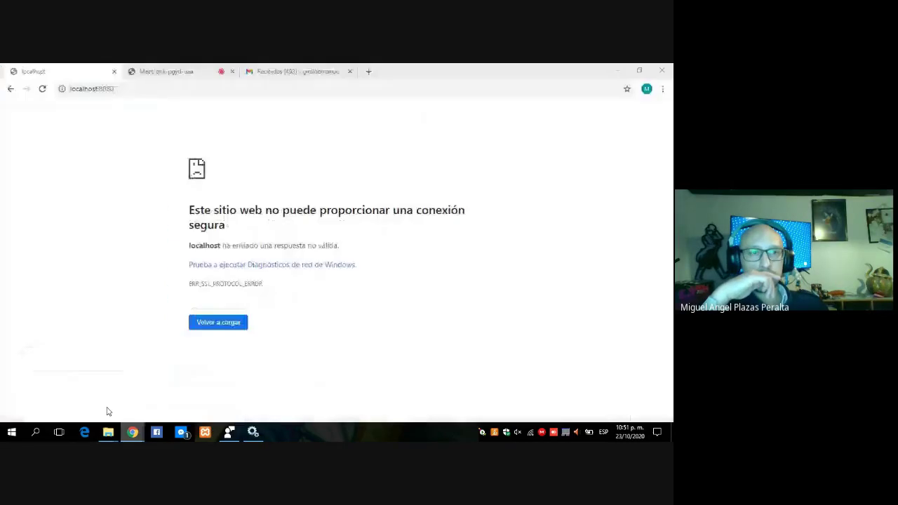
left_click(123, 90)
double_click(122, 90)
left_click(139, 89)
key("Return")
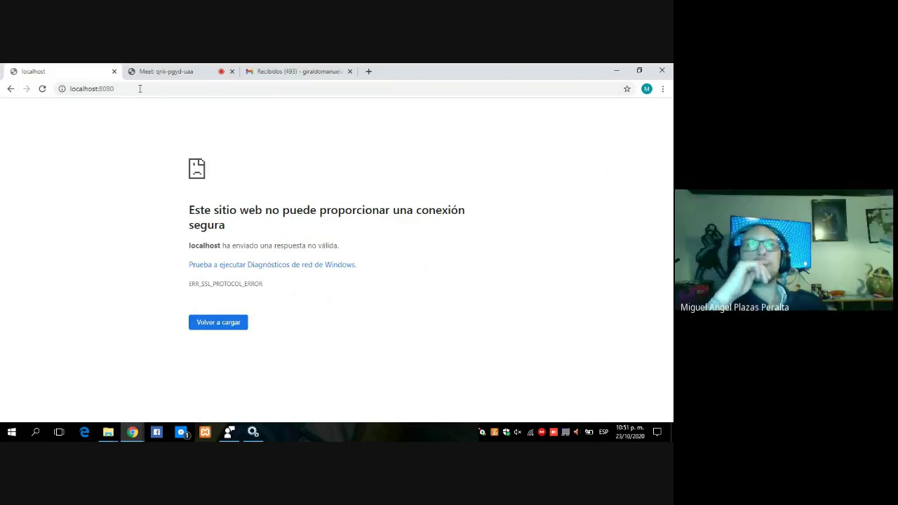
Stop the Apache Tomcat 9.0 Tomcat9.pro service with Detener.
left_click(258, 430)
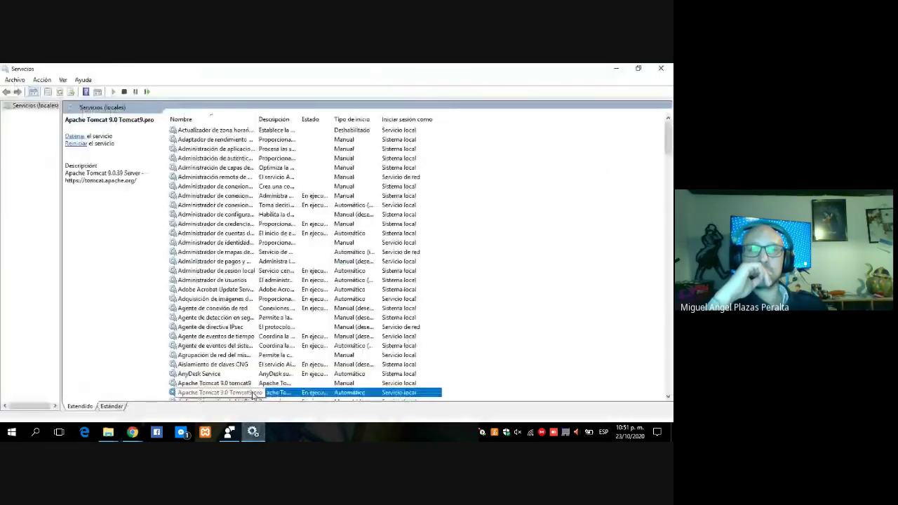
right_click(254, 392)
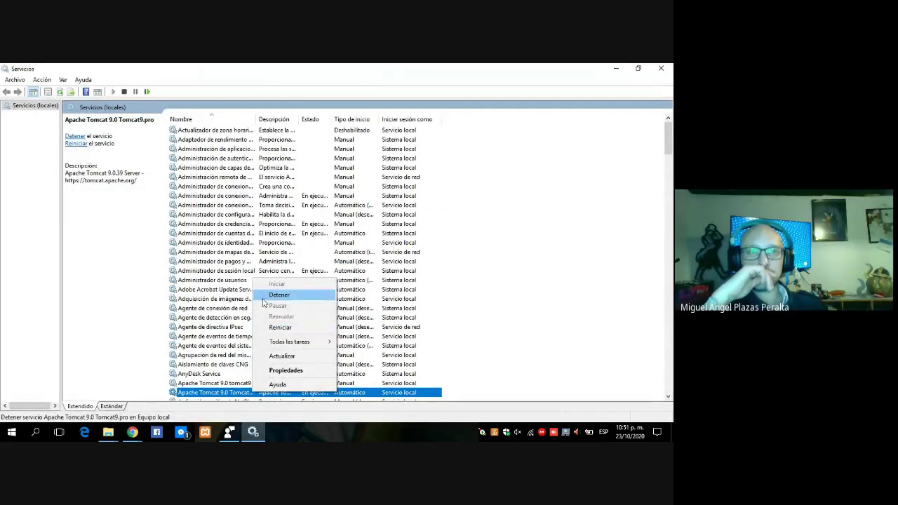
left_click(279, 295)
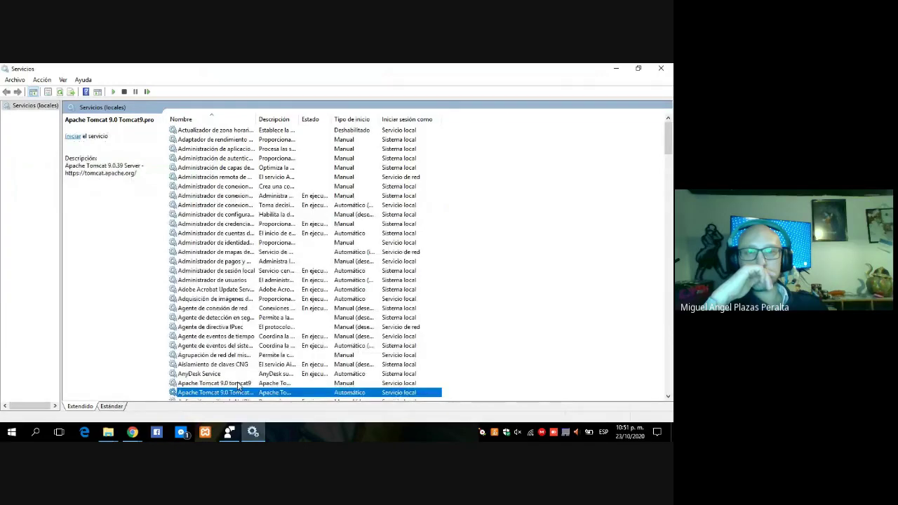
Start the Apache Tomcat 9.0 tomcat9 service with Iniciar.
right_click(239, 387)
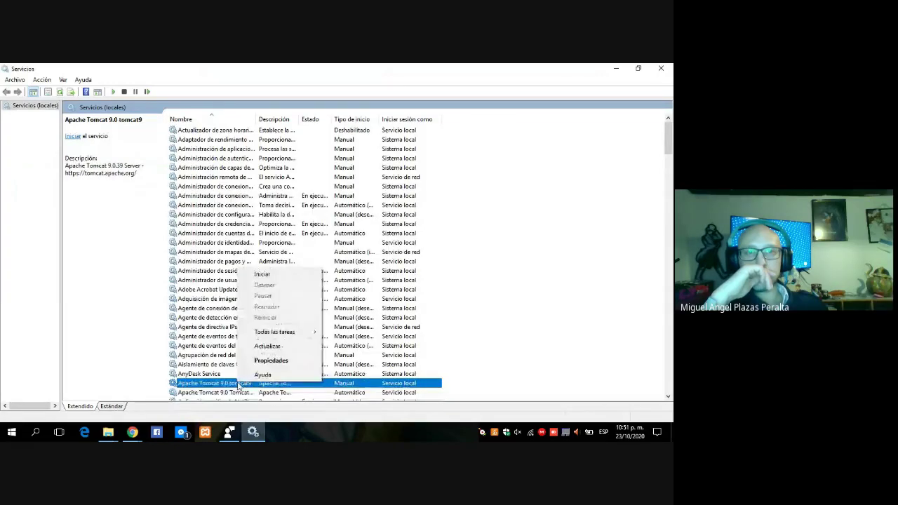
left_click(267, 274)
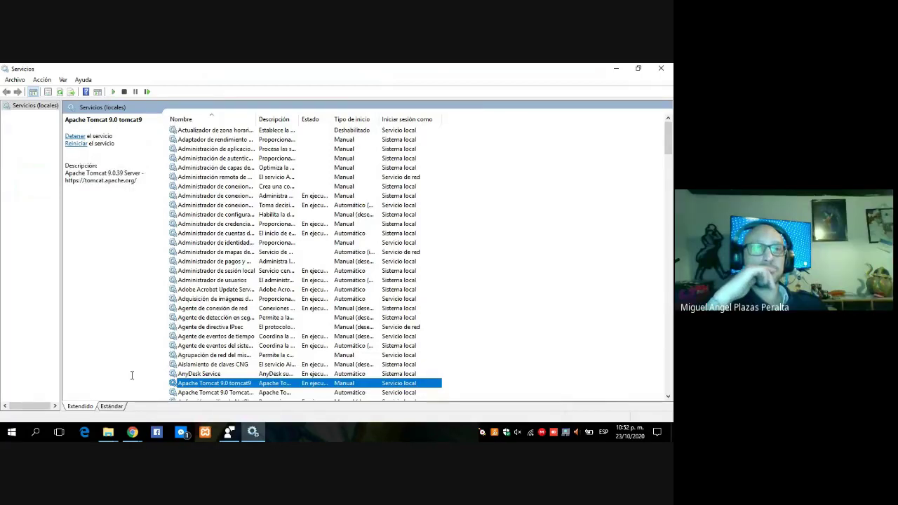
left_click(132, 433)
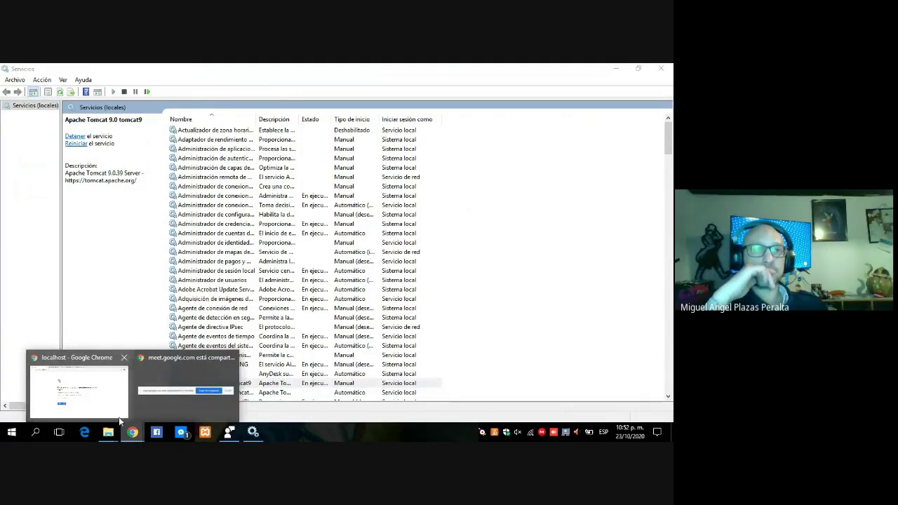
Resubmit localhost:8080 in the Chrome window.
left_click(77, 385)
left_click(215, 89)
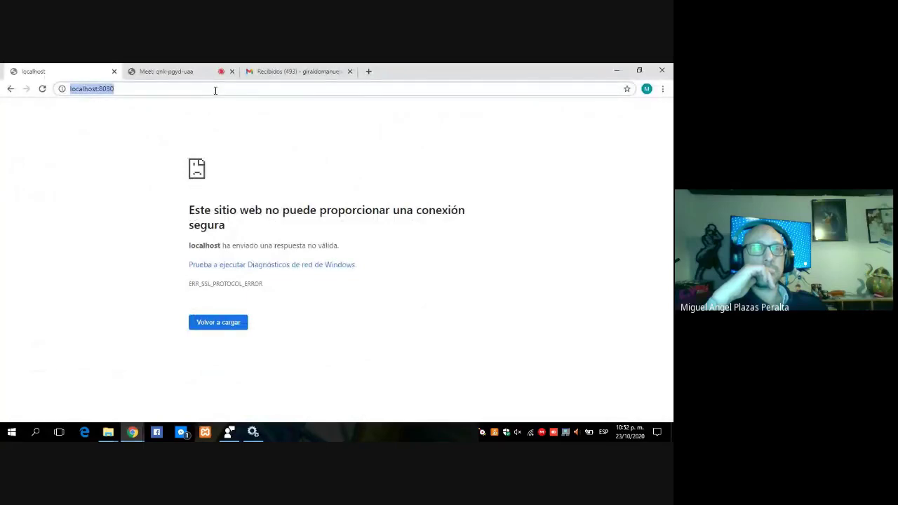
left_click(215, 89)
key("Return")
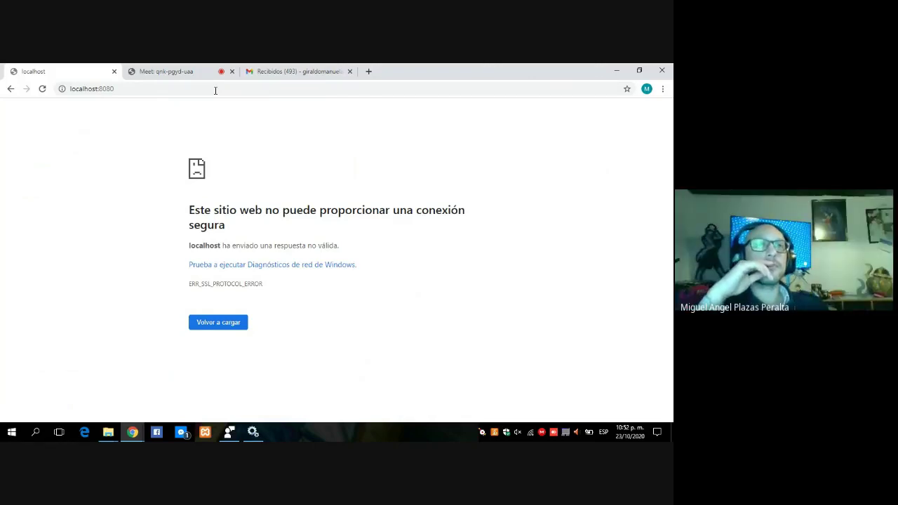
double_click(215, 91)
left_click(85, 89)
key("BackSpace")
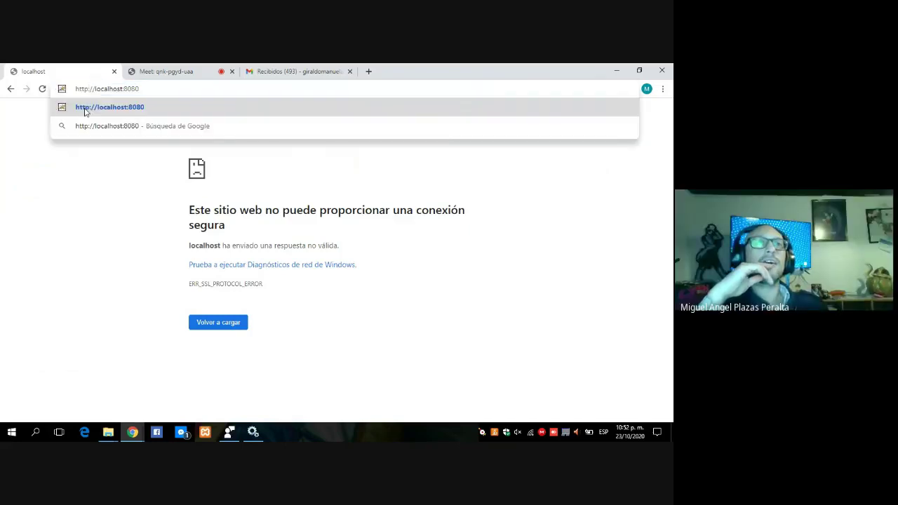
key("Return")
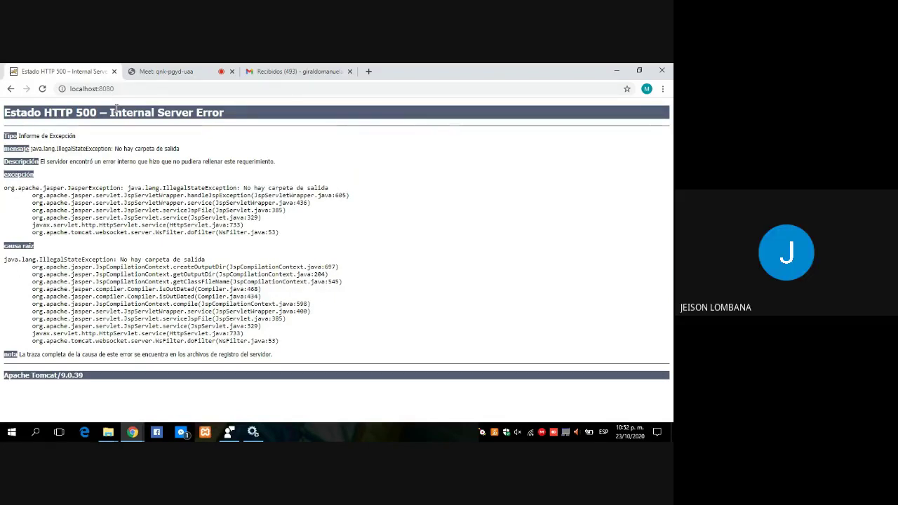
left_click(251, 432)
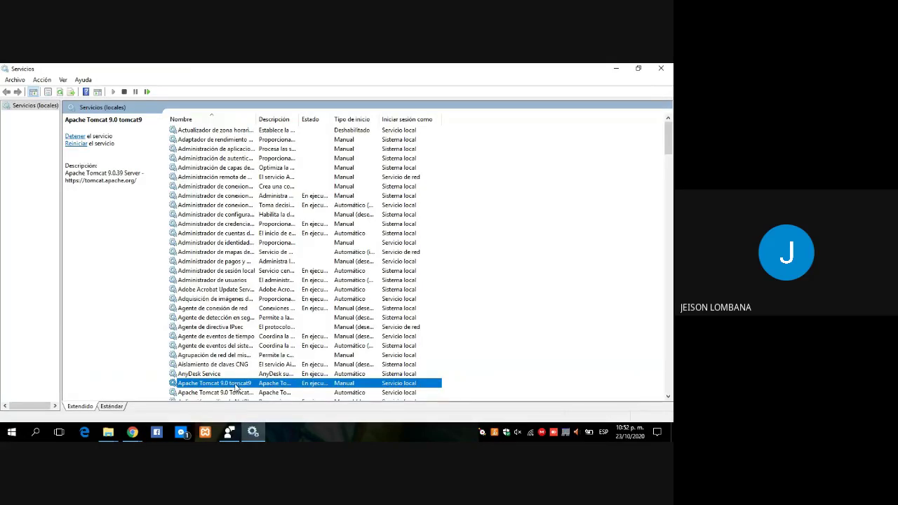
Stop tomcat9, start Tomcat9.pro again, and return to the Chrome HTTP 500 page.
right_click(235, 387)
left_click(261, 288)
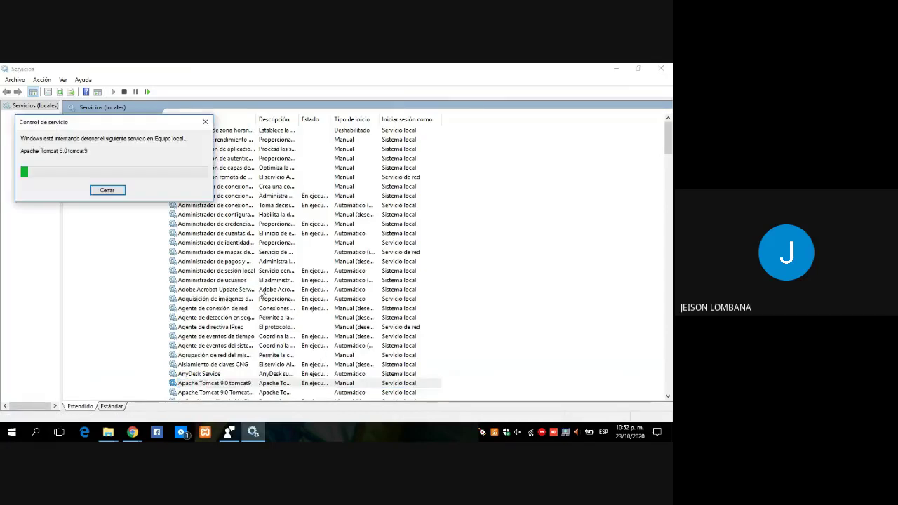
left_click(246, 393)
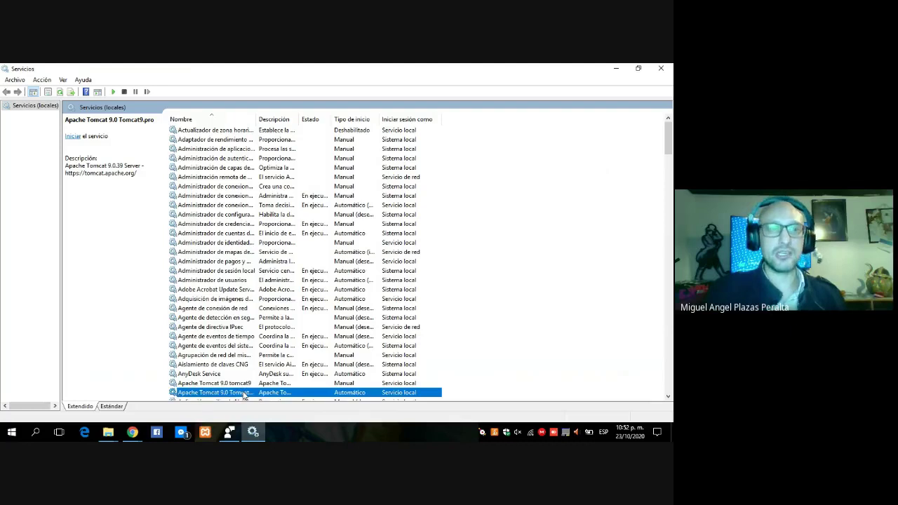
right_click(244, 395)
left_click(271, 284)
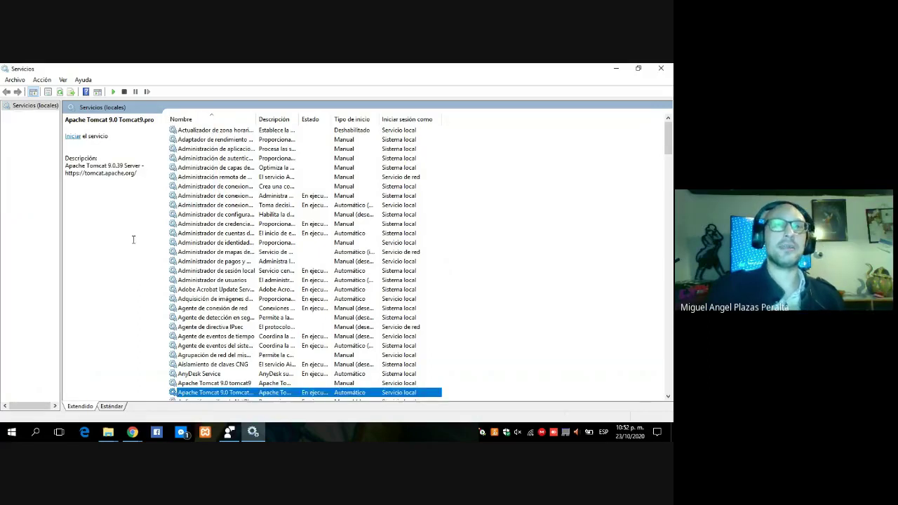
mouse_move(132, 431)
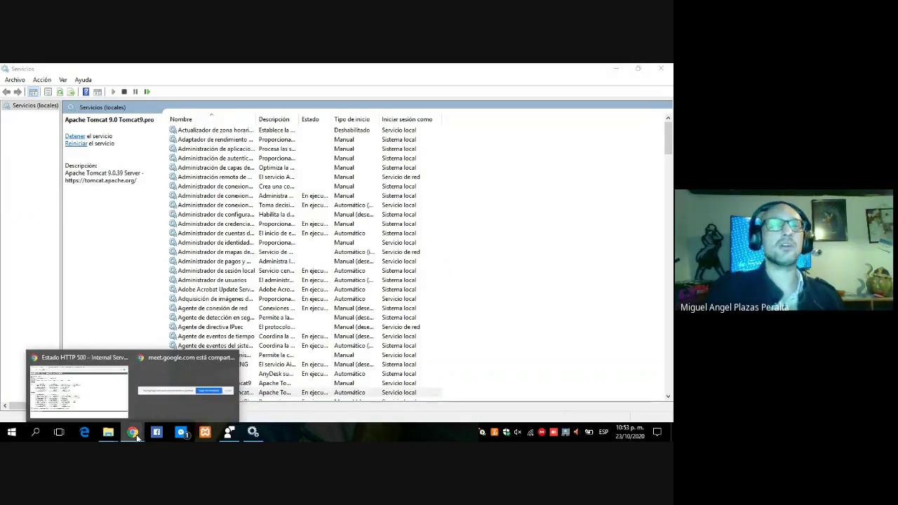
left_click(75, 372)
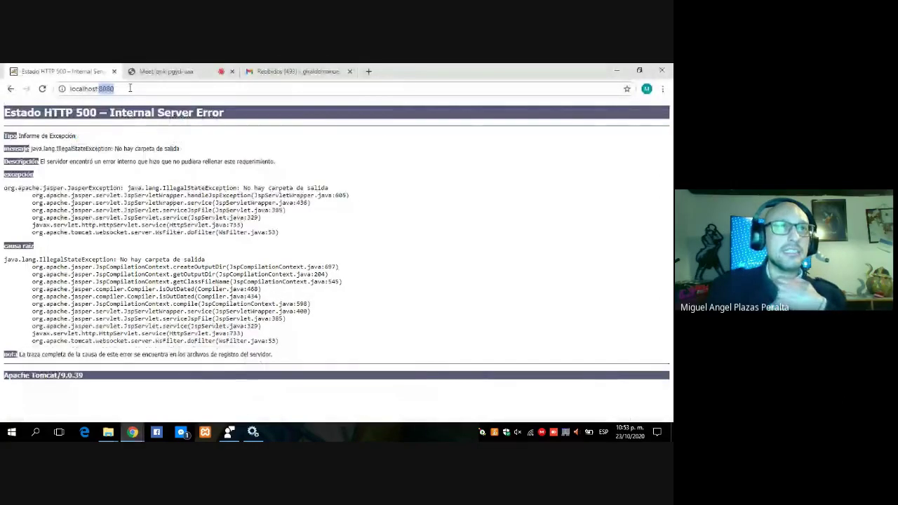
Reload localhost:8080 to get the Tomcat 9.0.39 welcome page, then open Administrador de host.
left_click(130, 88)
key("Return")
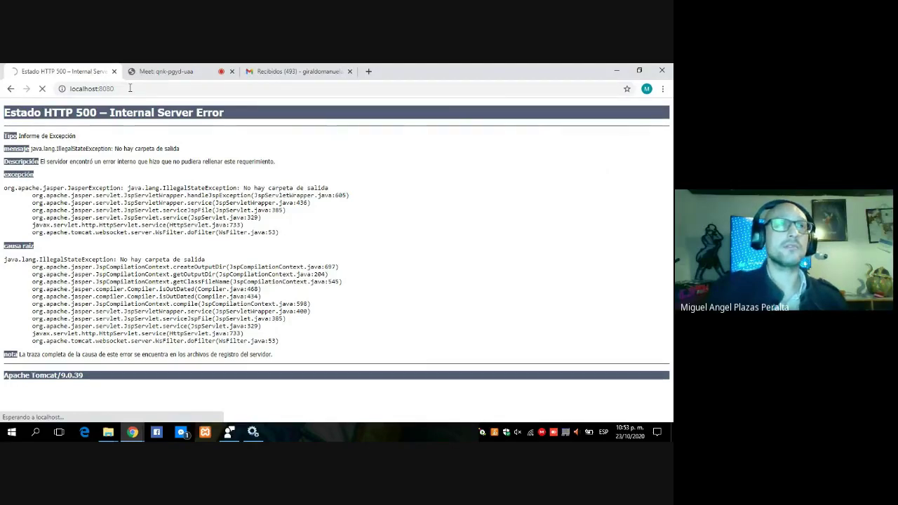
left_click(130, 88)
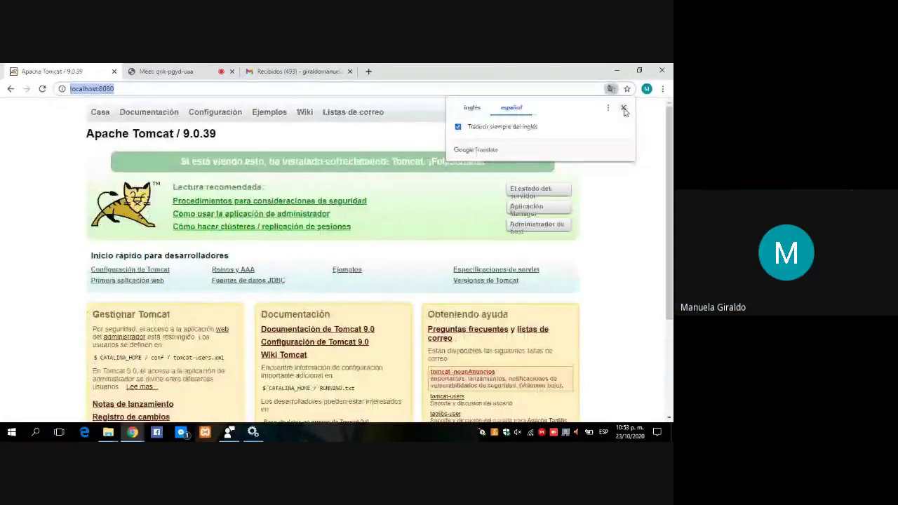
left_click(623, 109)
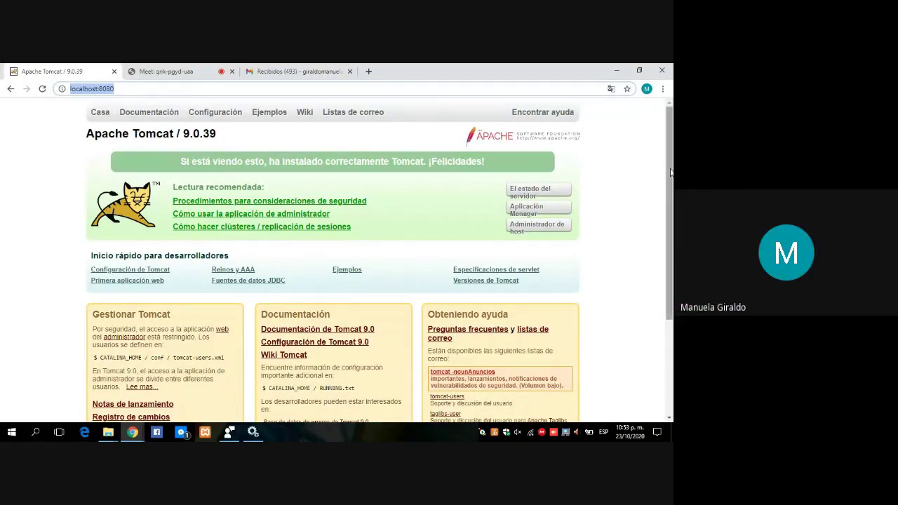
left_click_drag(669, 175, 670, 182)
left_click(522, 219)
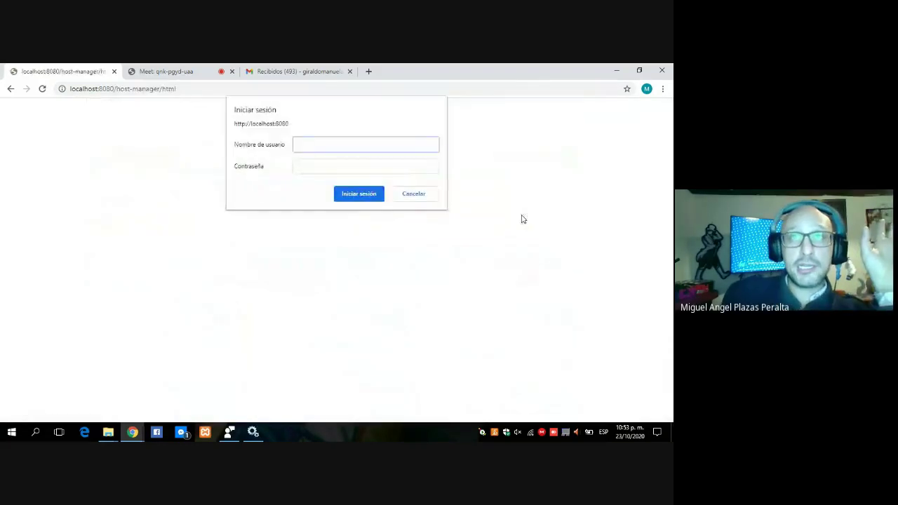
Sign in to the host manager with the username and password, save the password, then go back.
type("ad")
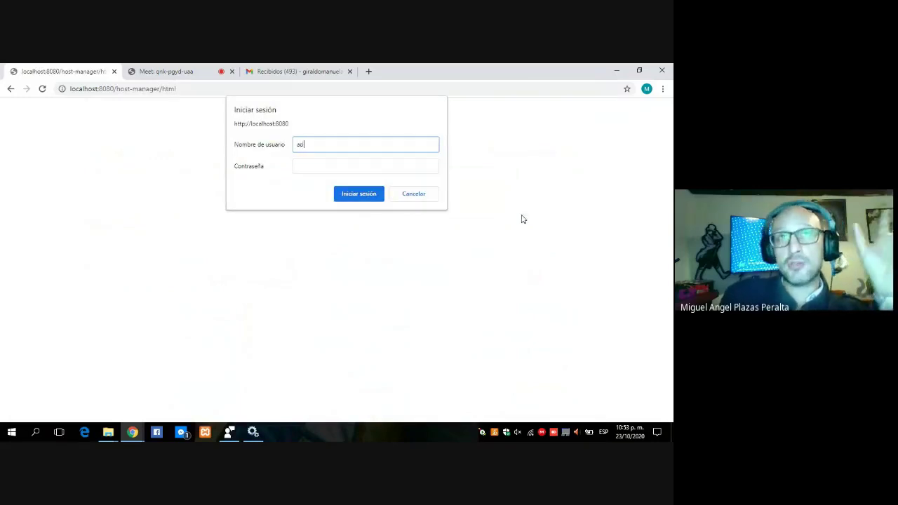
type("min")
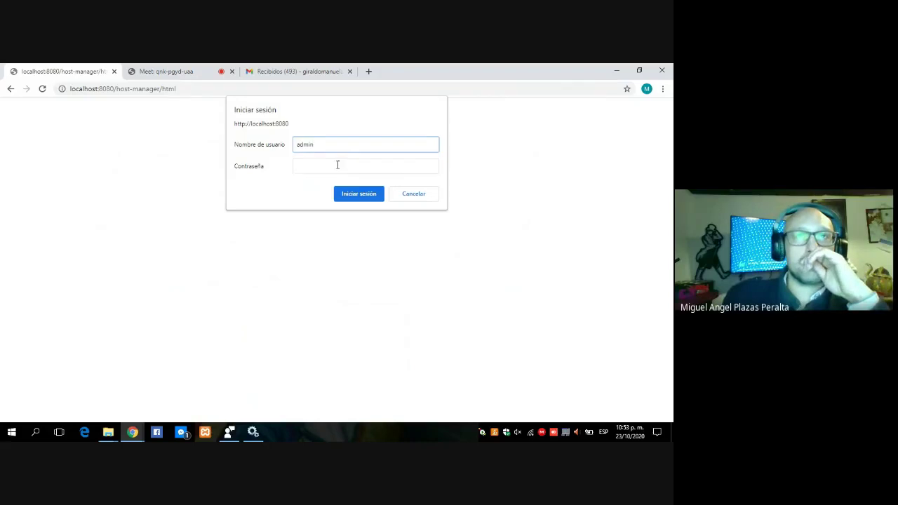
left_click(337, 165)
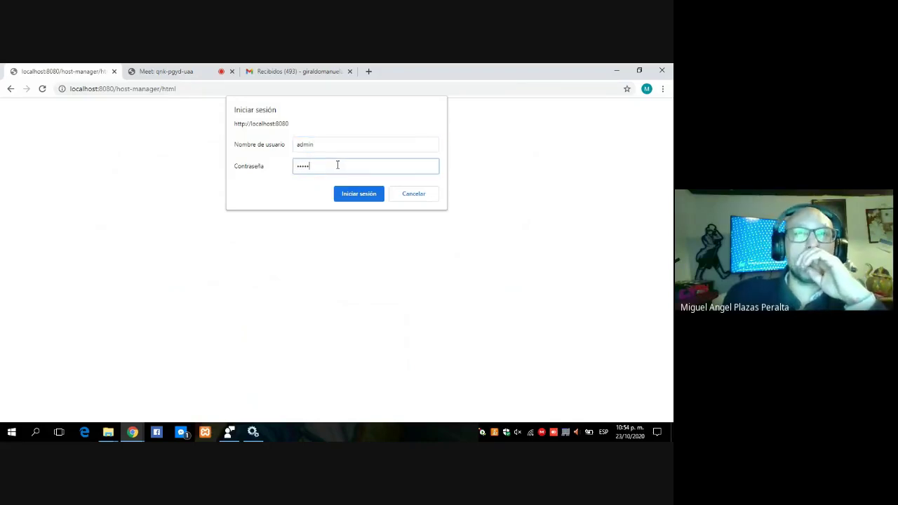
left_click(358, 198)
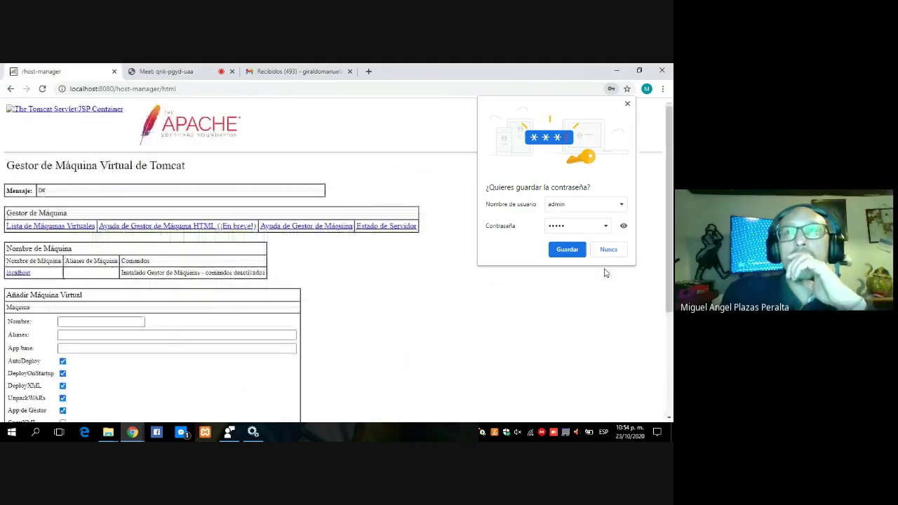
left_click(571, 252)
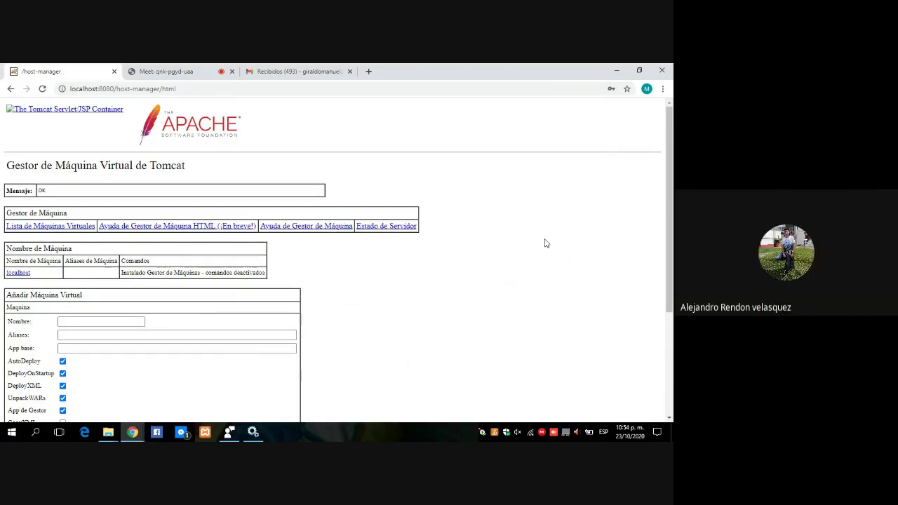
left_click(10, 89)
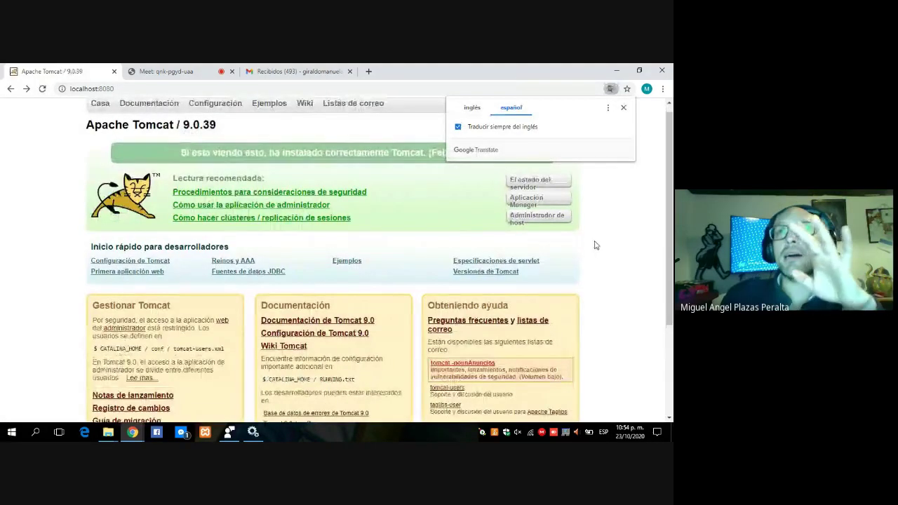
Open the Tomcat Manager and sign in with the admin username and password.
left_click(528, 204)
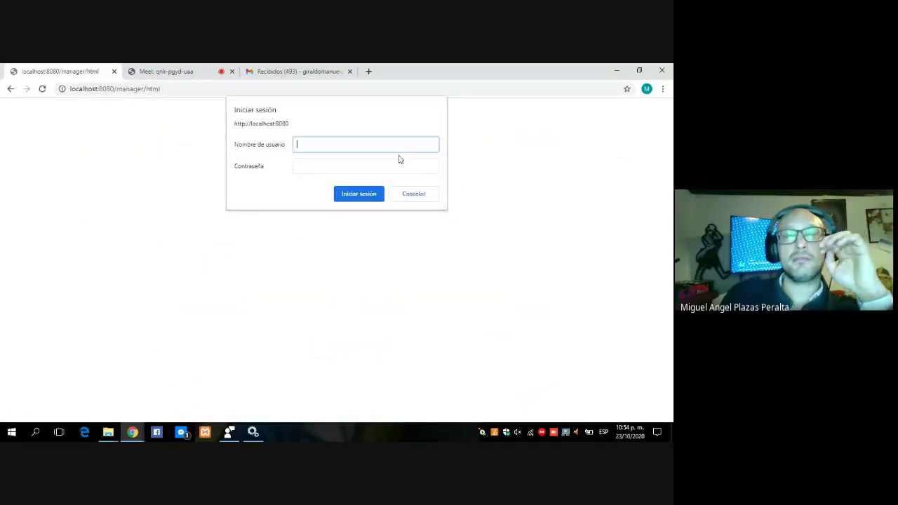
type("admin")
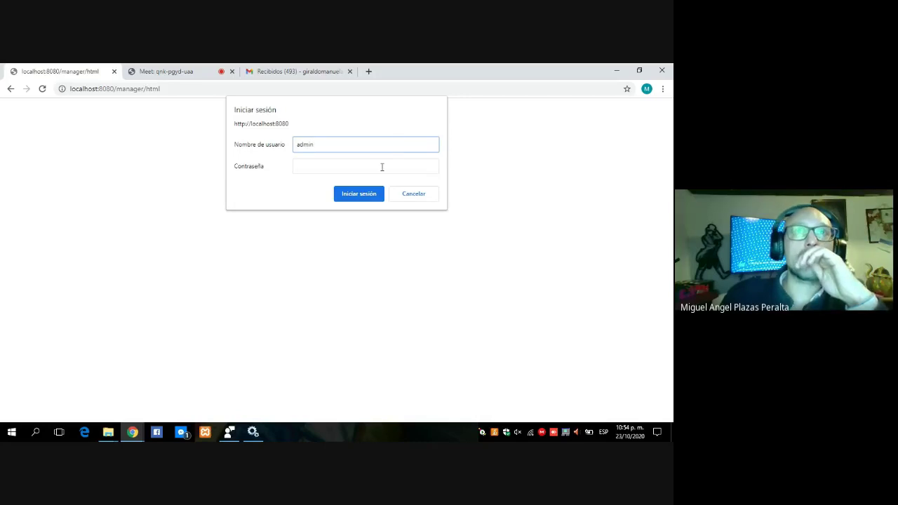
left_click(381, 166)
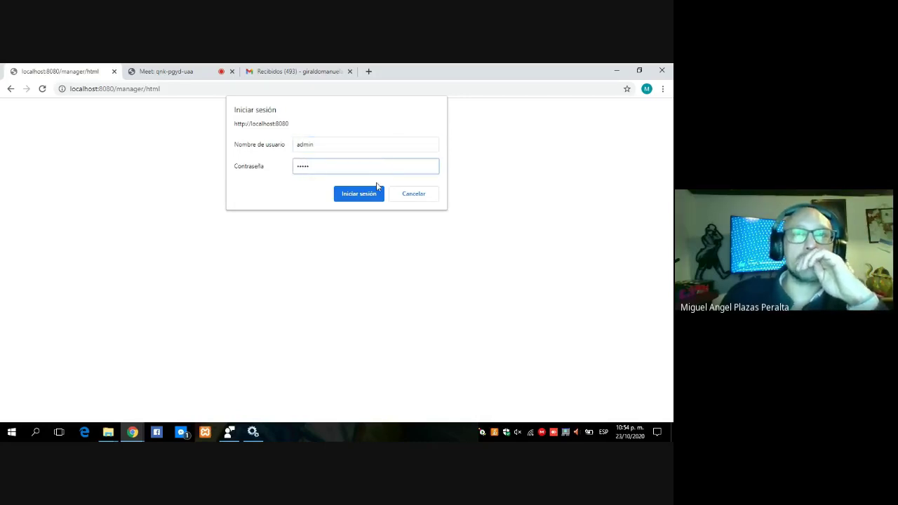
left_click(367, 194)
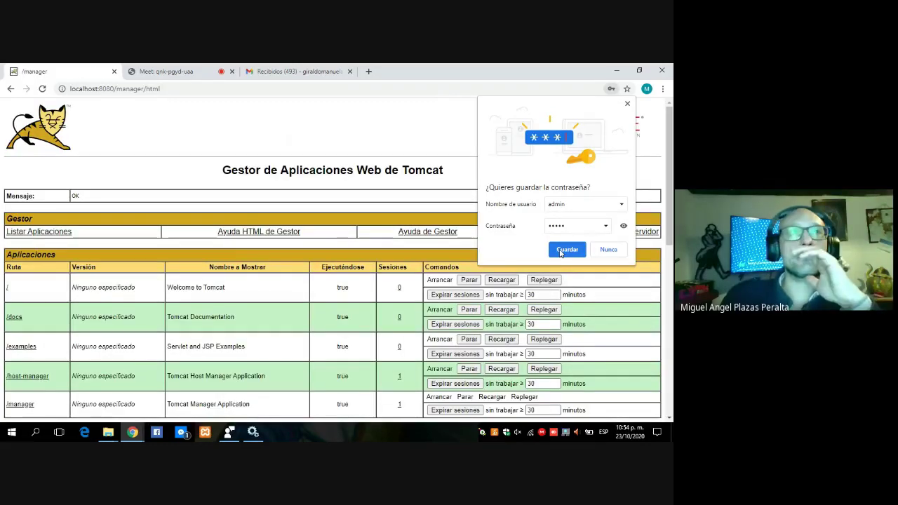
Save the credentials in Chrome and return to the untranslated Tomcat 9.0.39 home page.
left_click(566, 250)
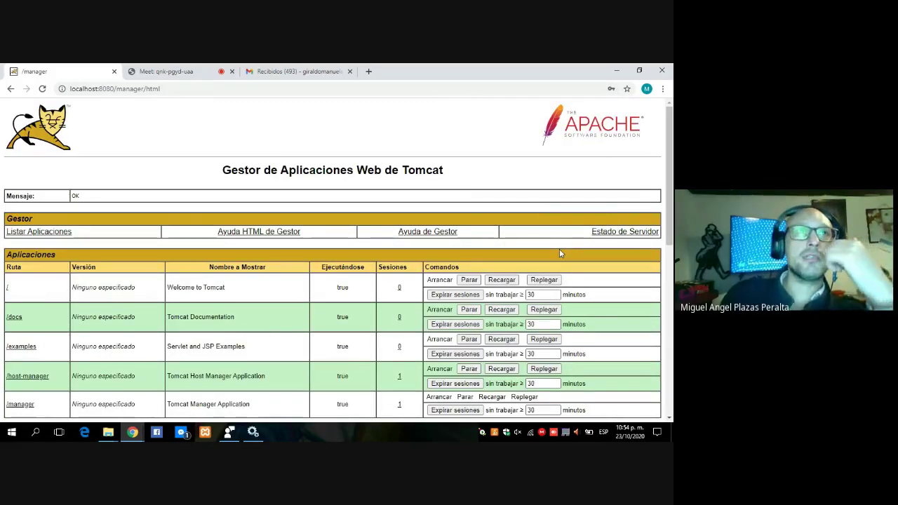
left_click(10, 89)
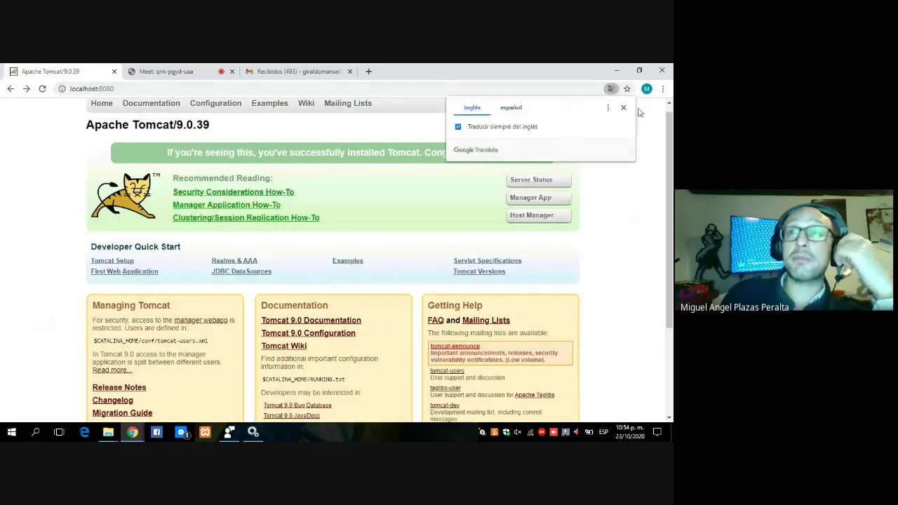
left_click(623, 107)
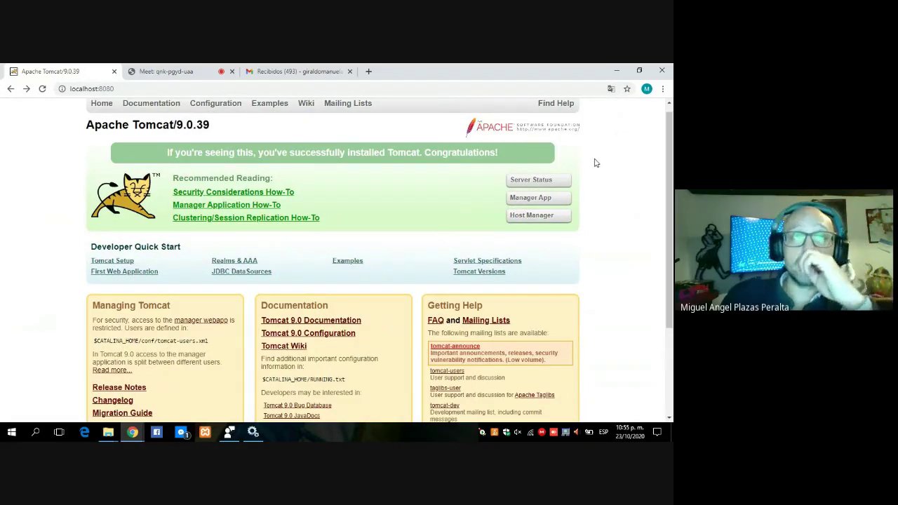
View the Tomcat Server Status page in English, go back, then switch to the Google Meet tab.
left_click(538, 182)
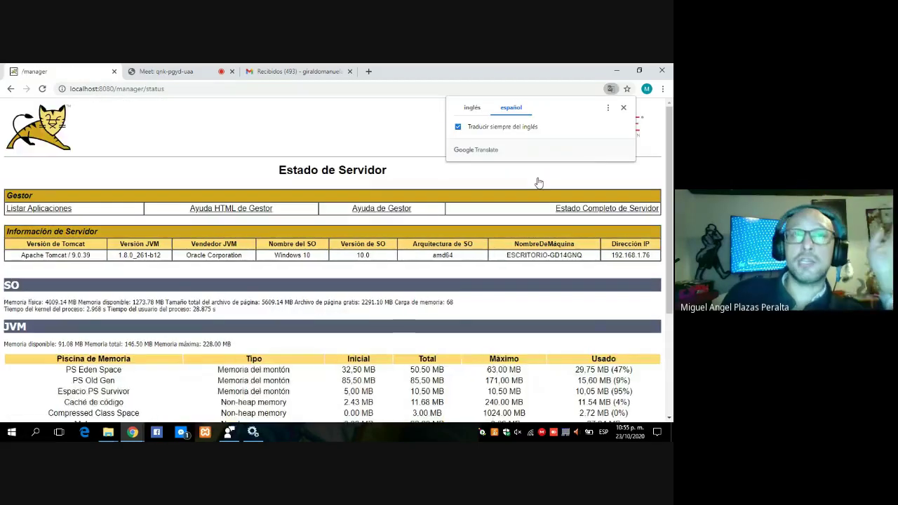
left_click(472, 108)
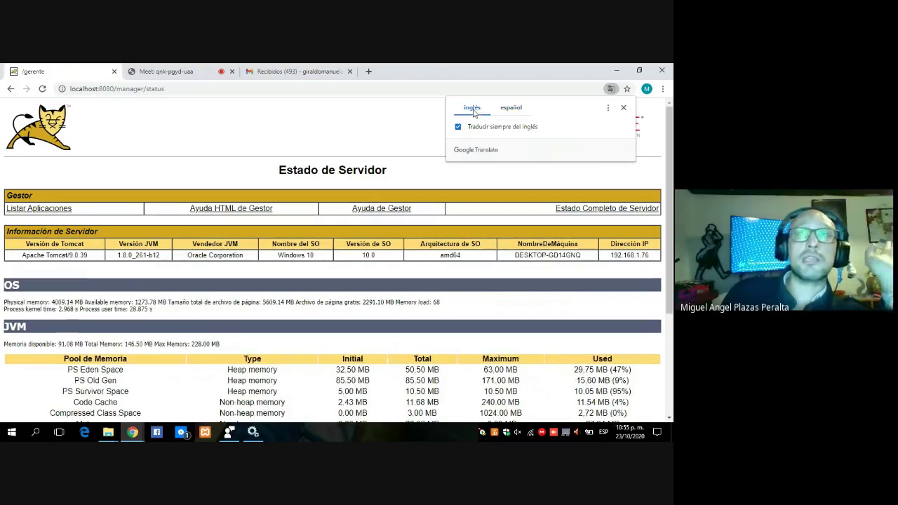
left_click(393, 115)
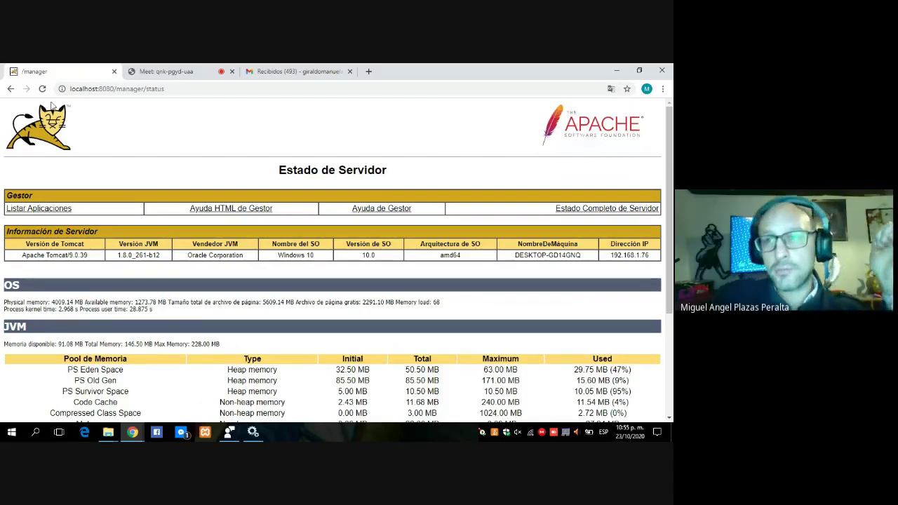
left_click(9, 91)
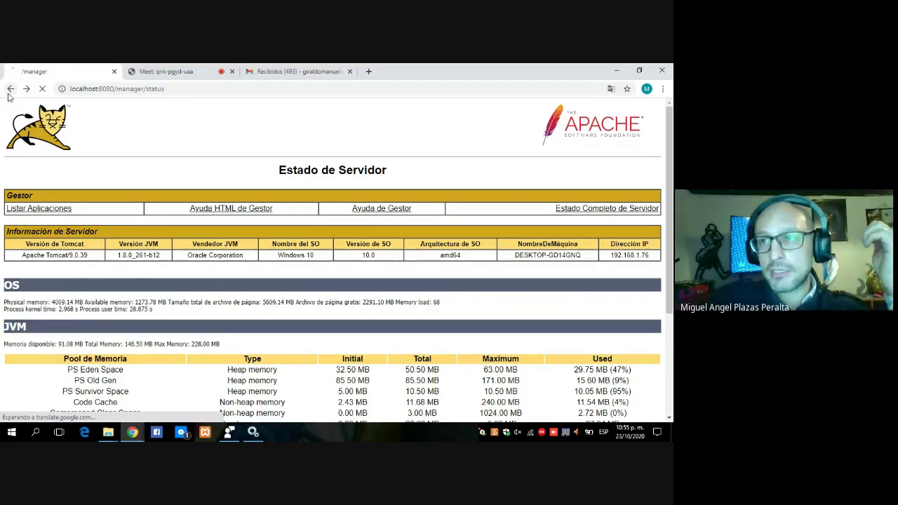
left_click(166, 71)
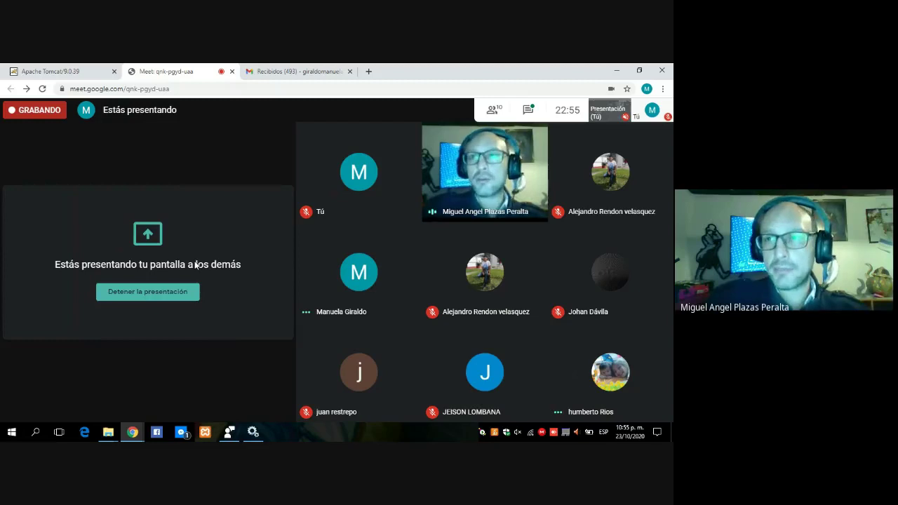
Stop presenting the screen in the Google Meet call.
left_click(169, 296)
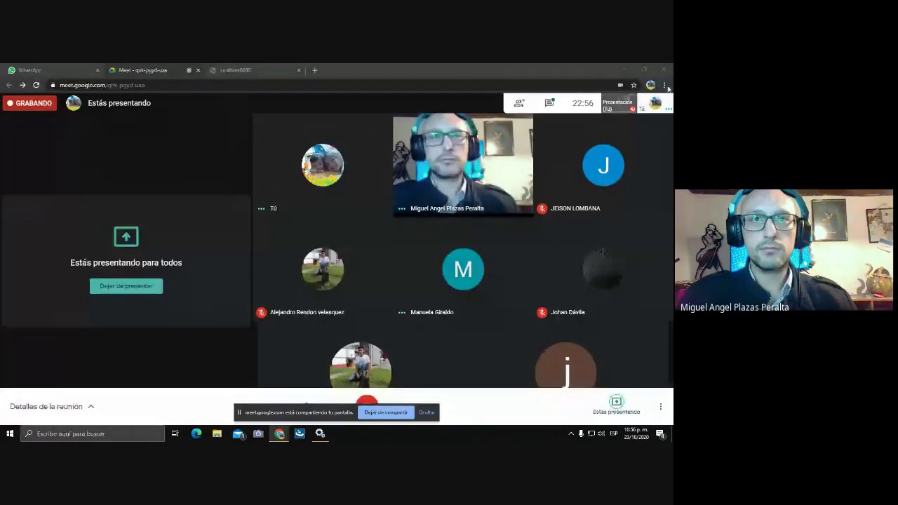
Minimize Chrome and open Environment Variables via This PC's advanced system settings.
left_click(622, 70)
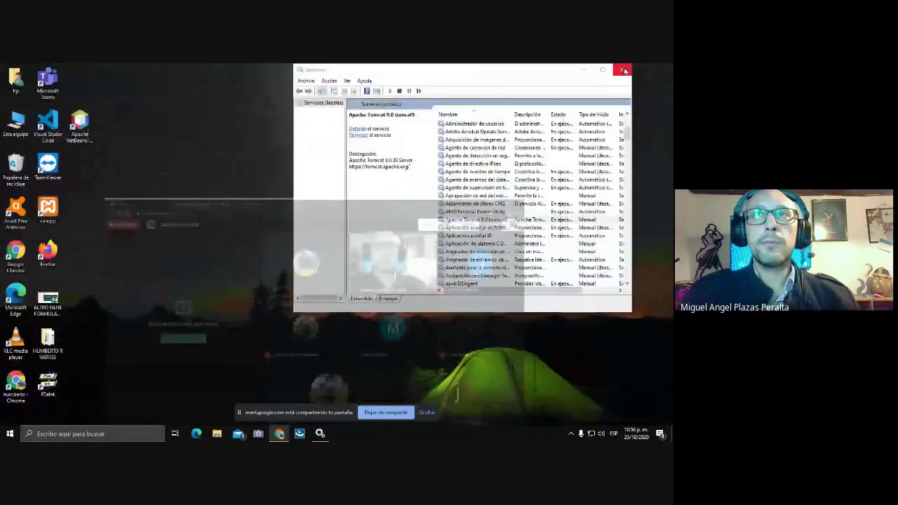
right_click(18, 124)
left_click(50, 223)
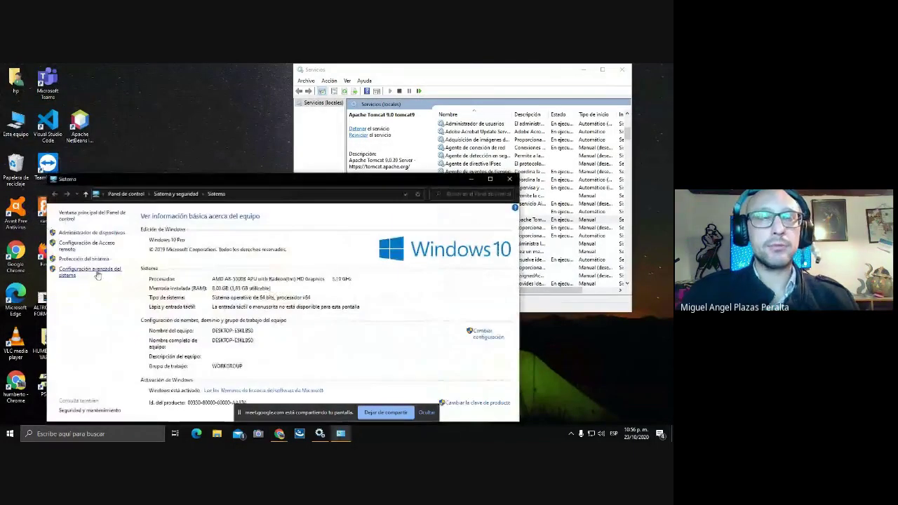
left_click(96, 273)
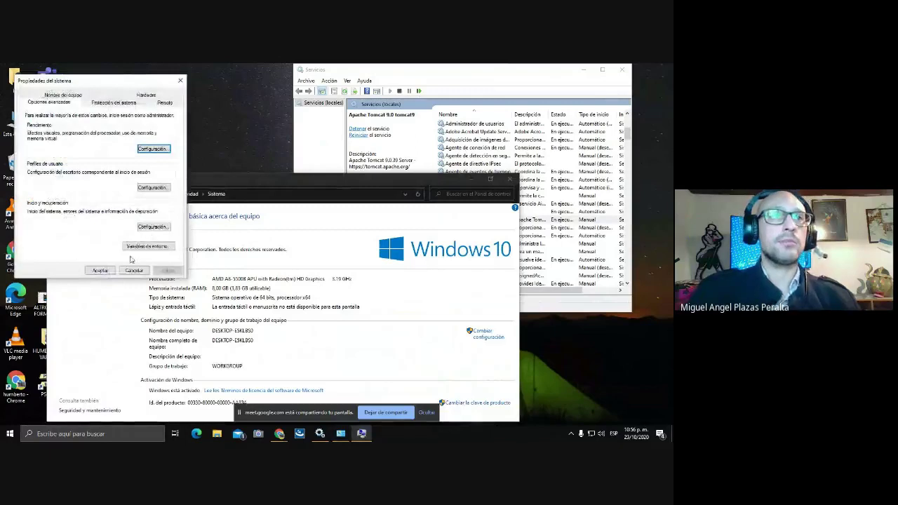
left_click(148, 246)
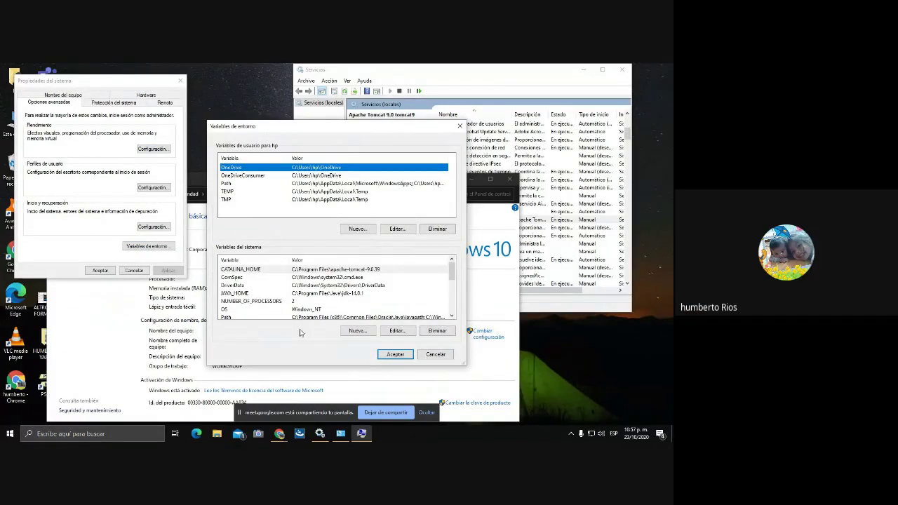
left_click(137, 434)
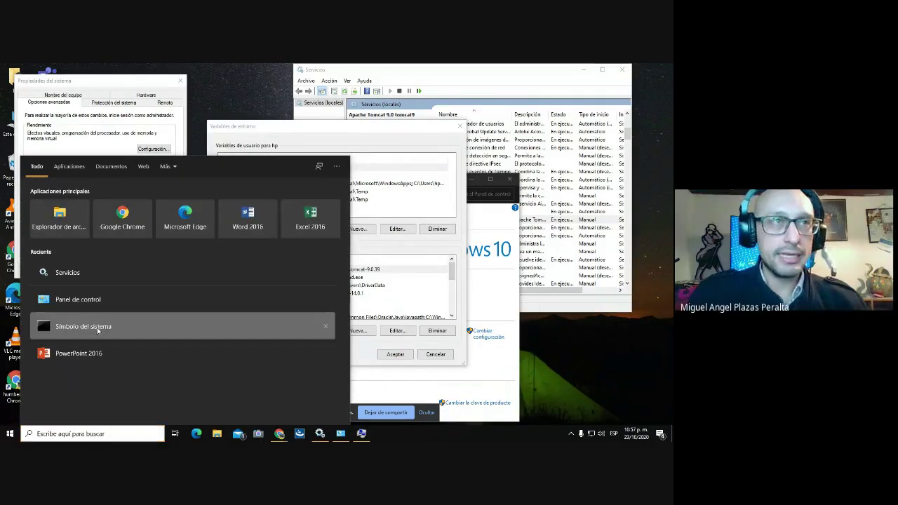
Run java -version in Command Prompt, which reports 1.8.0_261, then close it.
left_click(99, 327)
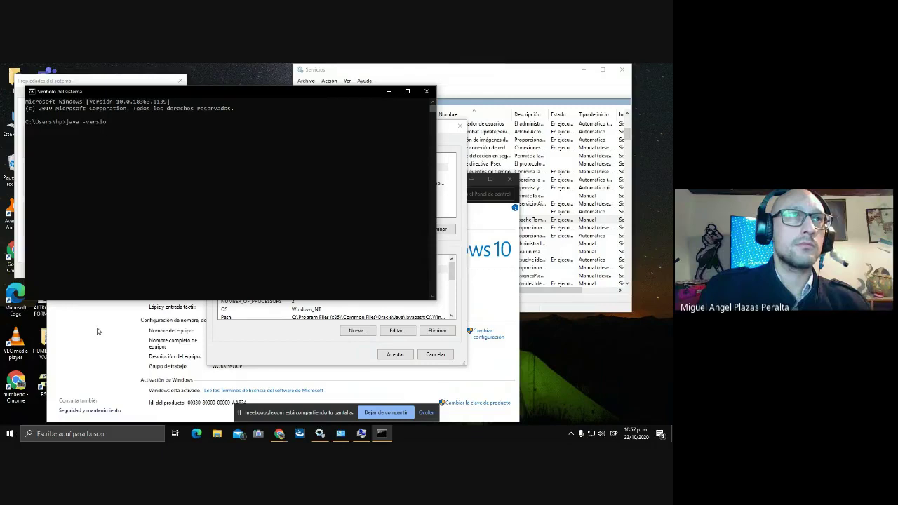
key("Return")
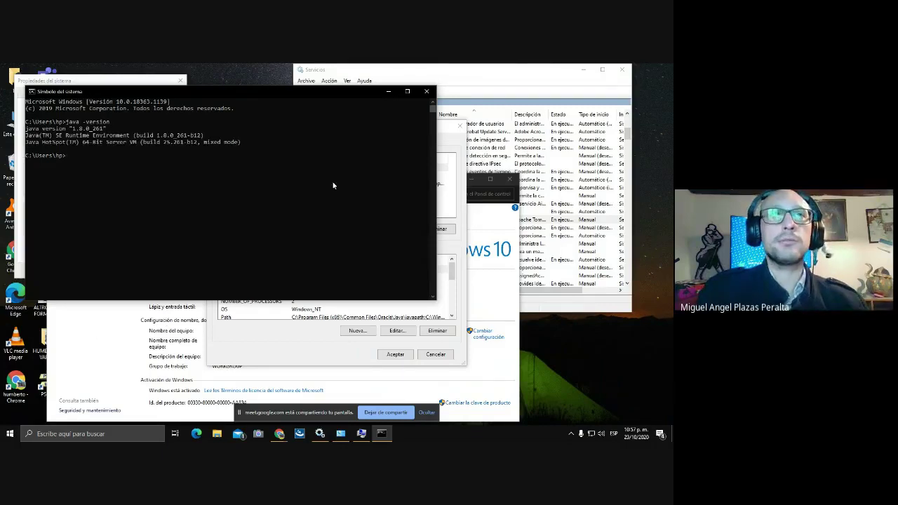
left_click(427, 92)
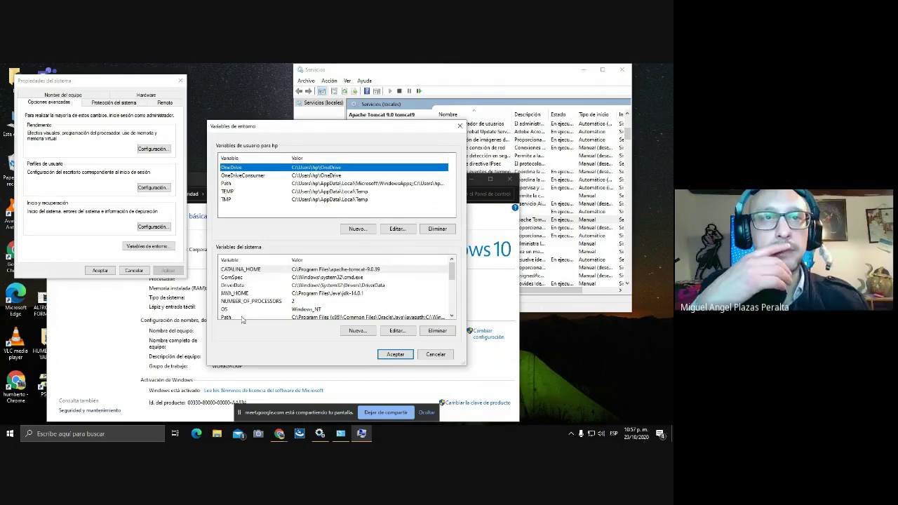
Delete the C:\Program Files\Java\jre1.8.0_261\bin entry from the system Path variable.
scroll(245, 317, "down", 1)
left_click(234, 293)
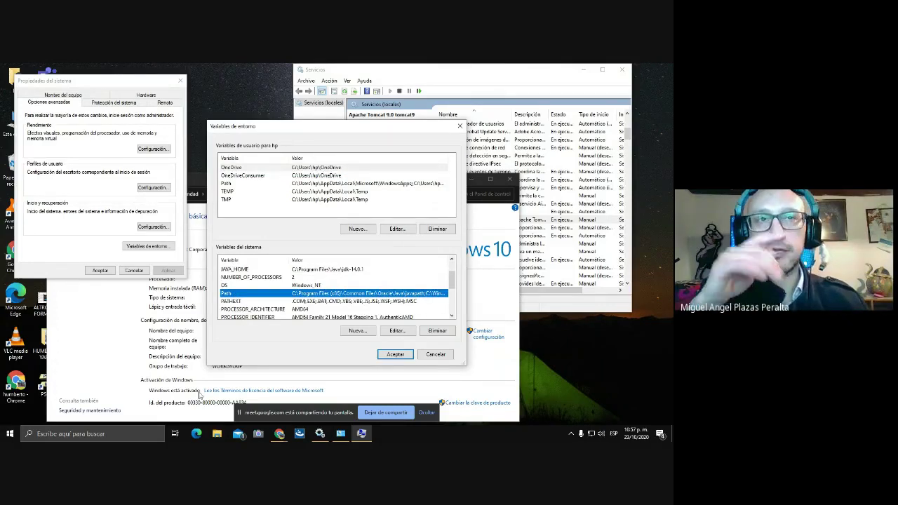
left_click(397, 331)
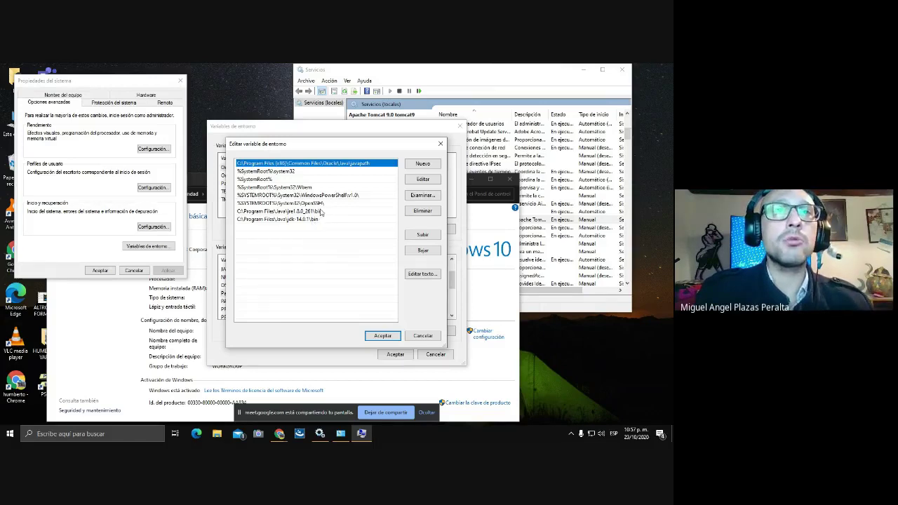
left_click(320, 211)
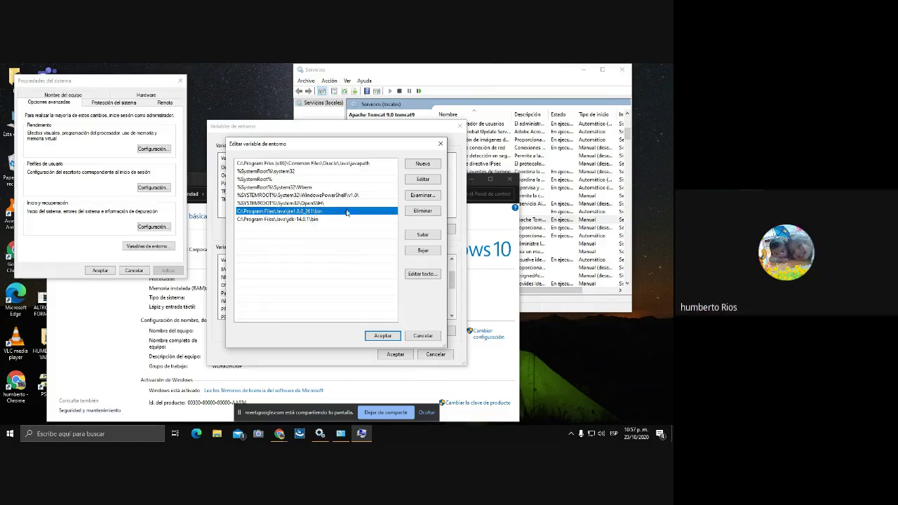
left_click(421, 211)
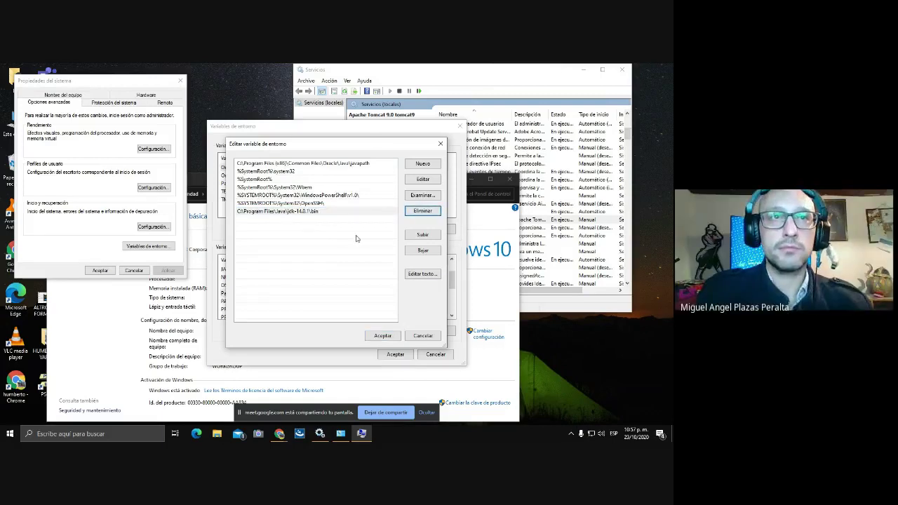
Confirm the Path and environment variable changes and close the System Properties and Sistema windows.
left_click(383, 336)
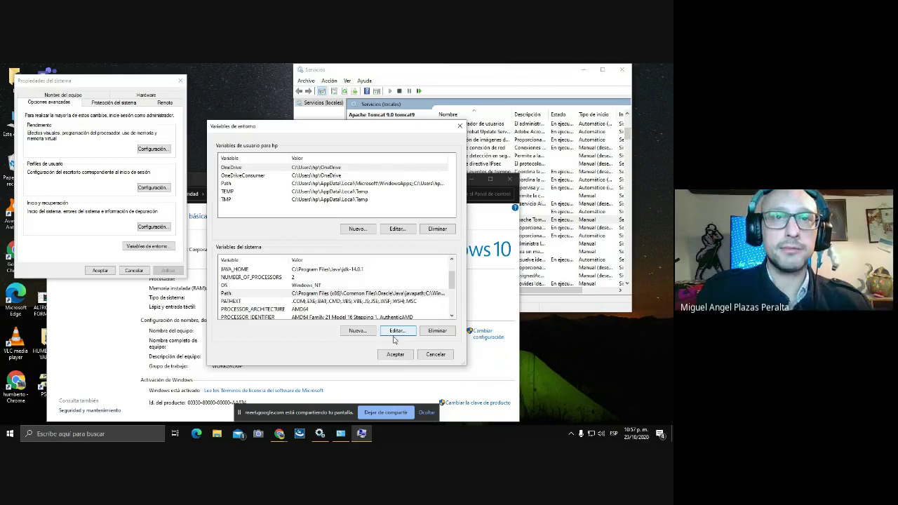
left_click(391, 355)
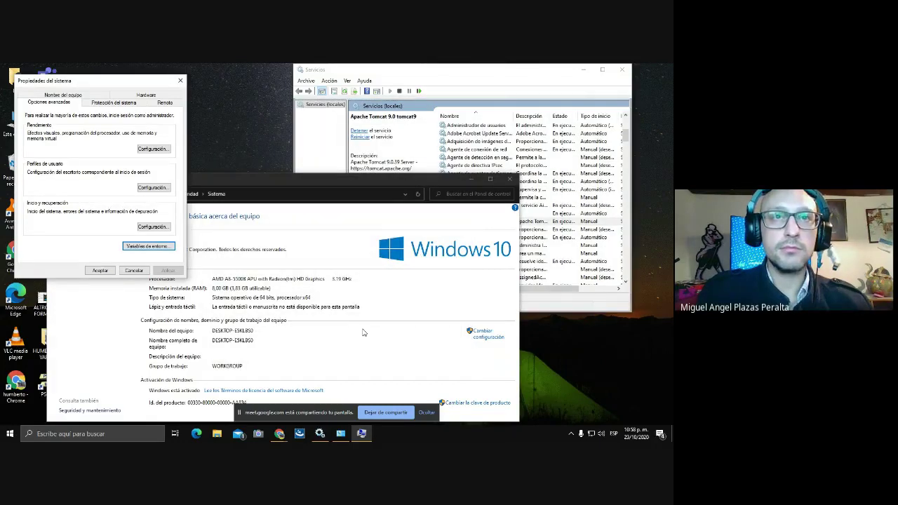
left_click(102, 272)
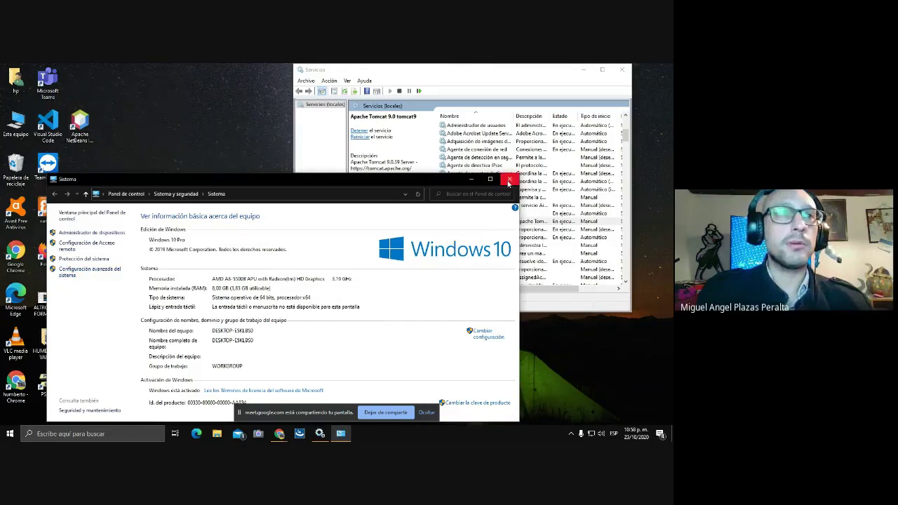
left_click(508, 181)
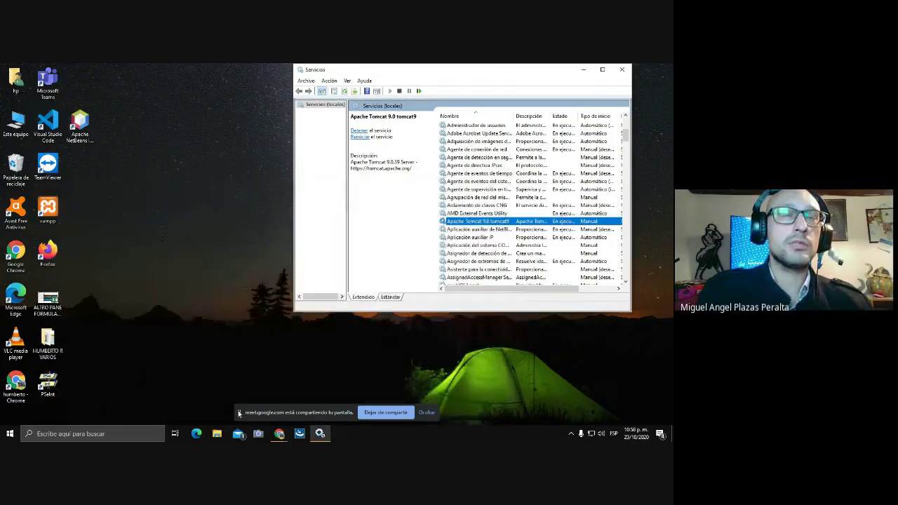
Run java -version in a new Command Prompt, still showing 1.8.0_261, then close it.
left_click(104, 434)
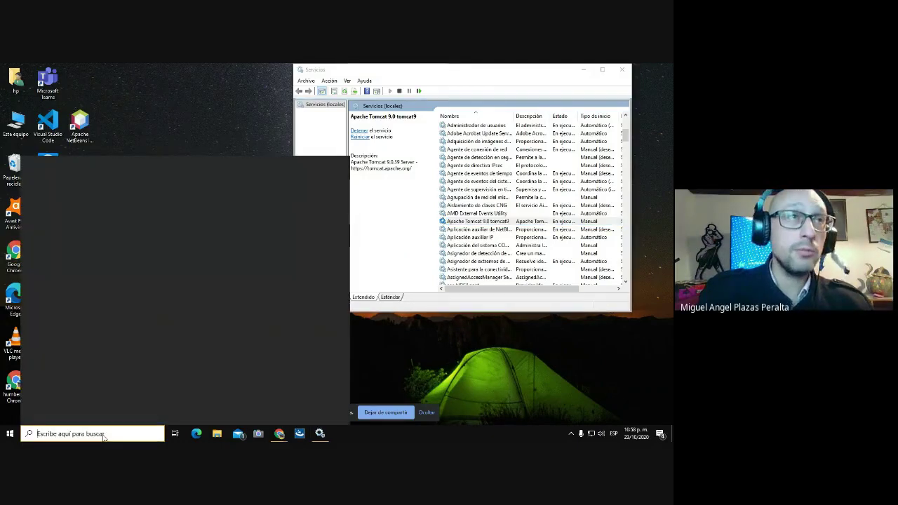
left_click(77, 328)
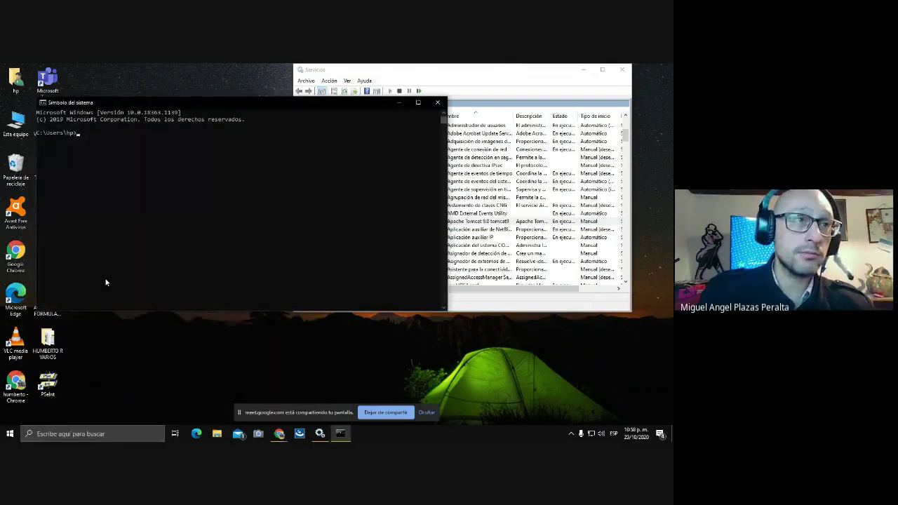
type("java")
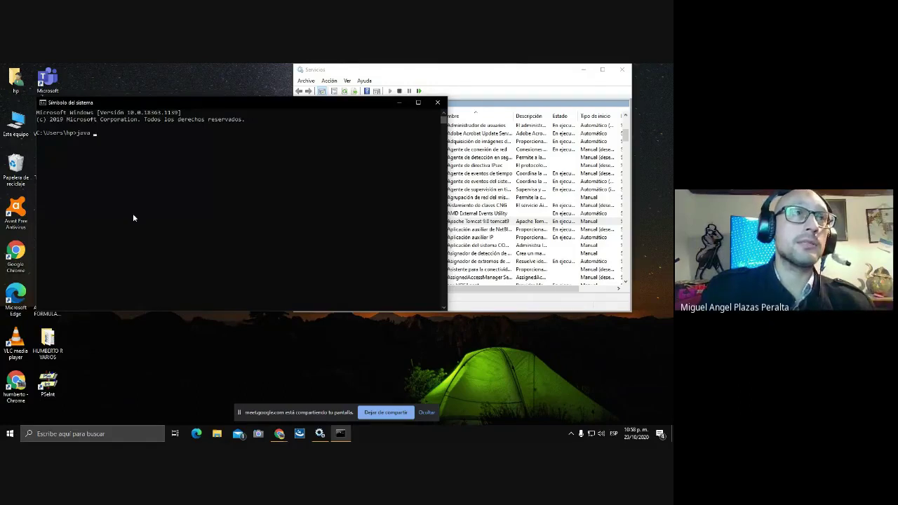
type(" -version")
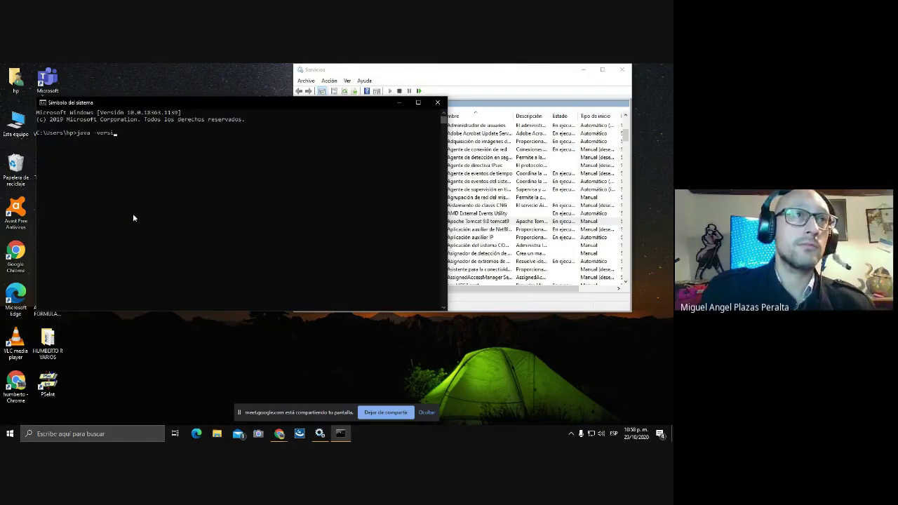
key("Return")
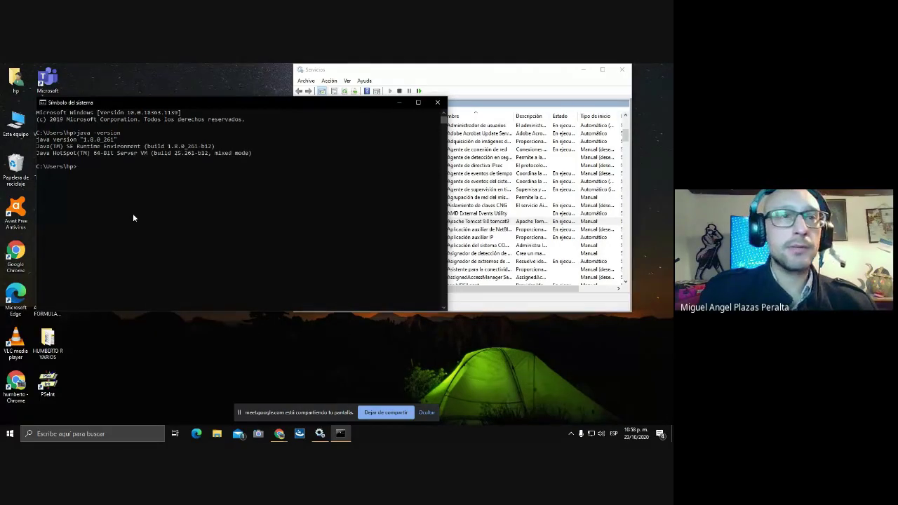
left_click(442, 102)
Bring Chrome forward to the failed localhost8080 tab and open a new tab beside it.
mouse_move(279, 434)
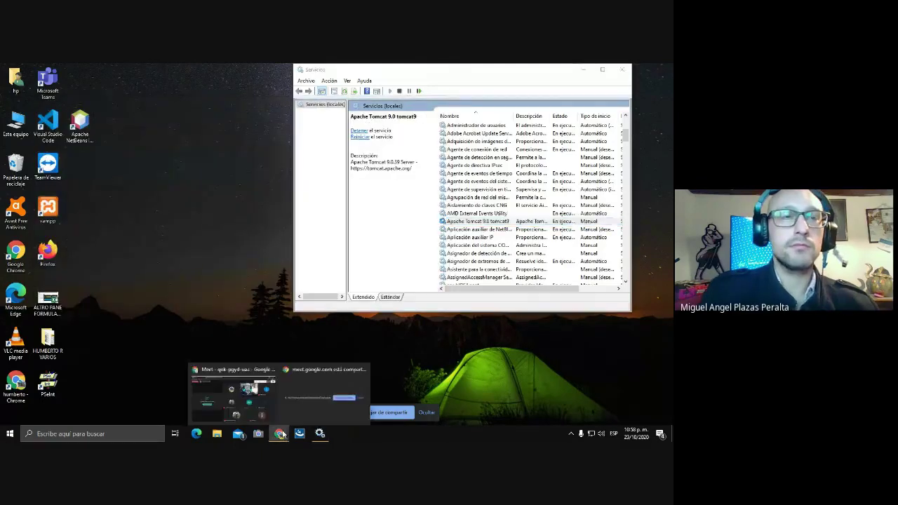
left_click(260, 390)
left_click(264, 70)
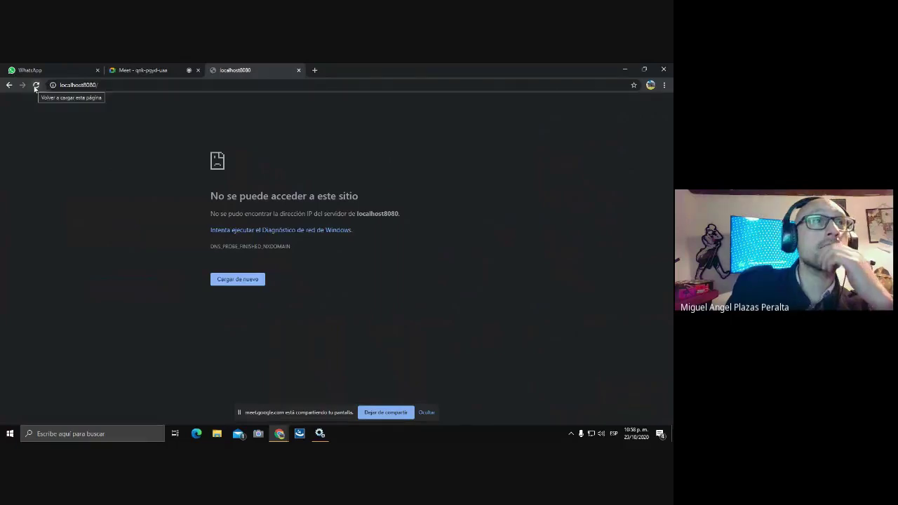
left_click(313, 70)
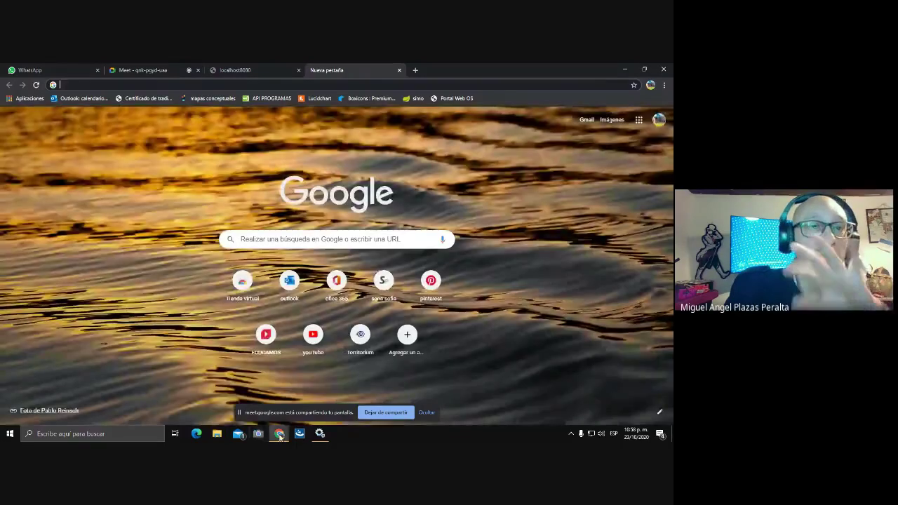
Open File Explorer maximized and navigate to C:\Archivos de programa\Java.
mouse_move(280, 436)
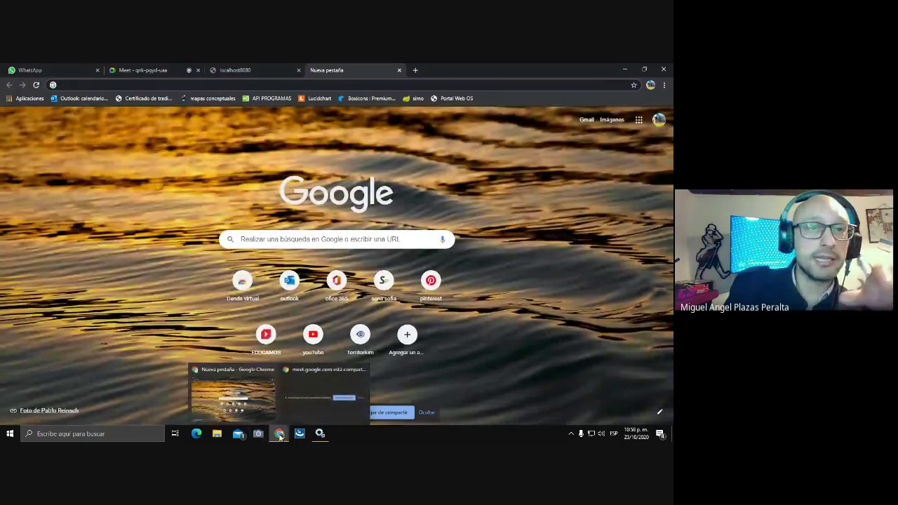
left_click(222, 436)
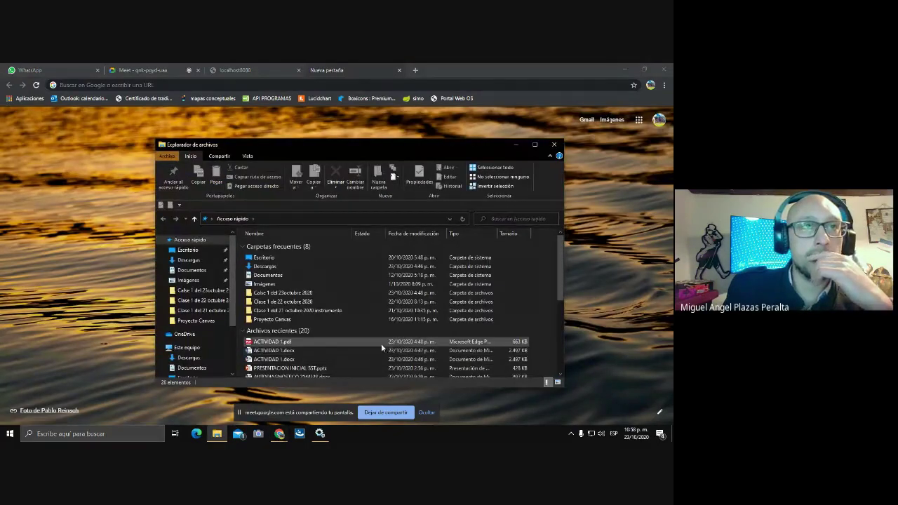
left_click(534, 145)
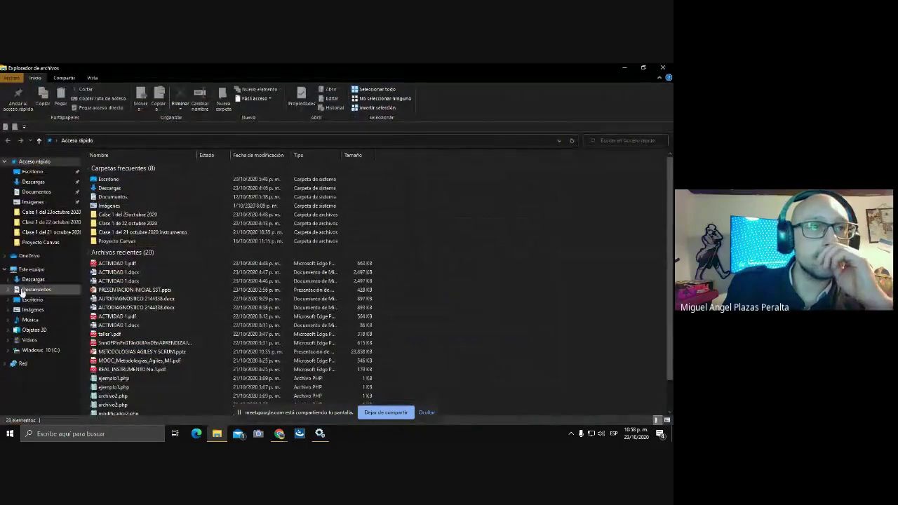
left_click(39, 351)
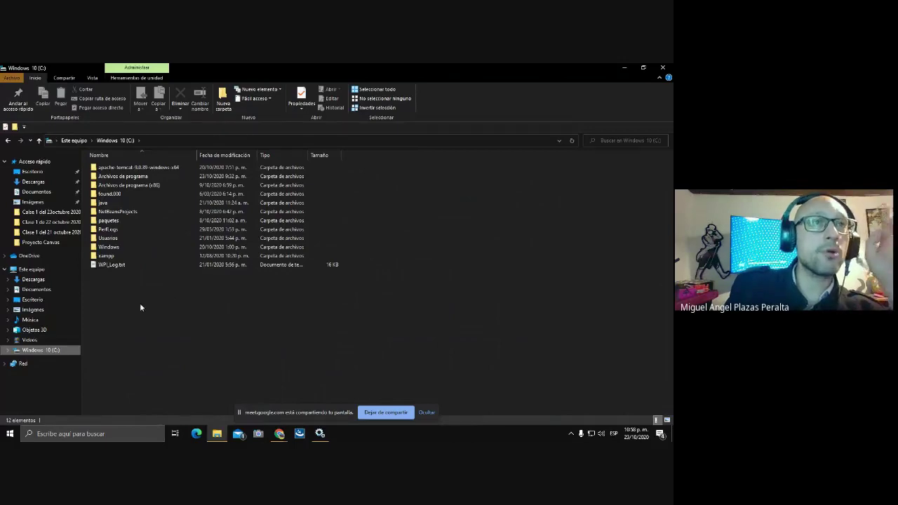
left_click(138, 188)
double_click(138, 186)
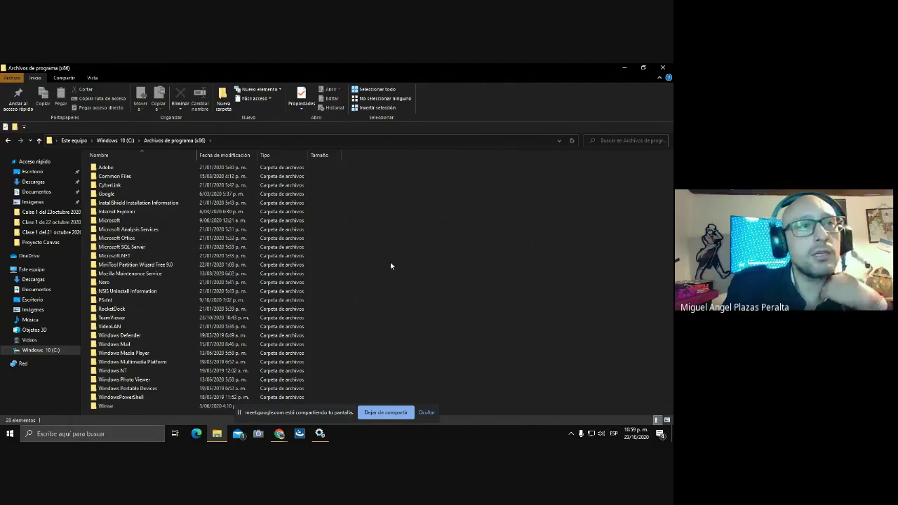
left_click(39, 140)
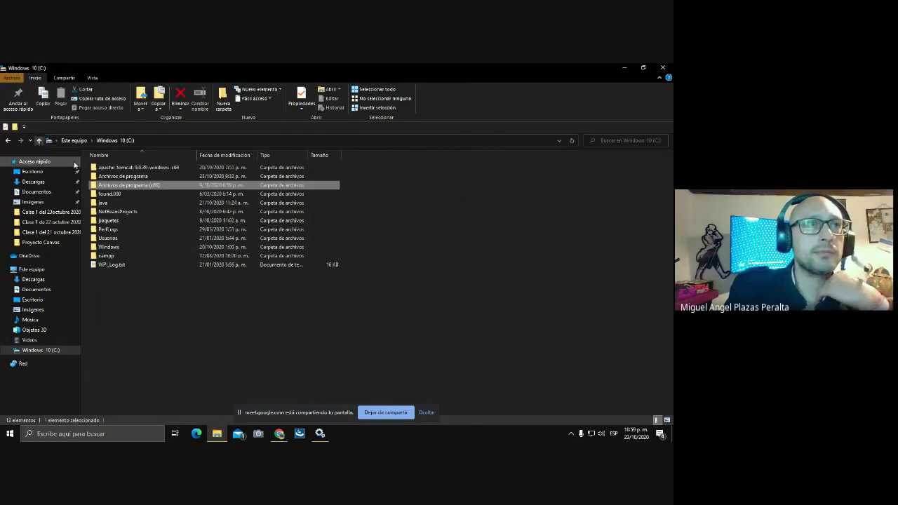
left_click(113, 178)
double_click(113, 178)
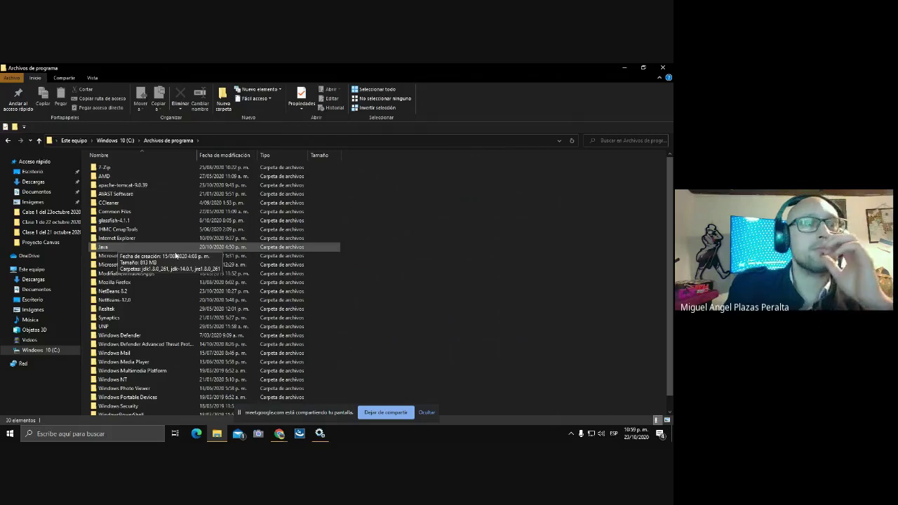
scroll(289, 247, "down", 1)
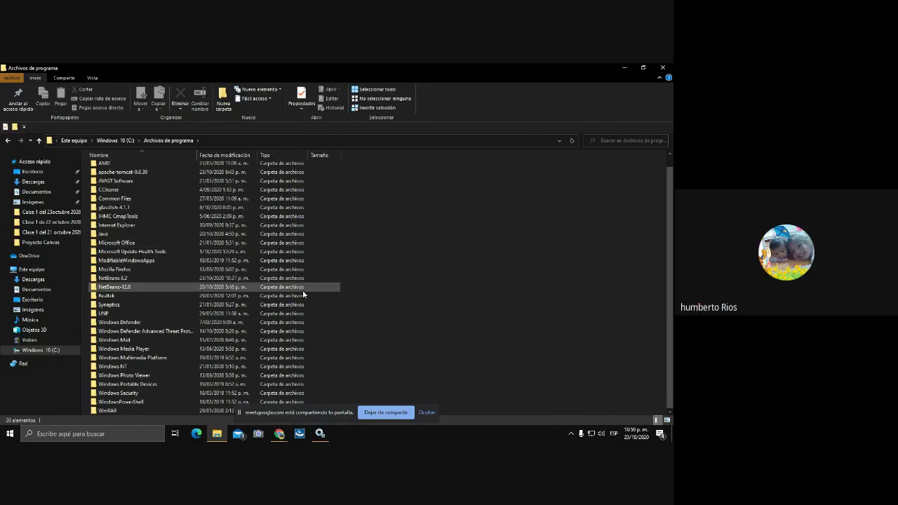
scroll(303, 295, "up", 1)
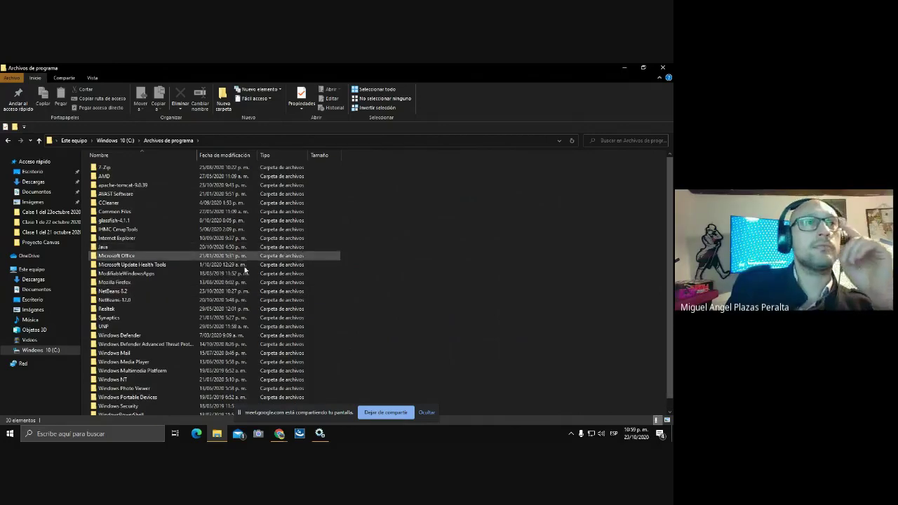
double_click(103, 247)
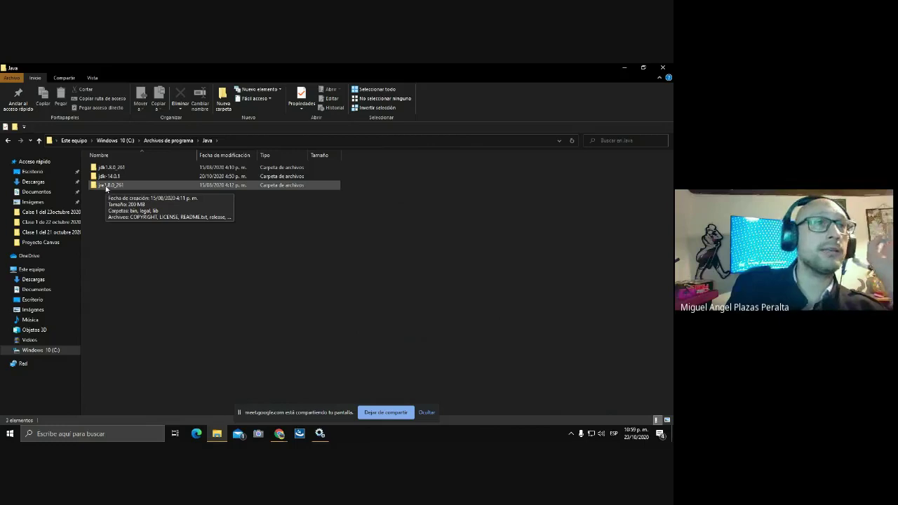
Delete the jre1.8.0_261 and jdk1.8.0_261 folders.
right_click(106, 186)
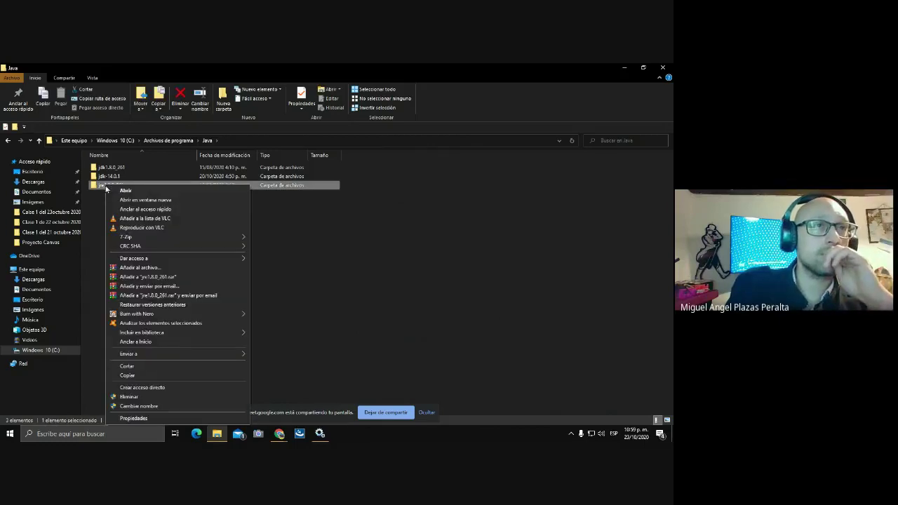
left_click(127, 397)
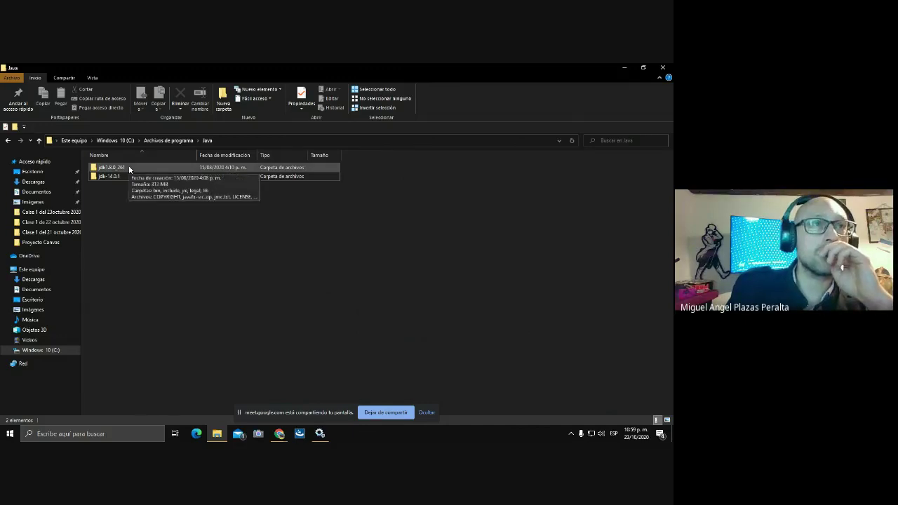
right_click(129, 168)
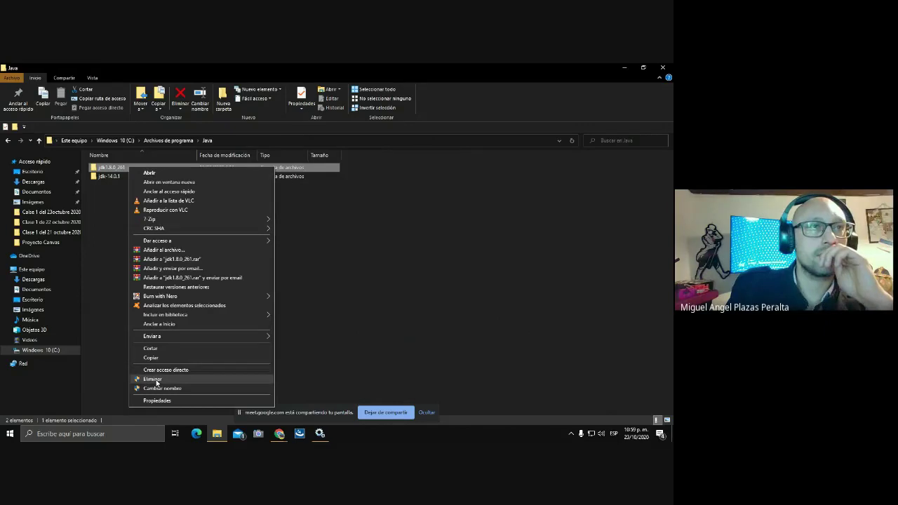
left_click(156, 379)
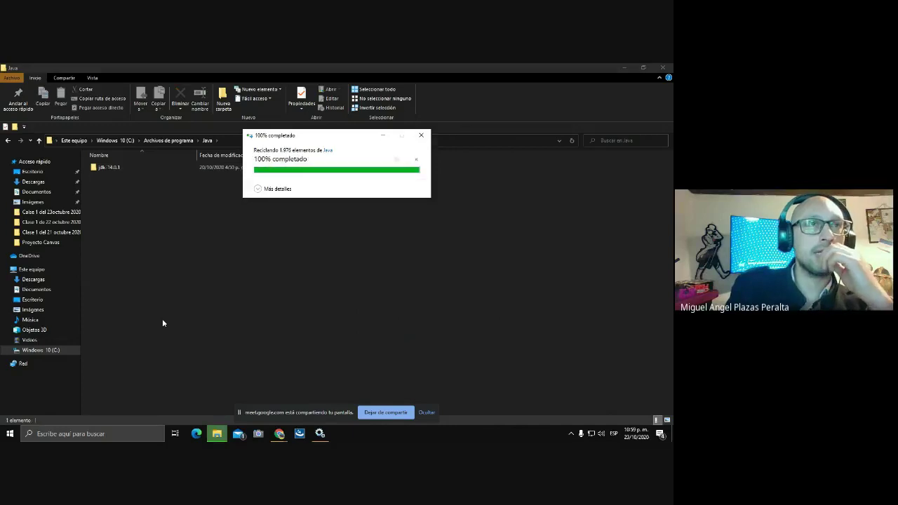
Rerun java -version in Command Prompt, now failing on jre1.8.0_261's jvm.cfg, then close it.
left_click(73, 434)
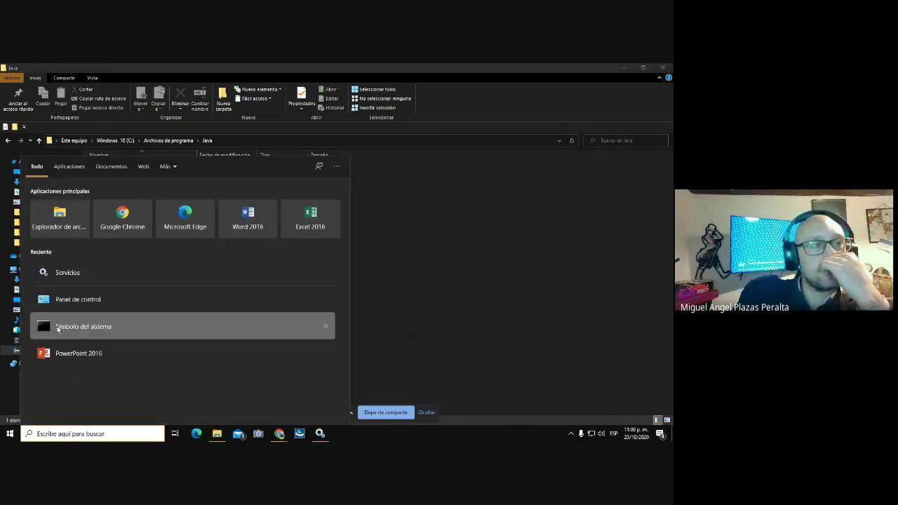
left_click(58, 328)
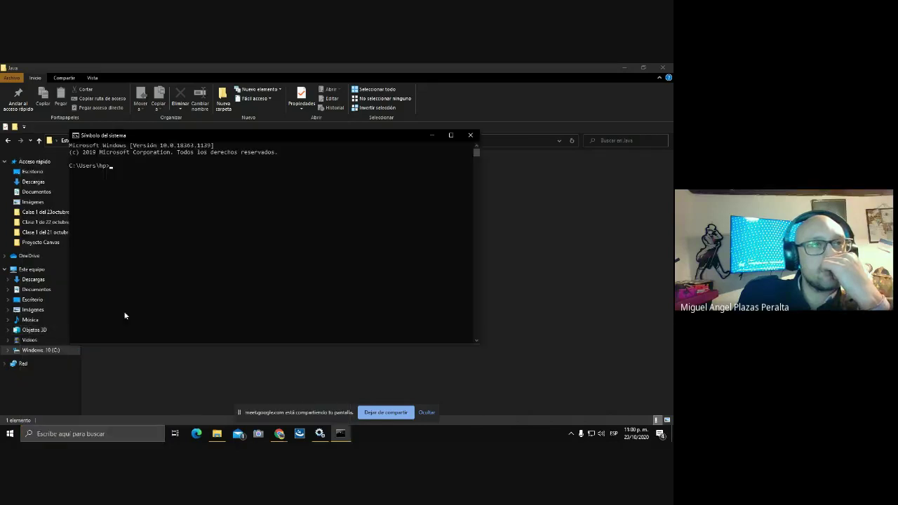
type("java")
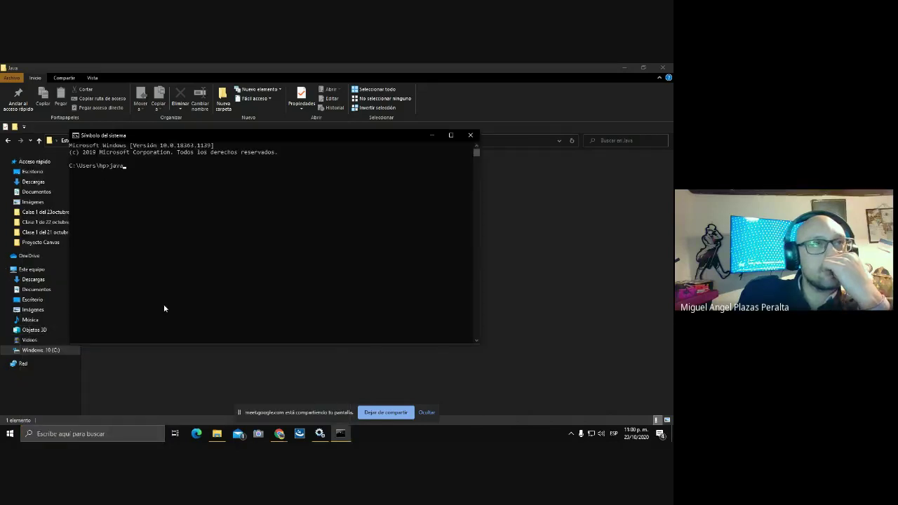
type(" -version")
key("Return")
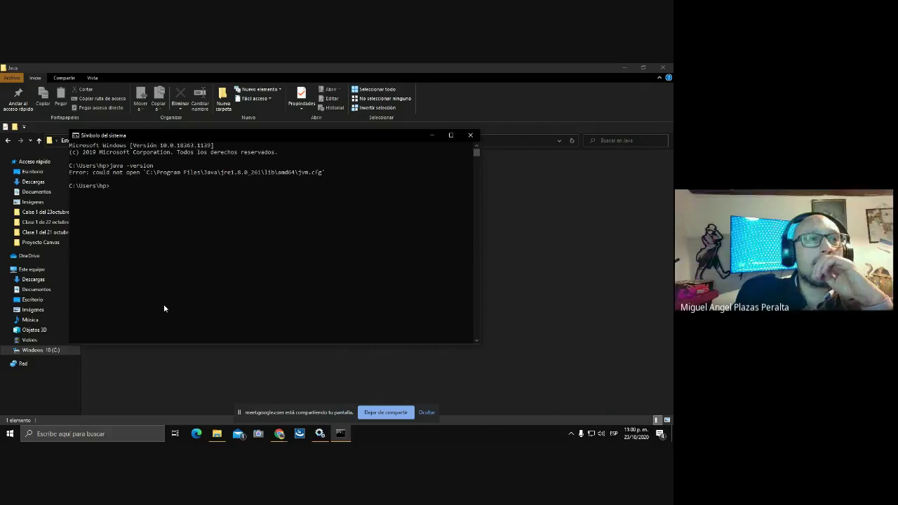
left_click(469, 137)
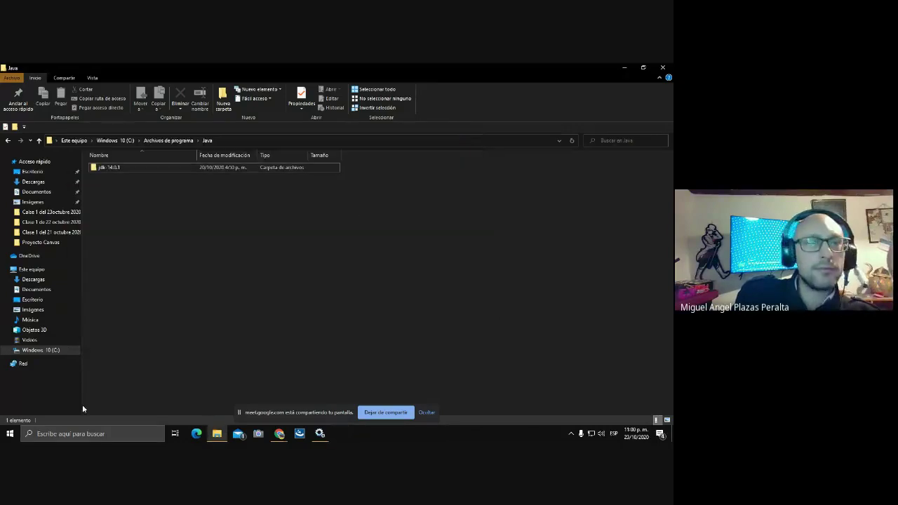
Open Control Panel's installed programs list and uninstall Java 8 Update 261.
left_click(77, 432)
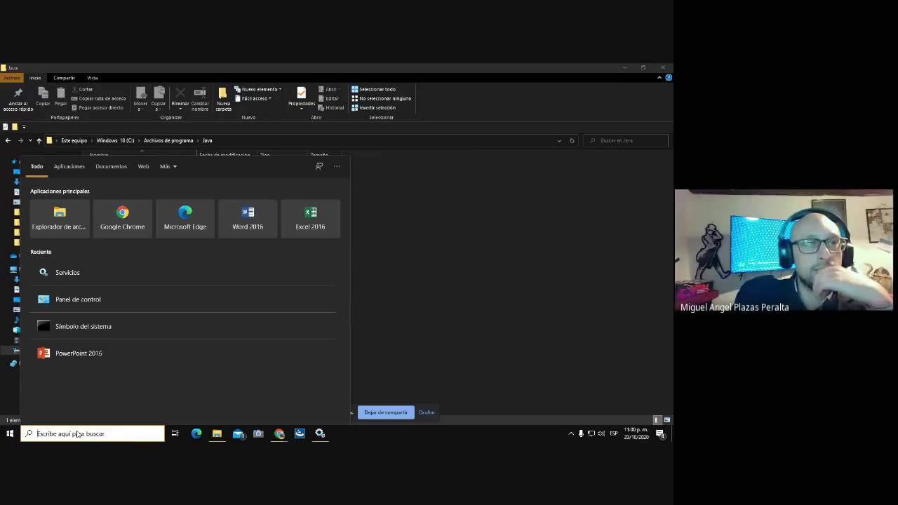
left_click(78, 299)
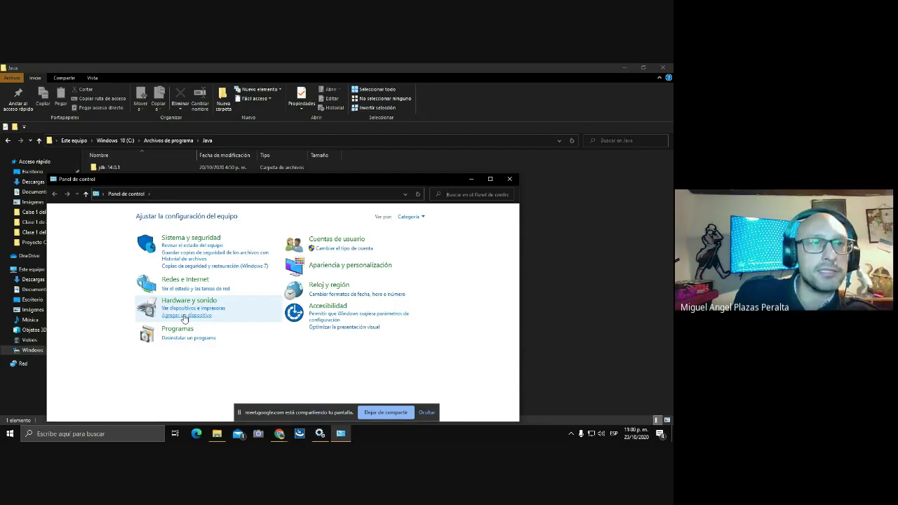
left_click(185, 338)
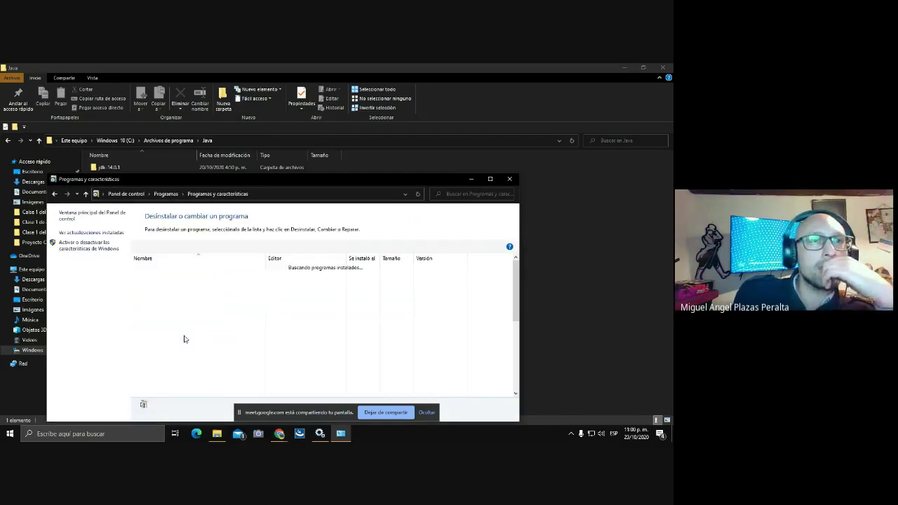
left_click(490, 180)
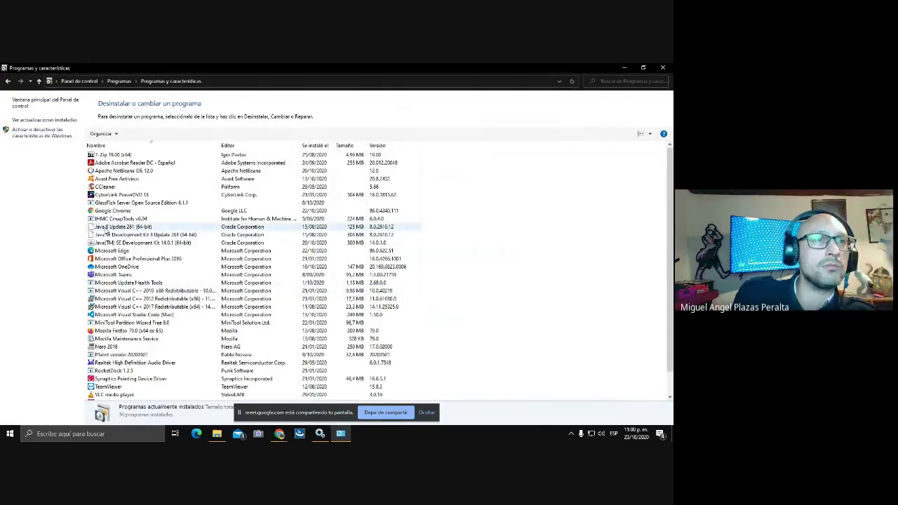
right_click(107, 231)
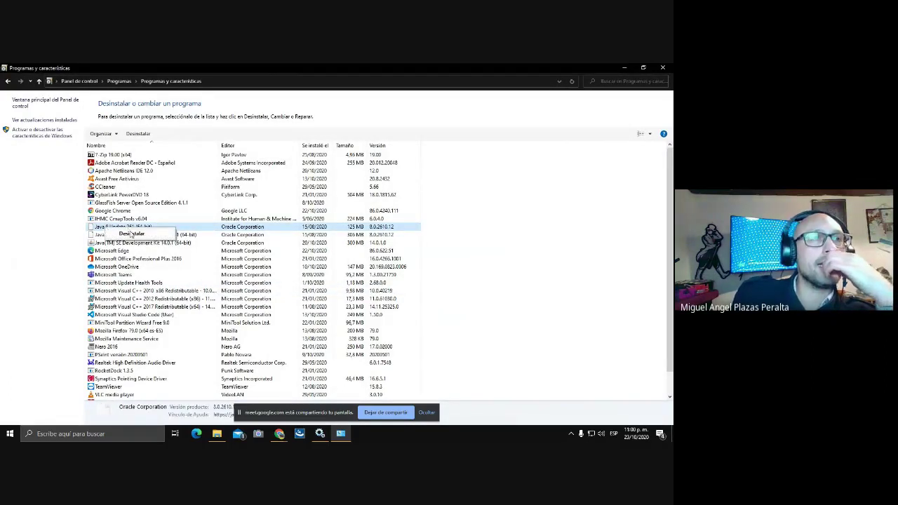
left_click(130, 234)
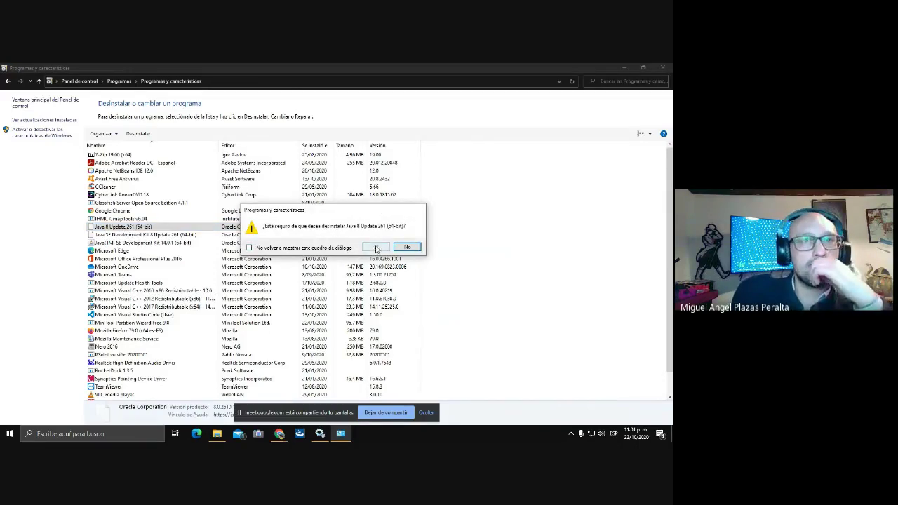
left_click(375, 247)
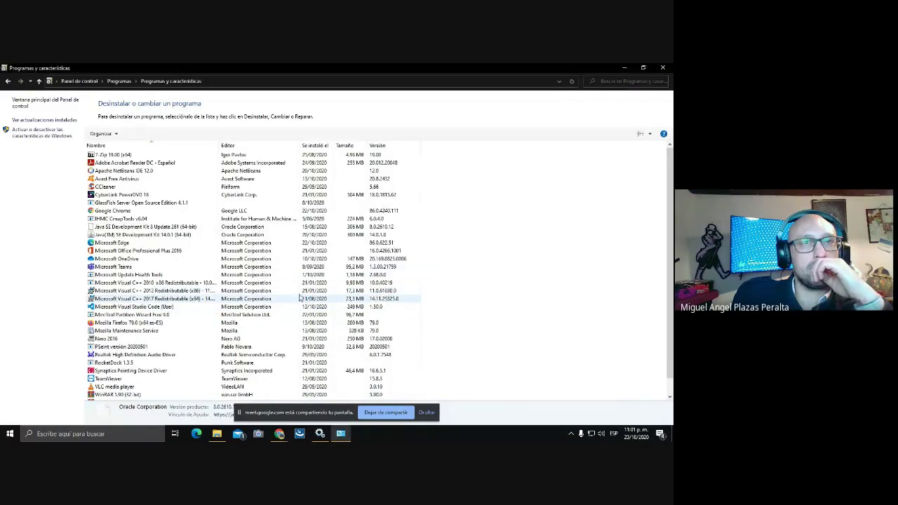
Uninstall Java SE Development Kit 8 Update 261, then close the programs window.
left_click(138, 228)
left_click_drag(137, 228, 159, 235)
double_click(159, 236)
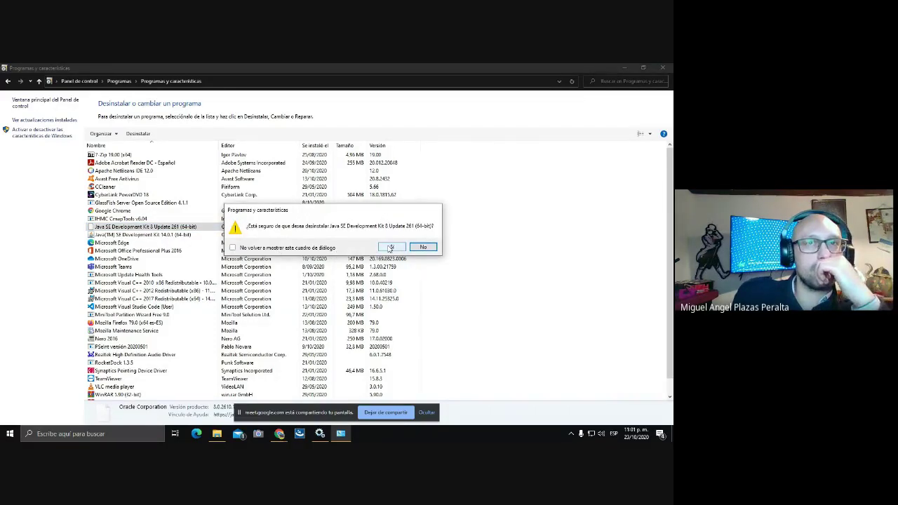
left_click(390, 248)
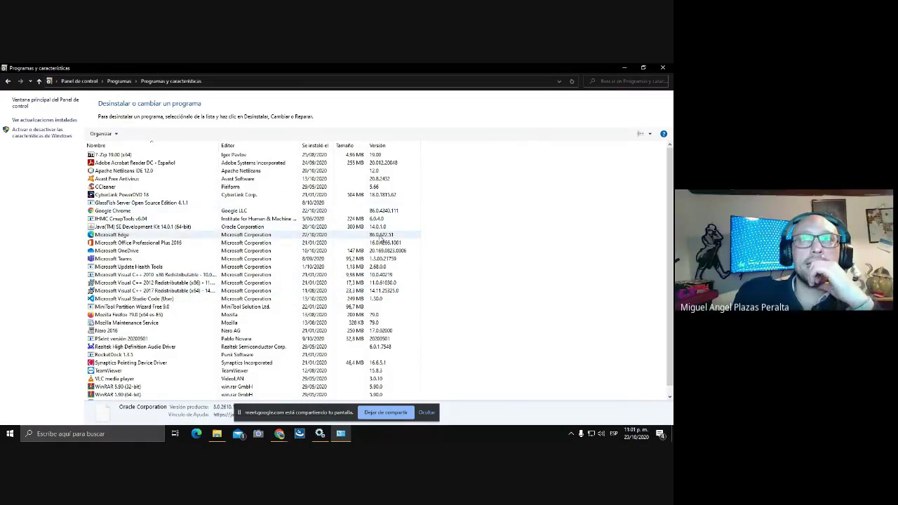
scroll(380, 239, "down", 1)
scroll(380, 239, "up", 1)
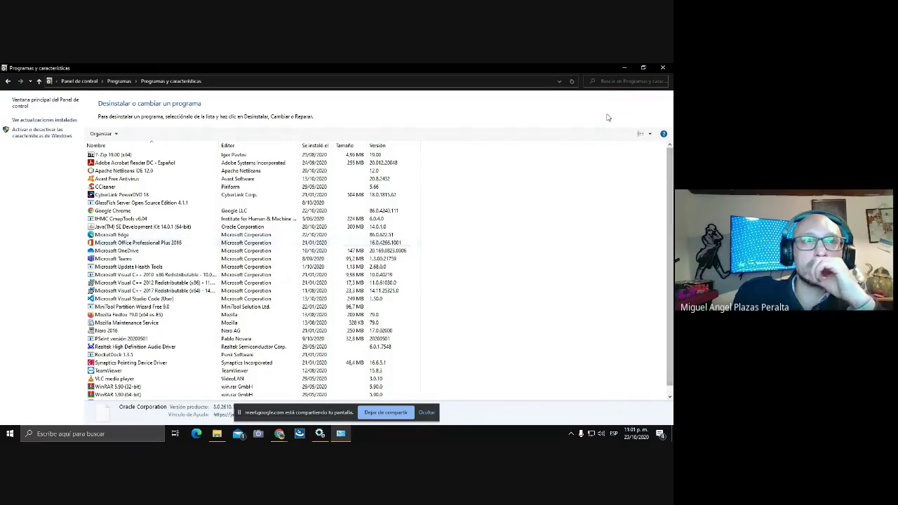
left_click(662, 68)
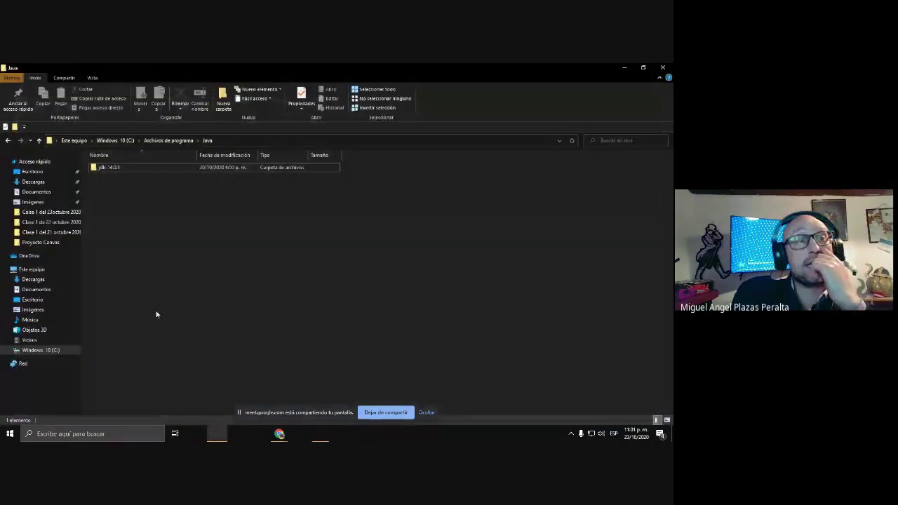
Run java -version in Command Prompt to confirm 14.0.1, then close it and the Java folder.
left_click(83, 433)
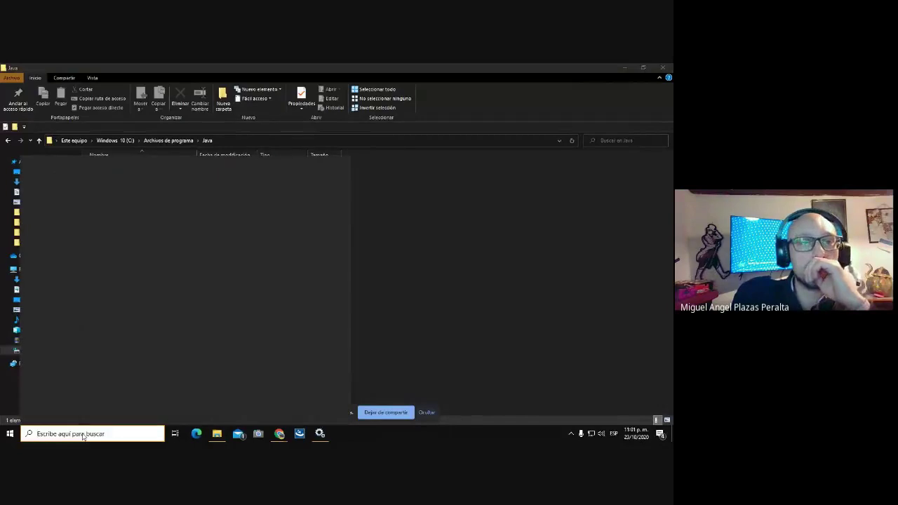
left_click(89, 333)
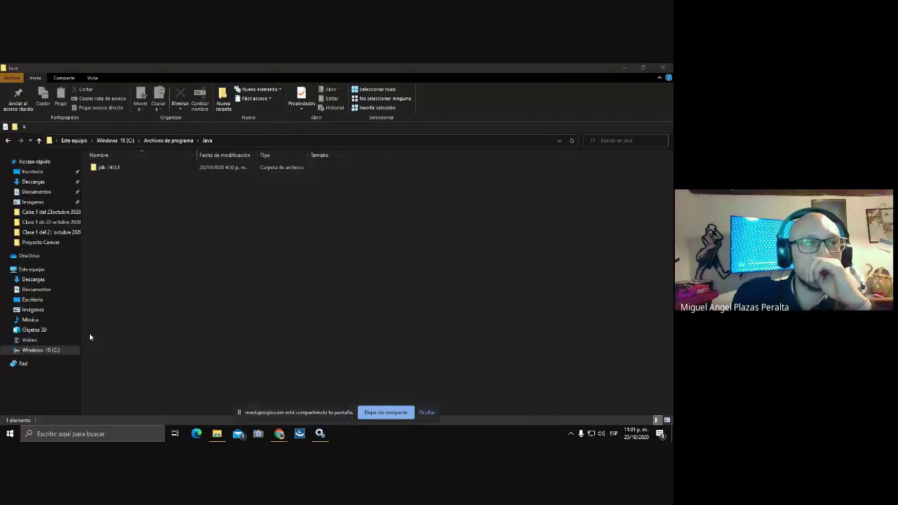
type("java")
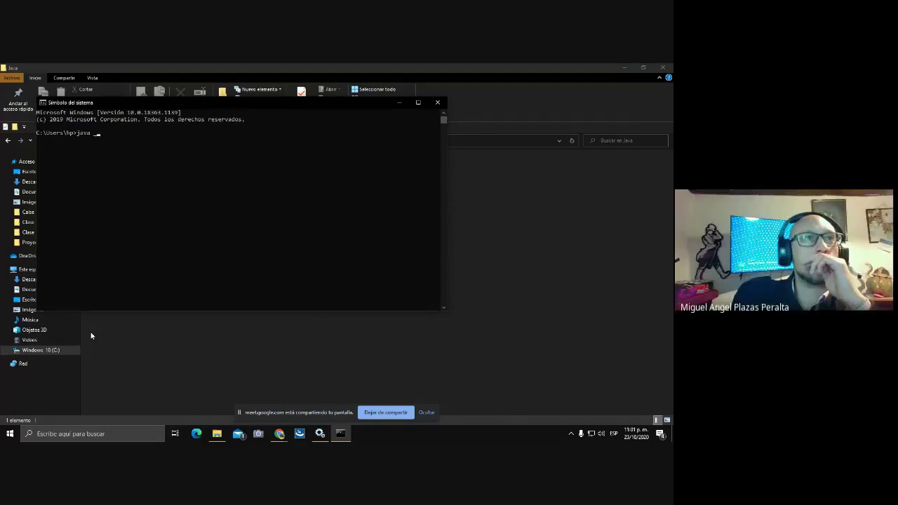
type(" -version")
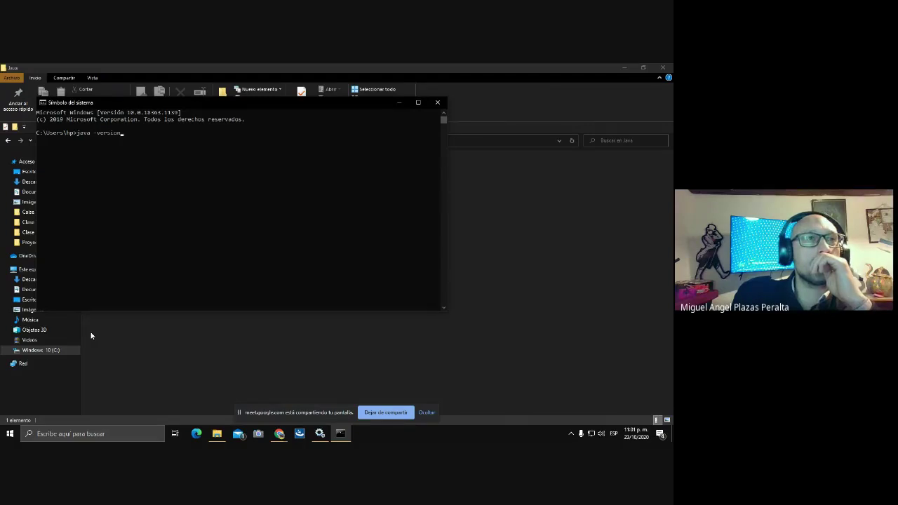
key("Return")
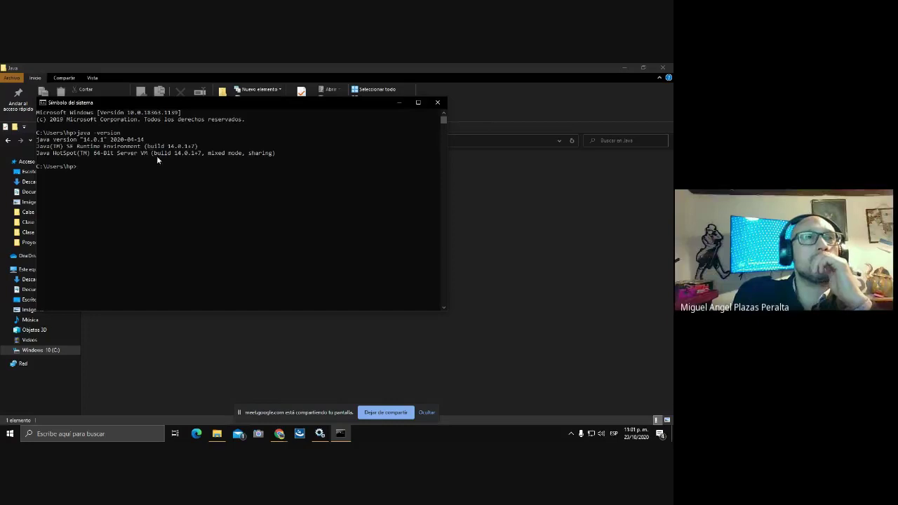
left_click(437, 103)
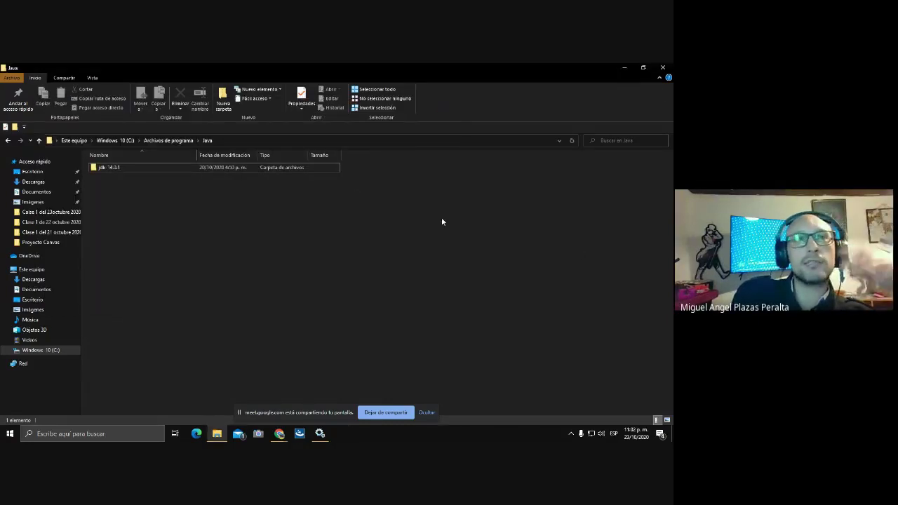
left_click(659, 67)
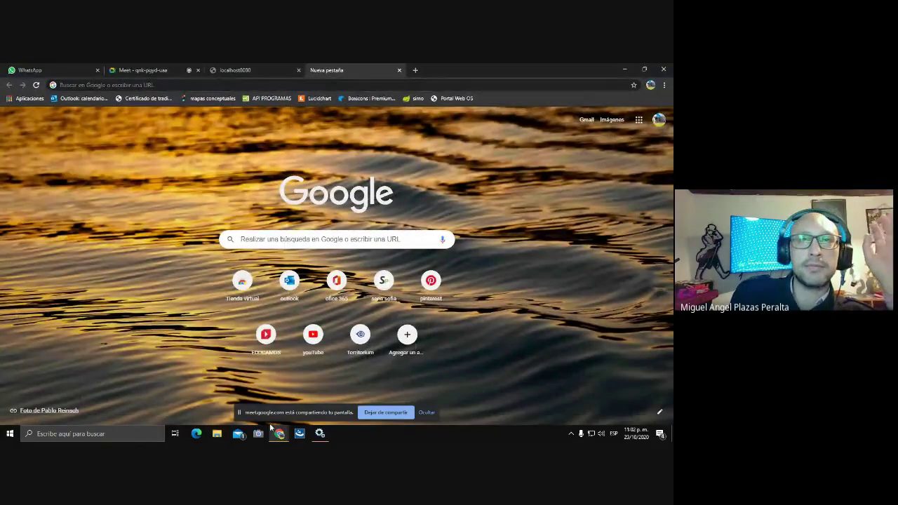
Check Apache Tomcat 9.0 in Services, then reload the localhost8080 tab without the trailing slash.
left_click(320, 434)
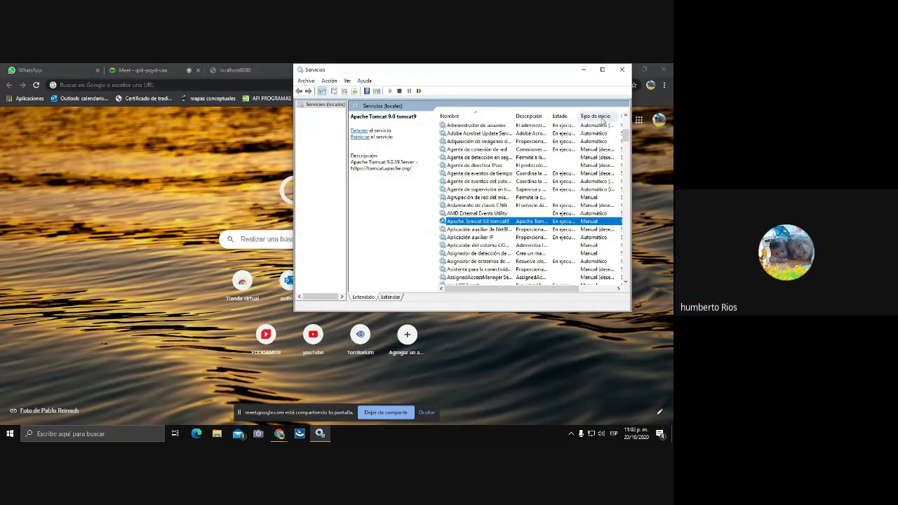
left_click(602, 69)
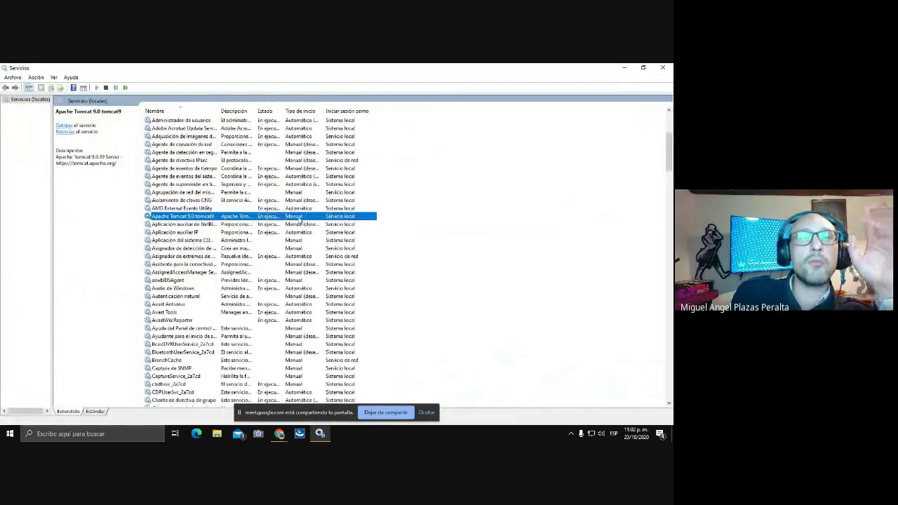
left_click(622, 68)
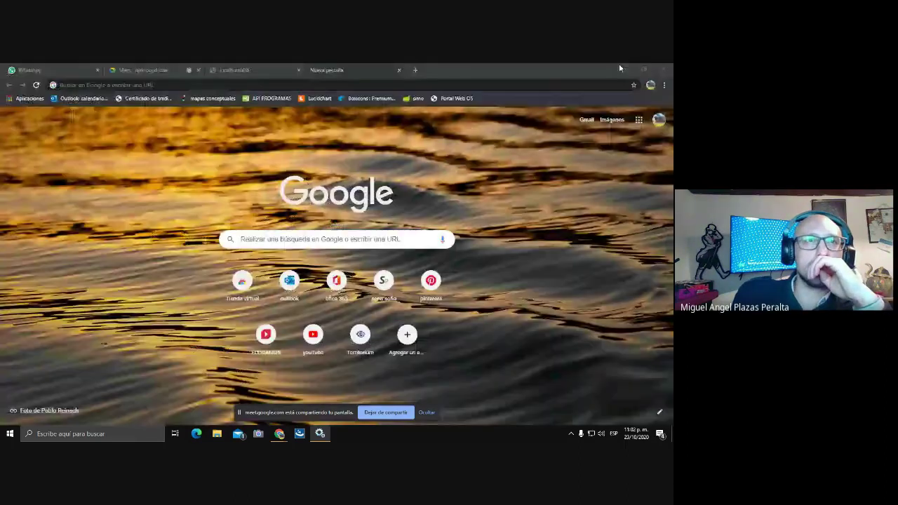
left_click(244, 71)
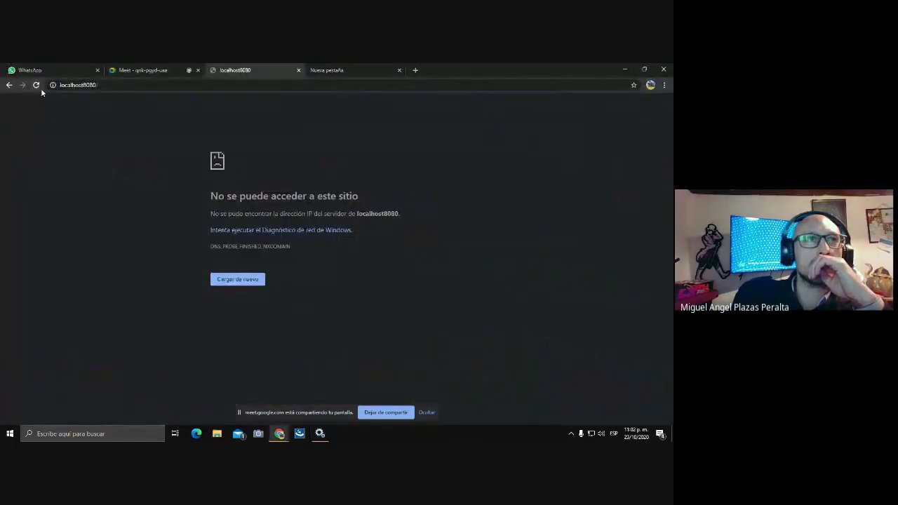
left_click(103, 85)
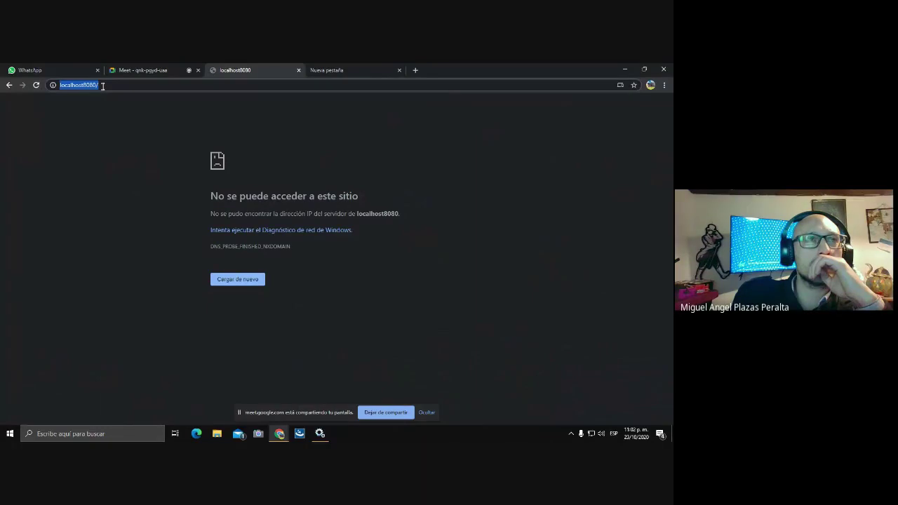
left_click(103, 85)
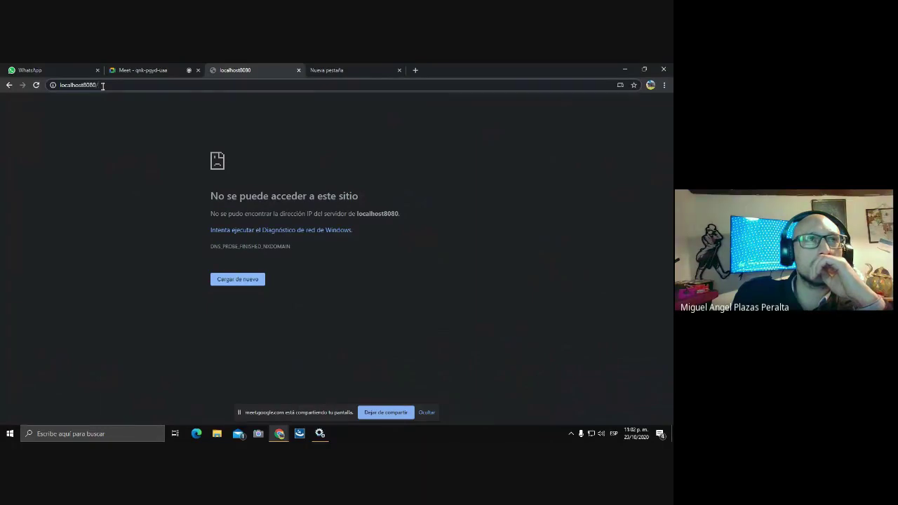
key("BackSpace")
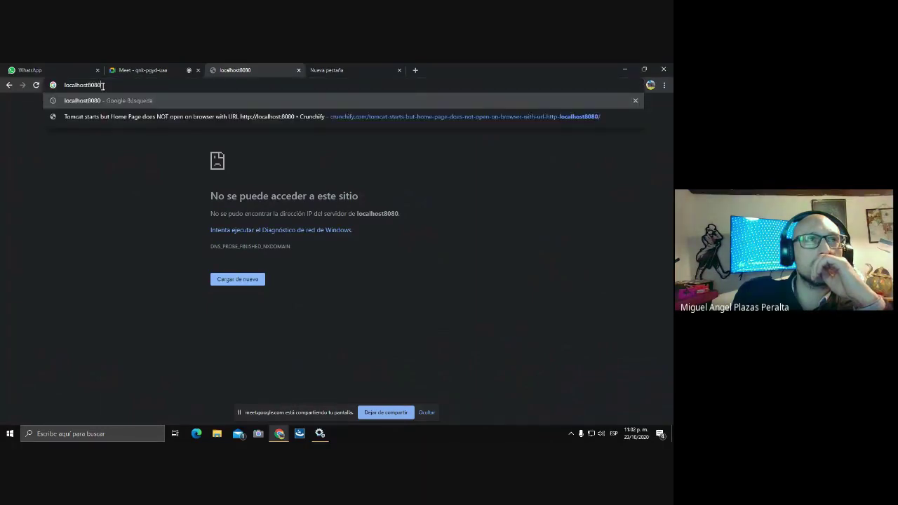
key("Return")
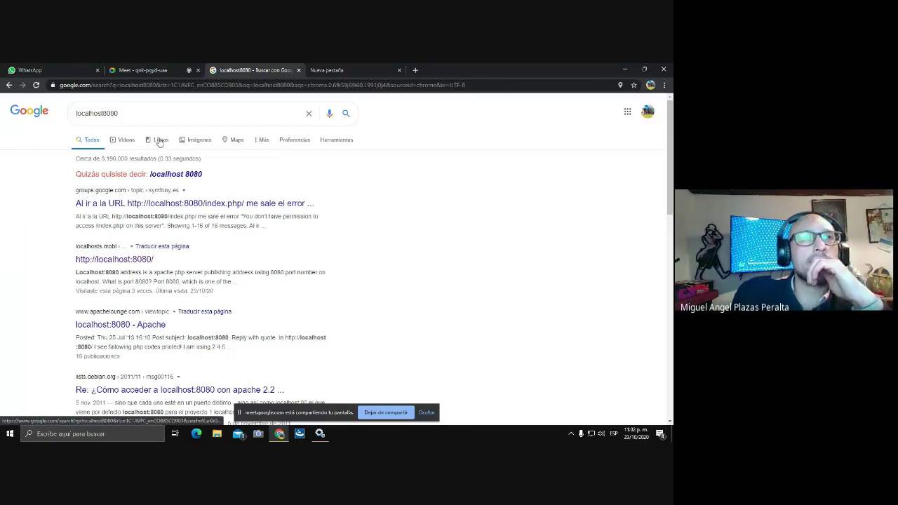
left_click(363, 71)
left_click(151, 85)
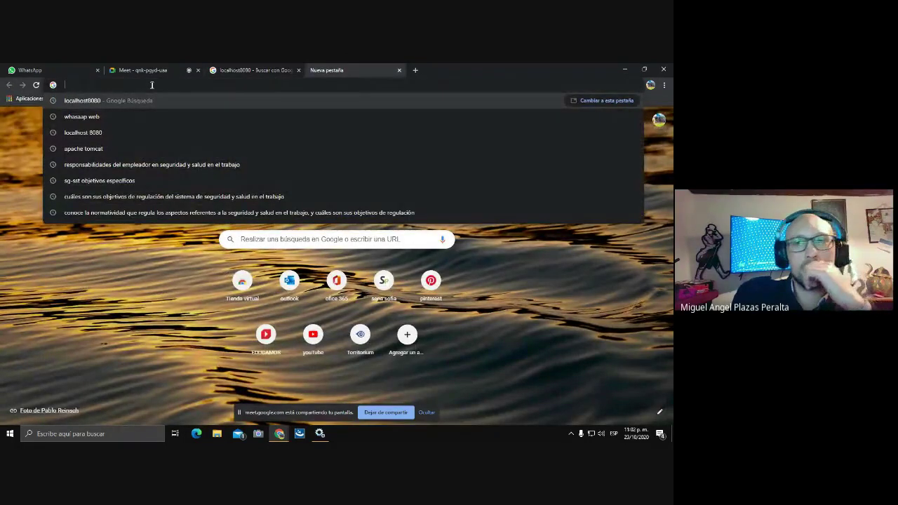
type("htt")
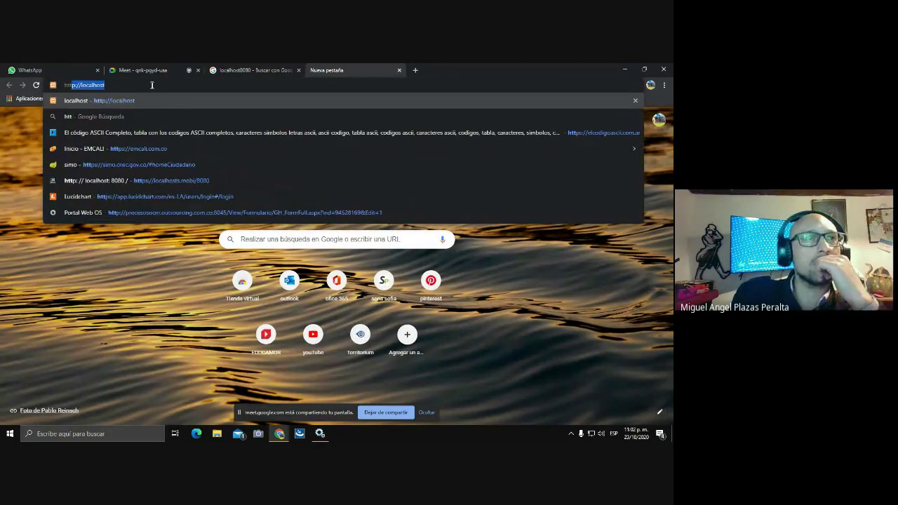
type("p:")
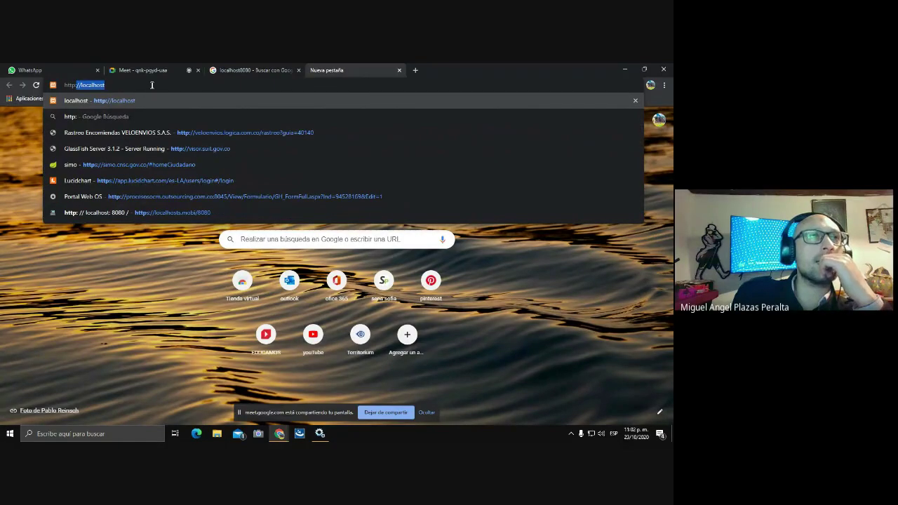
type("//loca")
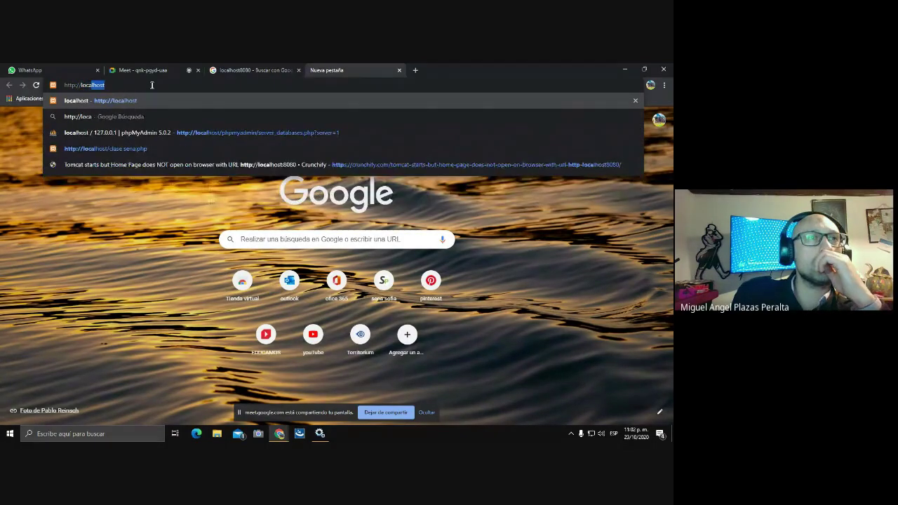
type("lhost")
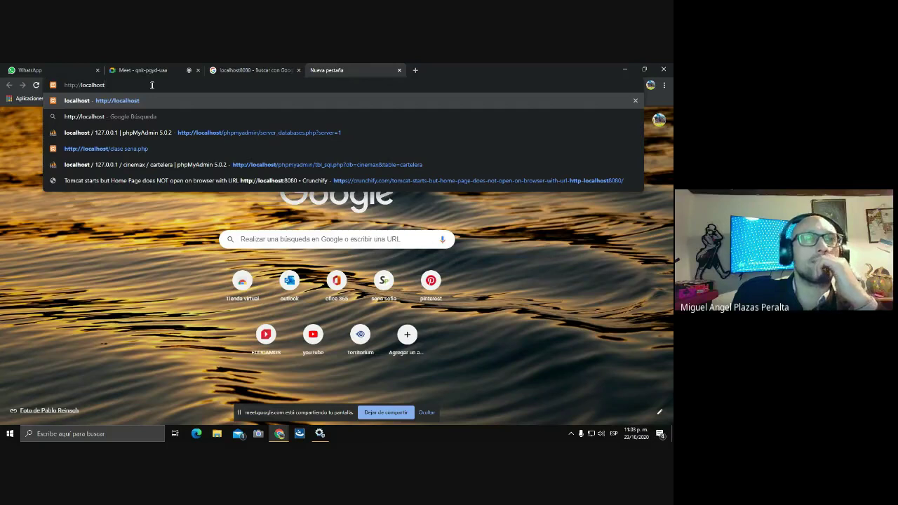
type(":")
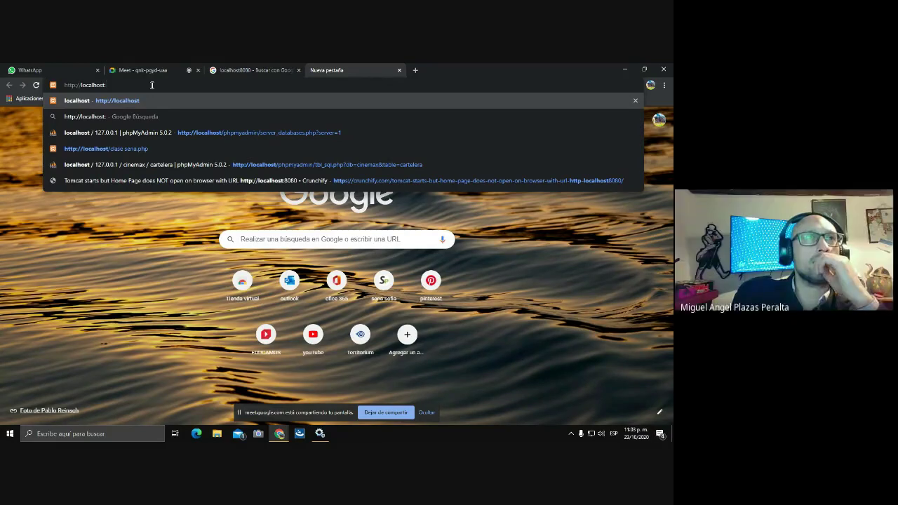
type("8080")
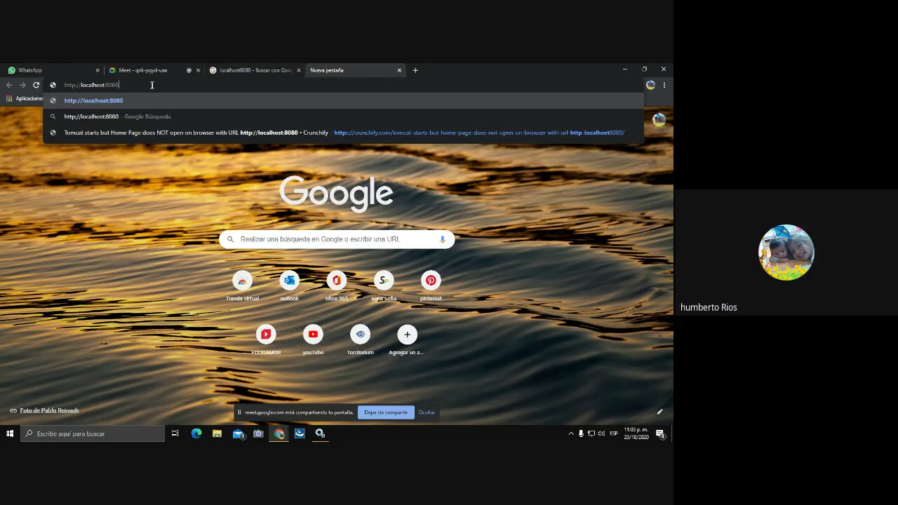
key("Return")
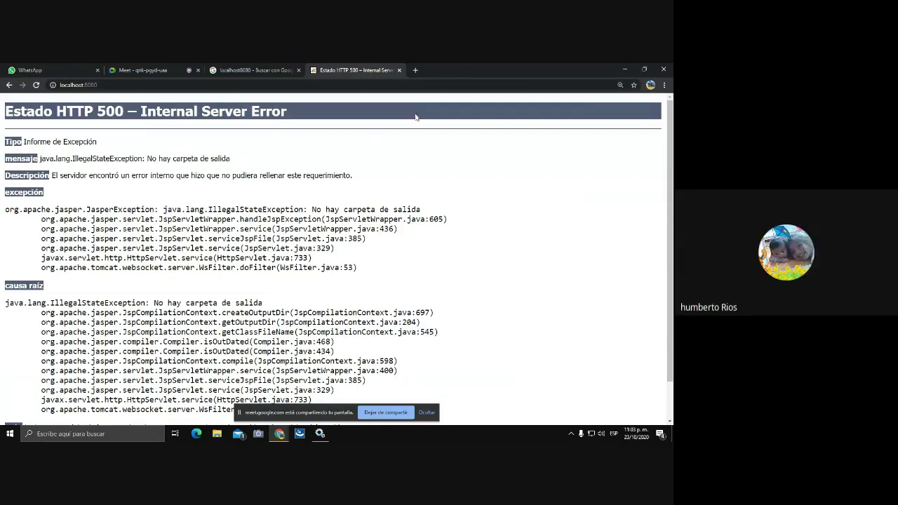
Close the 'Estado HTTP 500' tab and the localhost8080 search results tab.
left_click(399, 71)
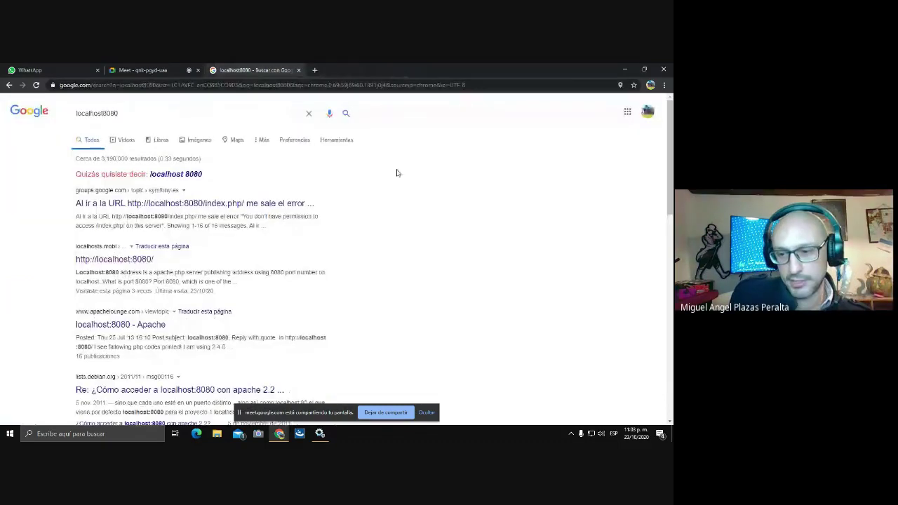
left_click(299, 71)
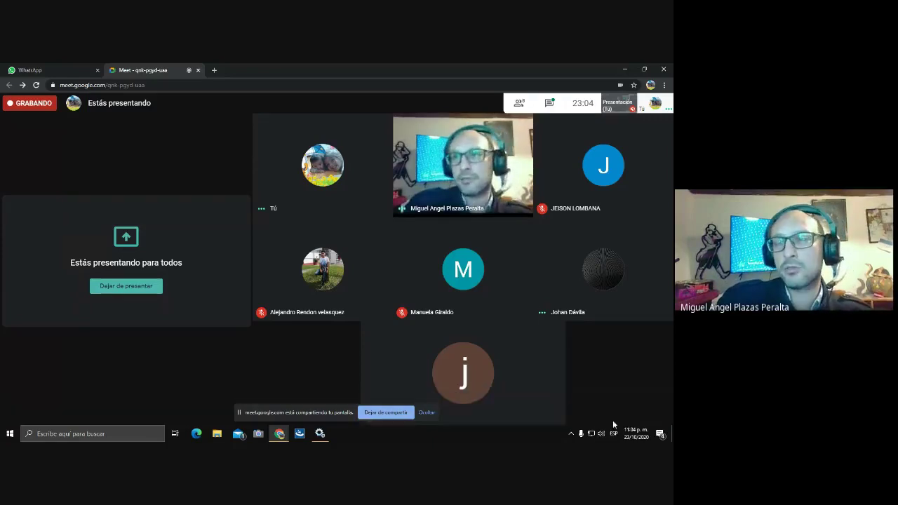
Stop the screen share and bring up the Apache Tomcat welcome page tab.
left_click(374, 412)
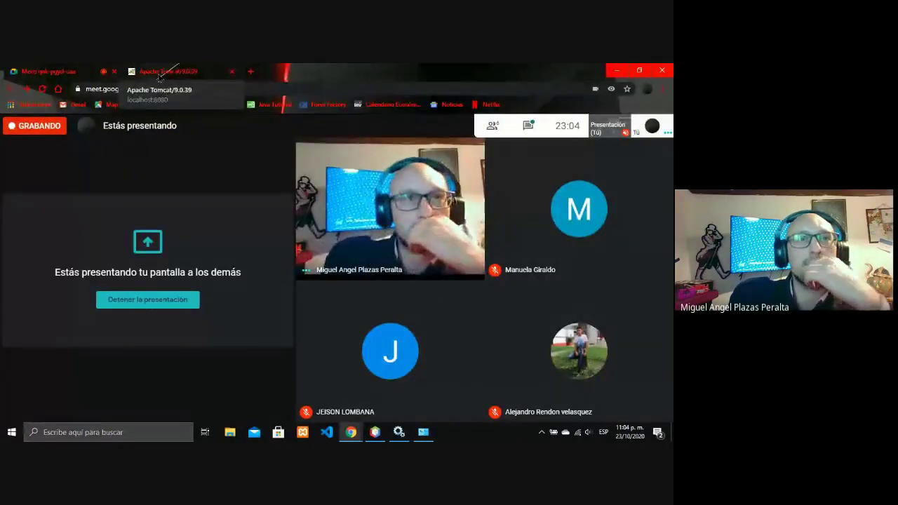
left_click(160, 72)
Open Host Manager and try logging in as admin with a password.
left_click(609, 251)
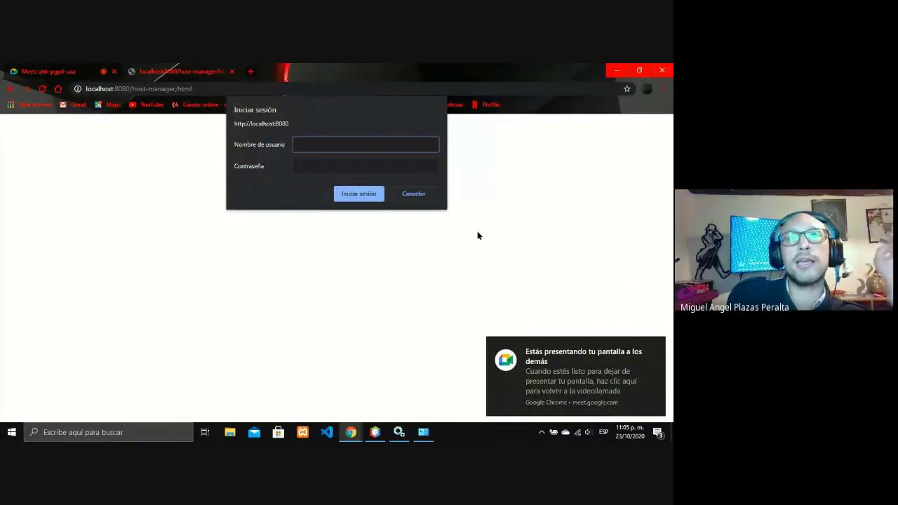
type("admin")
key("Tab")
type("adm")
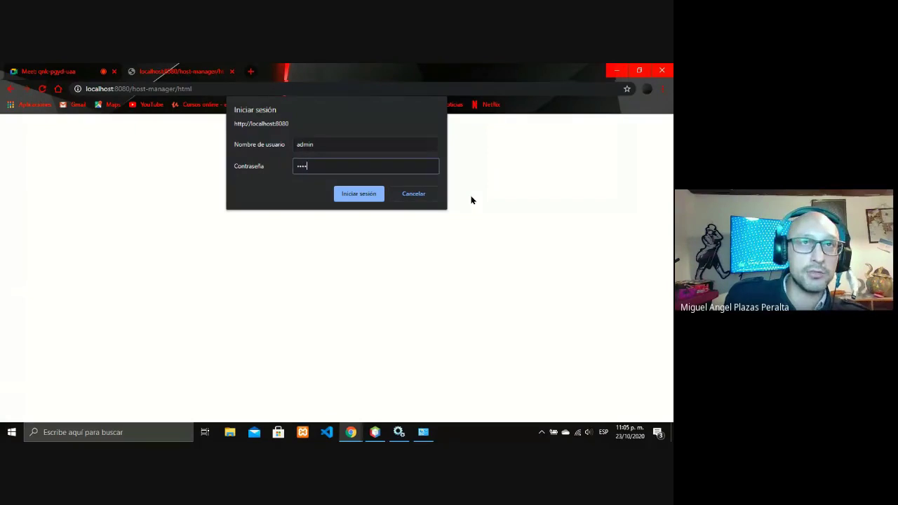
key("Return")
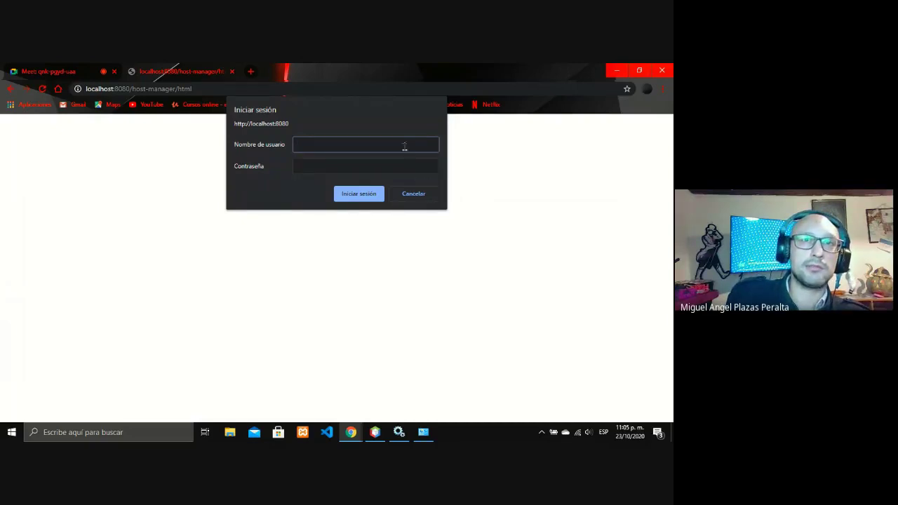
left_click(367, 198)
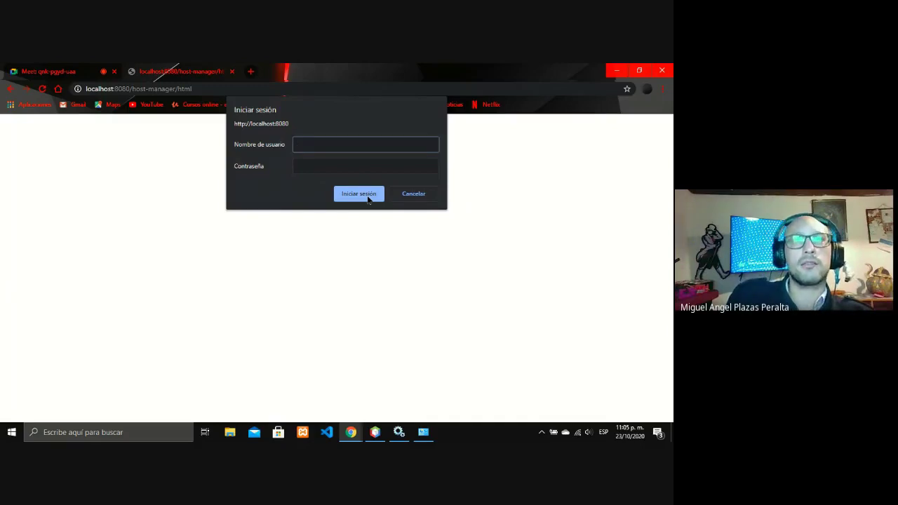
Retry the host-manager login with a different username and password.
type("oot")
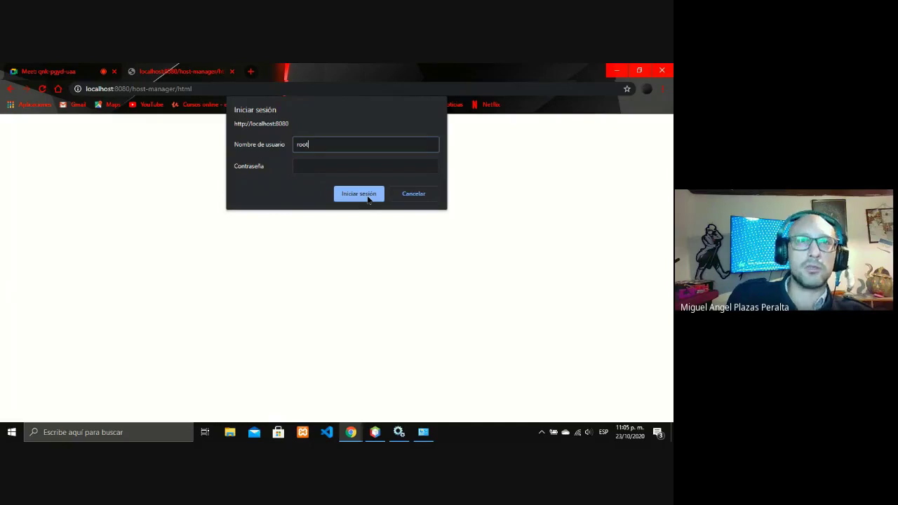
left_click(362, 168)
type("root")
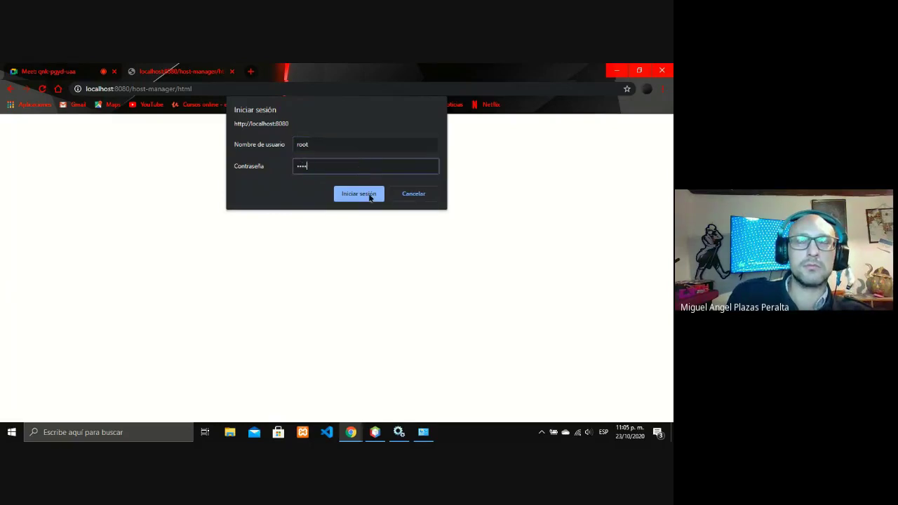
left_click(369, 195)
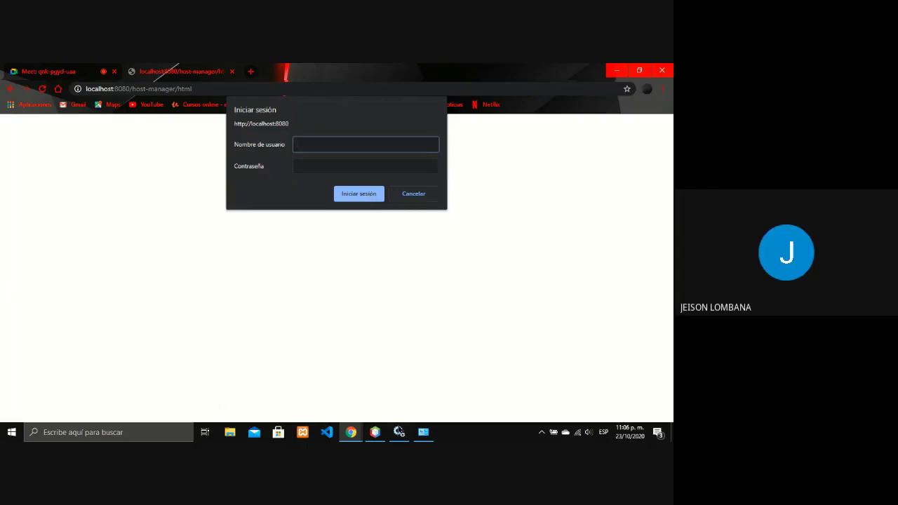
Bring Services to the front and search Windows for 'cdm'.
left_click(399, 431)
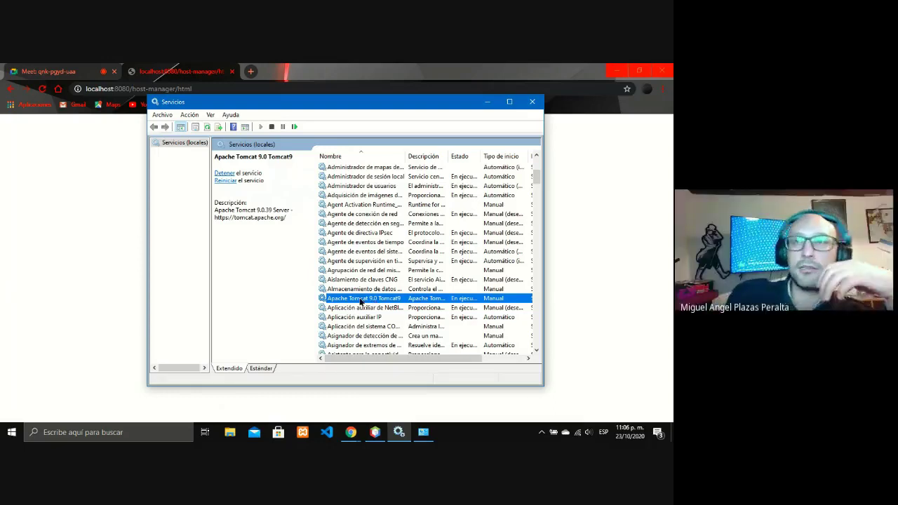
left_click(141, 424)
type("cdm")
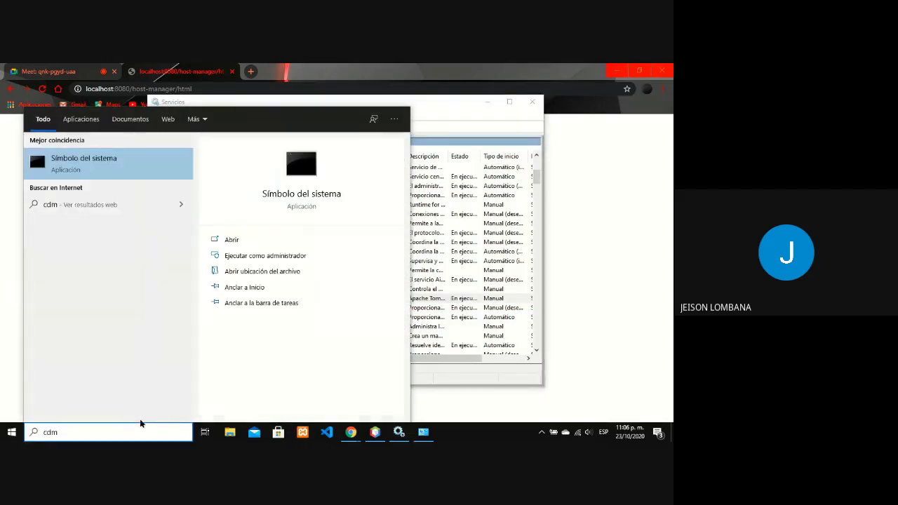
Launch Command Prompt from the search, close it unused, and open File Explorer.
key("Return")
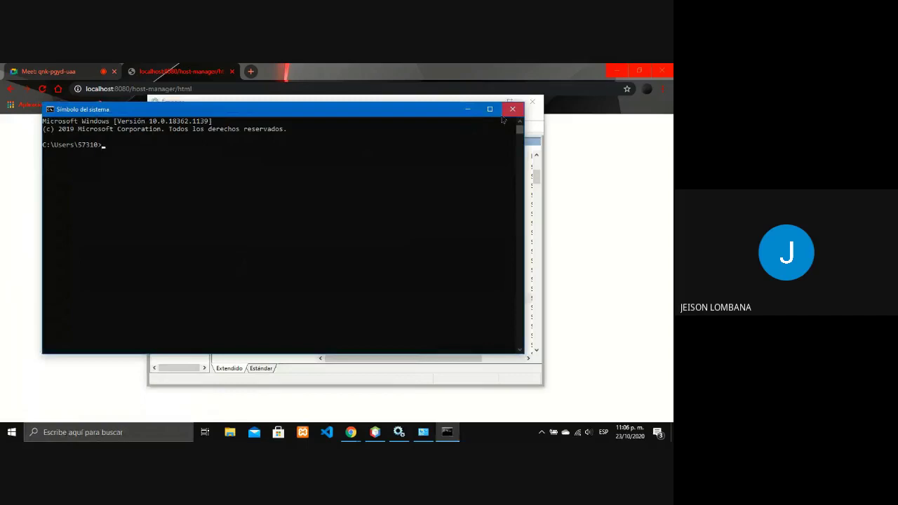
left_click(512, 109)
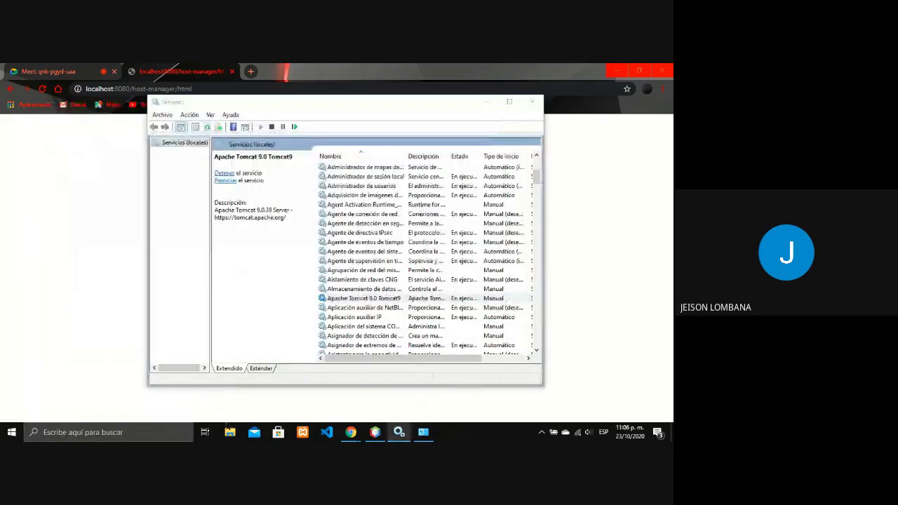
left_click(230, 432)
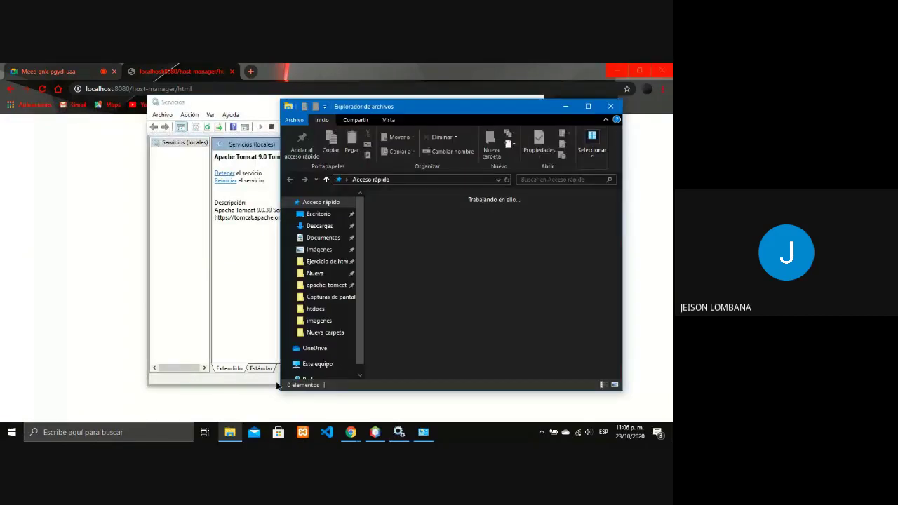
Browse to C:\Program Files\Apache Software Foundation\Tomcat 9.0, granting access when prompted.
scroll(362, 299, "down", 3)
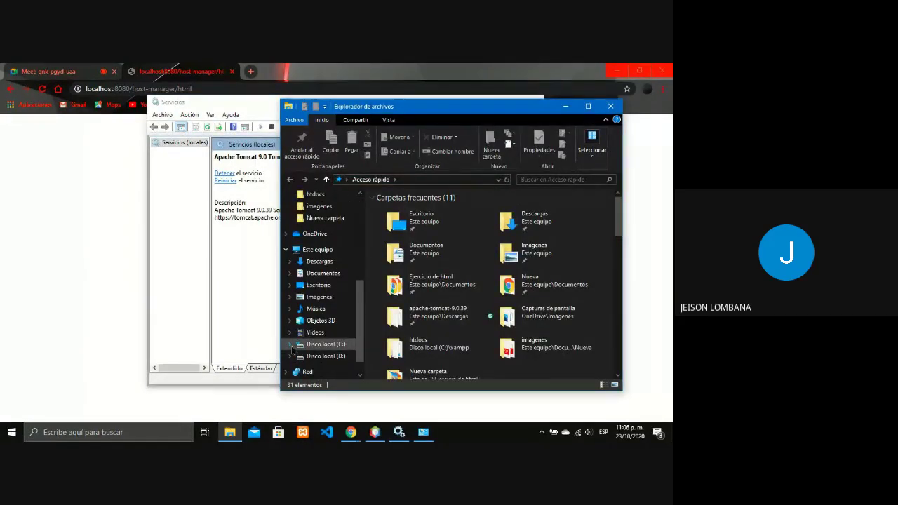
left_click(289, 344)
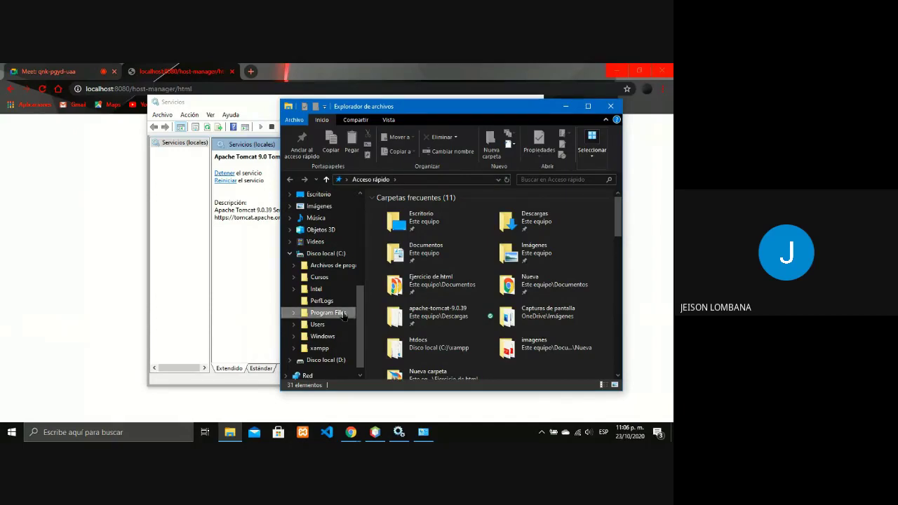
left_click(343, 314)
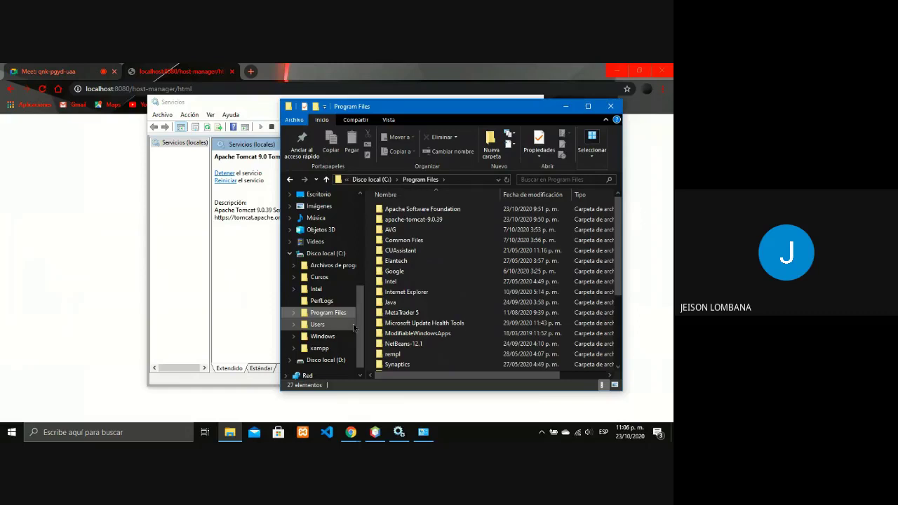
double_click(431, 210)
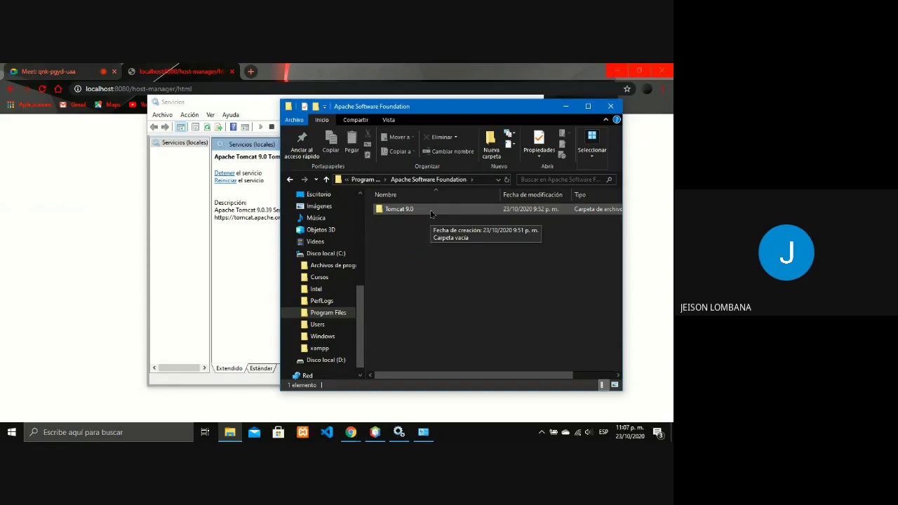
double_click(431, 209)
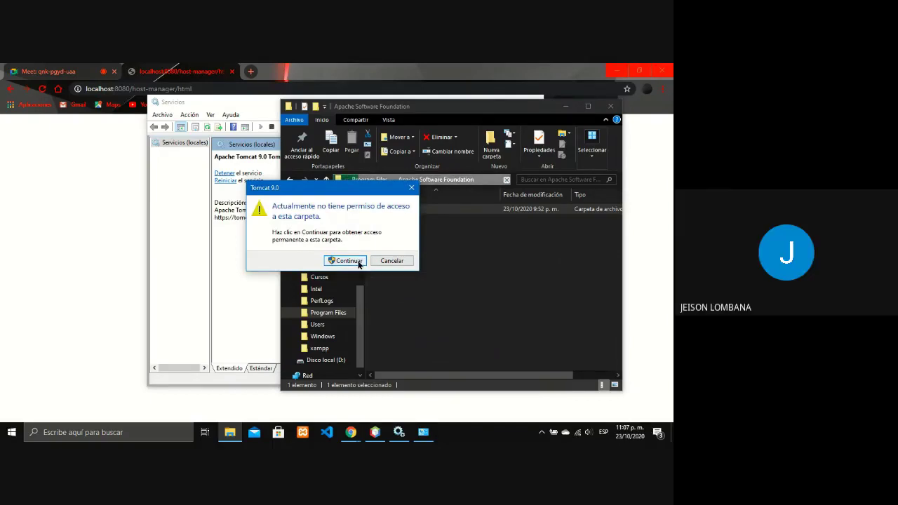
left_click(358, 263)
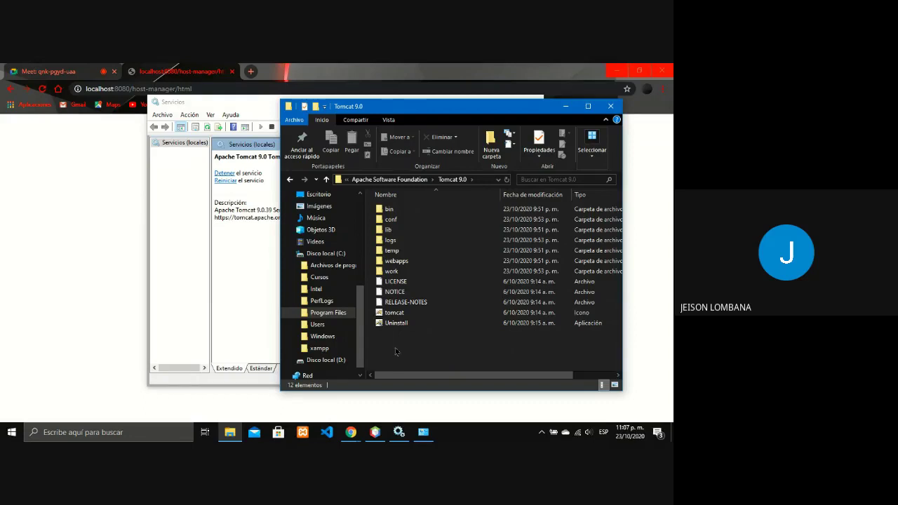
left_click(391, 220)
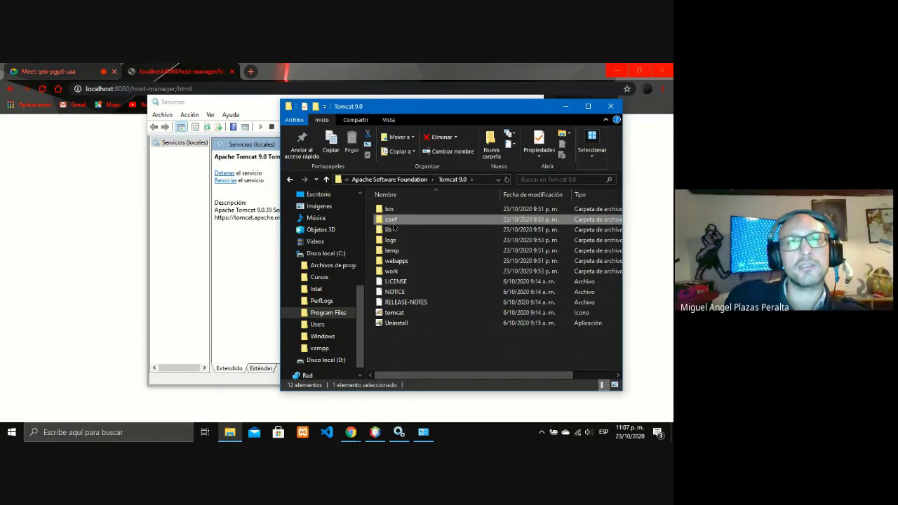
Enter the conf folder and open tomcat-users with Notepad via Abrir con.
key("Return")
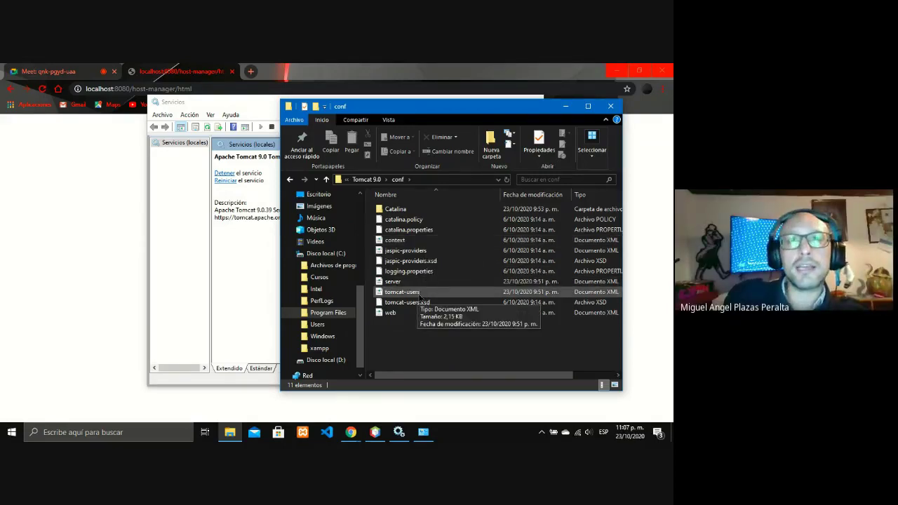
double_click(419, 295)
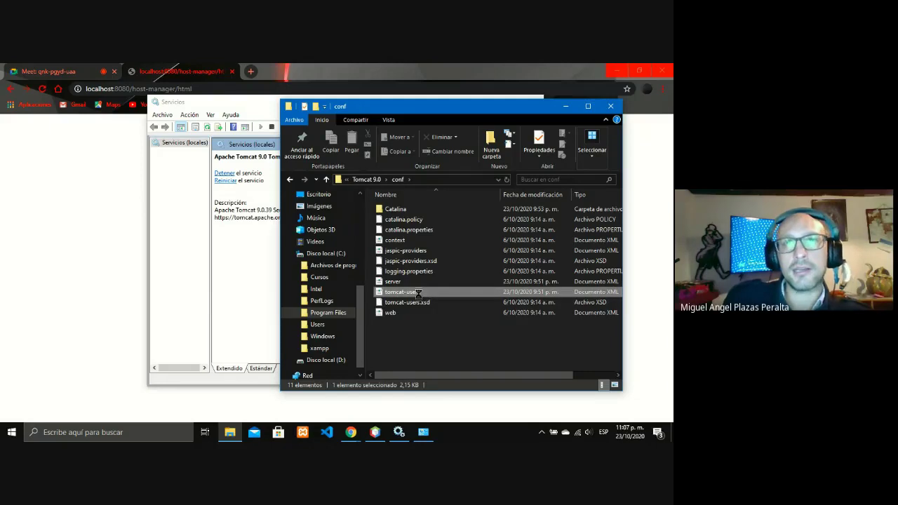
right_click(419, 293)
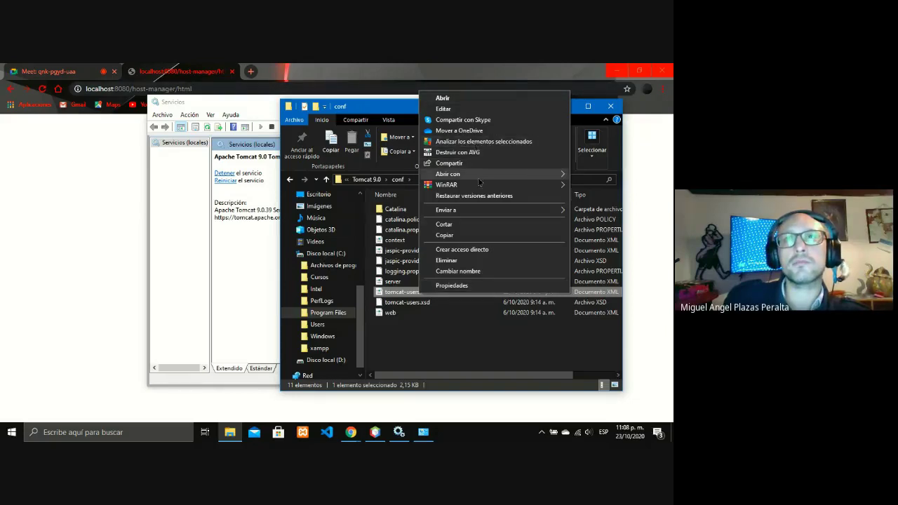
mouse_move(478, 182)
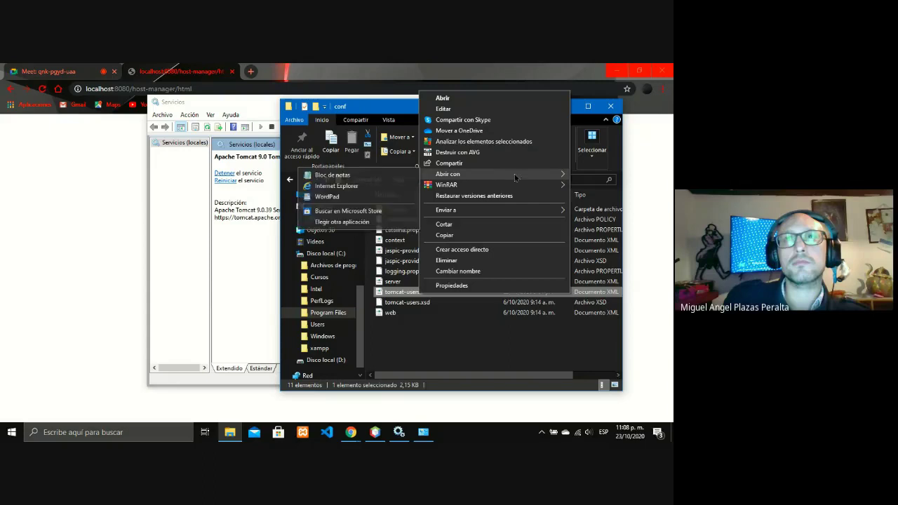
left_click(396, 177)
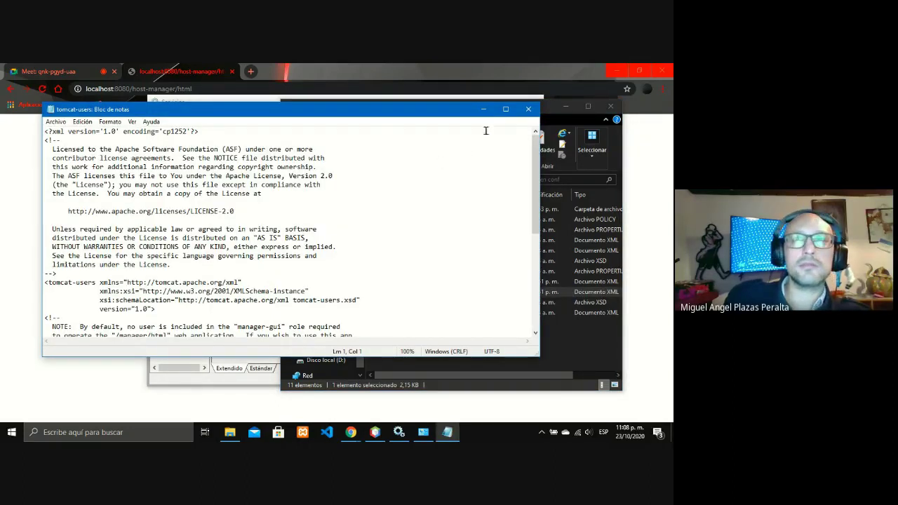
Maximize Notepad, scroll through tomcat-users, and snap it to the right half of the screen.
left_click(503, 110)
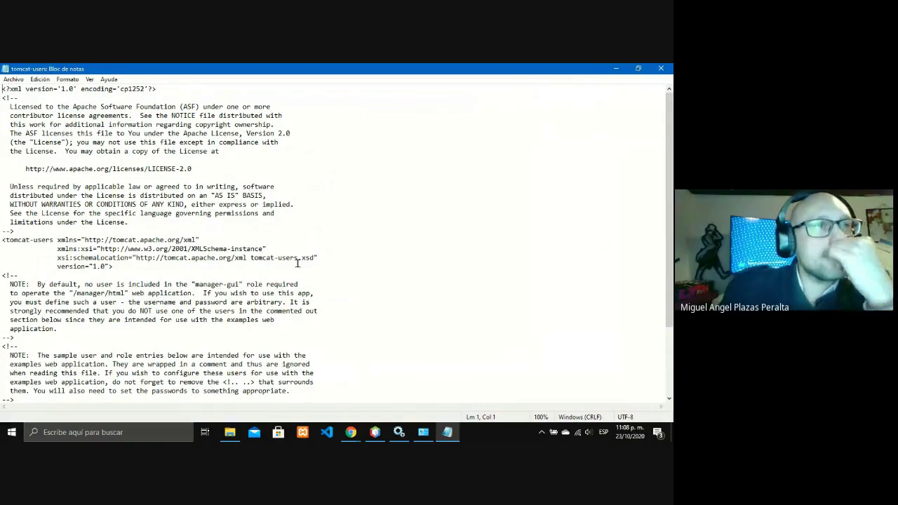
scroll(298, 263, "down", 1)
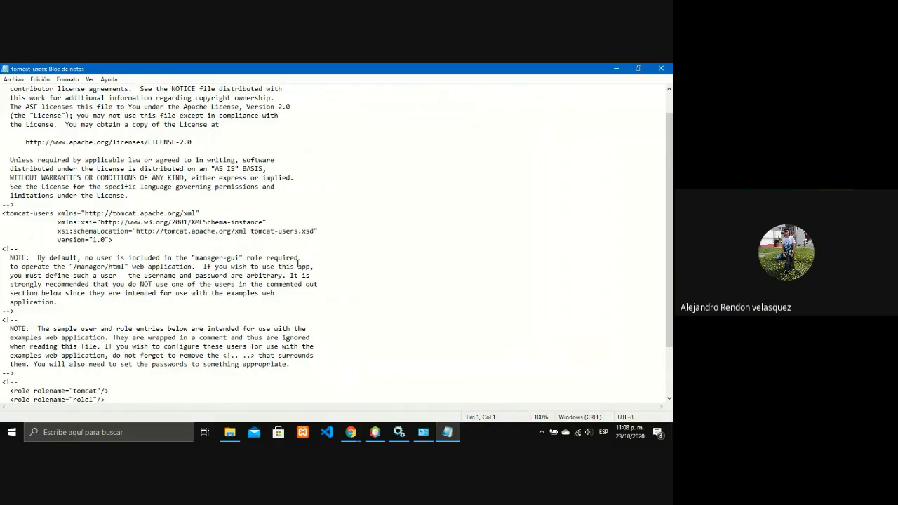
scroll(297, 262, "down", 2)
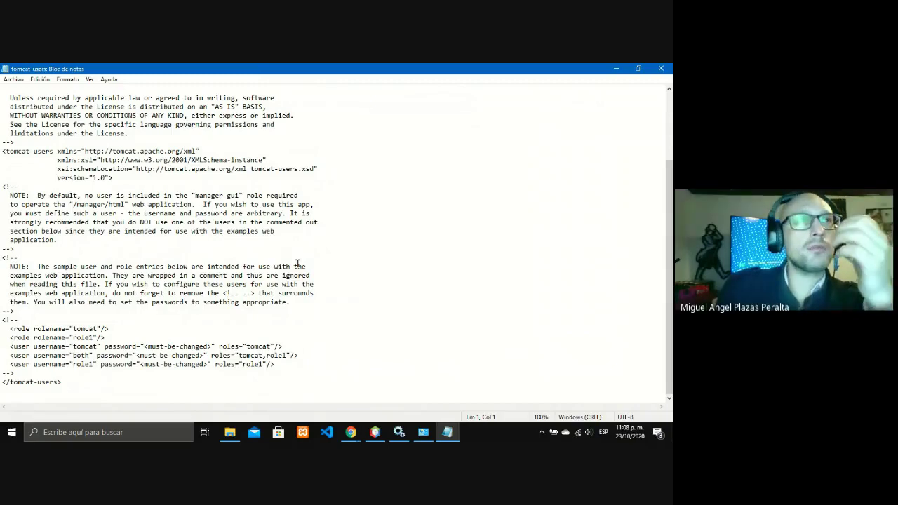
scroll(255, 274, "up", 4)
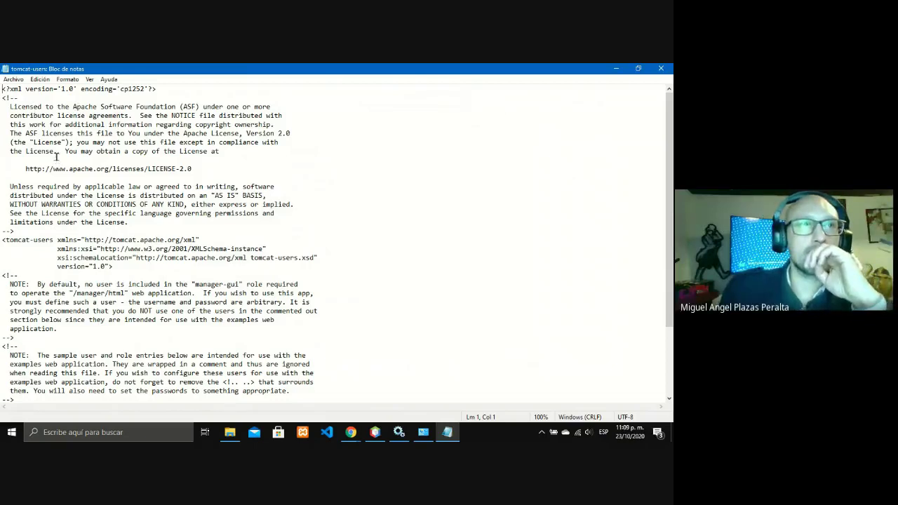
key("super+Right")
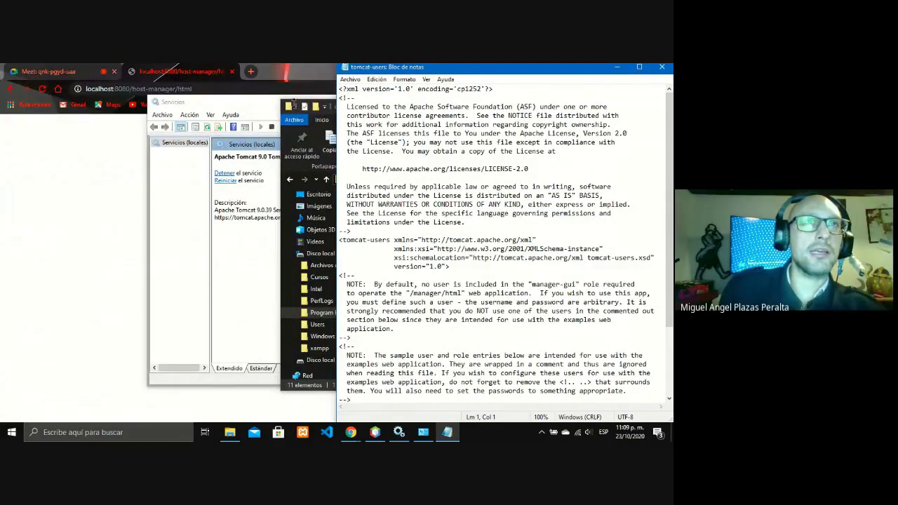
Minimize the conf folder window and snap Chrome's host-manager login to the left half beside Notepad.
left_click(291, 144)
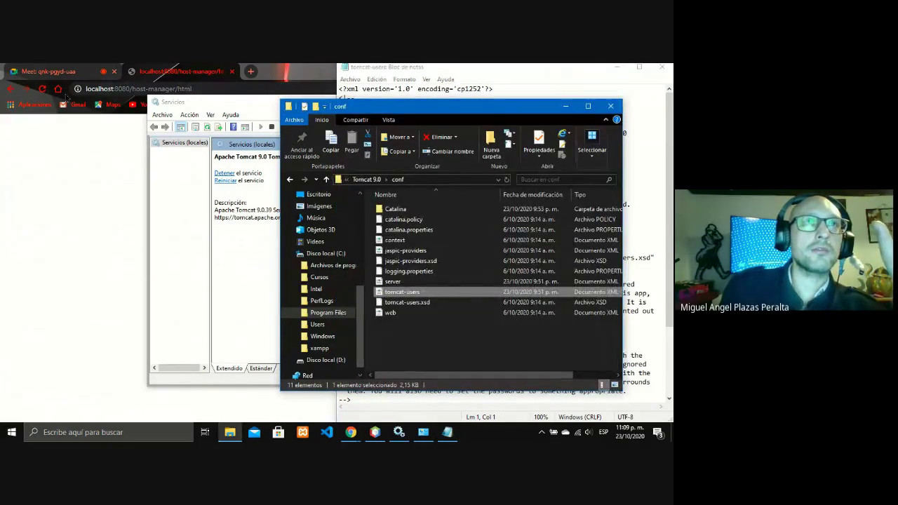
left_click(565, 107)
left_click(263, 78)
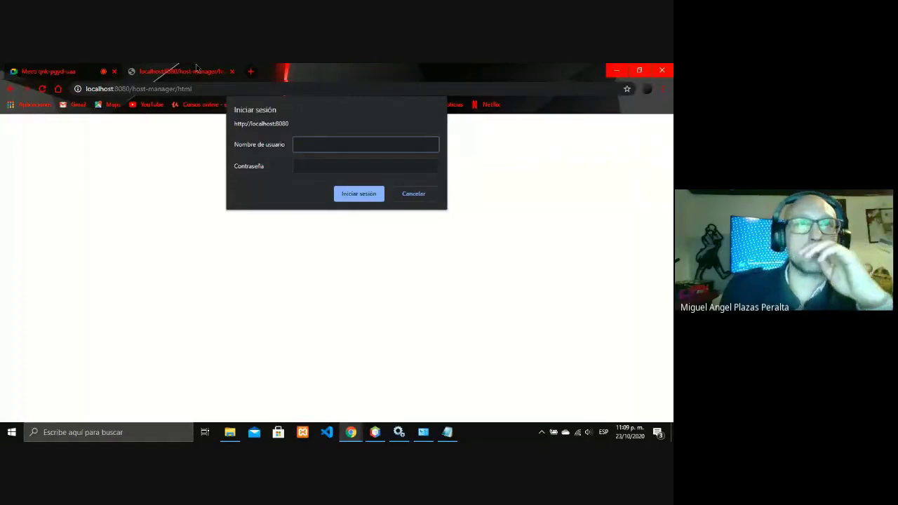
key("super+Left")
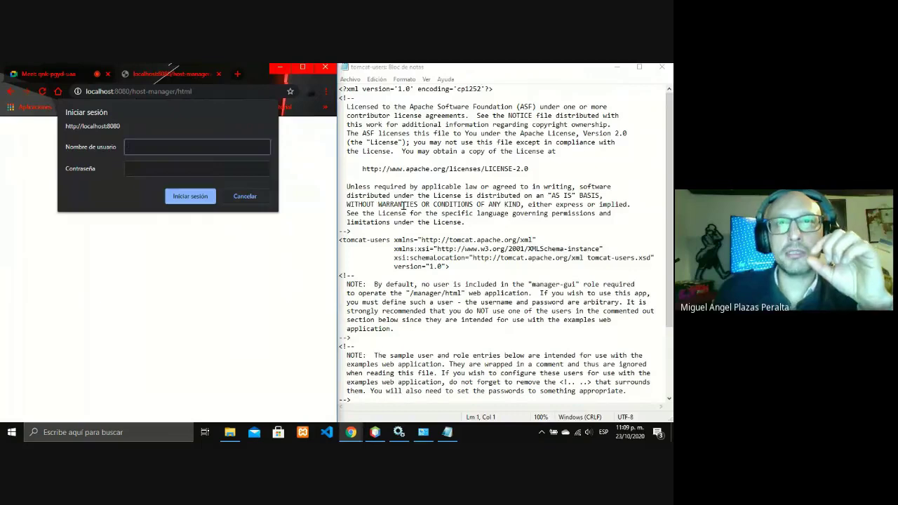
Enter username 'tomcat' and the password from tomcat-users into the host-manager sign-in prompt.
scroll(447, 277, "down", 4)
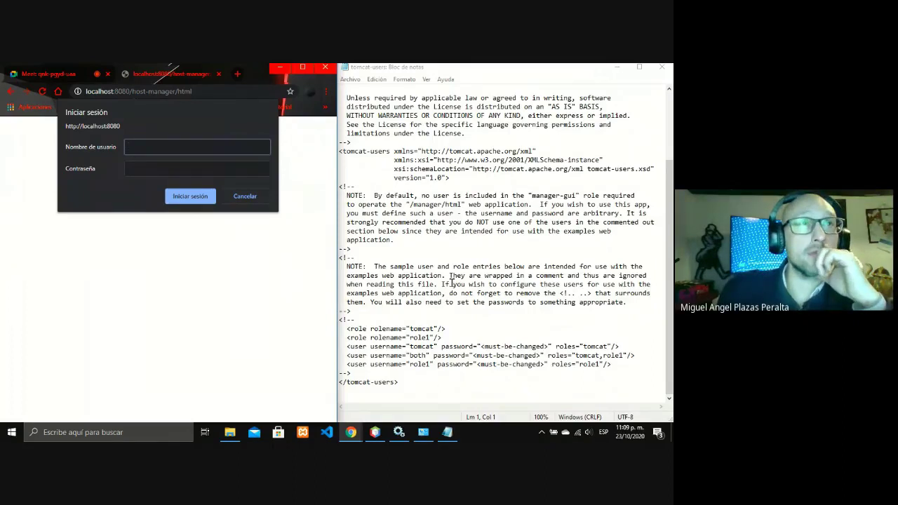
type("to")
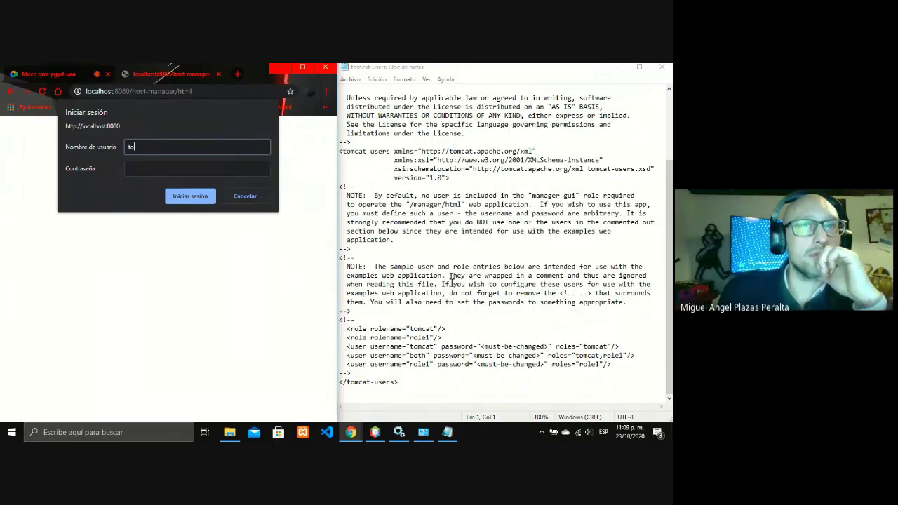
type("mcat")
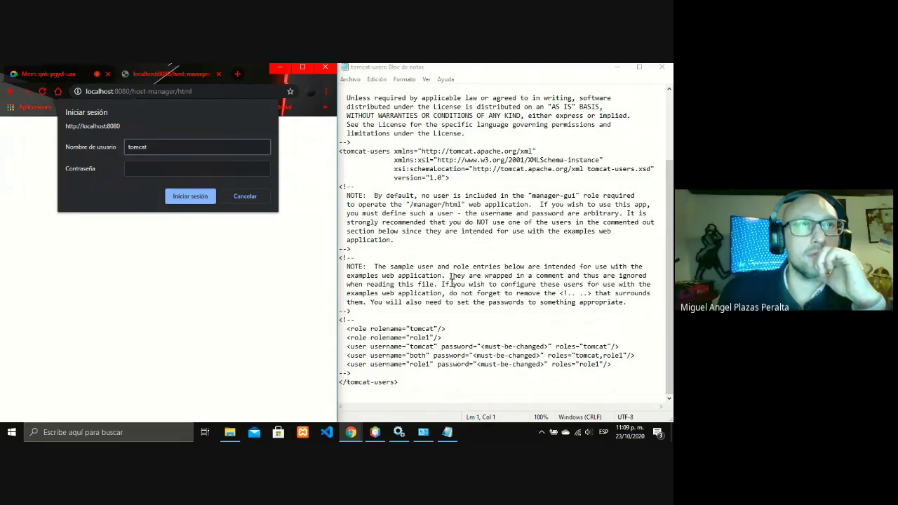
key("Tab")
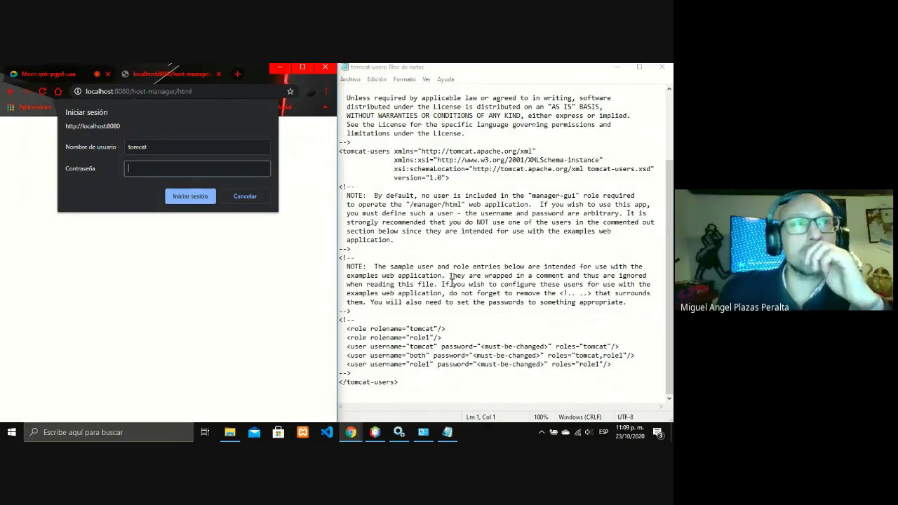
type("t")
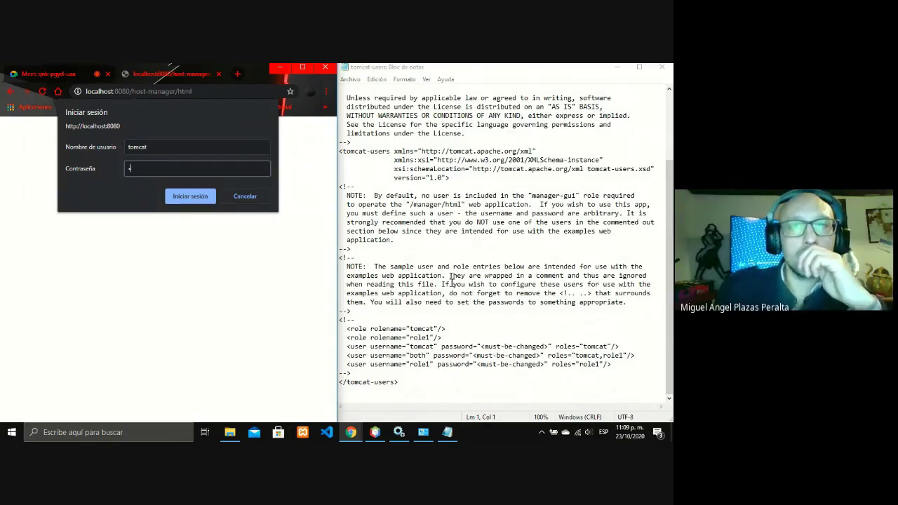
key("BackSpace")
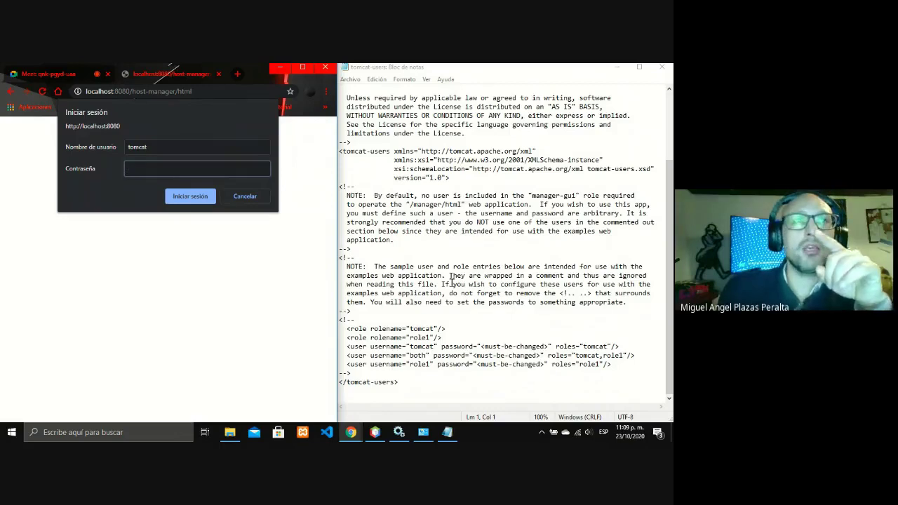
type("tomc")
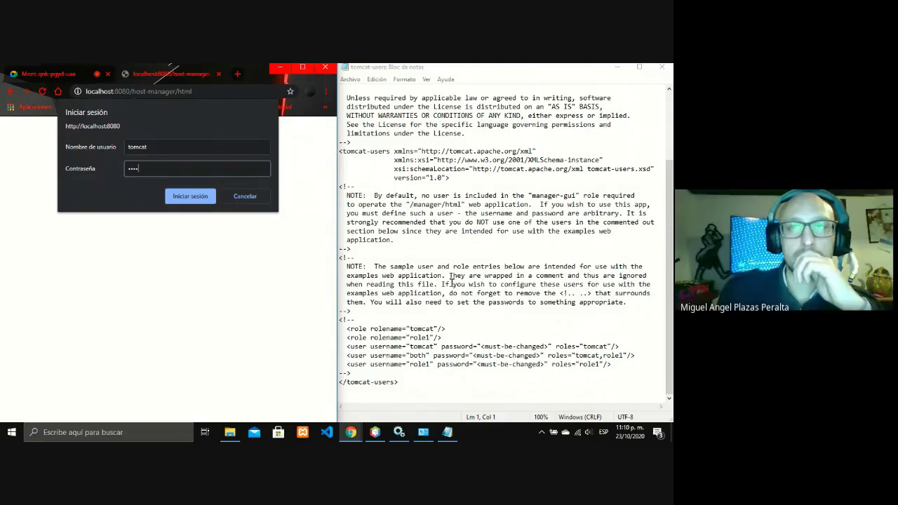
type("a")
key("BackSpace")
key("BackSpace")
key("BackSpace")
key("BackSpace")
key("BackSpace")
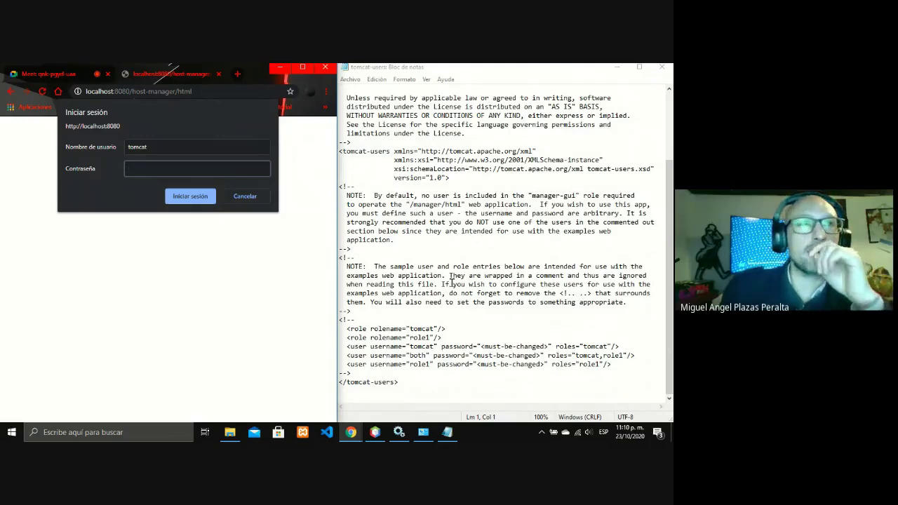
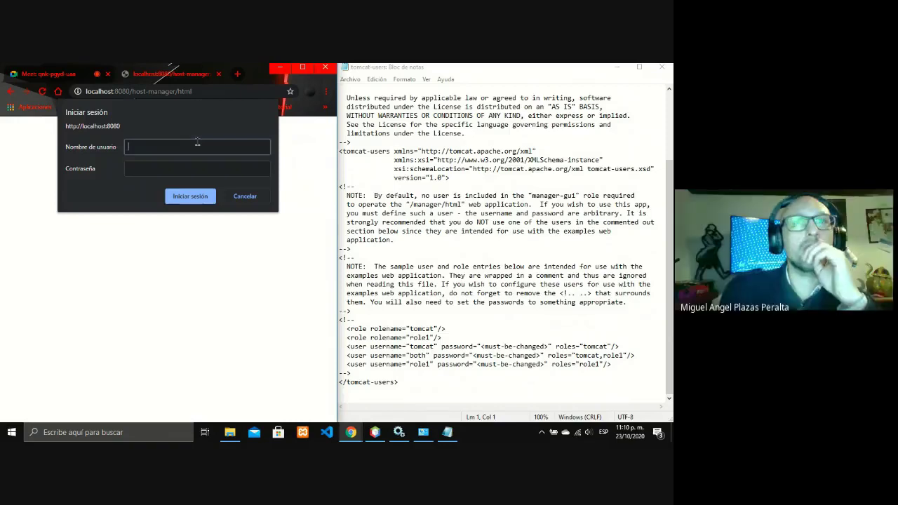
Try signing in to the host manager as tomcat, then enter role1 as the username.
type("tomcat")
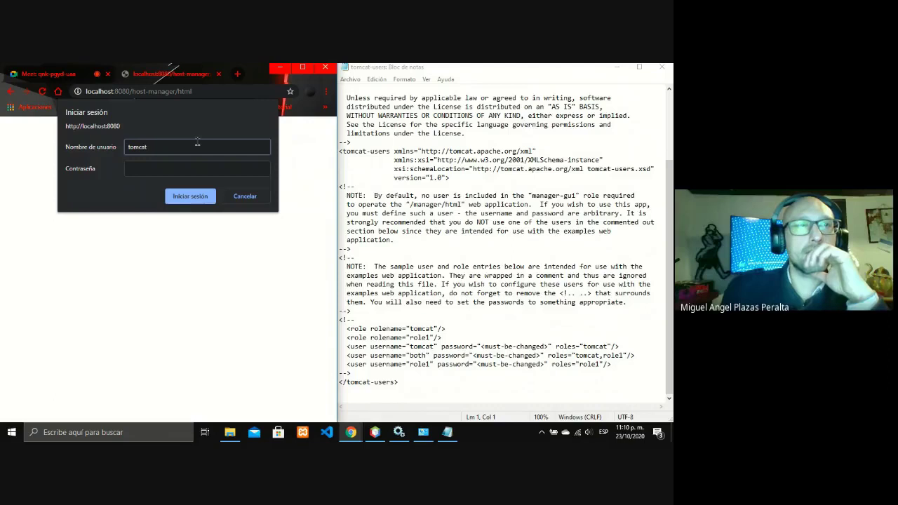
left_click(185, 197)
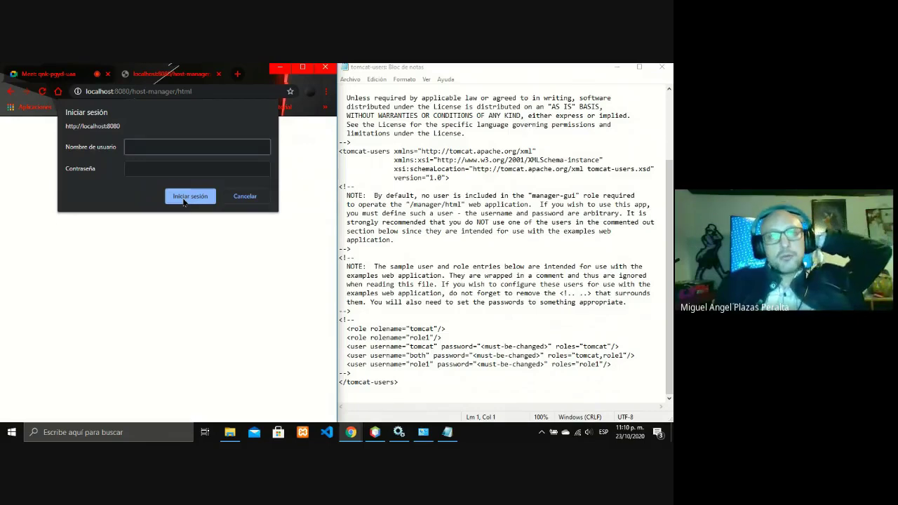
type("role1")
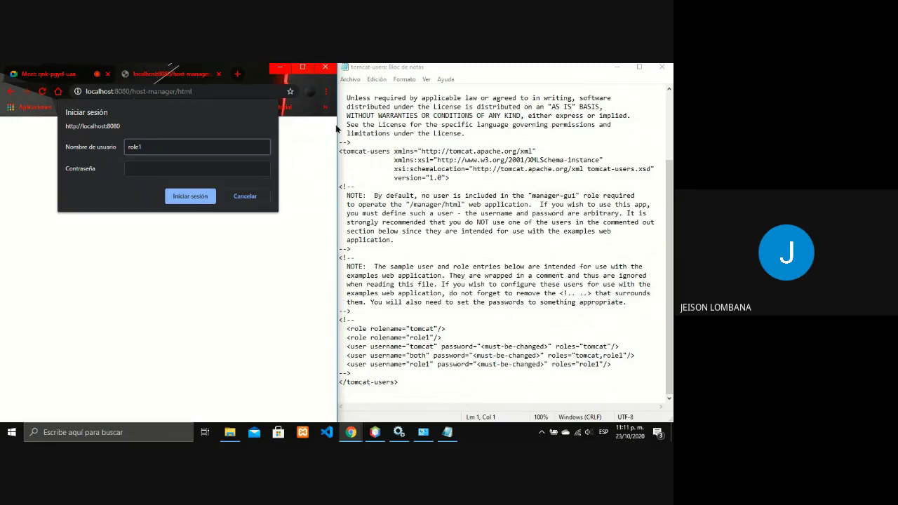
Minimize the browser and editor, restore Chrome, and switch to the Google Meet call tab.
left_click(280, 67)
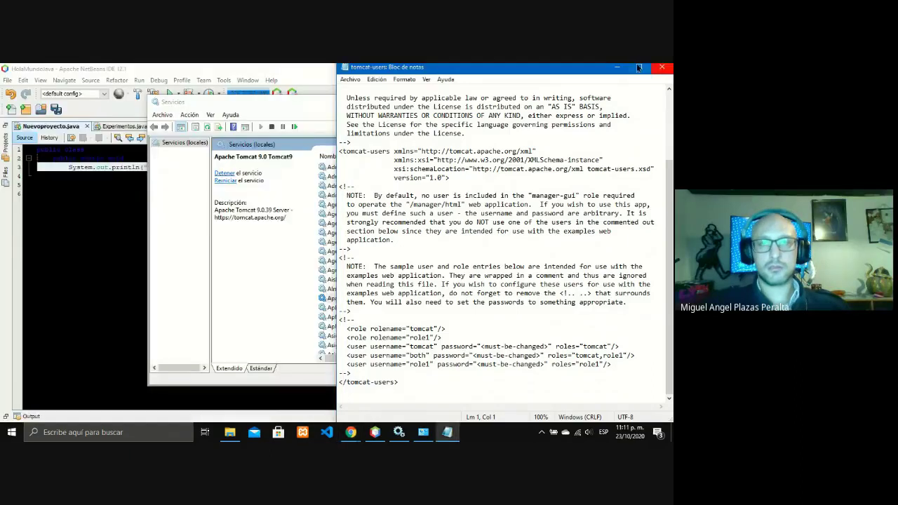
left_click(617, 67)
mouse_move(333, 391)
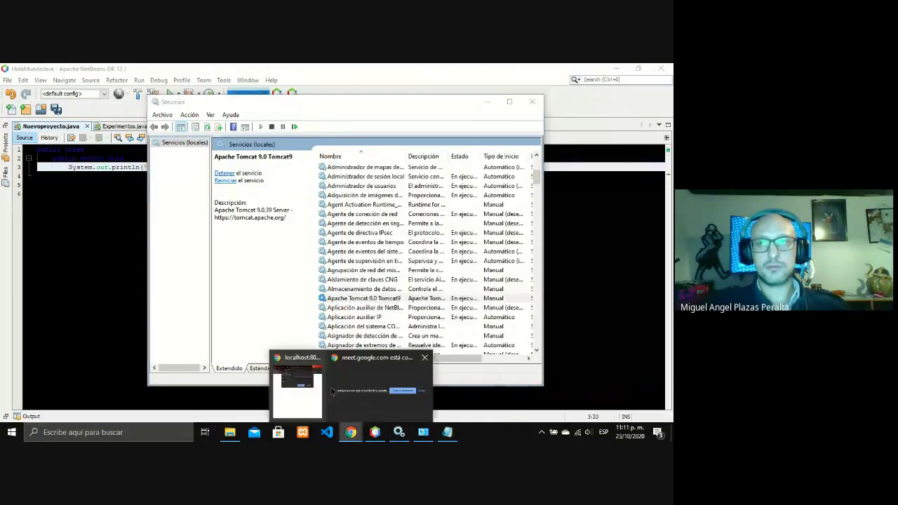
left_click(297, 387)
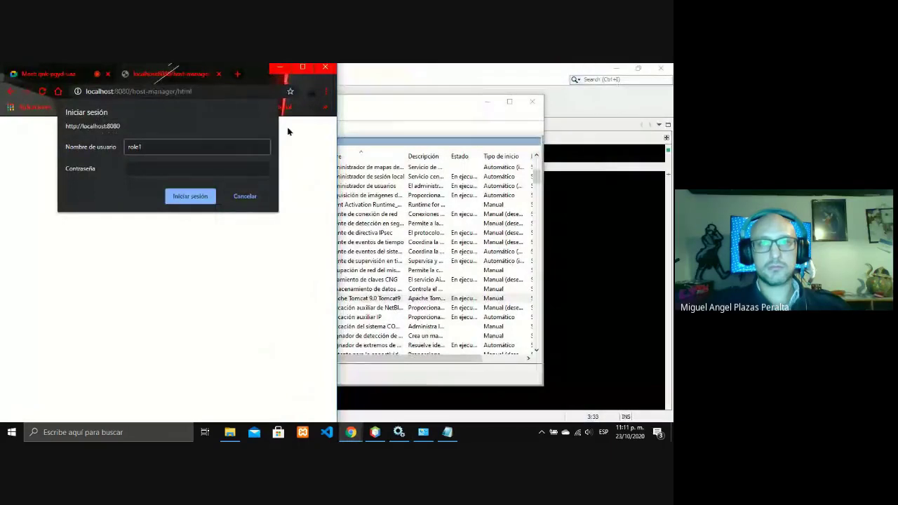
left_click(61, 73)
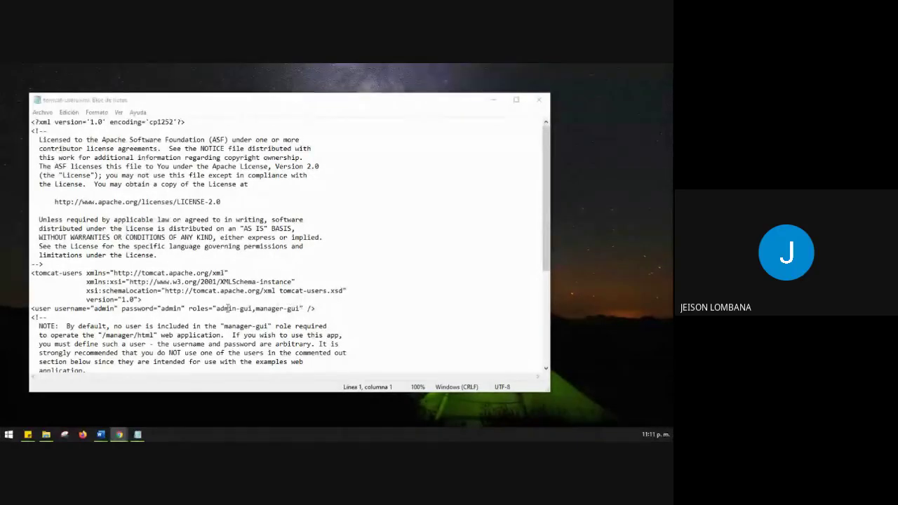
Select and copy the <user> line with roles admin-gui,manager-gui from tomcat-users.xml.
left_click(31, 274)
left_click_drag(31, 274, 131, 301)
left_click(78, 304)
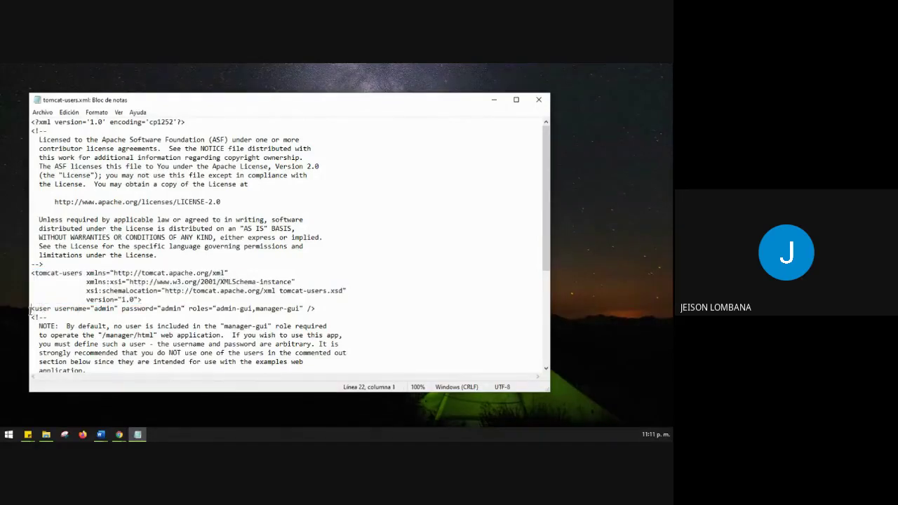
left_click_drag(31, 308, 334, 311)
left_click_drag(53, 309, 302, 309)
left_click(203, 308)
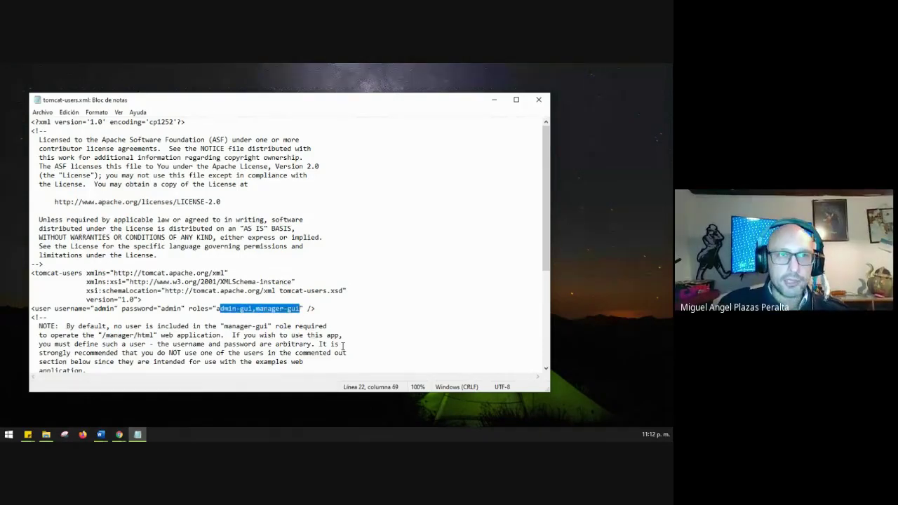
scroll(342, 323, "down", 6)
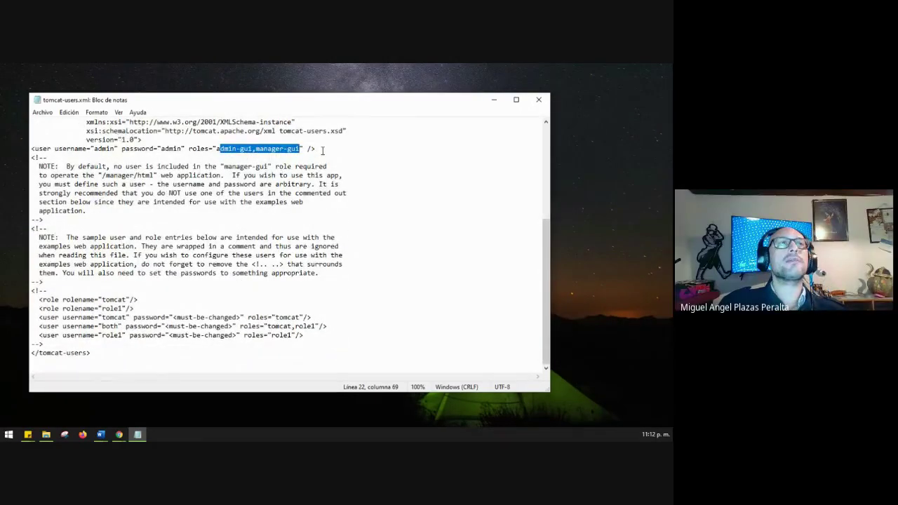
left_click_drag(321, 149, 25, 148)
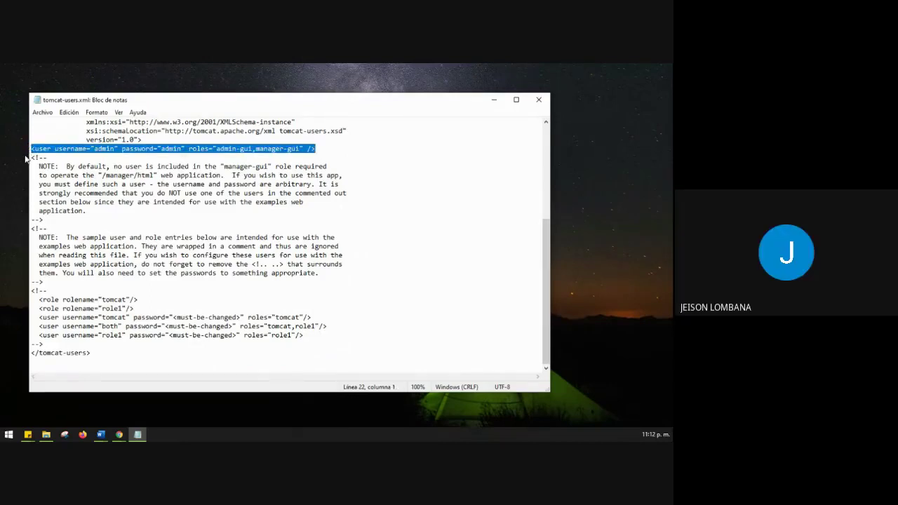
key("alt+Tab")
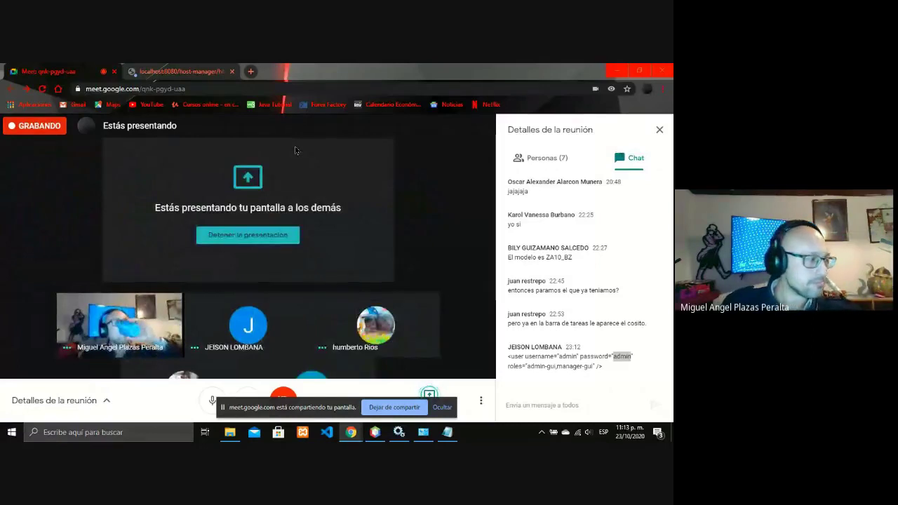
Return to the localhost tab, erase the role1 username, and cancel the host-manager login.
key("ctrl+Tab")
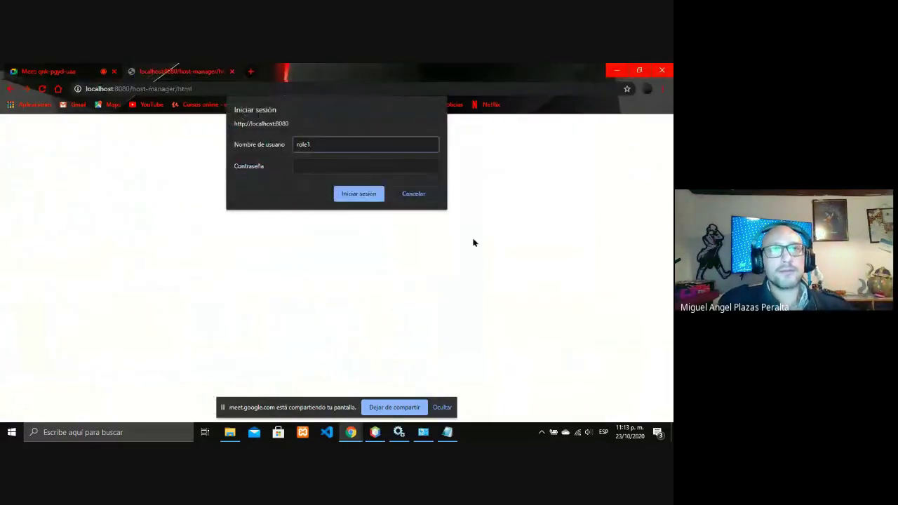
key("BackSpace")
key("BackSpace")
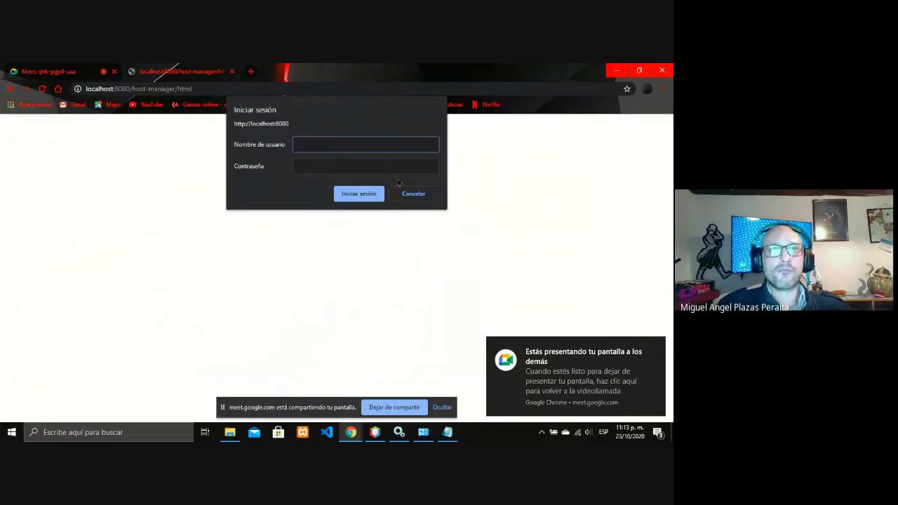
left_click(414, 194)
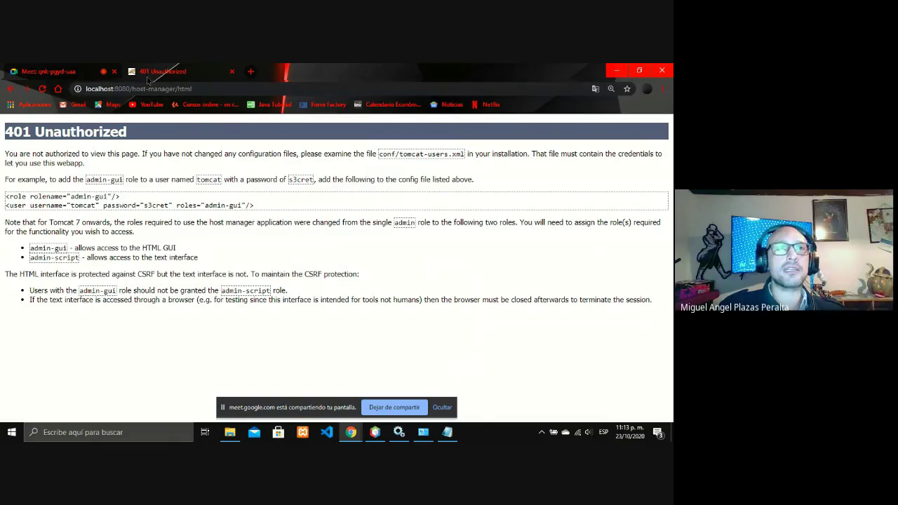
left_click(11, 94)
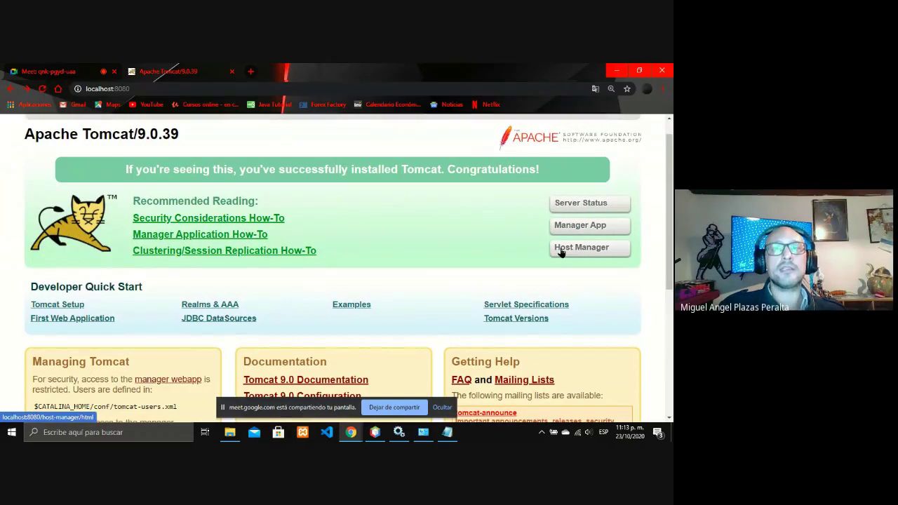
left_click(561, 250)
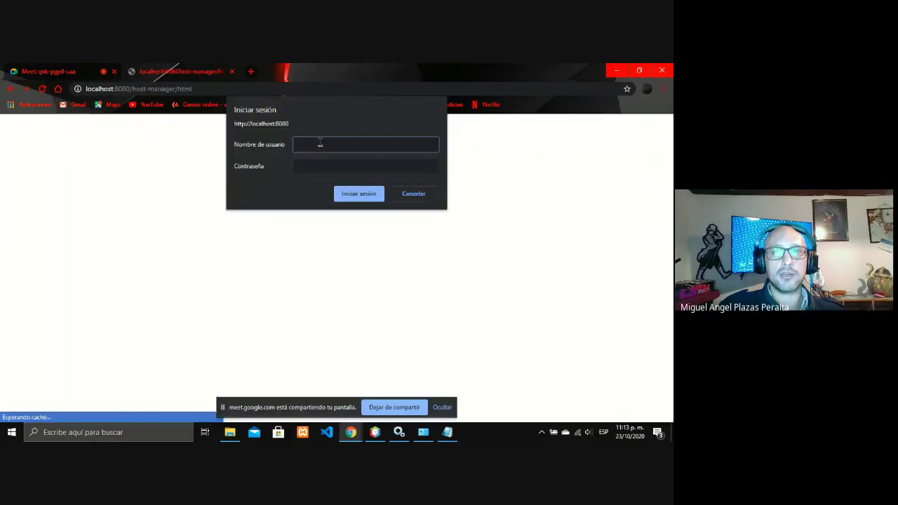
type("tomcat")
key("Tab")
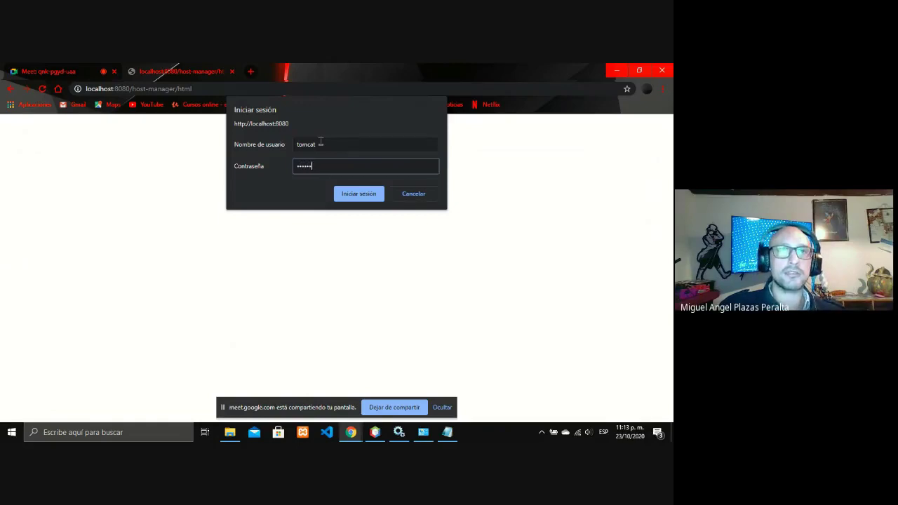
key("Return")
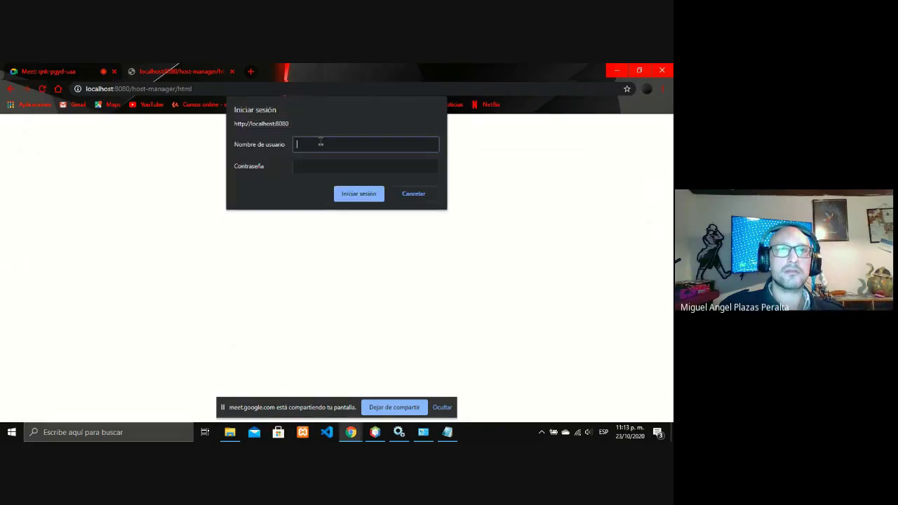
type("s3cr")
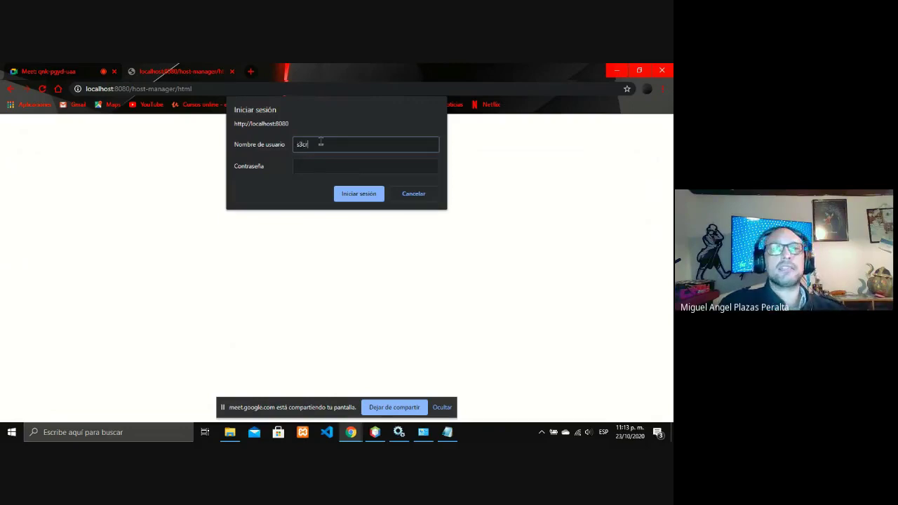
type("t")
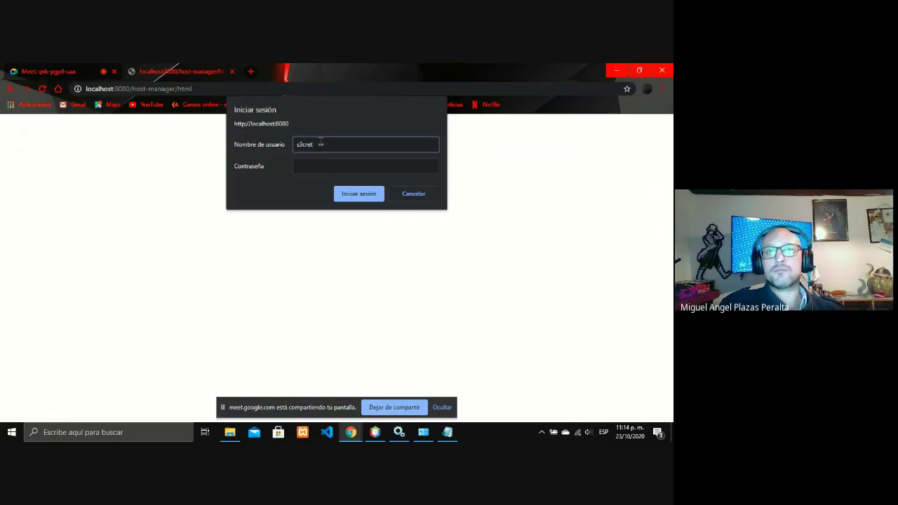
key("BackSpace")
key("BackSpace")
key("BackSpace")
key("BackSpace")
key("BackSpace")
key("BackSpace")
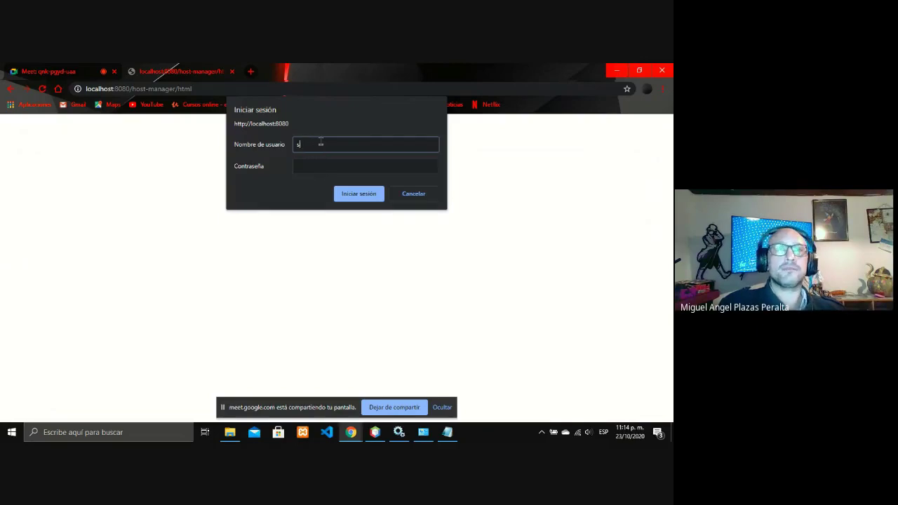
type("tomcat")
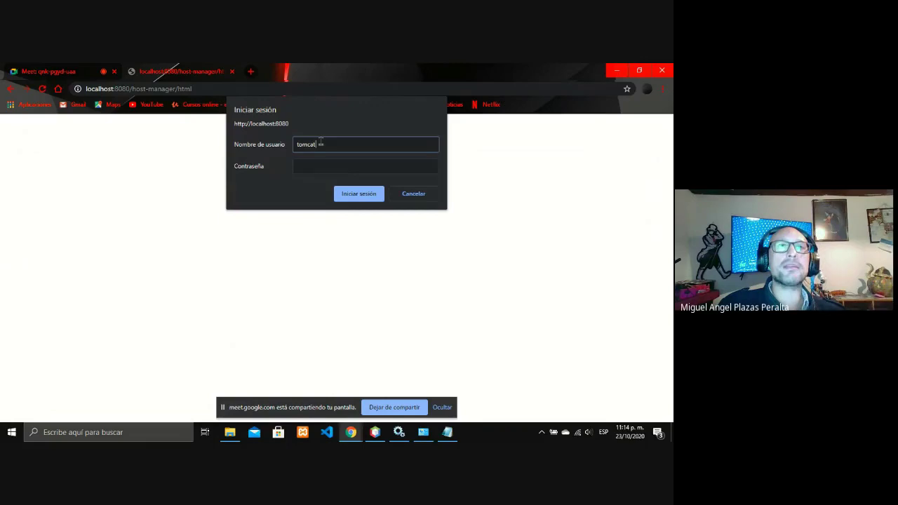
key("Tab")
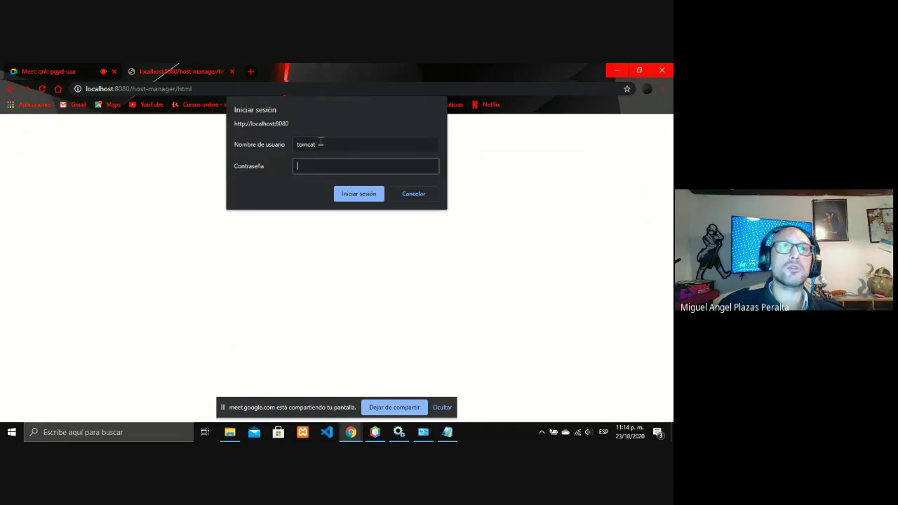
type("s")
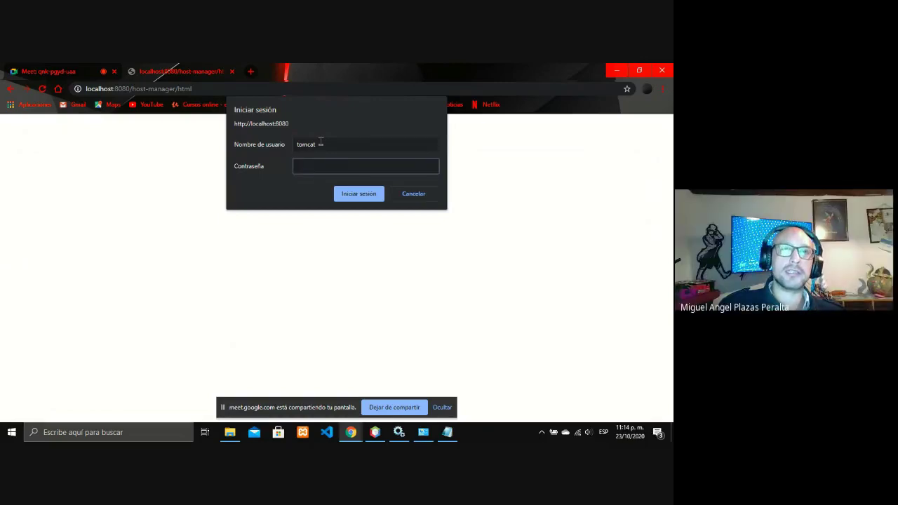
key("Return")
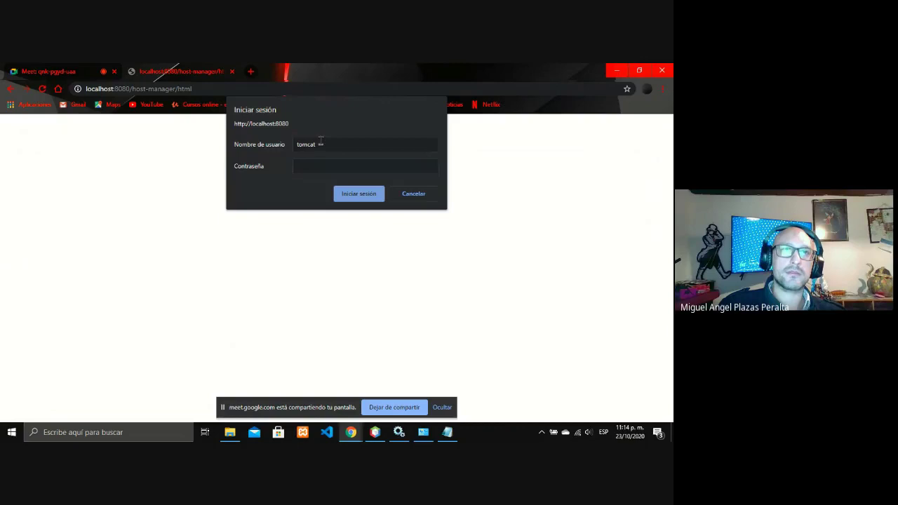
key("BackSpace")
key("BackSpace")
key("BackSpace")
key("BackSpace")
key("BackSpace")
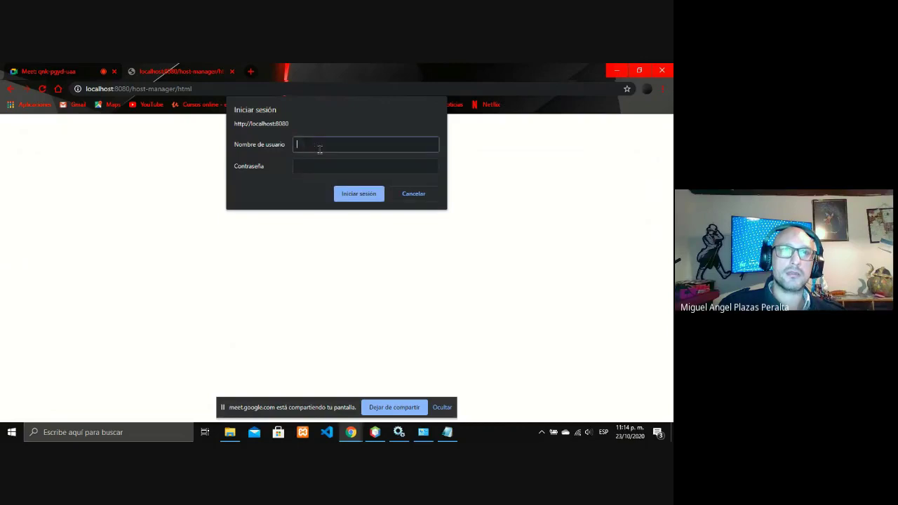
type("root")
key("Tab")
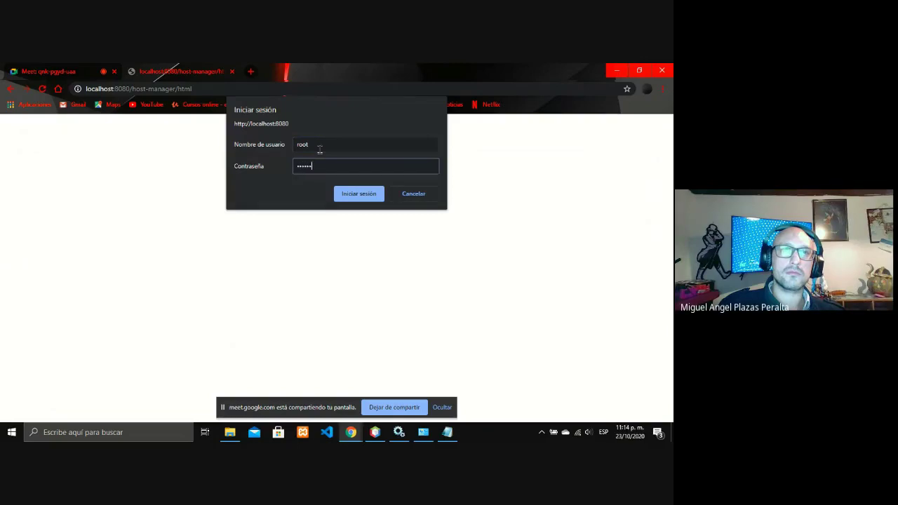
key("Return")
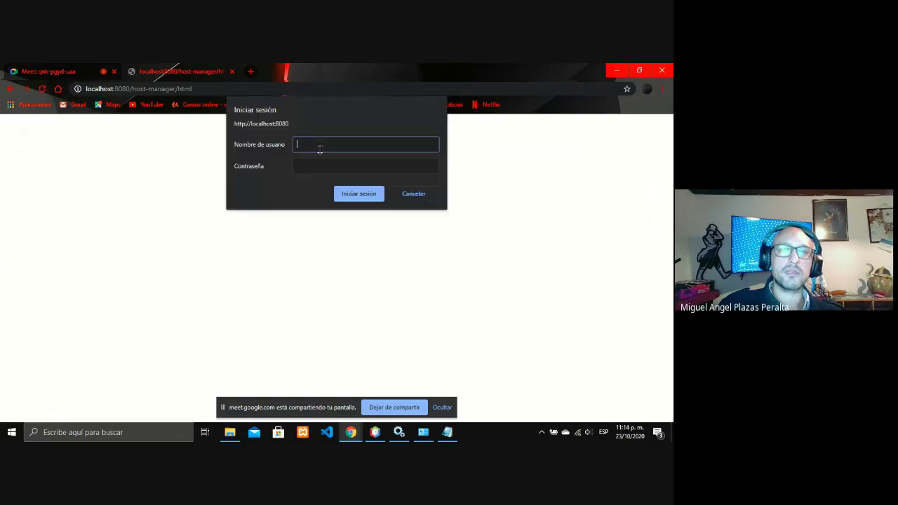
left_click(413, 193)
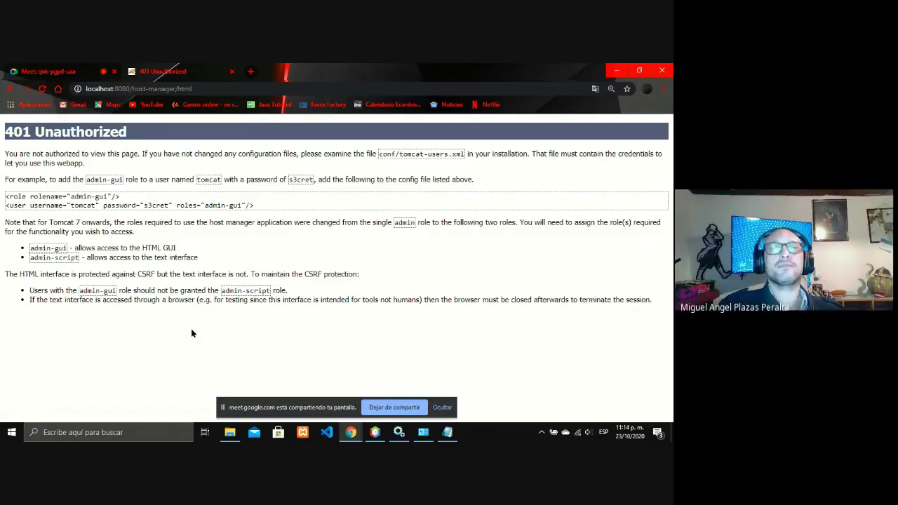
mouse_move(400, 431)
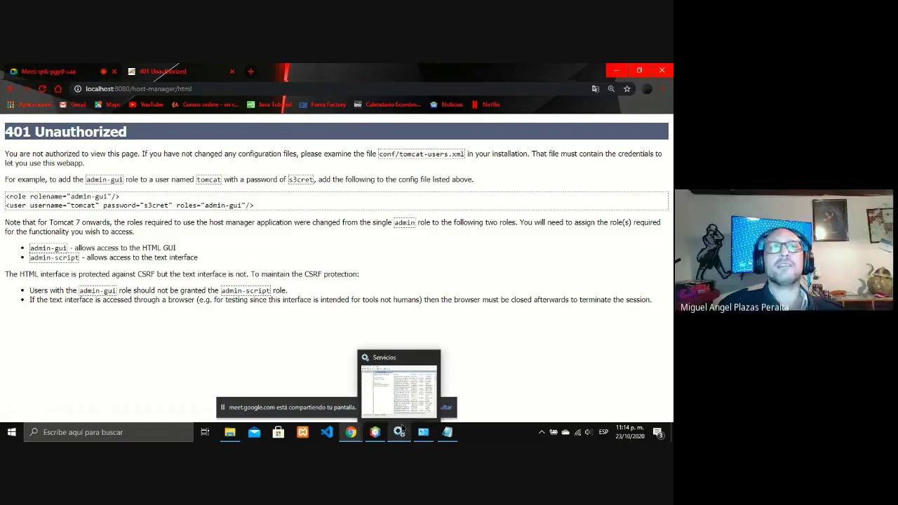
Stop the Apache Tomcat 9.0 Tomcat9 service with Detener in Services.
left_click(401, 431)
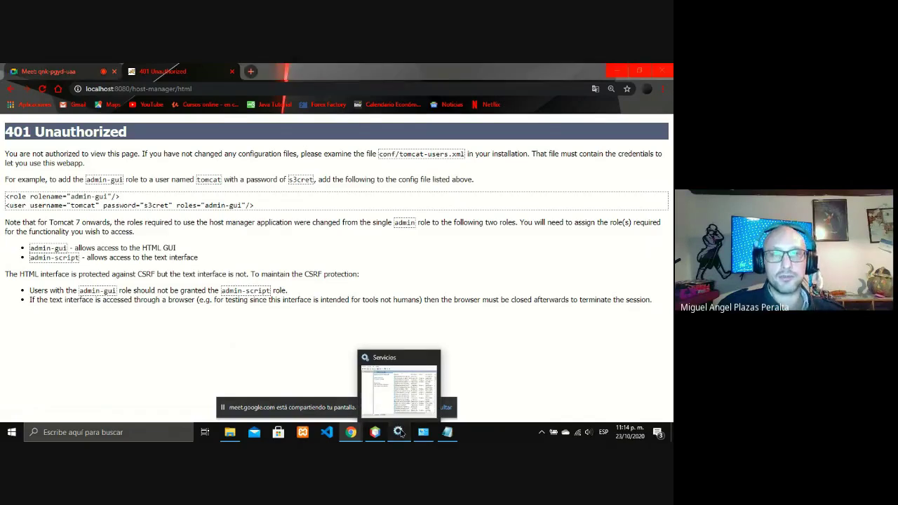
right_click(390, 302)
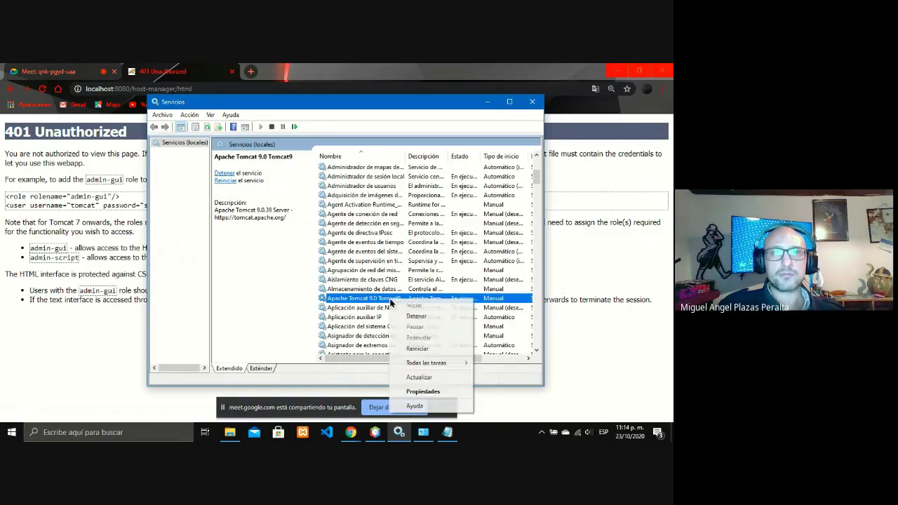
left_click(417, 316)
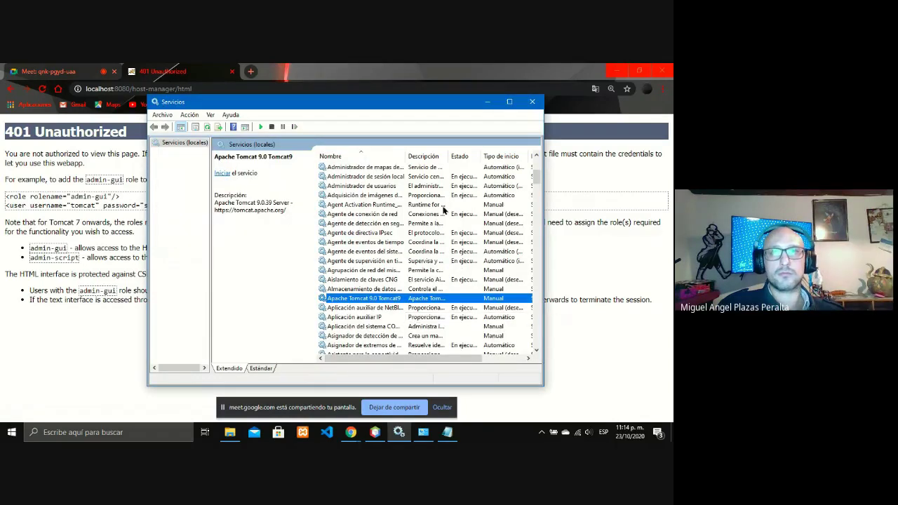
Minimize Services, go back to the Tomcat welcome page, and minimize Chrome.
left_click(487, 102)
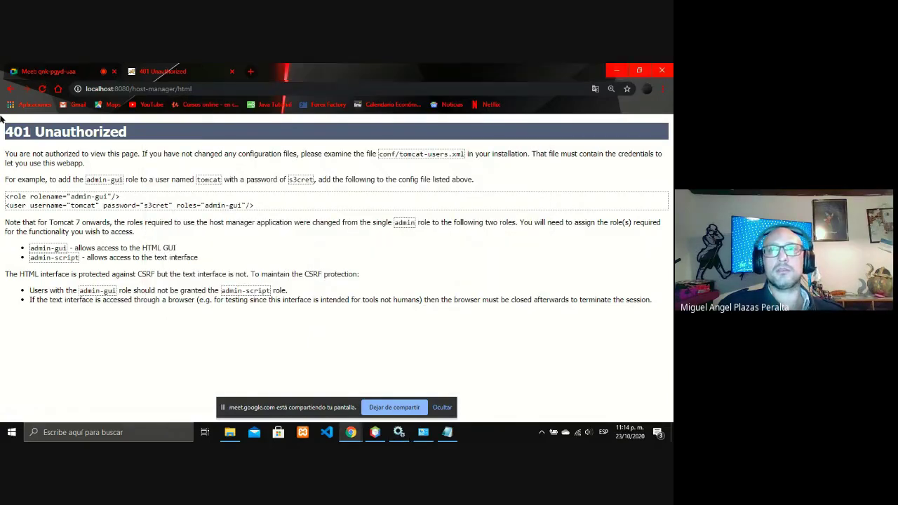
left_click(9, 94)
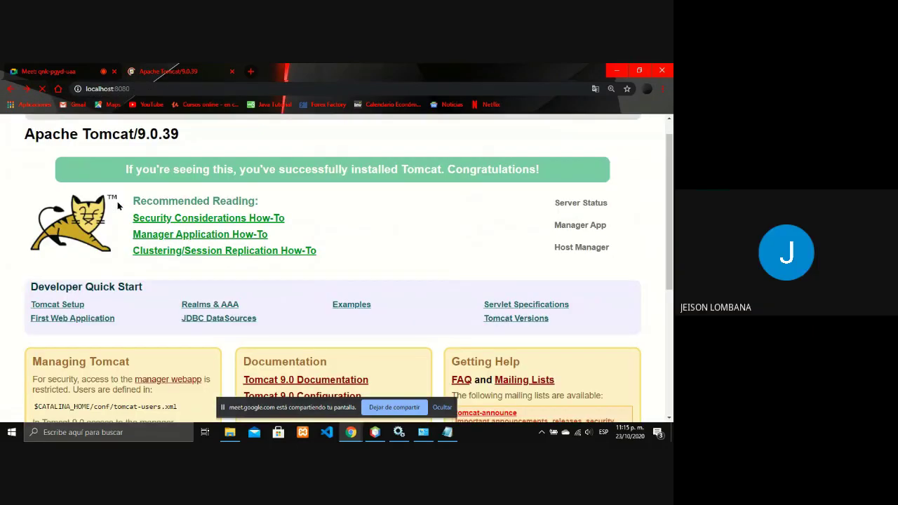
left_click(351, 432)
mouse_move(350, 432)
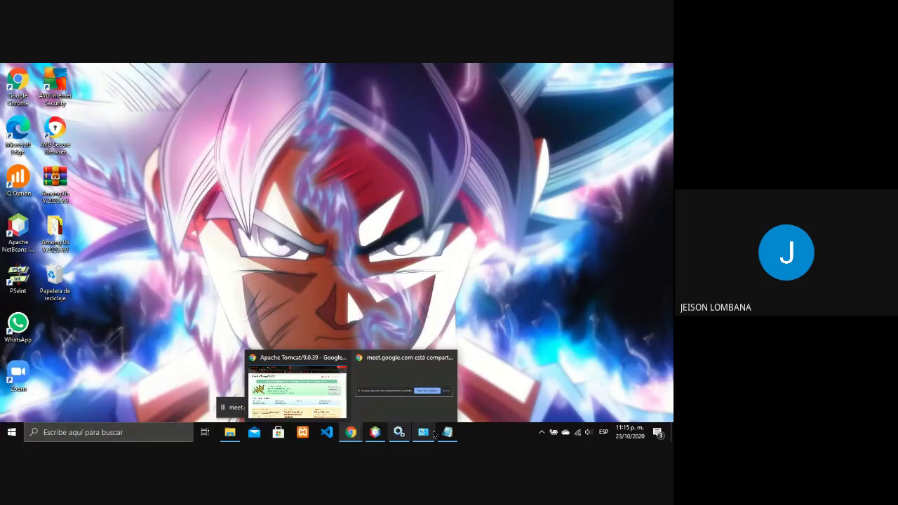
Insert a blank line after the <tomcat-users version="1.0"> opening tag in Notepad.
mouse_move(447, 431)
left_click(461, 391)
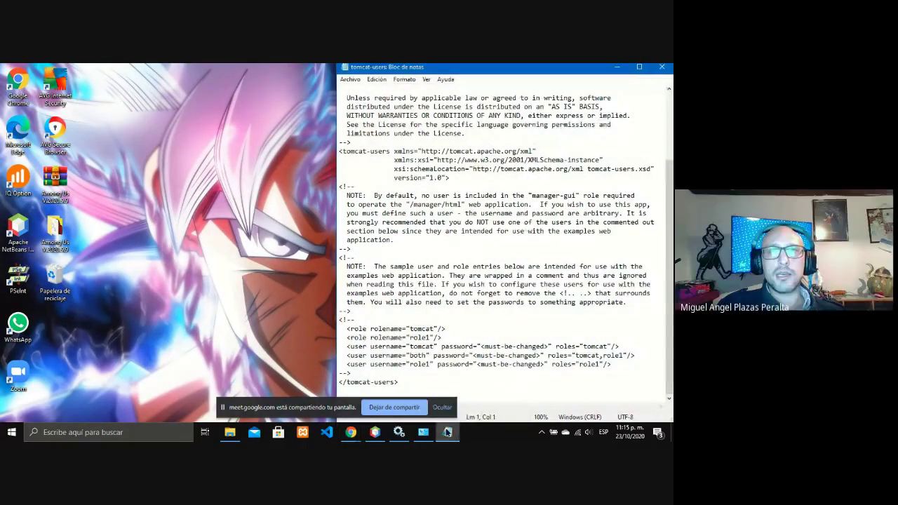
left_click(443, 410)
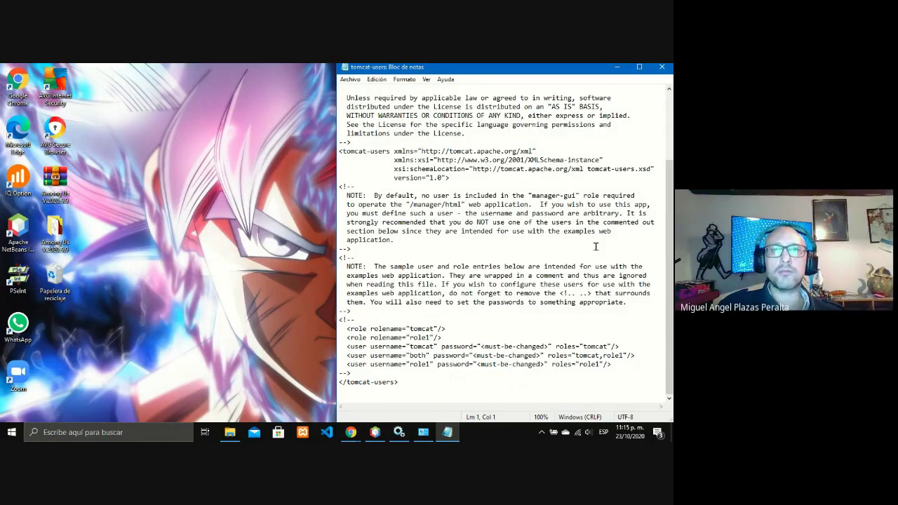
scroll(595, 246, "up", 4)
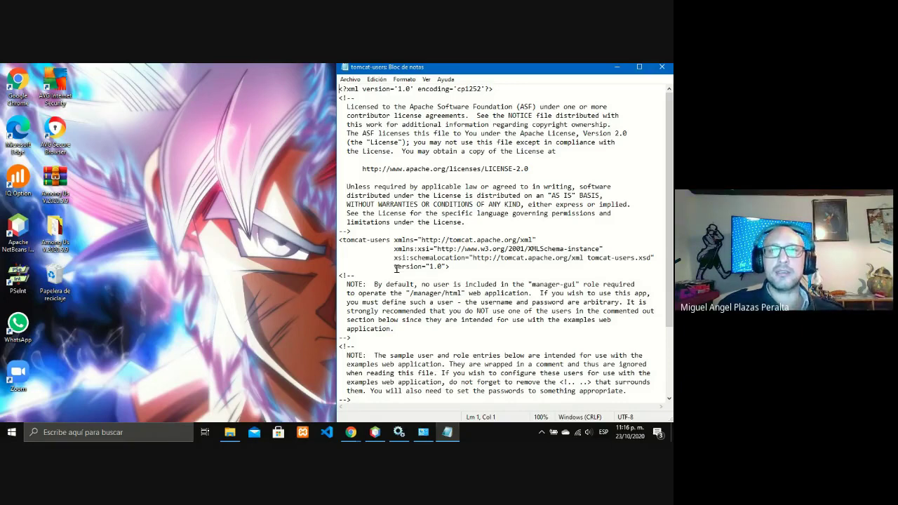
mouse_move(398, 432)
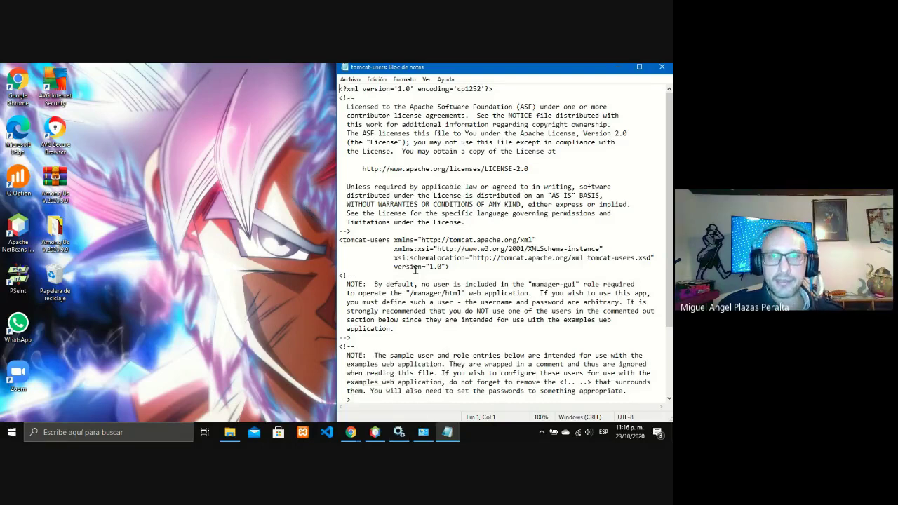
left_click(416, 267)
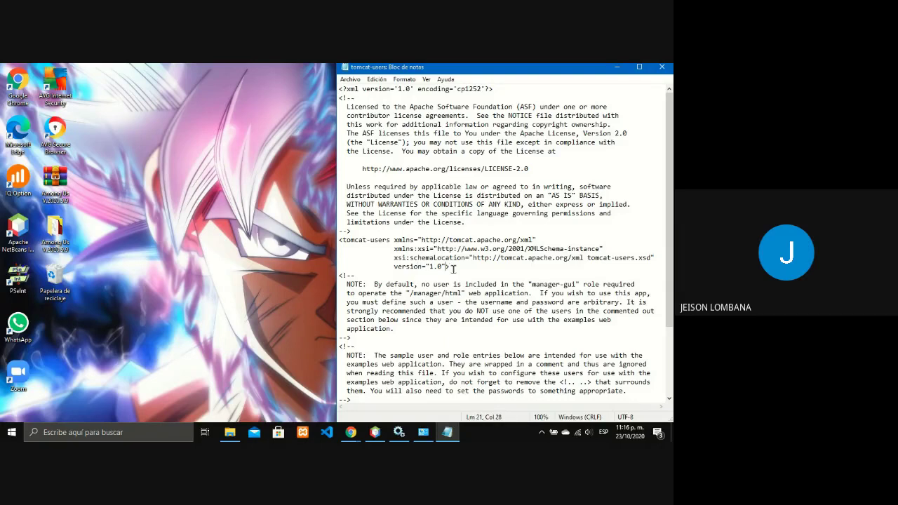
left_click(453, 268)
key("Return")
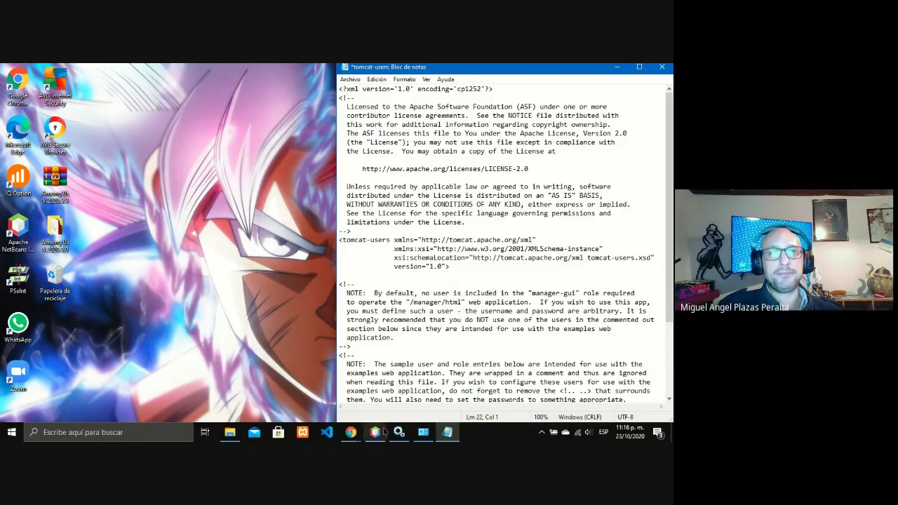
Return to Chrome's Meet tab and select the shared user entry in the chat.
left_click(350, 423)
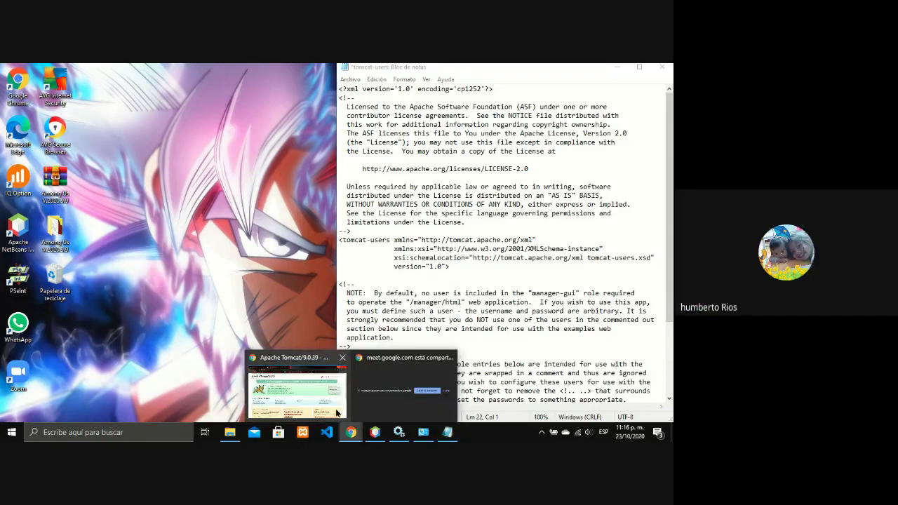
left_click(337, 412)
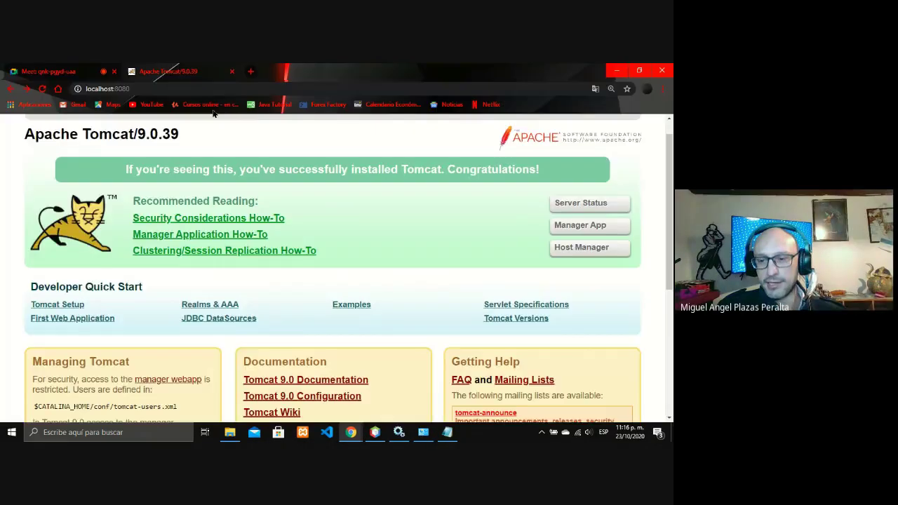
key("ctrl+1")
left_click_drag(507, 356, 664, 379)
key("super+c")
Copy the chat's user entry and paste it onto the blank line in tomcat-users.
right_click(596, 366)
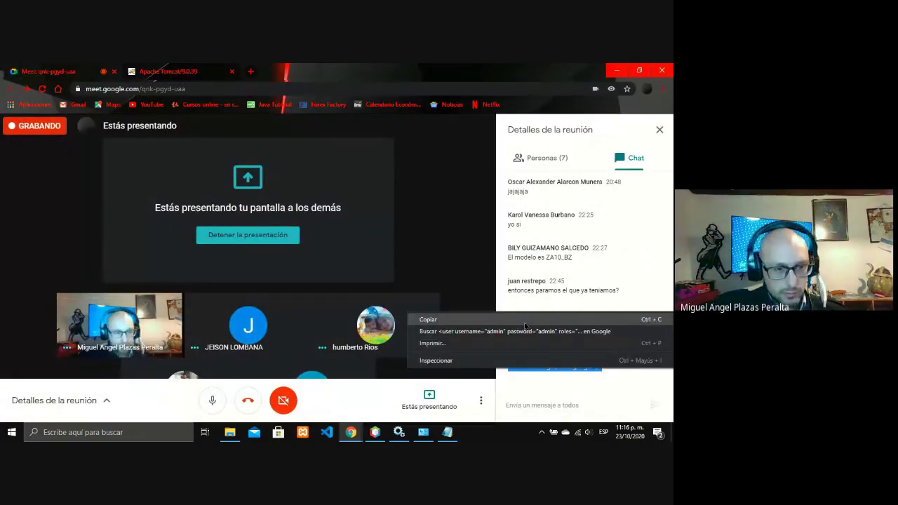
left_click(449, 317)
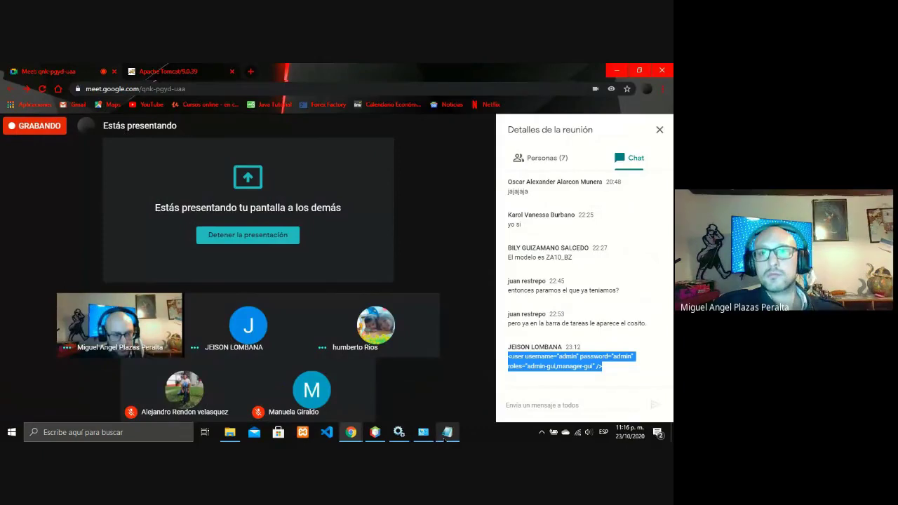
left_click(447, 432)
right_click(379, 281)
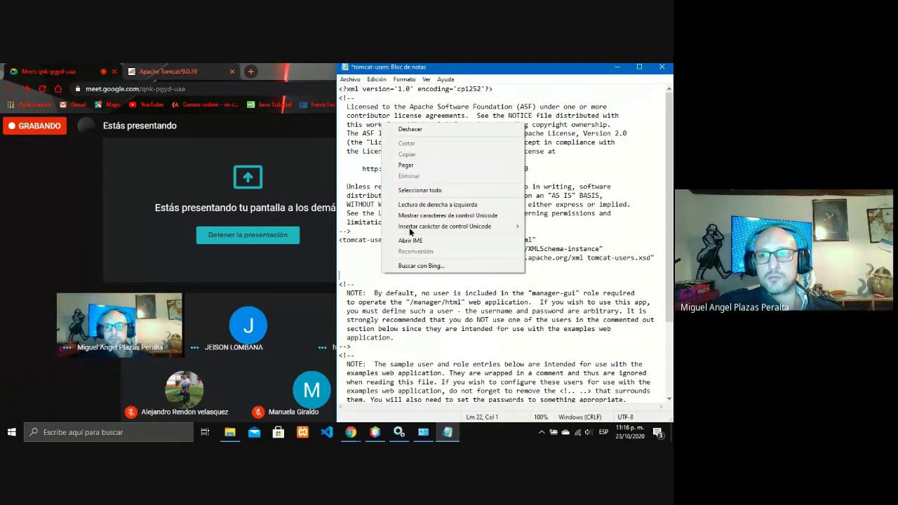
left_click(407, 162)
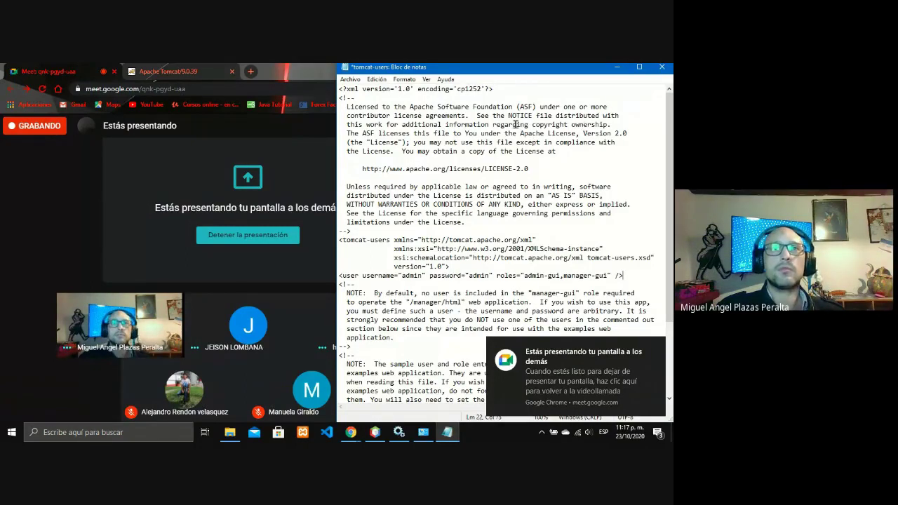
Save tomcat-users via Archivo > Guardar and close Notepad.
left_click(350, 79)
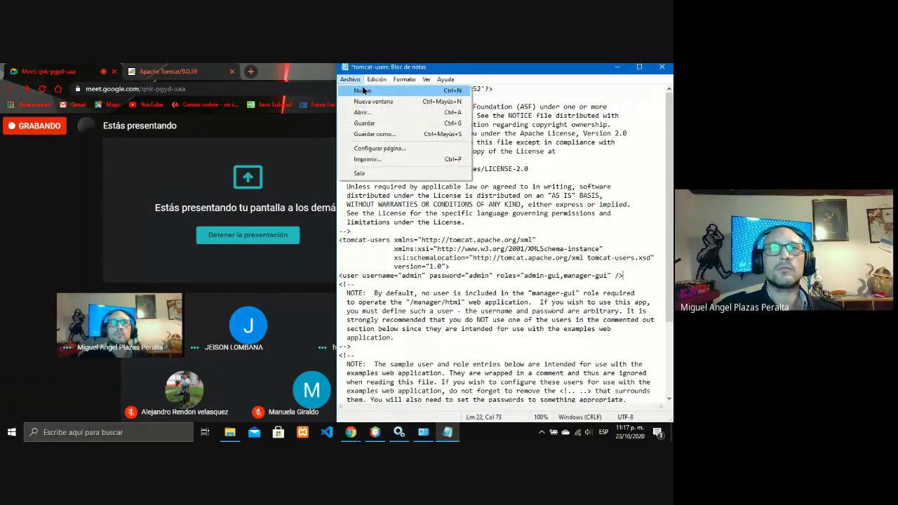
left_click(375, 123)
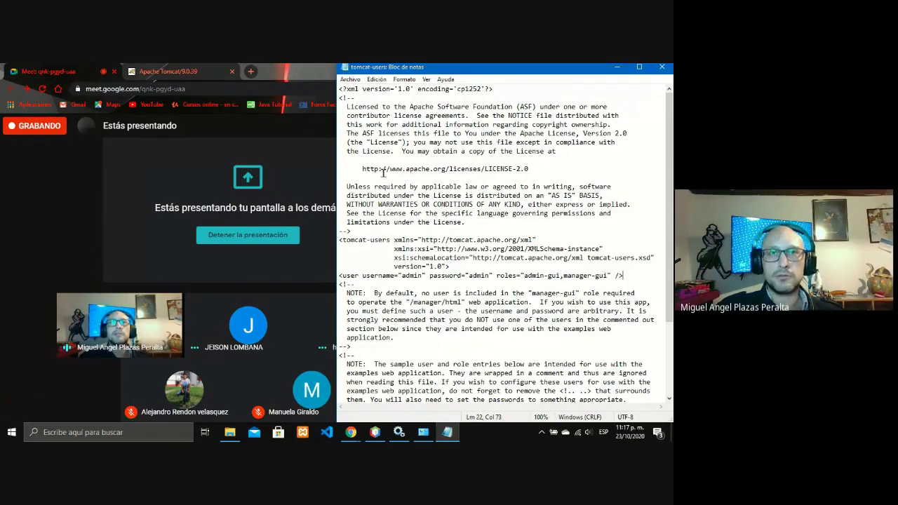
left_click(668, 67)
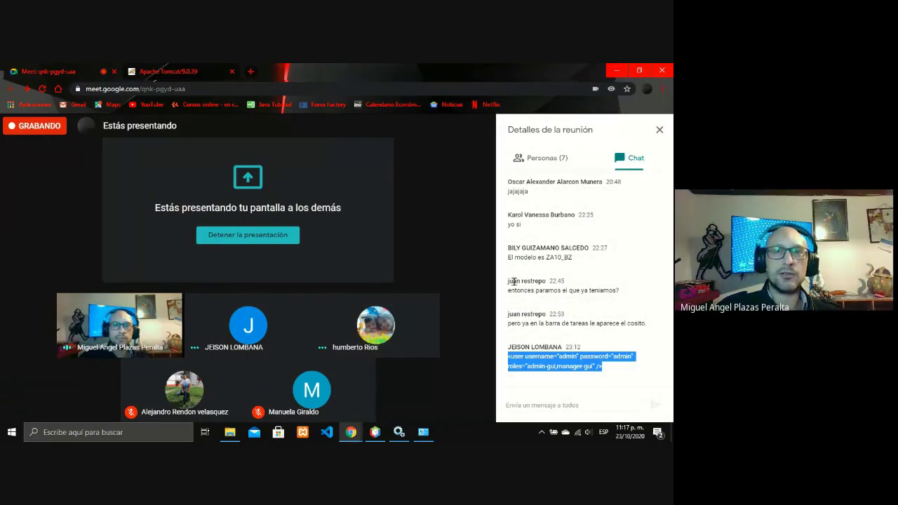
Open the Tomcat 9.0 conf folder and select tomcat-users, cancelling the accidental rename.
mouse_move(396, 435)
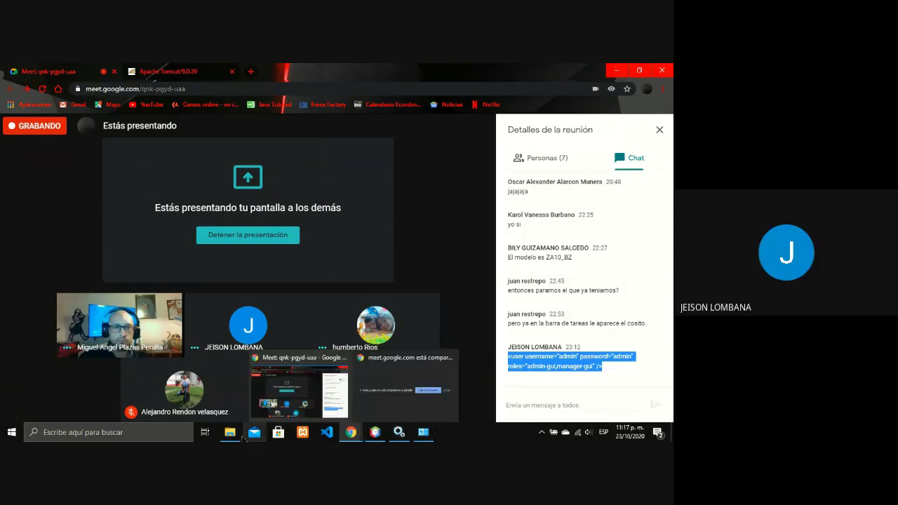
left_click(230, 432)
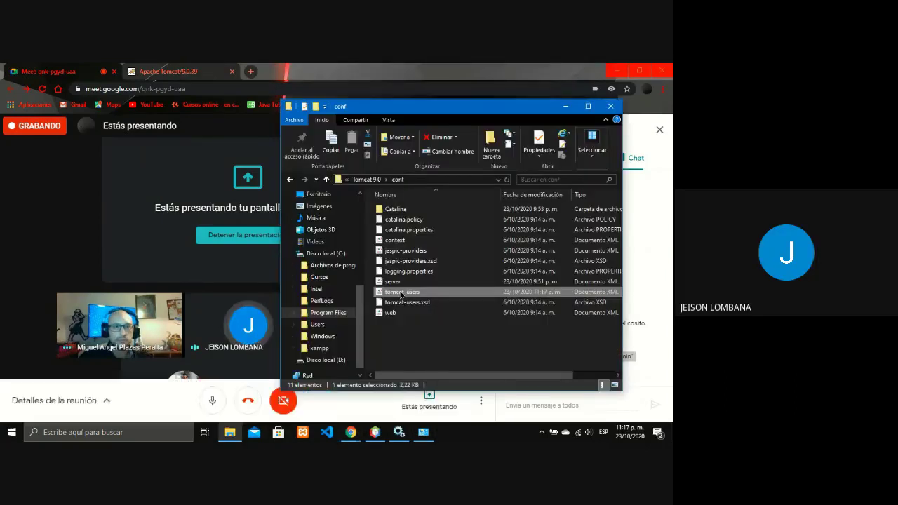
left_click(403, 293)
left_click(403, 293)
left_click(402, 294)
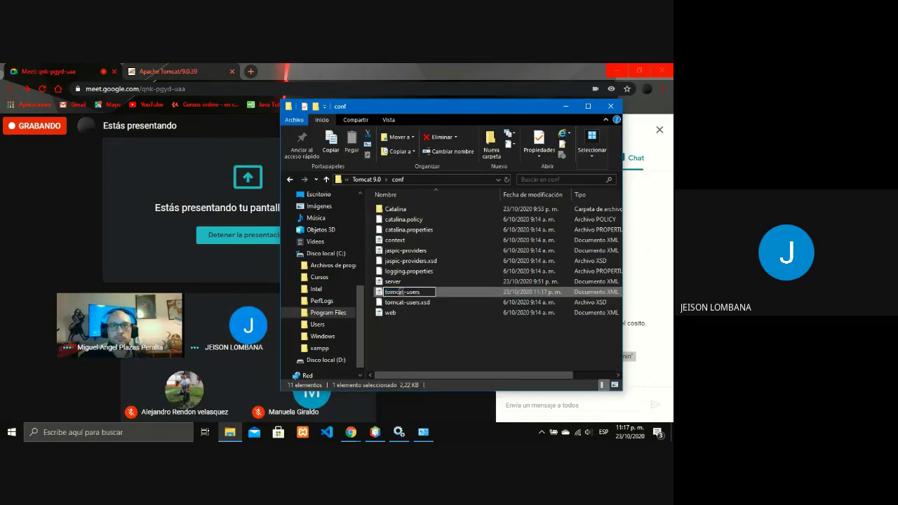
left_click(479, 291)
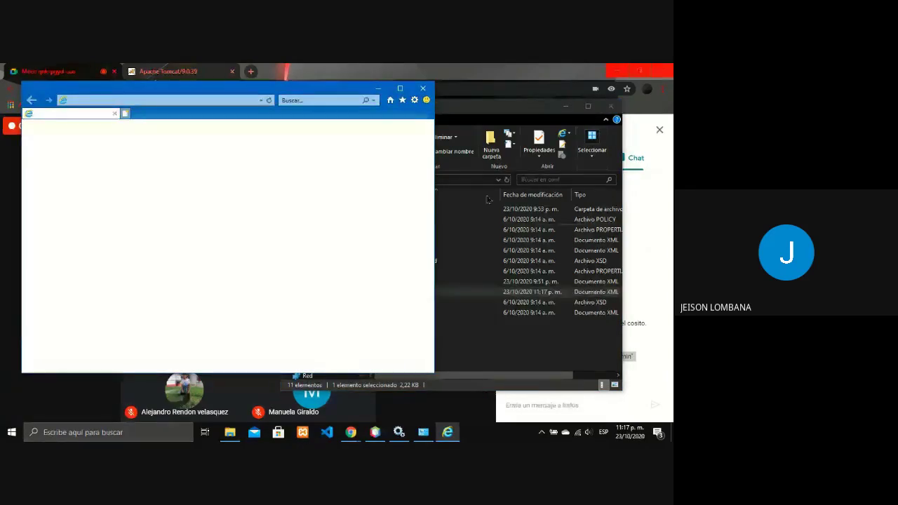
left_click(423, 89)
Open tomcat-users with Bloc de notas, confirm the admin entry, then close it and minimize the folder.
right_click(495, 293)
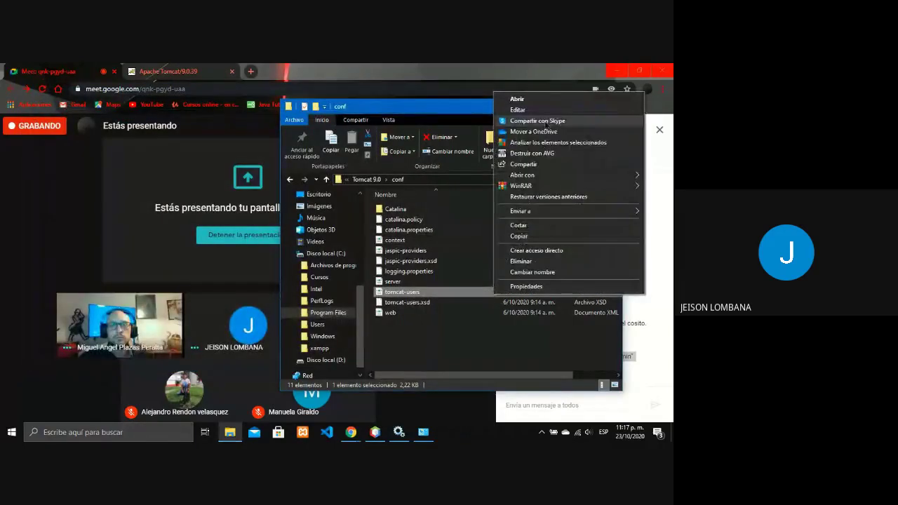
mouse_move(573, 211)
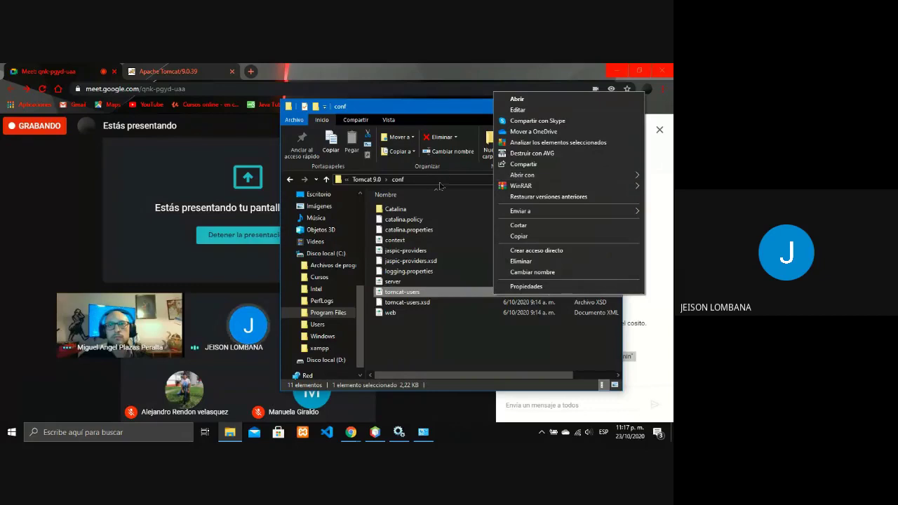
left_click(481, 179)
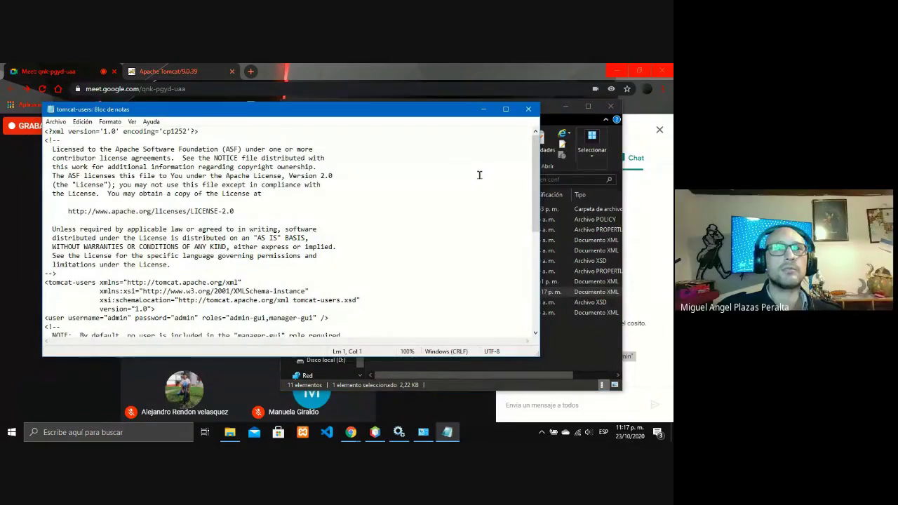
scroll(242, 286, "down", 1)
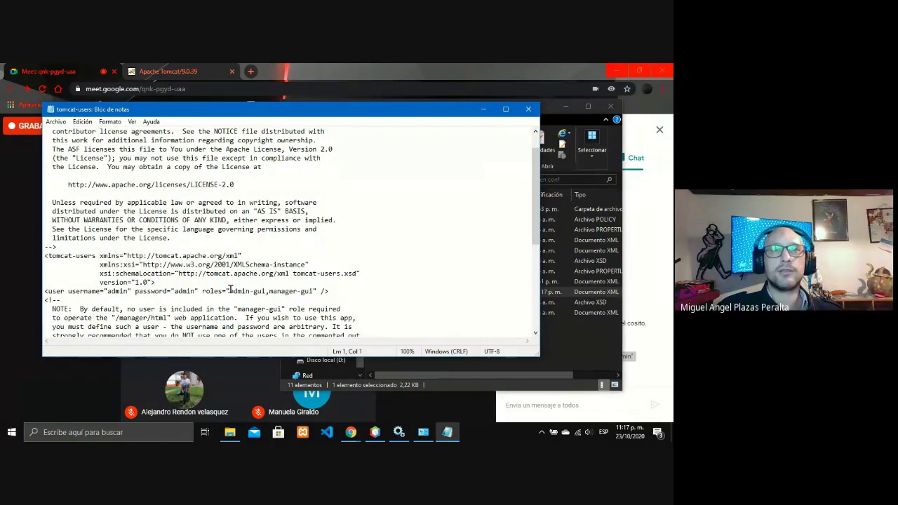
left_click(528, 110)
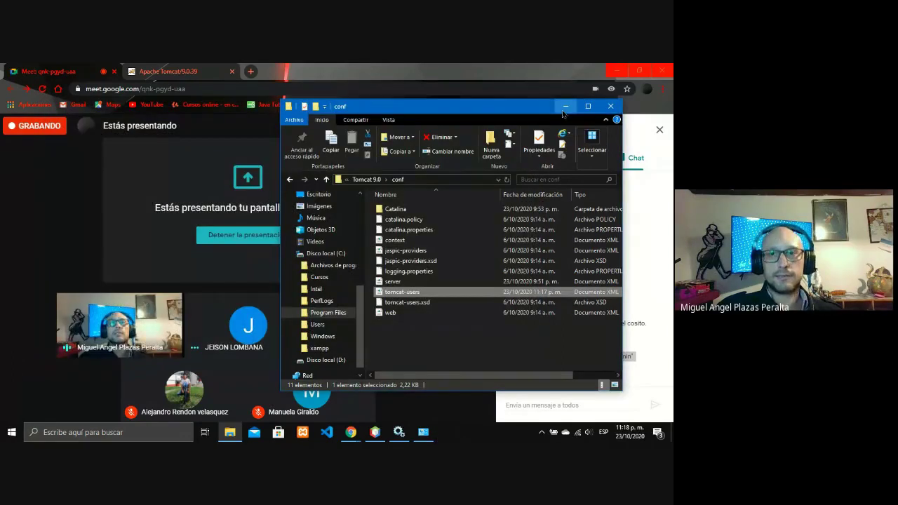
left_click(564, 107)
Start the Apache Tomcat 9.0 Tomcat9 service with Iniciar, then minimize Services.
left_click(398, 432)
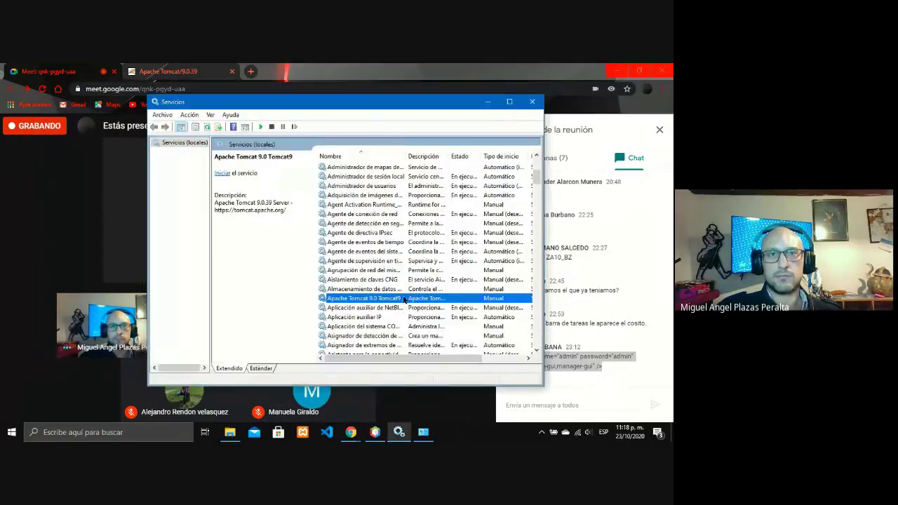
right_click(403, 298)
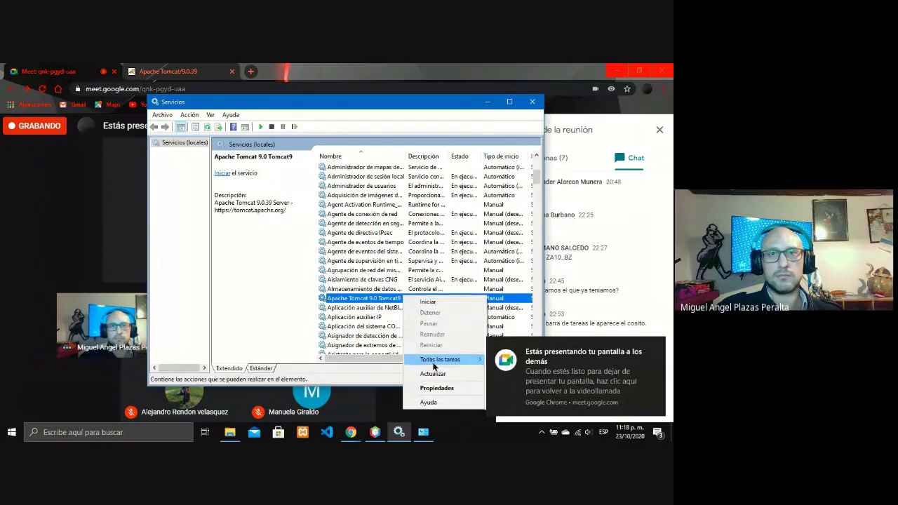
left_click(430, 303)
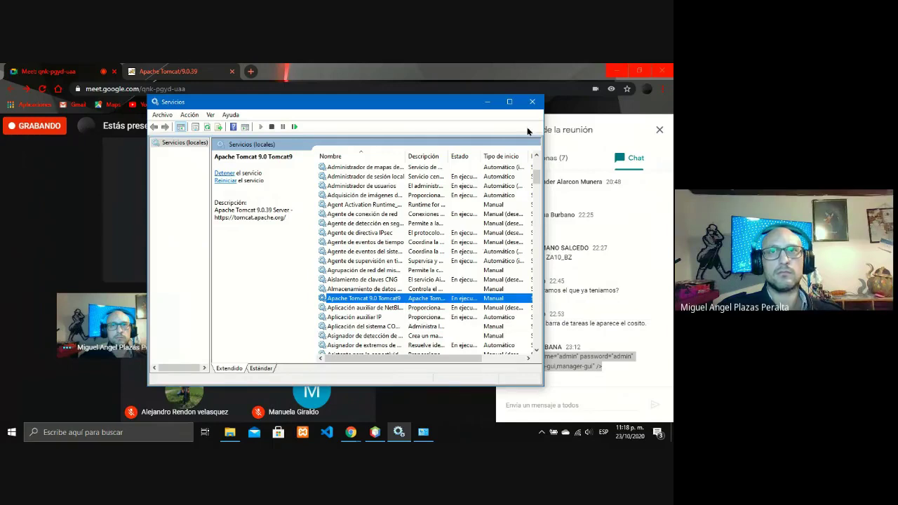
left_click(487, 104)
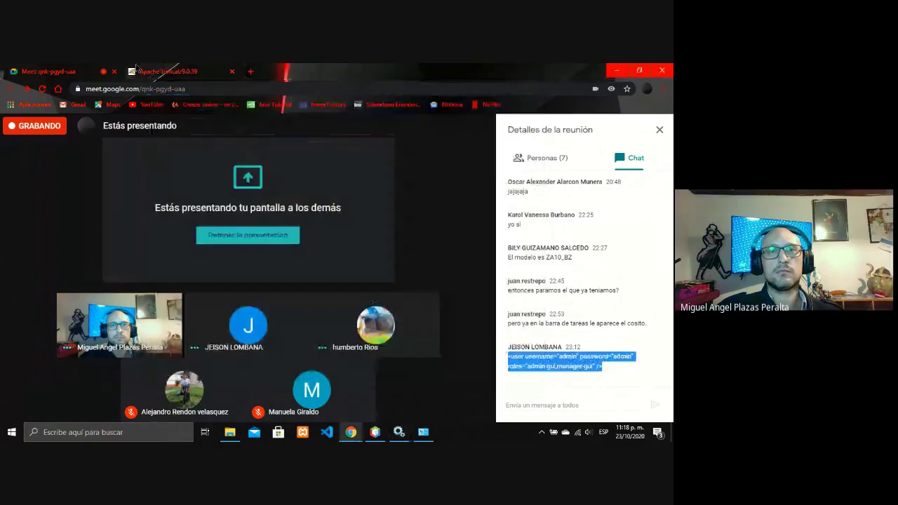
Close the old Apache Tomcat tab and try localhost:8080 from history in a new tab.
left_click(139, 70)
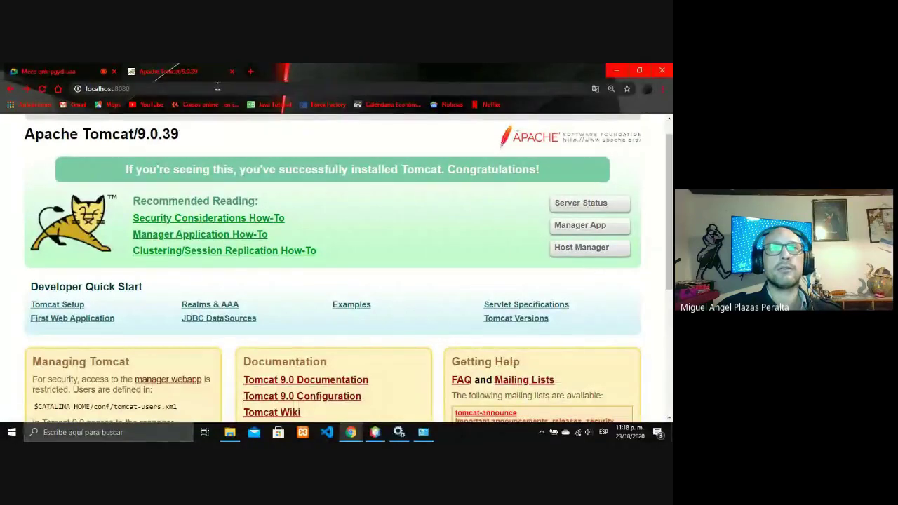
left_click(231, 71)
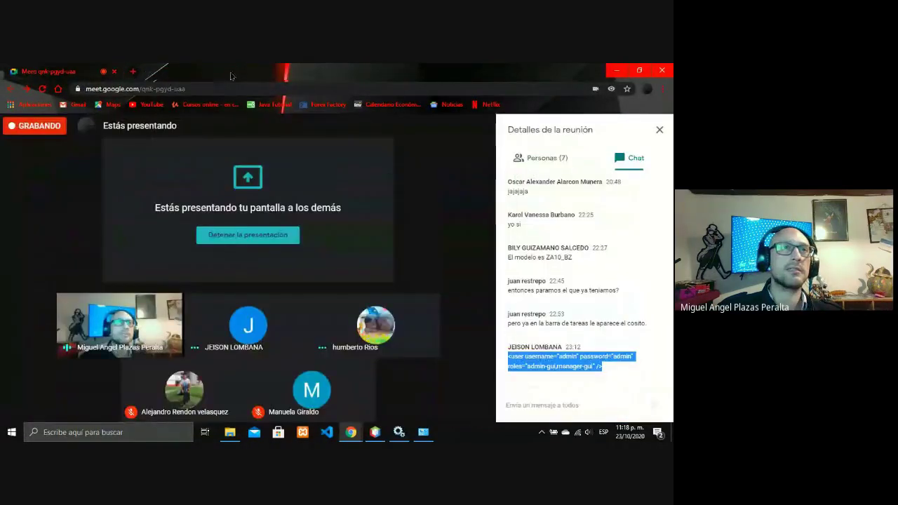
left_click(135, 72)
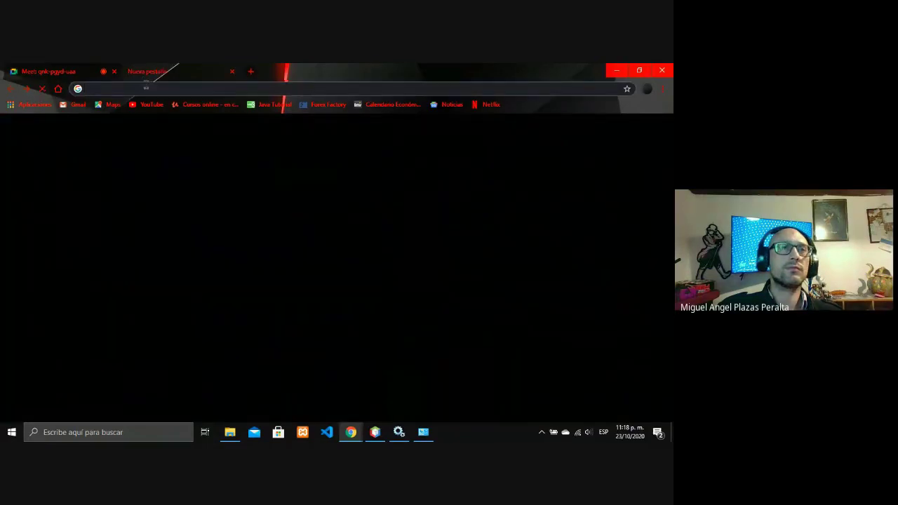
type("http://localhost")
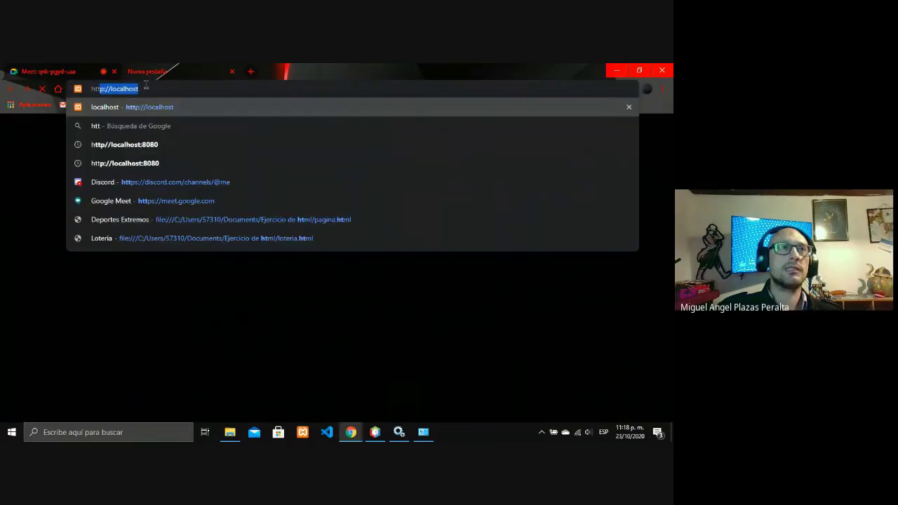
key("Down")
key("Down")
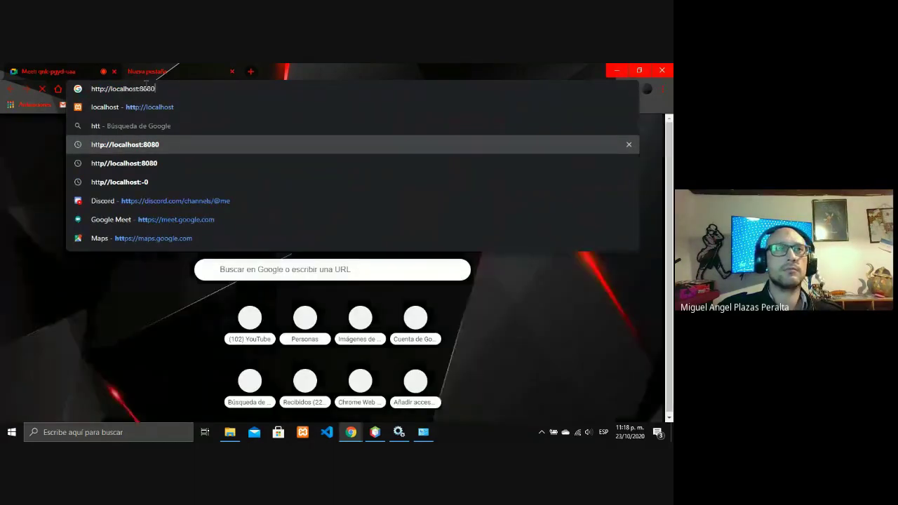
key("Return")
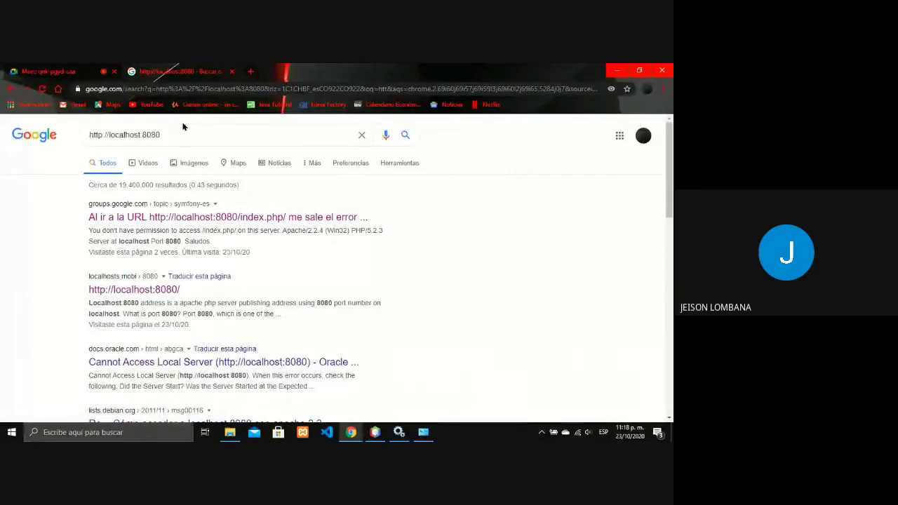
double_click(587, 88)
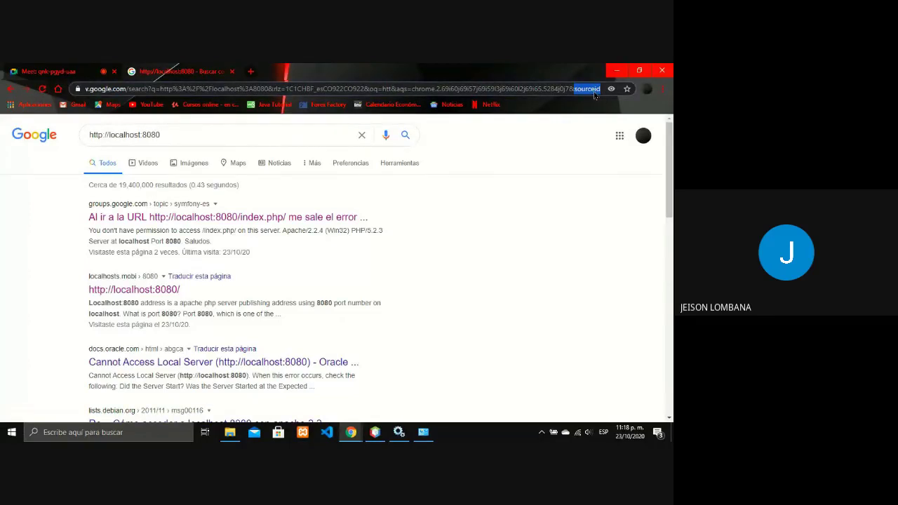
triple_click(527, 94)
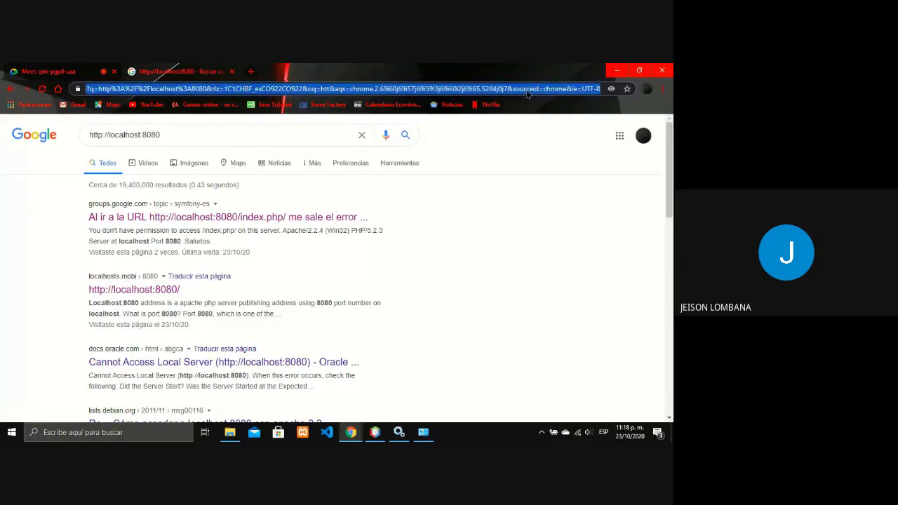
key("BackSpace")
type("http:/")
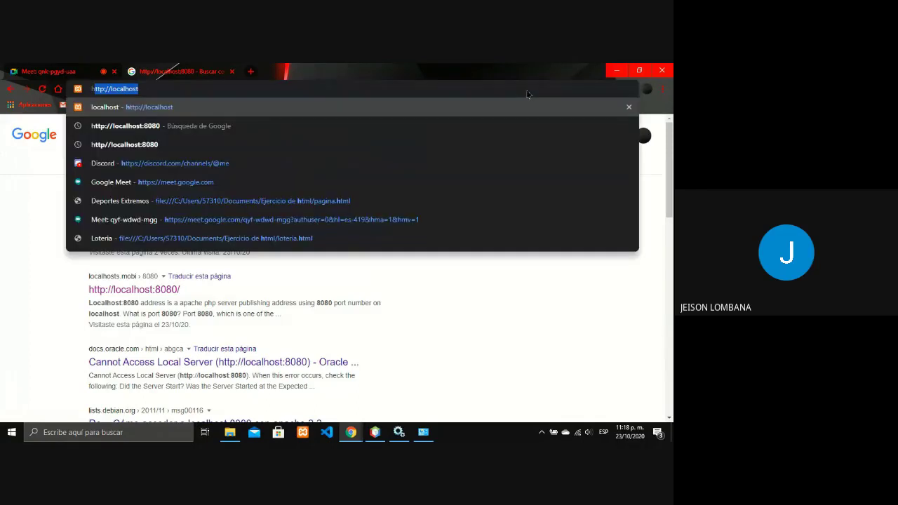
type("ocalho")
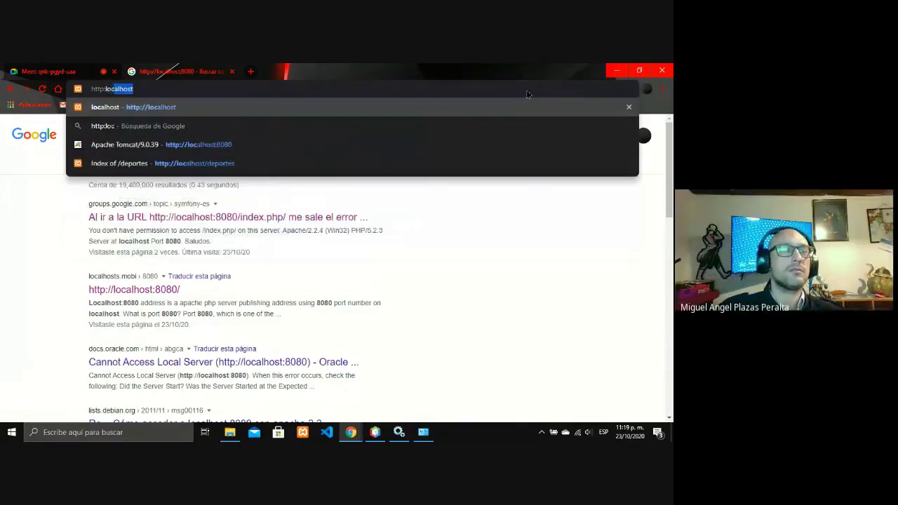
type("st")
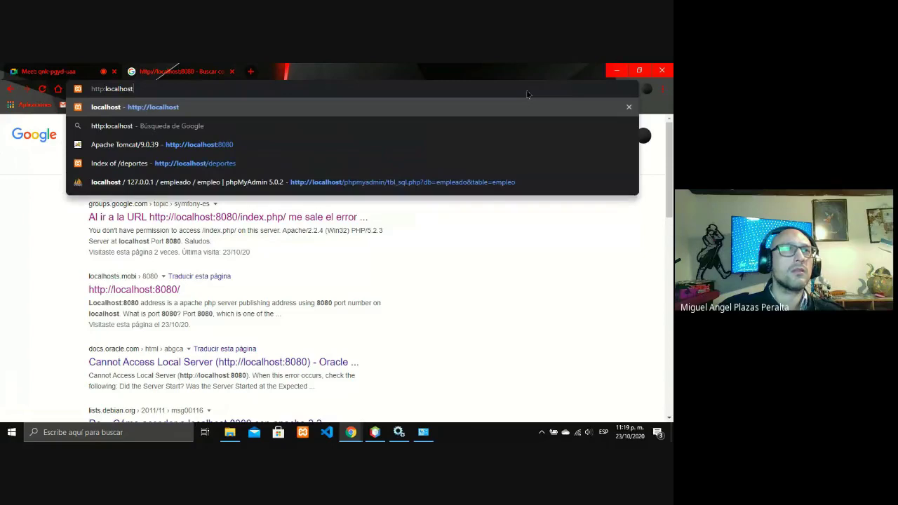
type(":8080")
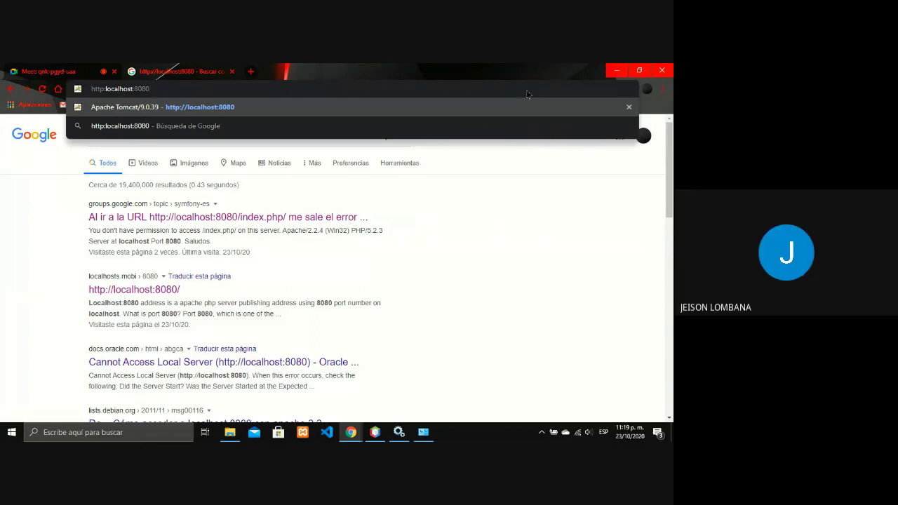
left_click(105, 88)
type("//")
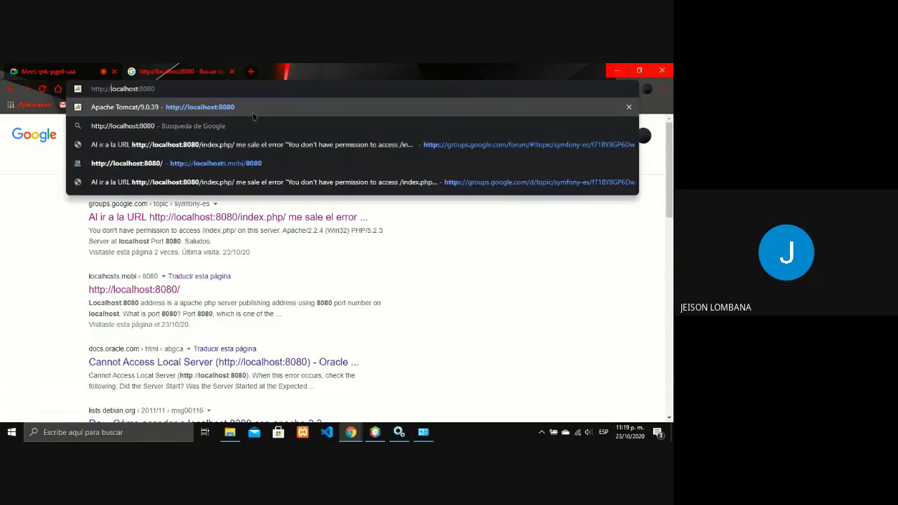
key("Return")
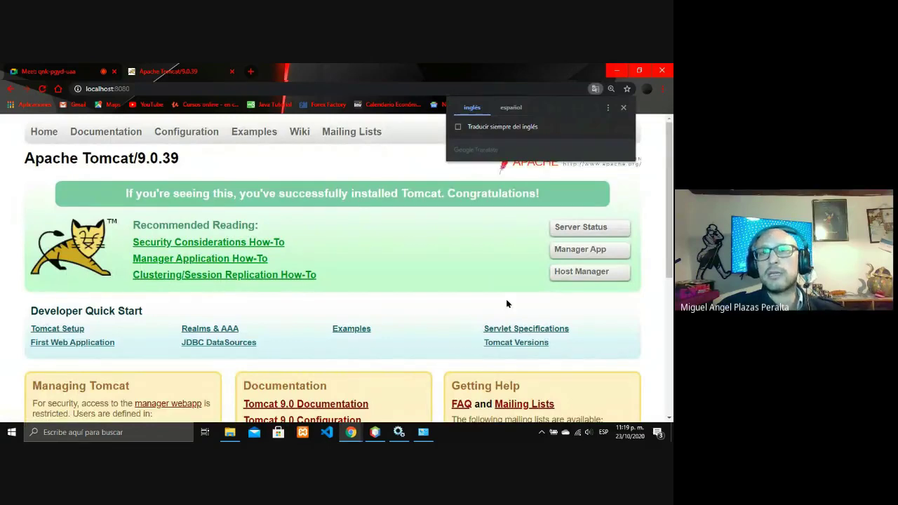
Log into Host Manager with the admin username and password, review it, then return to the welcome page.
left_click(591, 276)
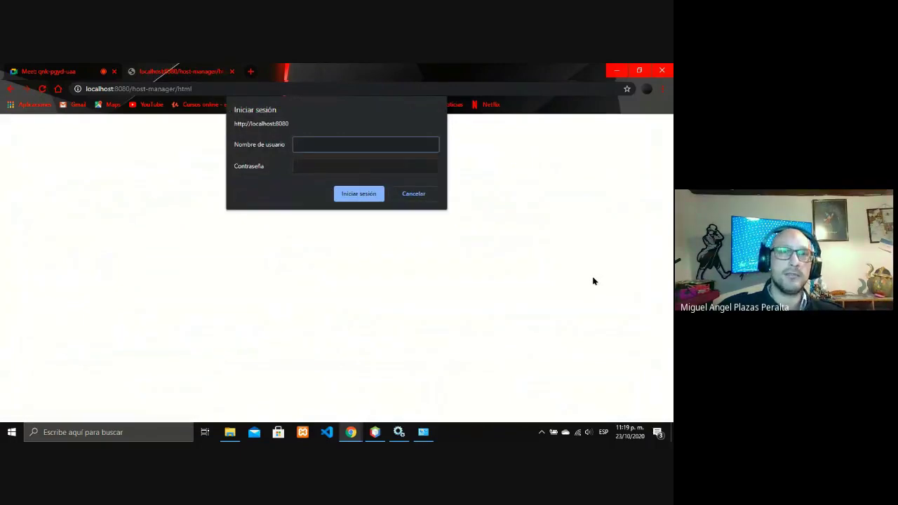
type("admin")
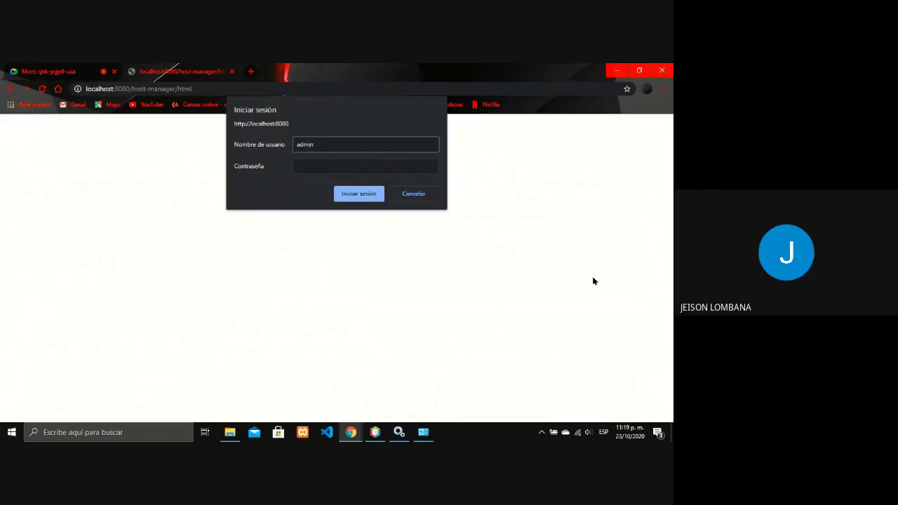
key("Tab")
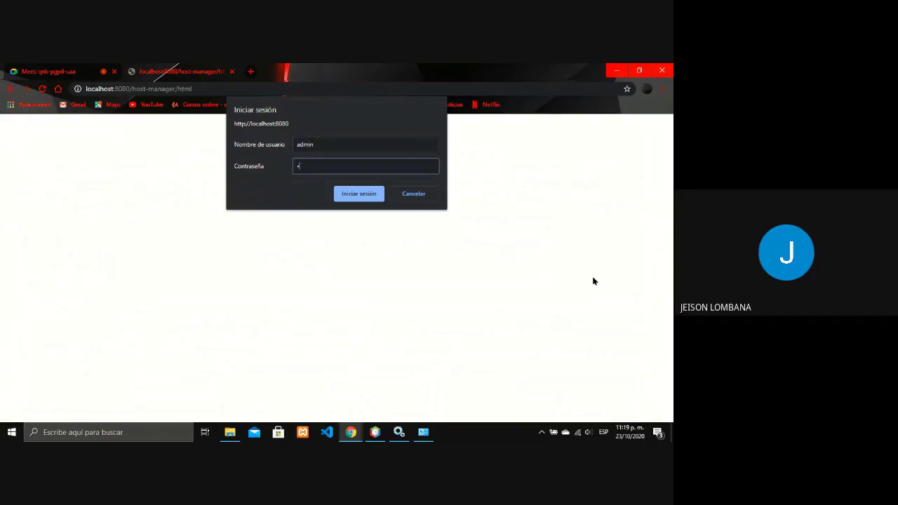
type("admin")
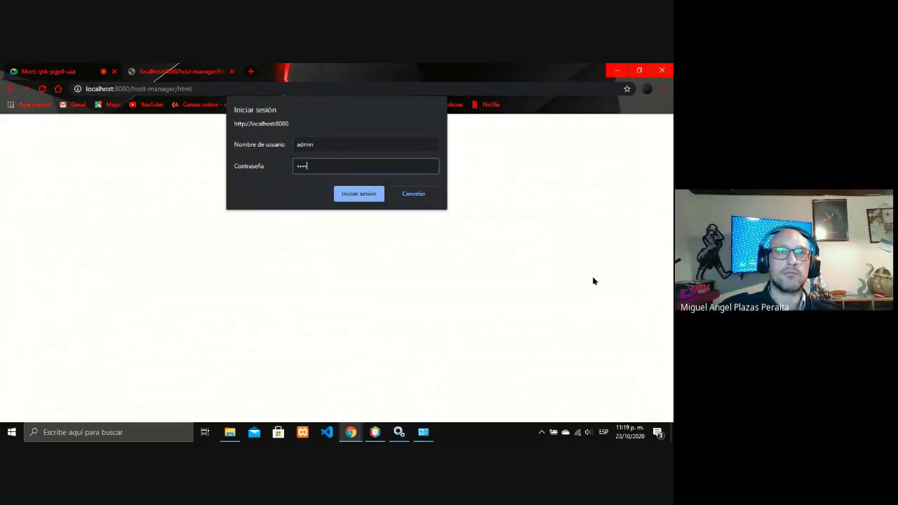
key("Return")
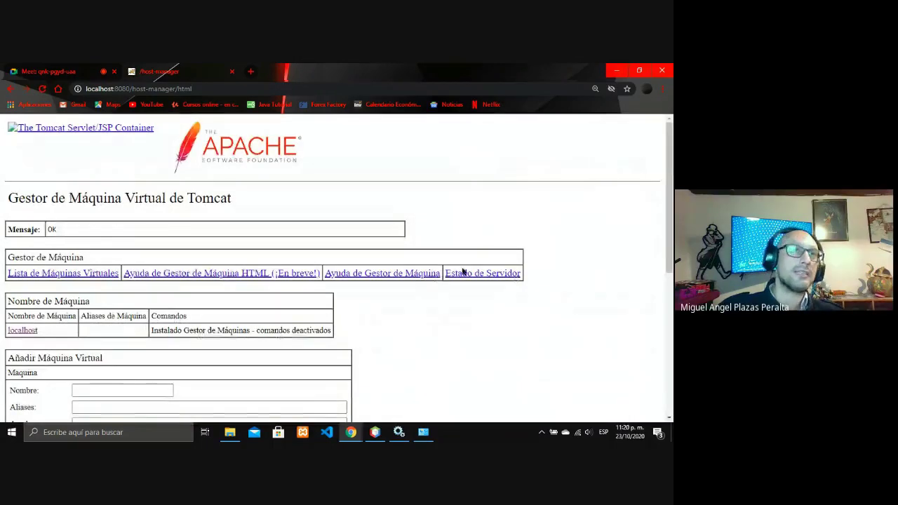
scroll(427, 300, "down", 3)
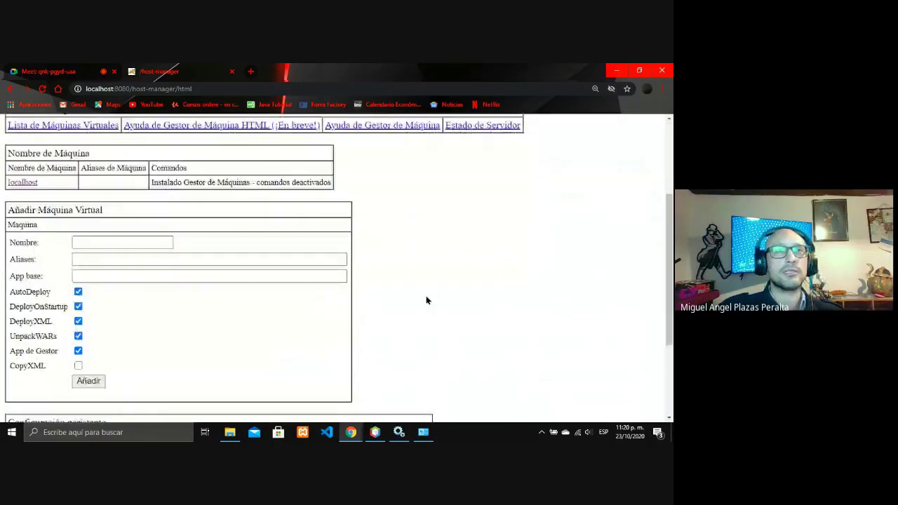
left_click(59, 89)
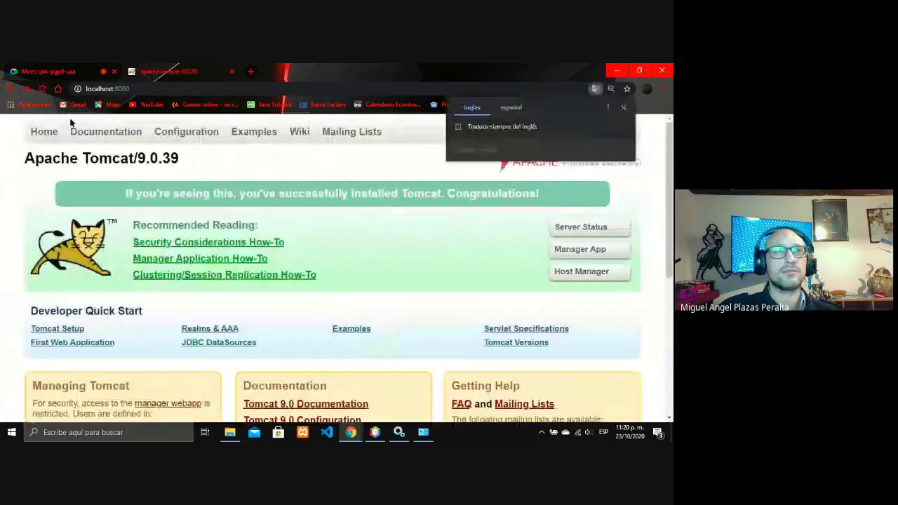
Open the Tomcat Manager App and log in with the admin username and password.
left_click(593, 249)
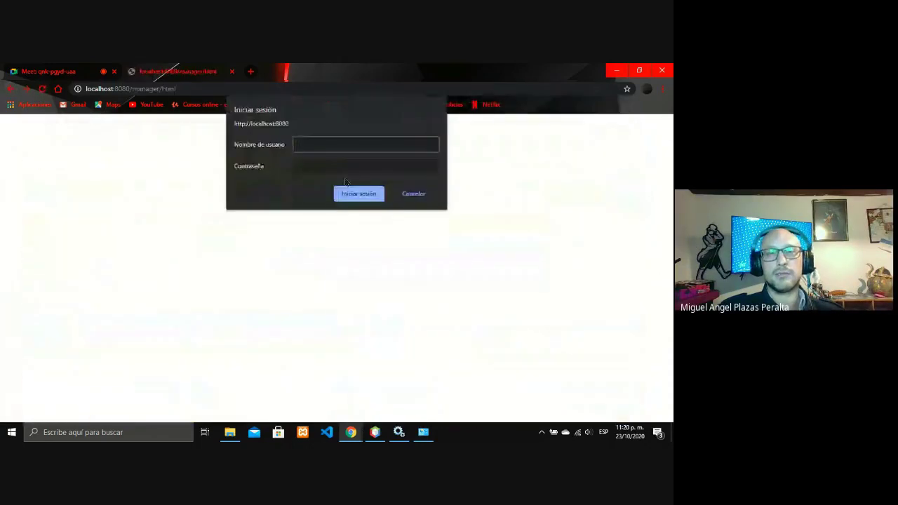
type("admin")
key("Tab")
type("admin")
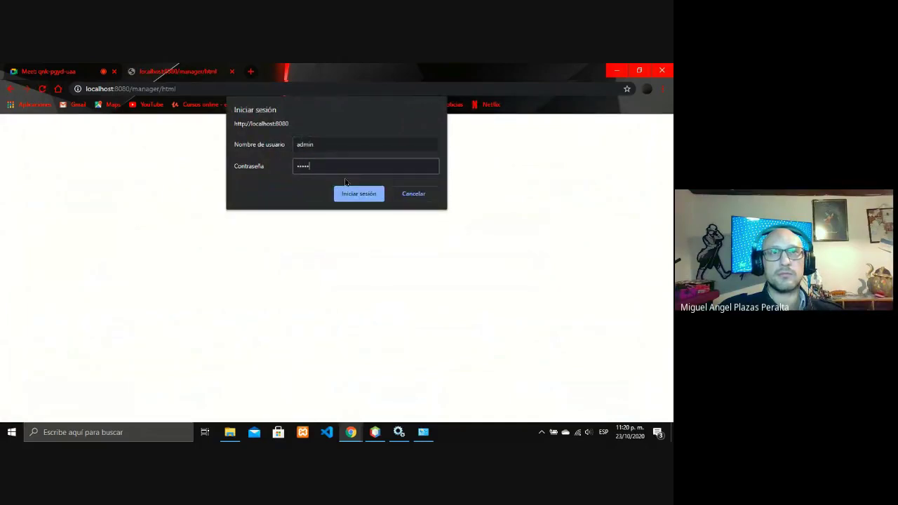
key("Return")
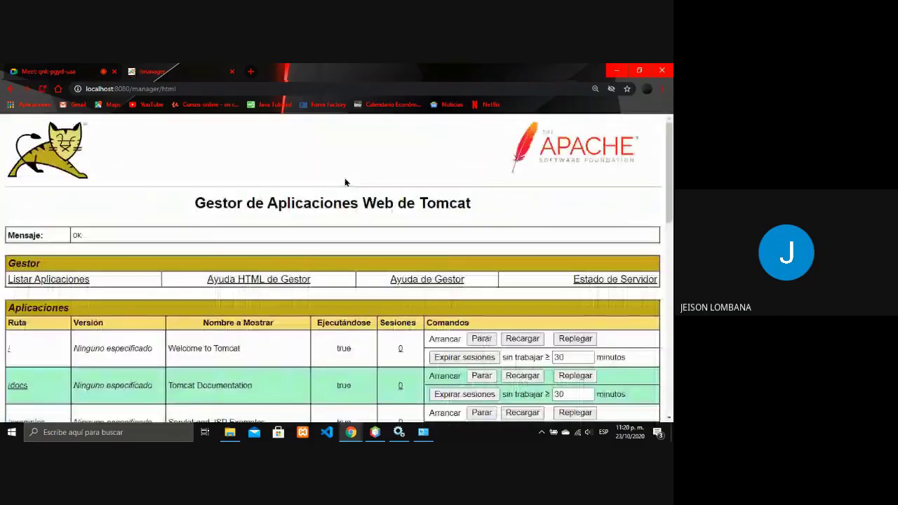
Review the five deployed applications, then return to the Tomcat welcome page.
scroll(344, 182, "down", 3)
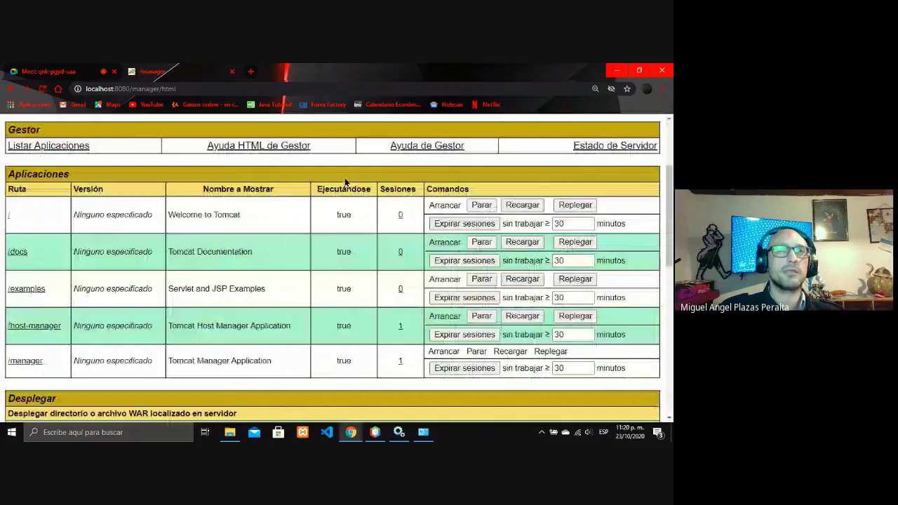
scroll(344, 181, "down", 6)
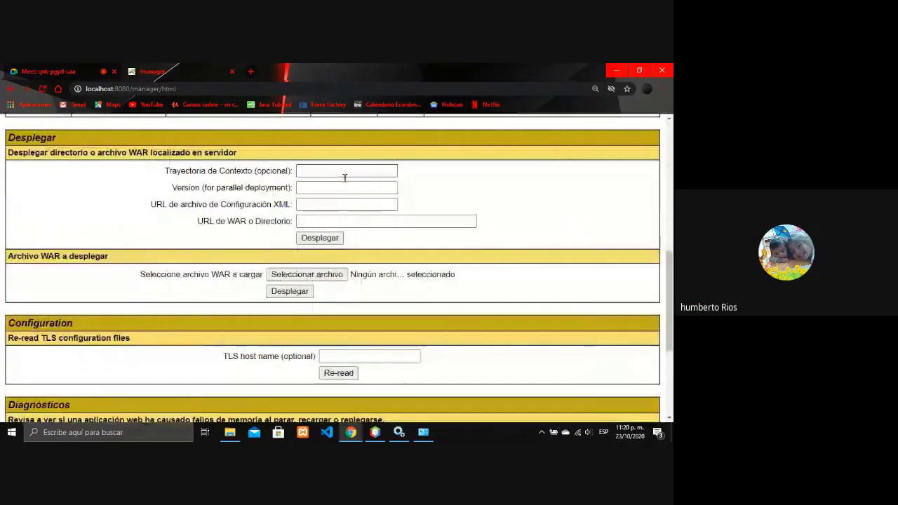
scroll(344, 177, "up", 6)
left_click(11, 89)
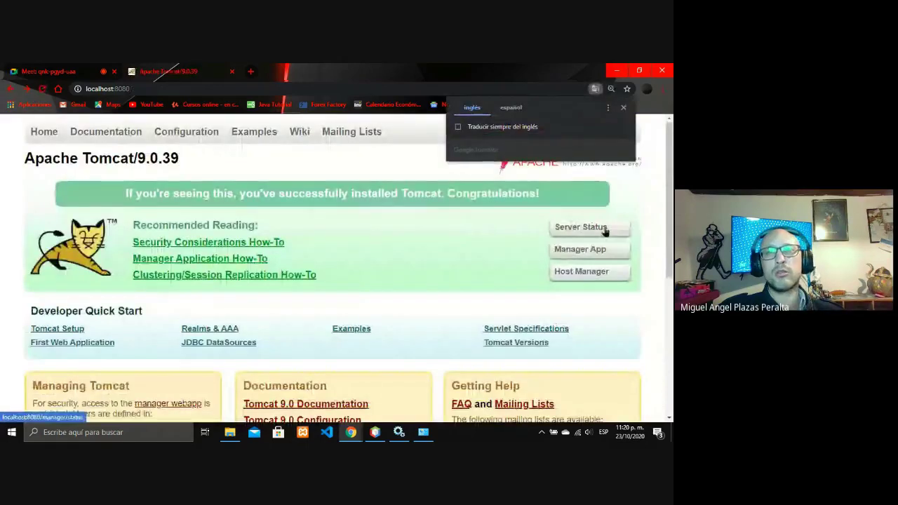
View the Tomcat server status page, then go back to localhost:8080.
left_click(604, 229)
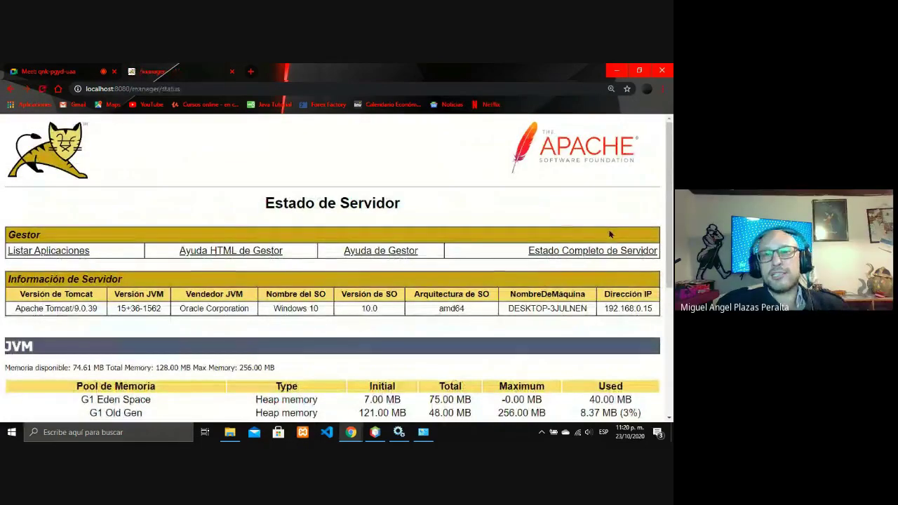
left_click(9, 94)
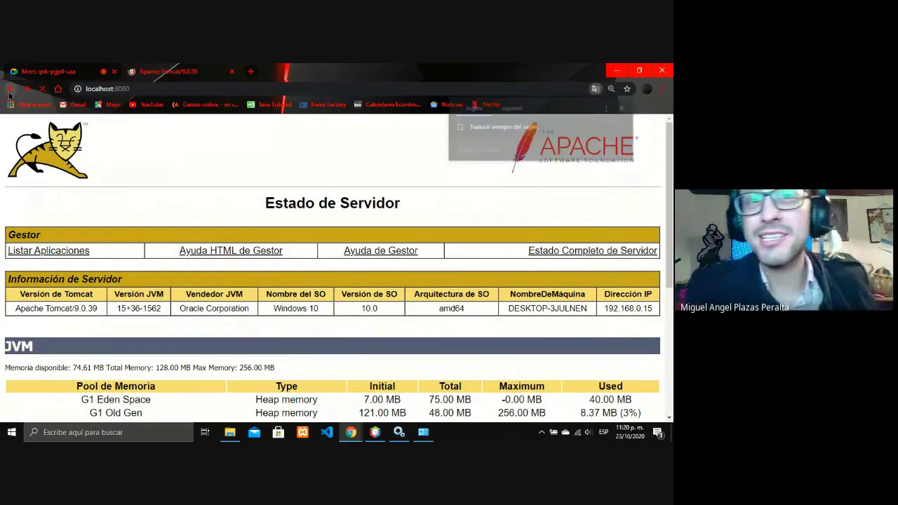
Switch to the Meet tab and bring up the options for the ongoing presentation.
left_click(42, 67)
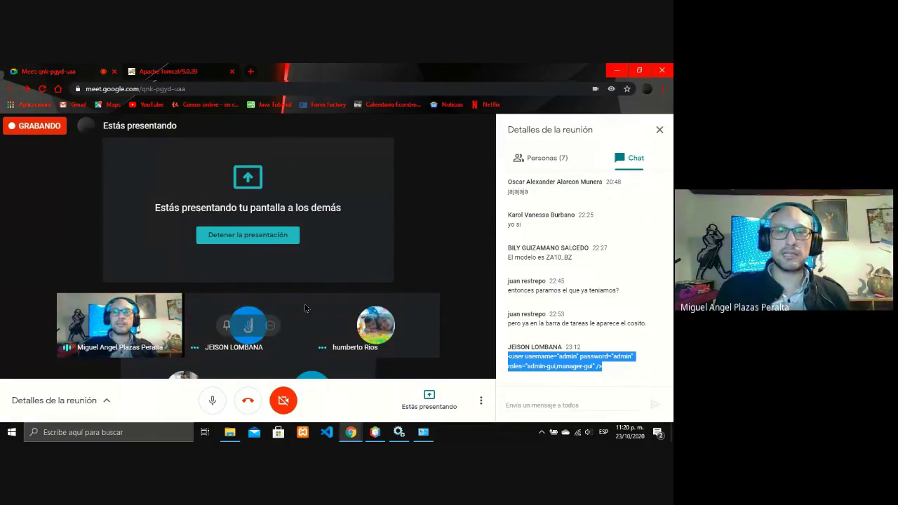
mouse_move(399, 432)
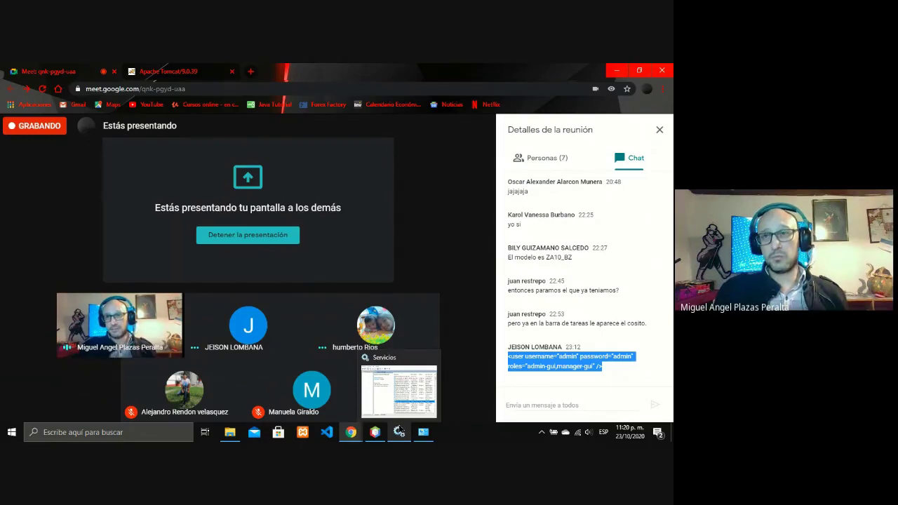
mouse_move(422, 408)
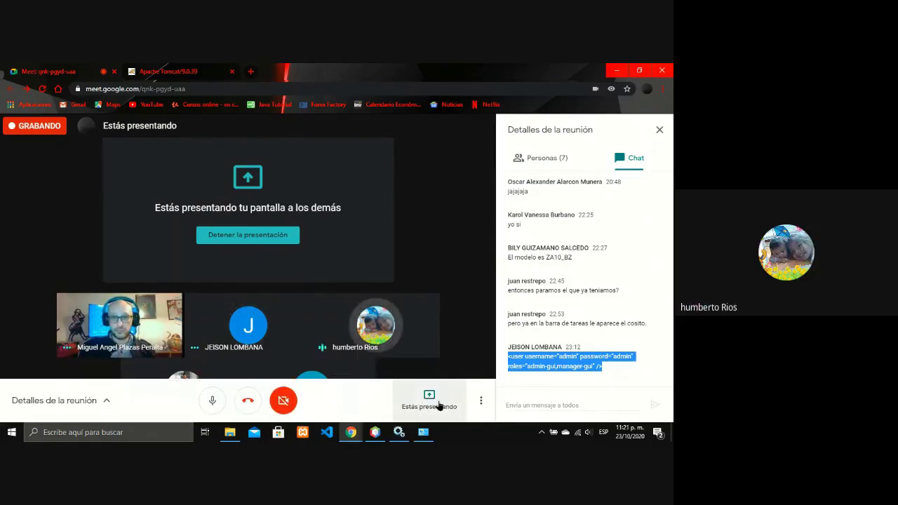
left_click(438, 406)
Stop presenting the screen and go back from the HTTP 500 error page.
left_click(433, 356)
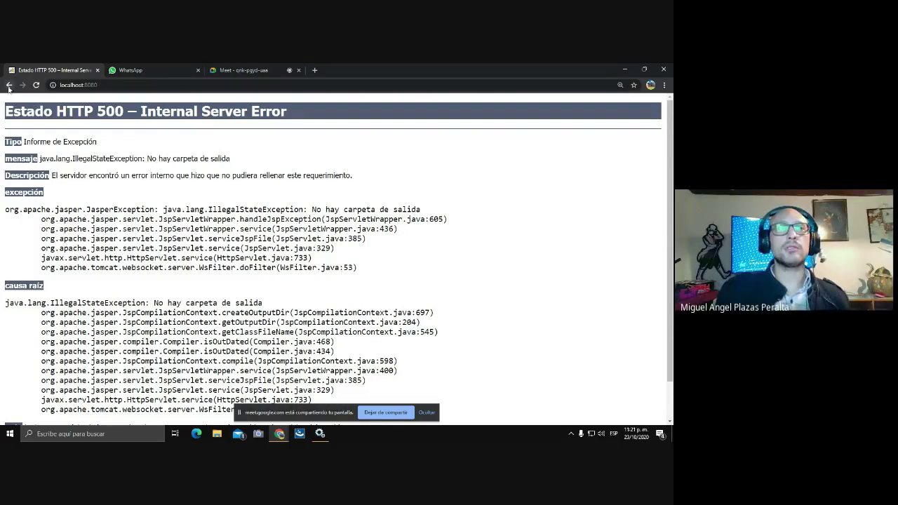
left_click(9, 85)
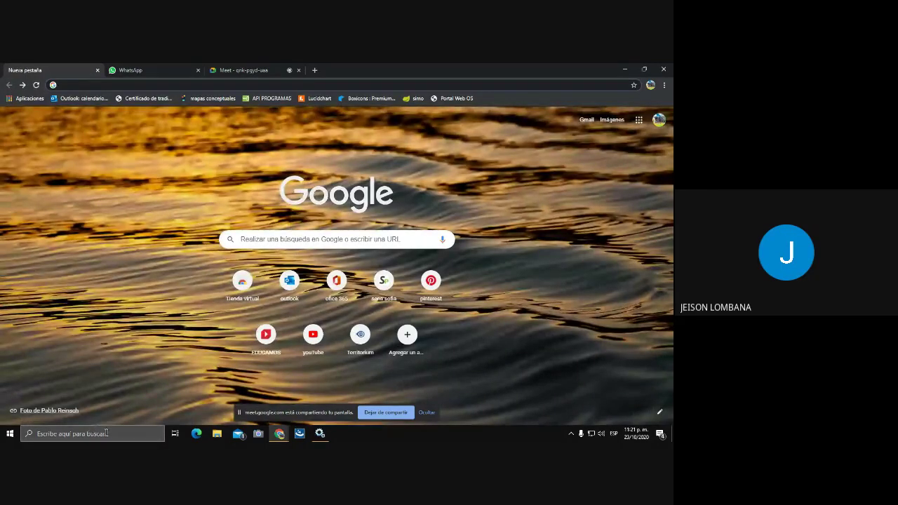
Minimize the browser and Services windows to reveal the desktop.
left_click(106, 433)
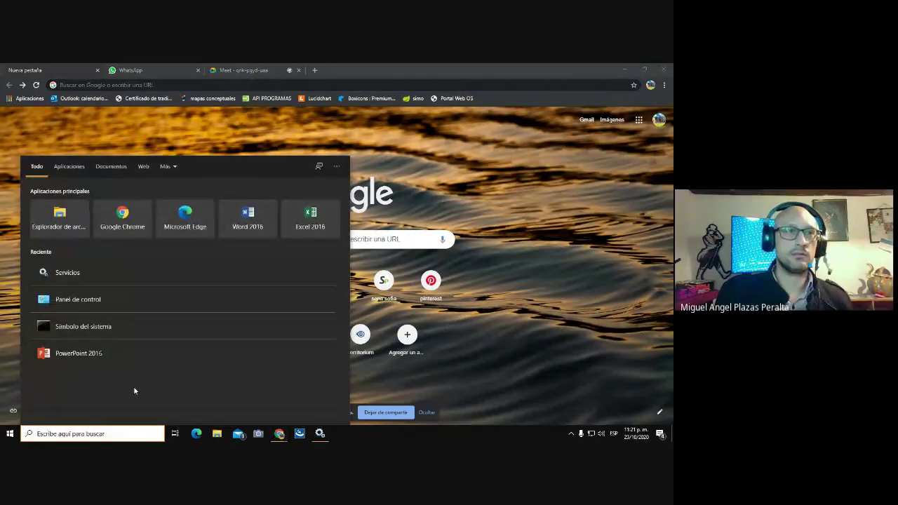
left_click(639, 75)
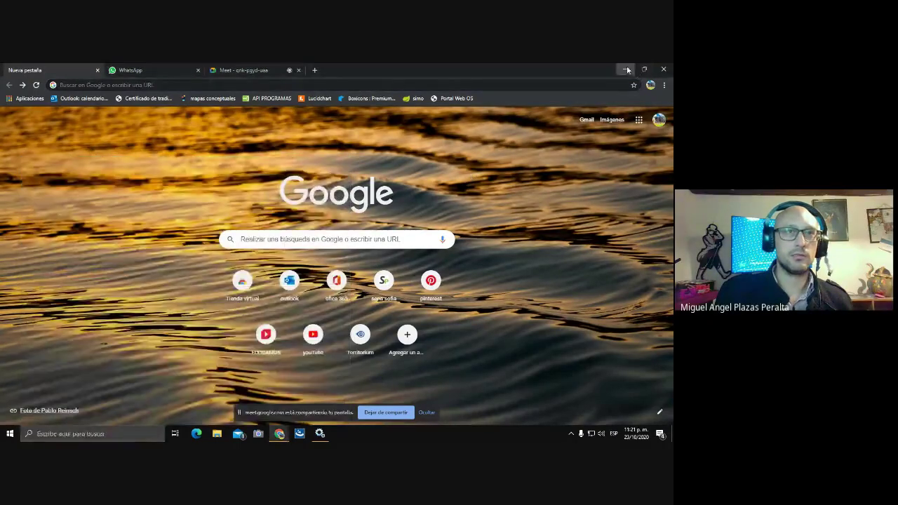
left_click(628, 69)
left_click(625, 70)
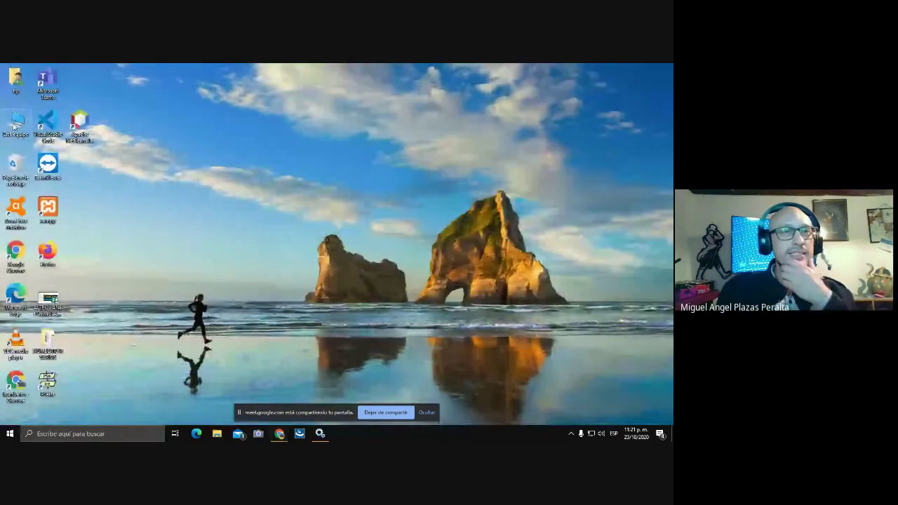
Open Este equipo and its system information page, then return to Services.
right_click(15, 125)
left_click(24, 129)
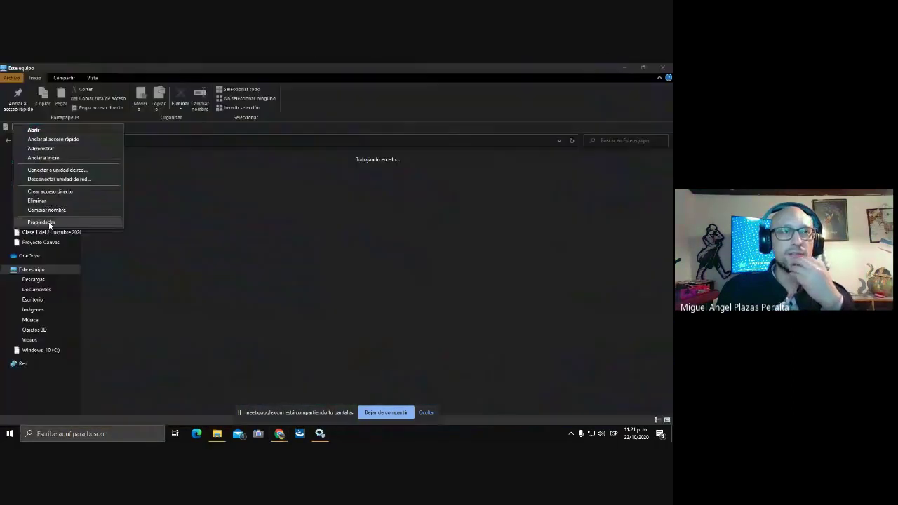
left_click(321, 436)
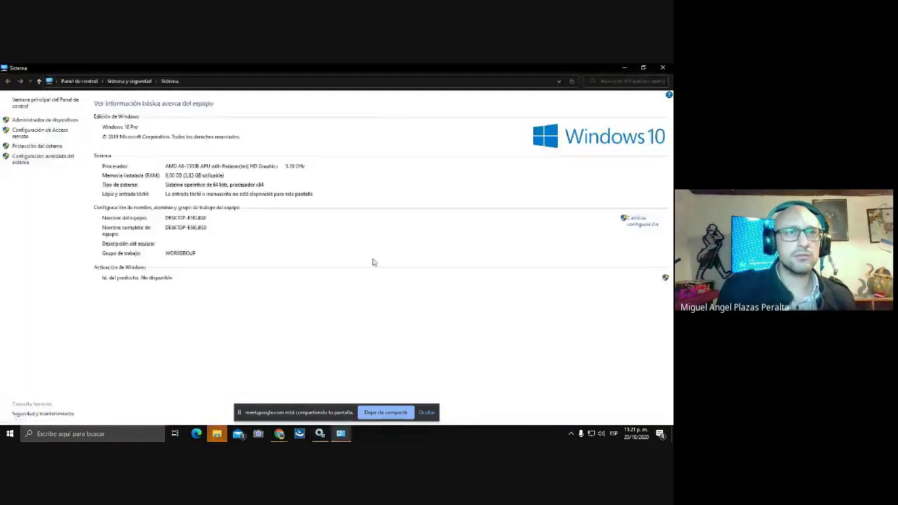
left_click(317, 435)
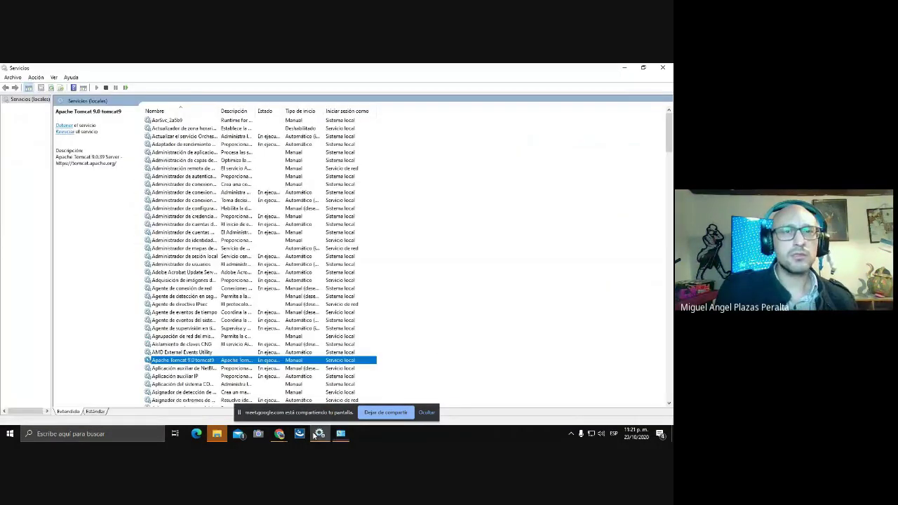
Stop the Apache Tomcat 9.0 tomcat9 service and switch back to the System window.
right_click(256, 363)
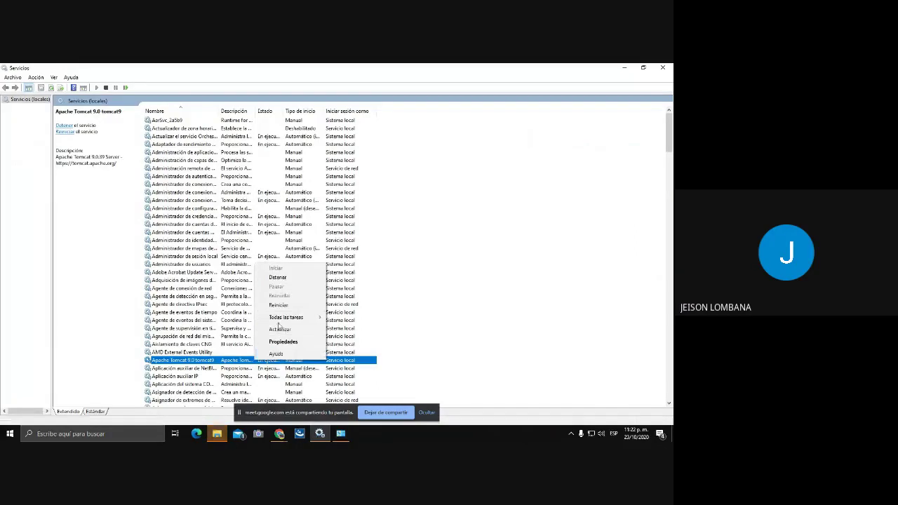
left_click(277, 278)
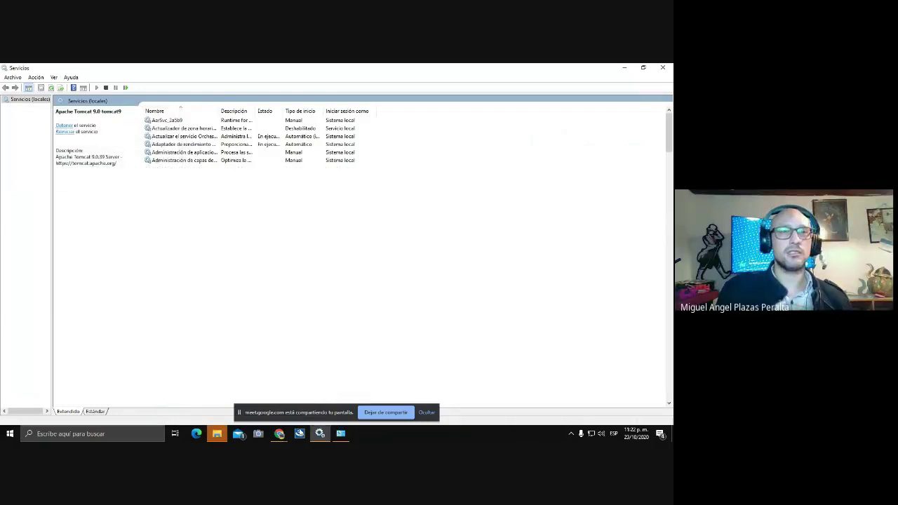
left_click(339, 435)
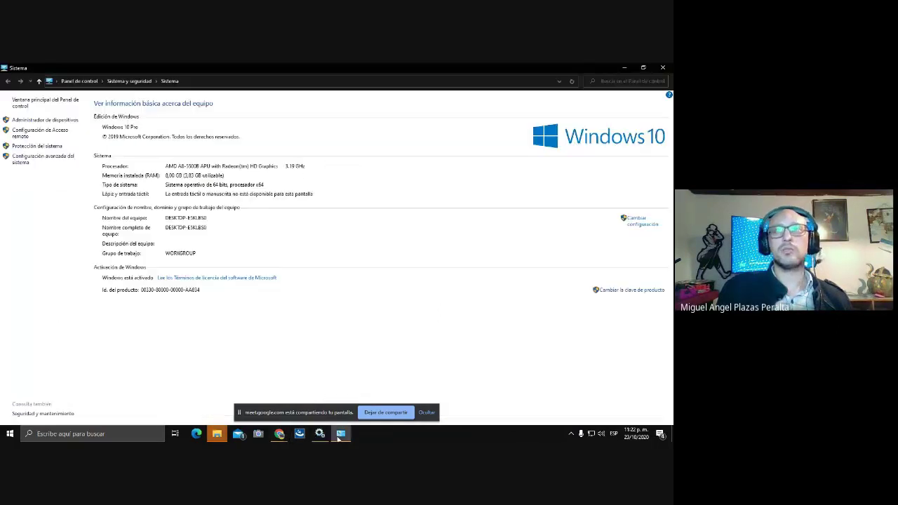
Open the environment variables and review the system Path entries.
left_click(34, 160)
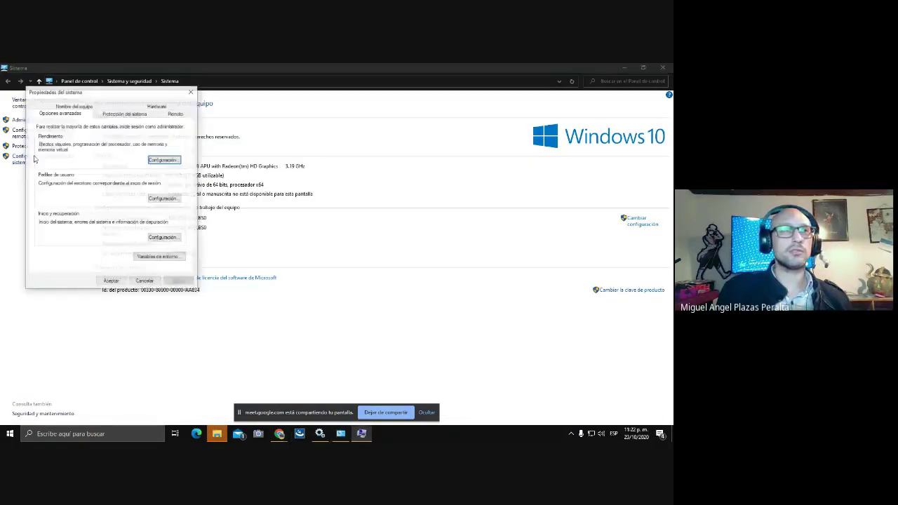
left_click(160, 257)
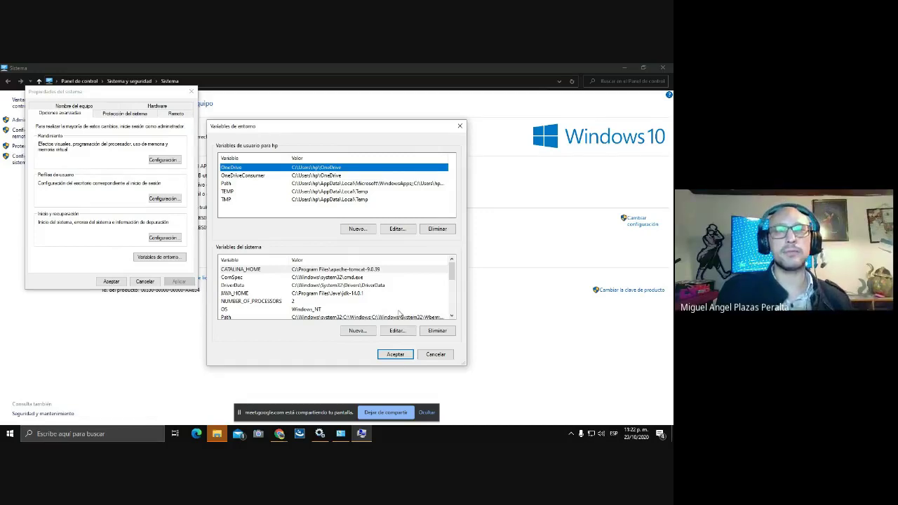
scroll(322, 305, "down", 1)
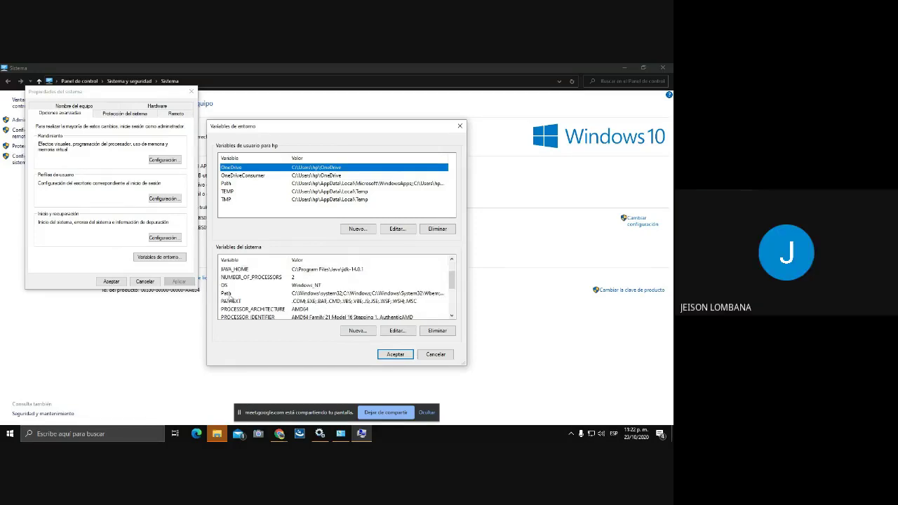
left_click(229, 295)
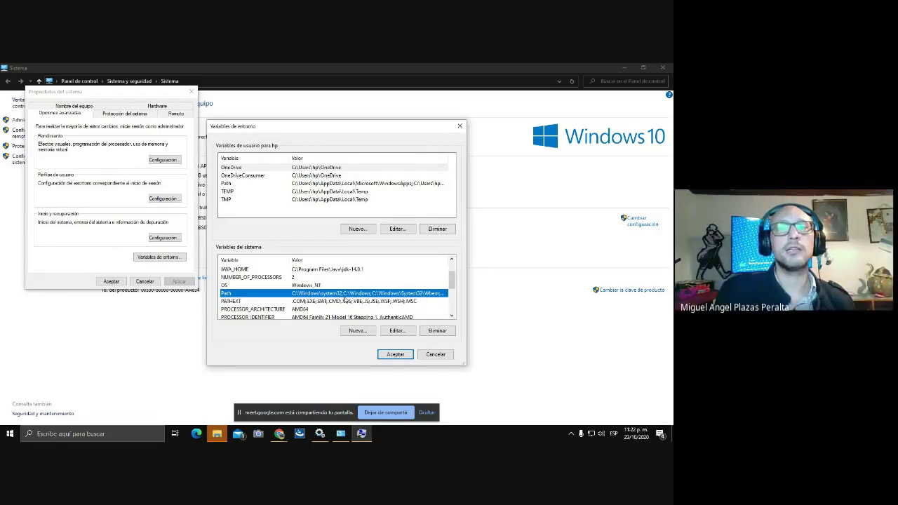
left_click(397, 331)
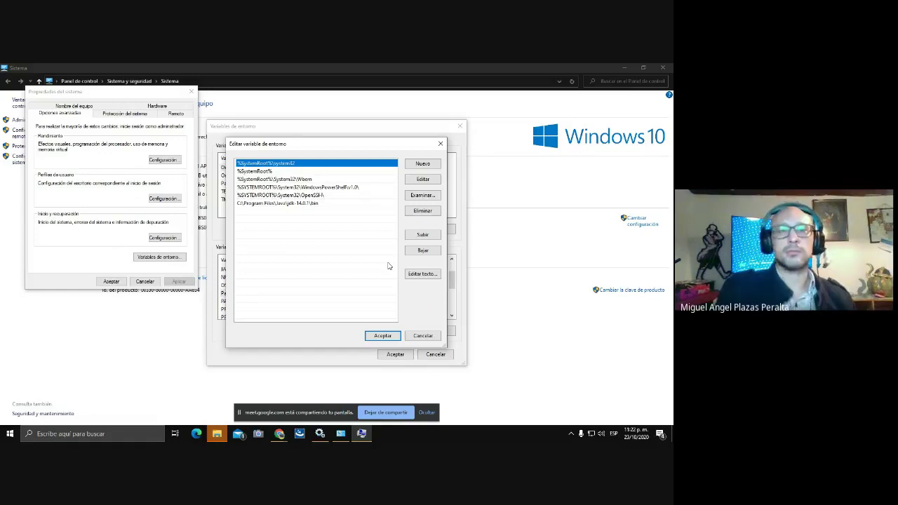
left_click(387, 337)
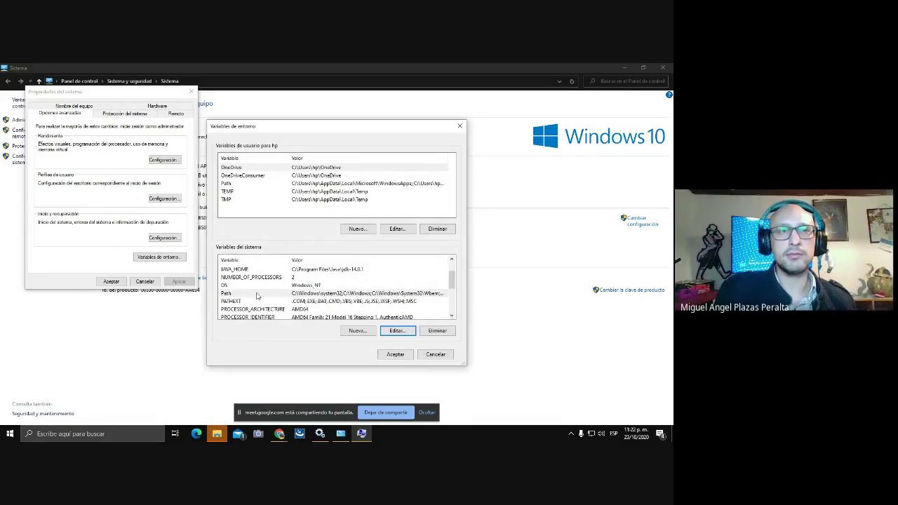
Select the CATALINA_HOME system variable for editing.
scroll(254, 279, "up", 1)
left_click(263, 270)
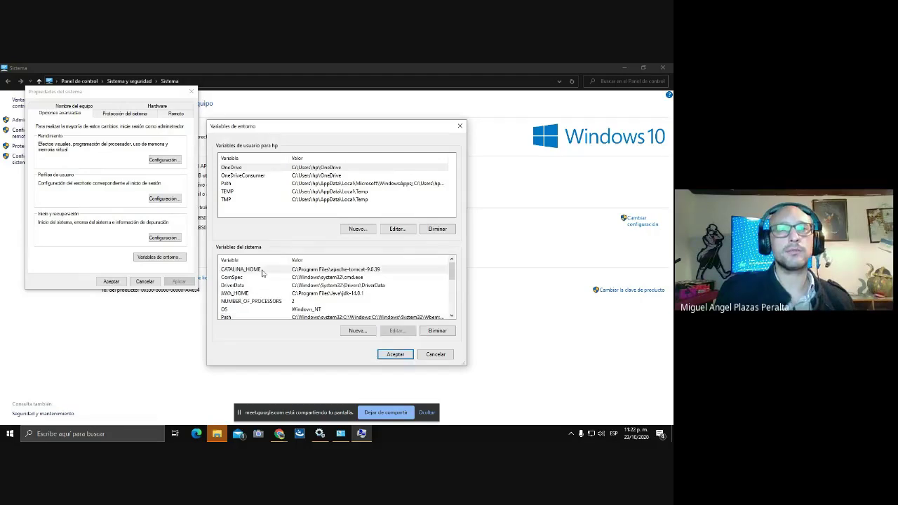
left_click(394, 331)
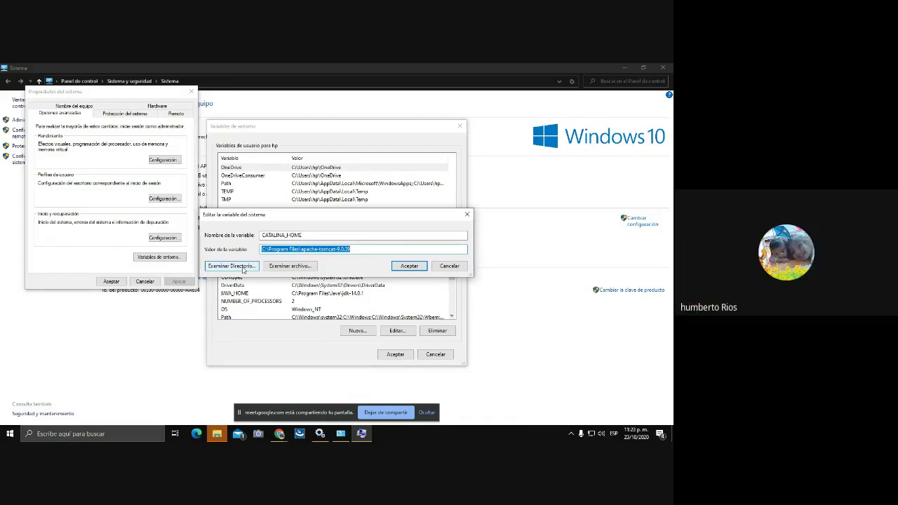
Browse to the C:\Program Files\apache-tomcat-9.0.39 folder for CATALINA_HOME.
left_click(243, 268)
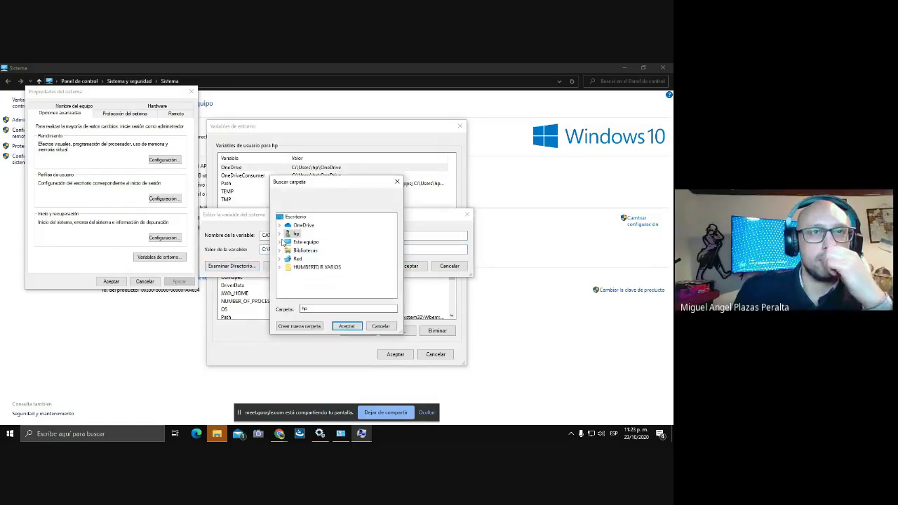
left_click(280, 241)
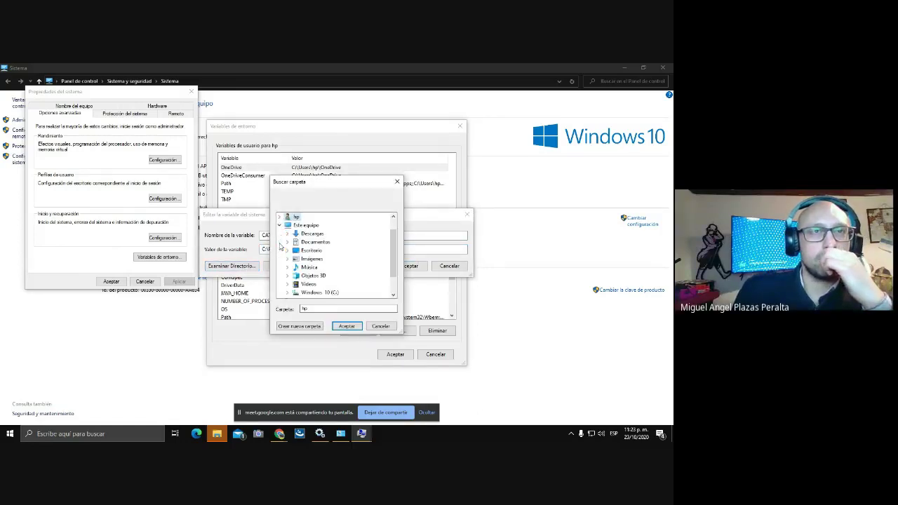
double_click(310, 292)
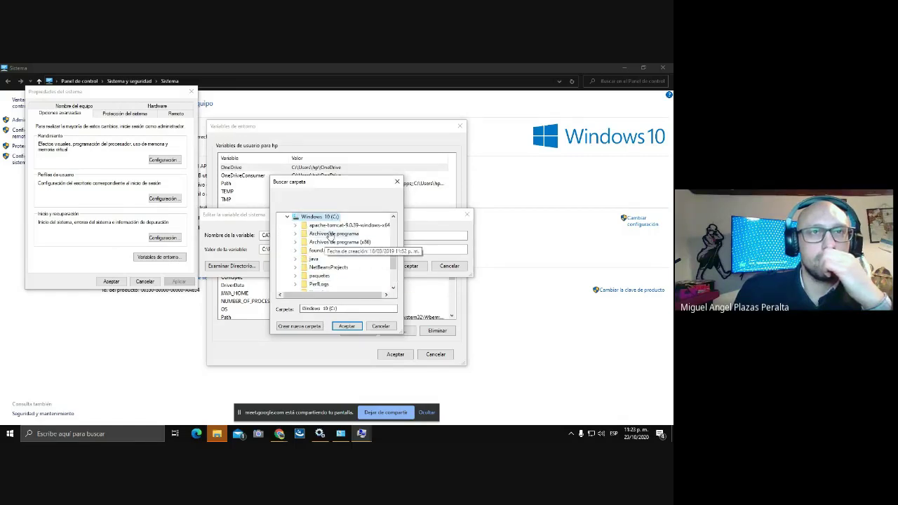
left_click(296, 234)
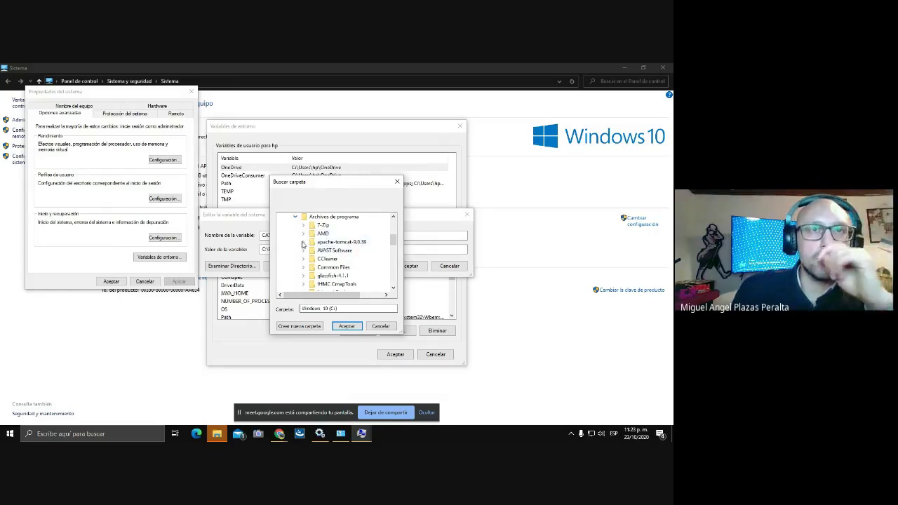
scroll(303, 239, "up", 2)
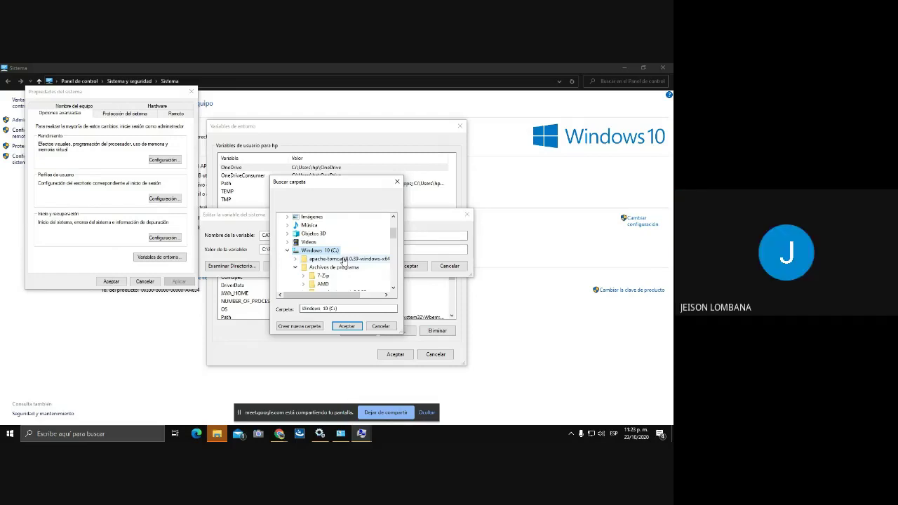
scroll(344, 261, "down", 1)
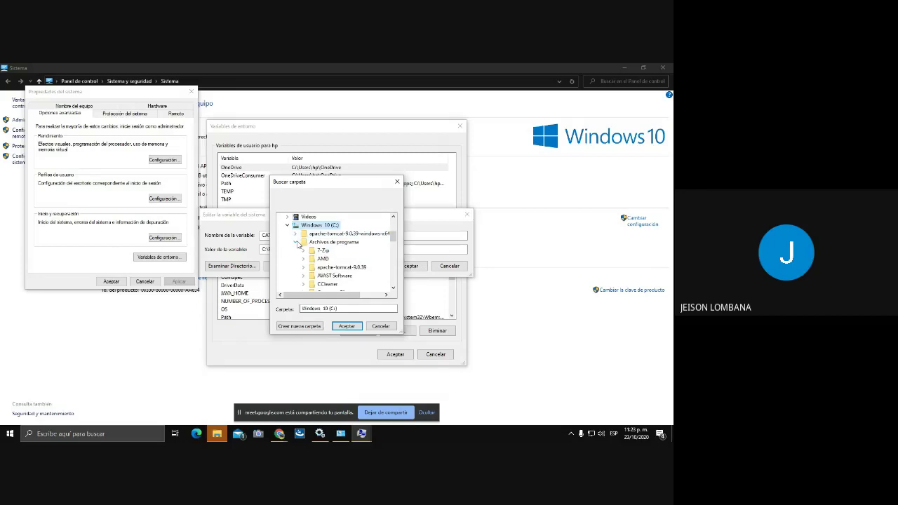
scroll(297, 244, "down", 1)
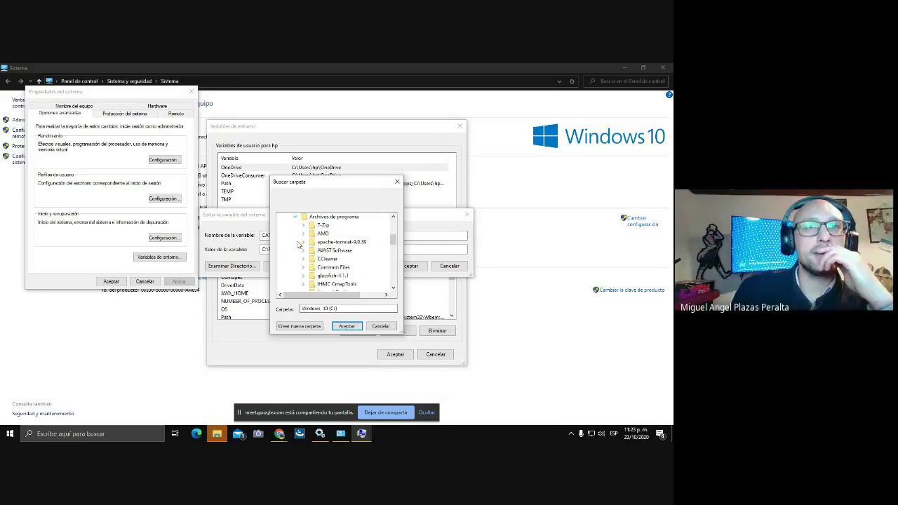
left_click(303, 242)
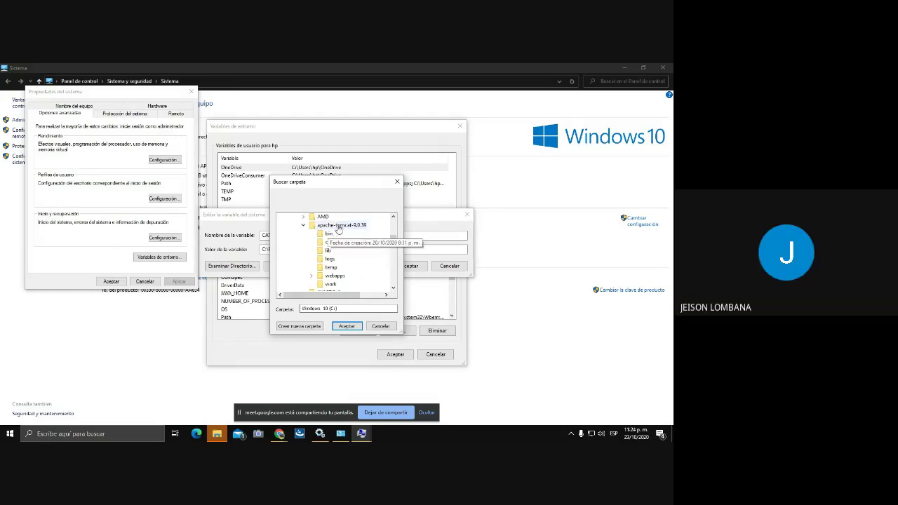
left_click(337, 226)
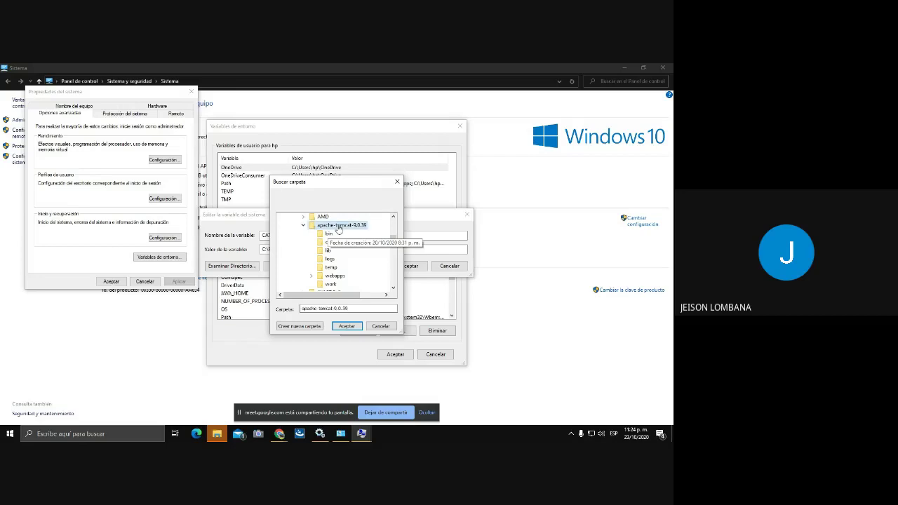
Confirm the folder as CATALINA_HOME's value and save the environment variables.
left_click(346, 327)
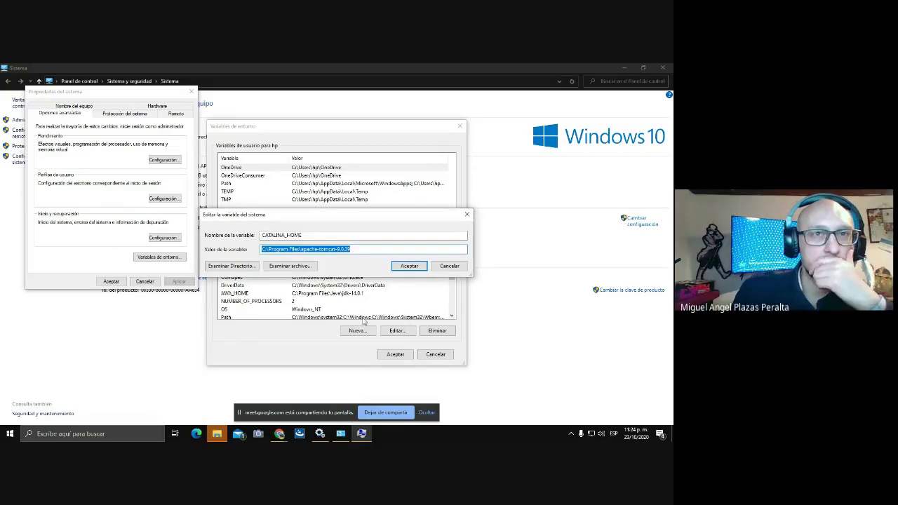
left_click(409, 266)
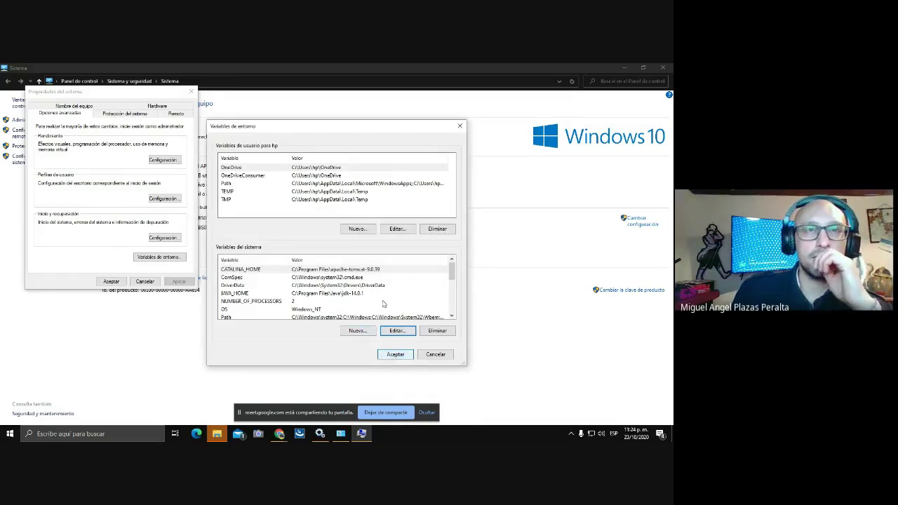
left_click(396, 355)
Close System Properties and start the Apache Tomcat 9.0 tomcat9 service.
left_click(103, 282)
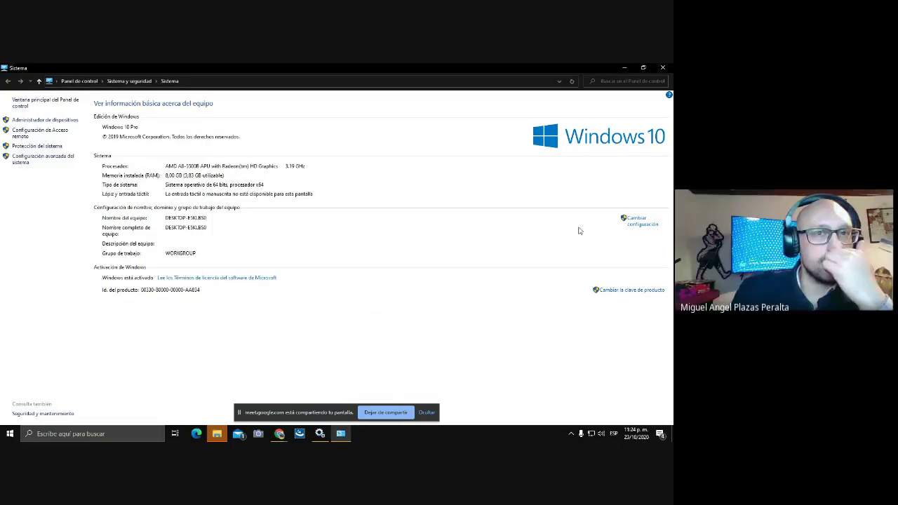
left_click(621, 67)
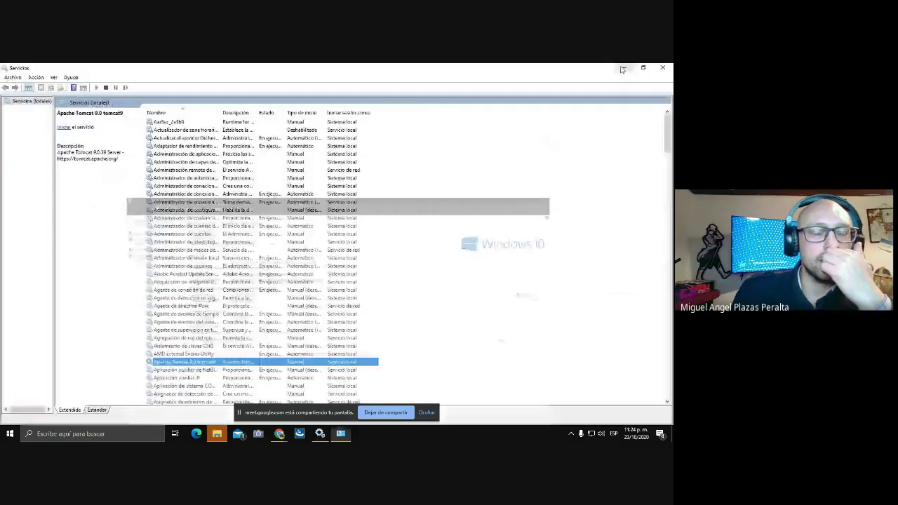
right_click(249, 362)
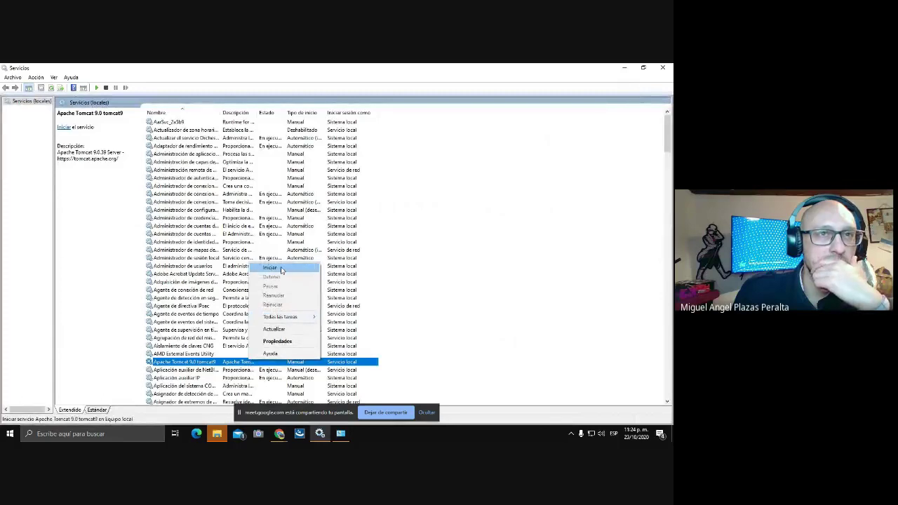
left_click(280, 269)
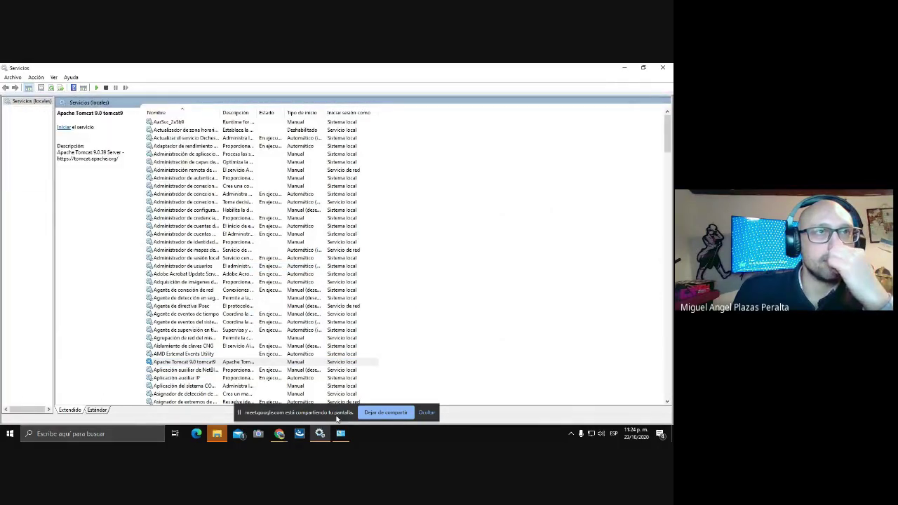
left_click(279, 435)
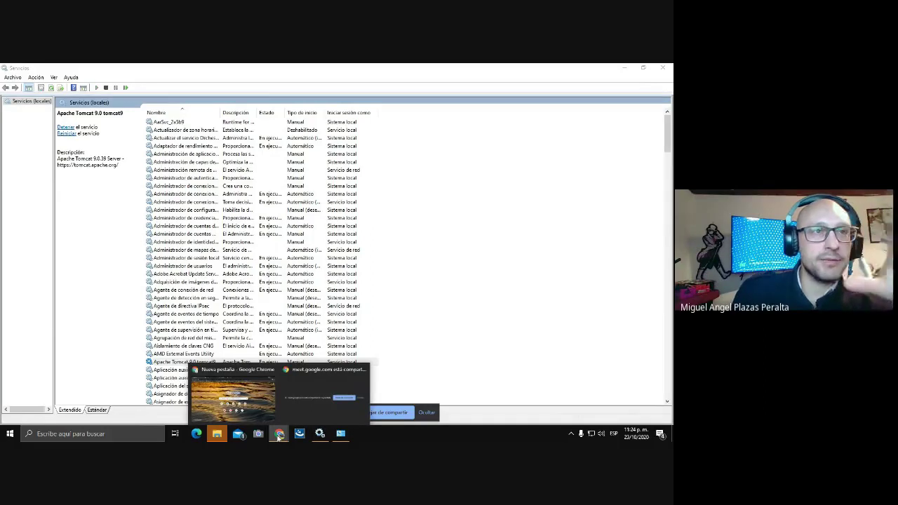
Bring Chrome's new tab window to the front, checking Services and the notification area.
left_click(235, 392)
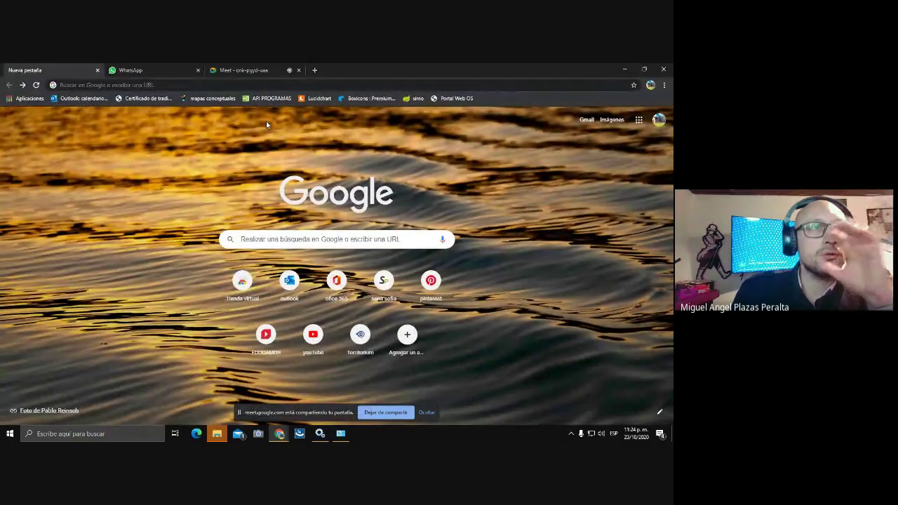
left_click(321, 434)
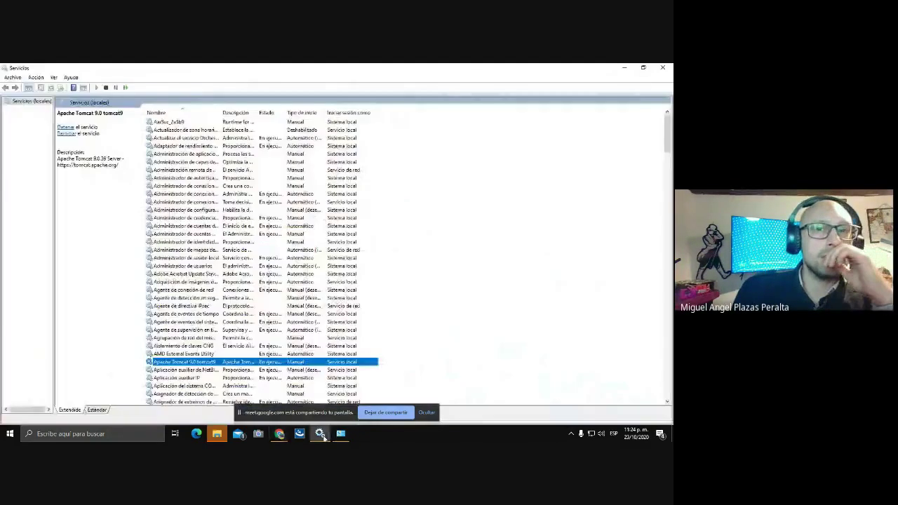
mouse_move(279, 433)
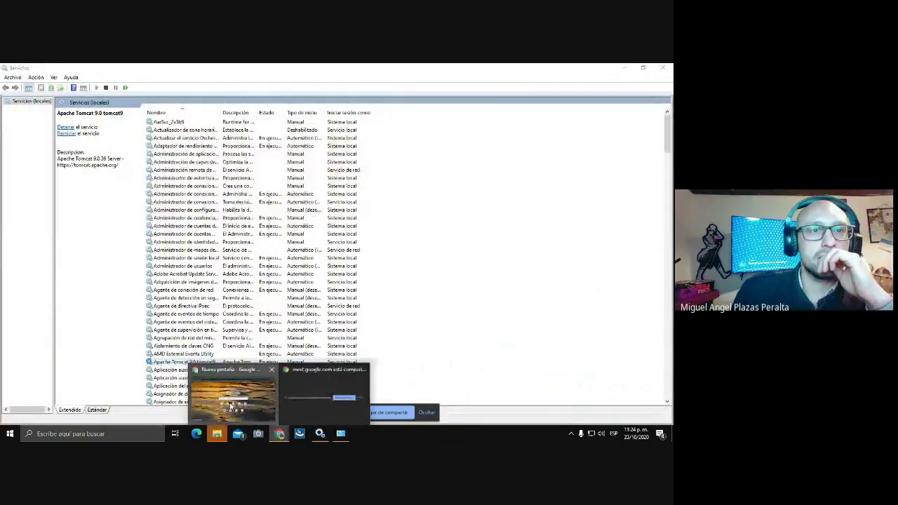
left_click(233, 409)
left_click(175, 85)
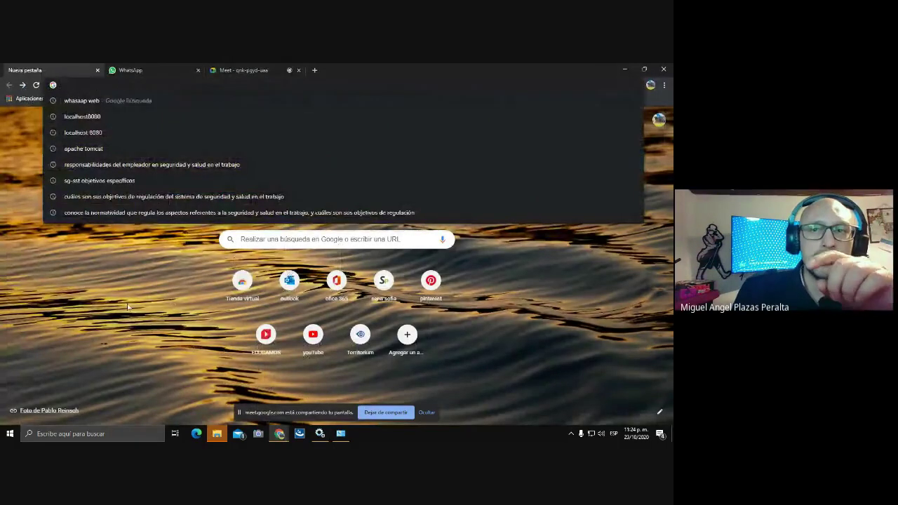
left_click(456, 358)
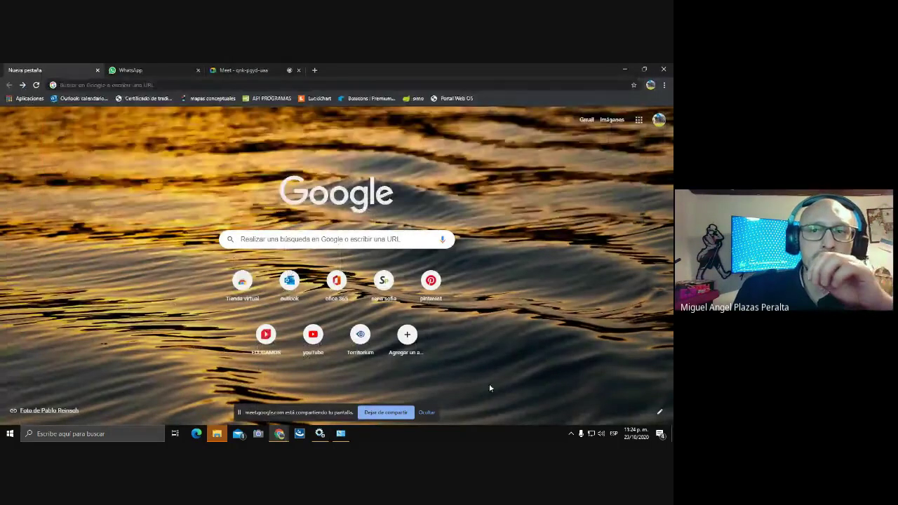
left_click(571, 435)
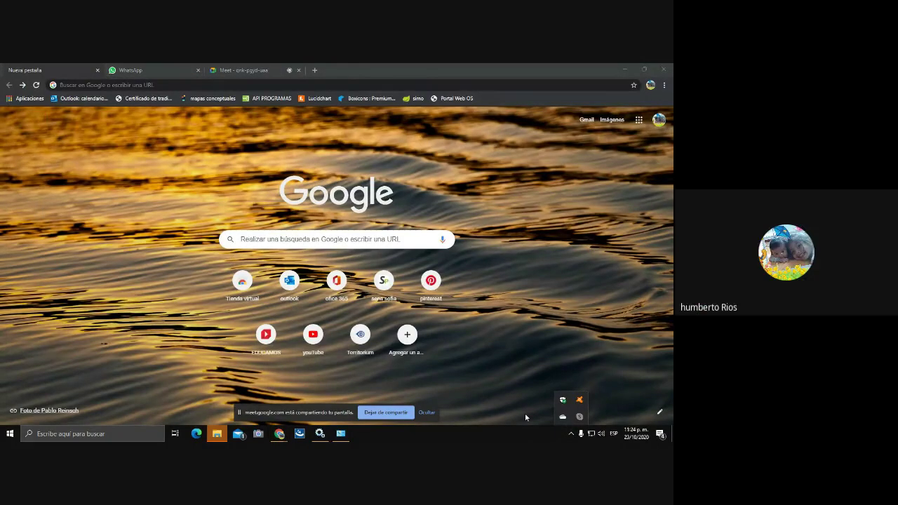
left_click(127, 85)
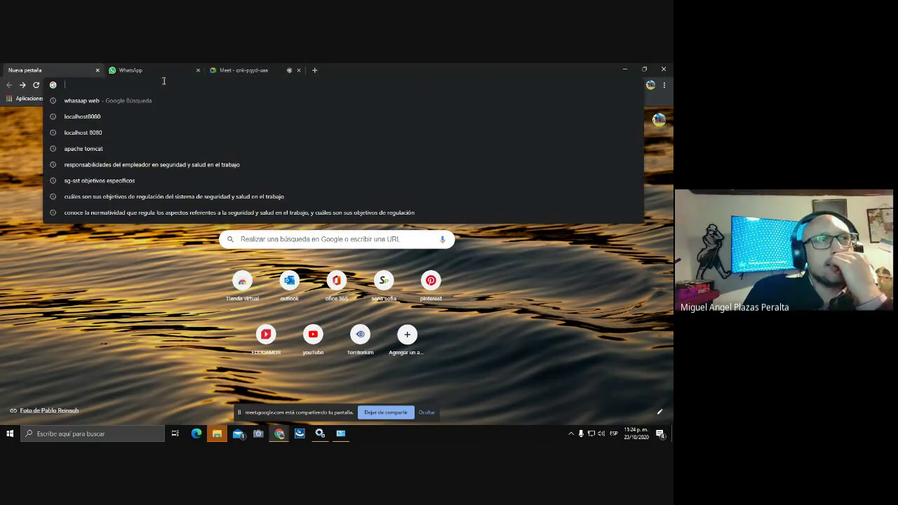
type("hh")
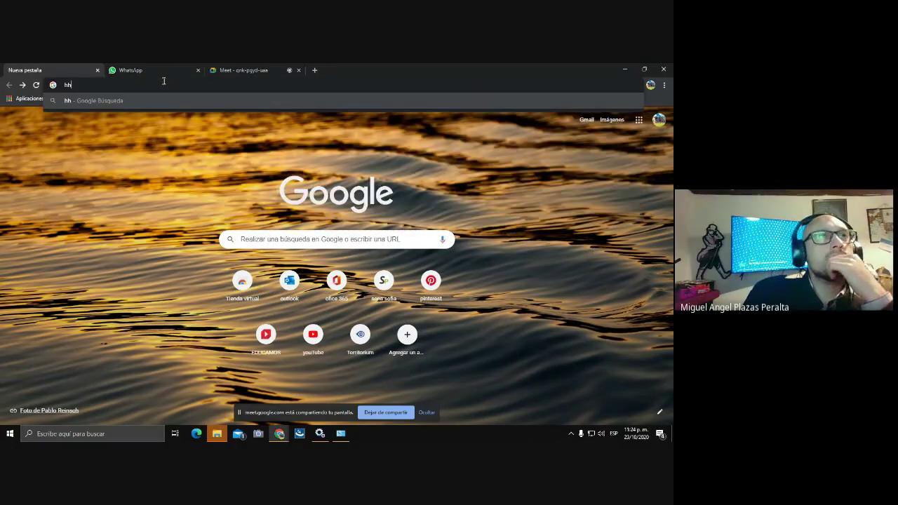
key("BackSpace")
type("tt")
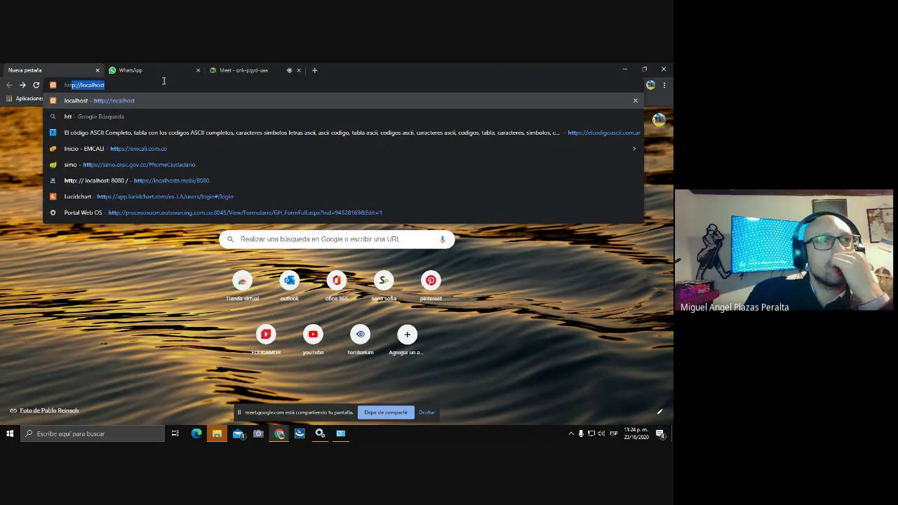
type("p")
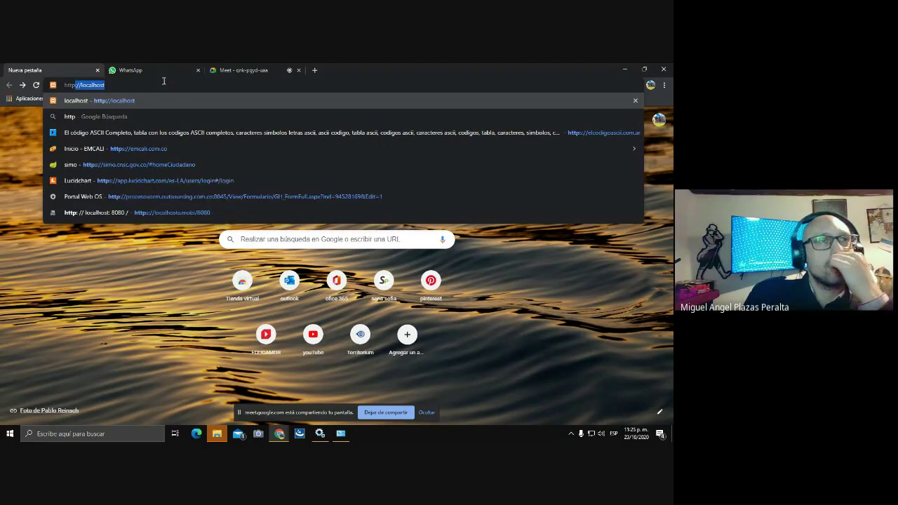
type(":")
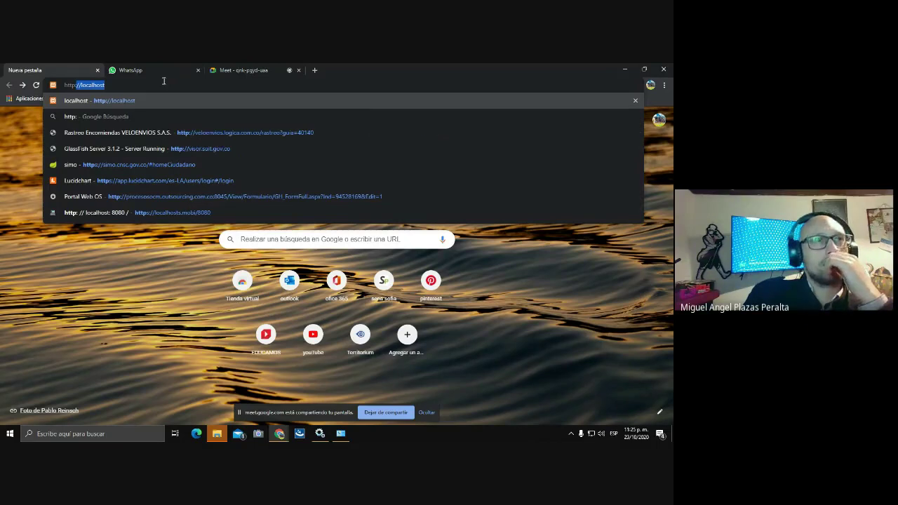
type("//local")
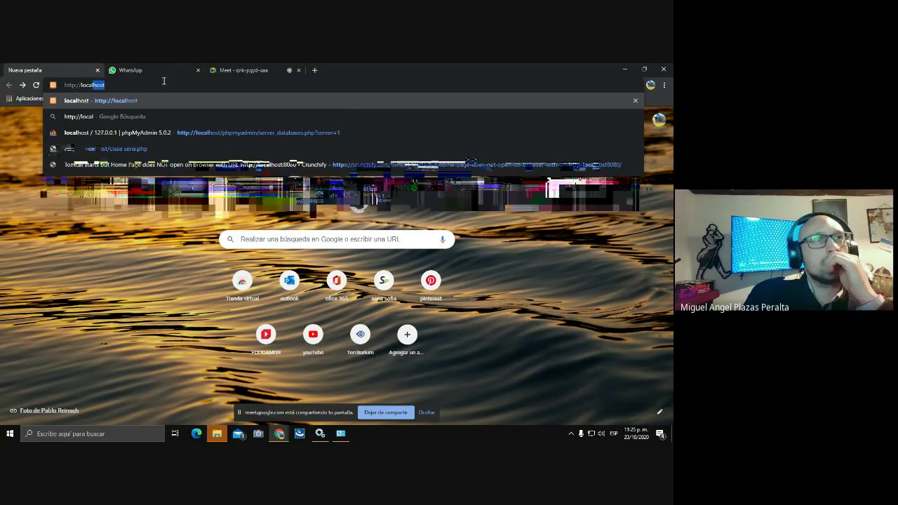
type("ho")
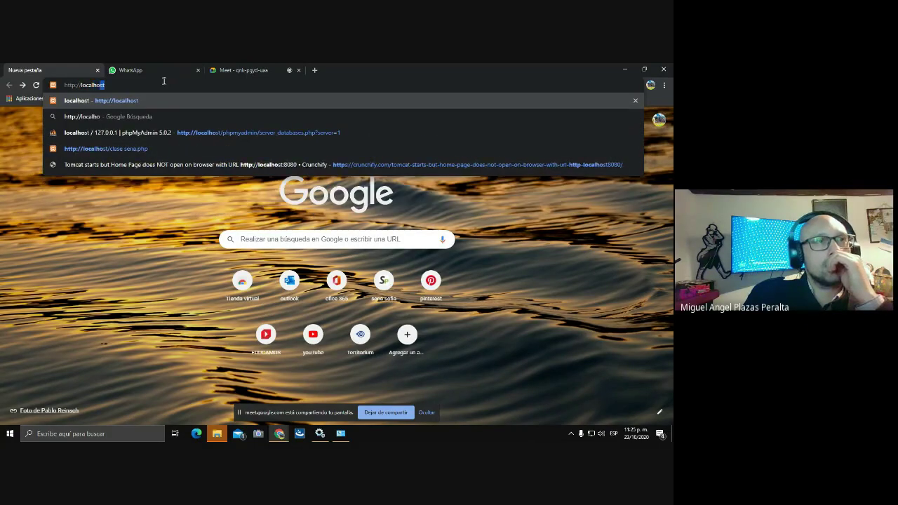
type("st:")
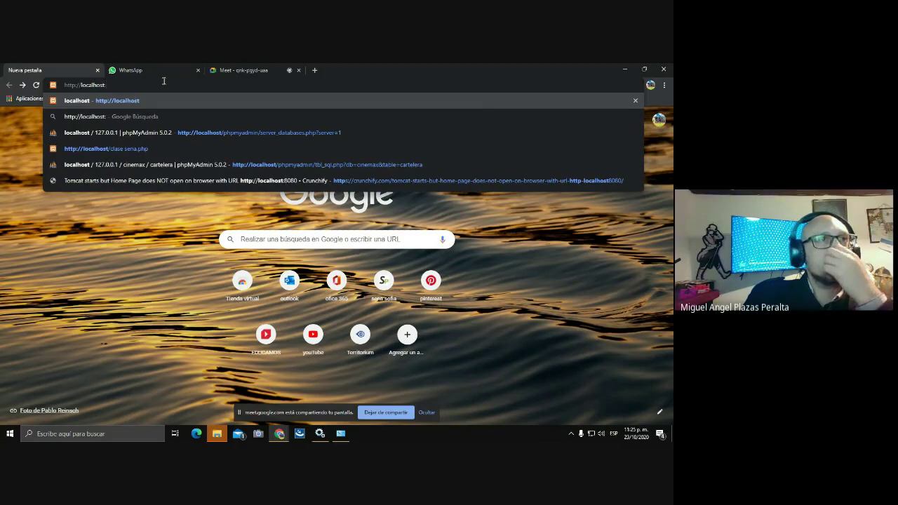
type("8080")
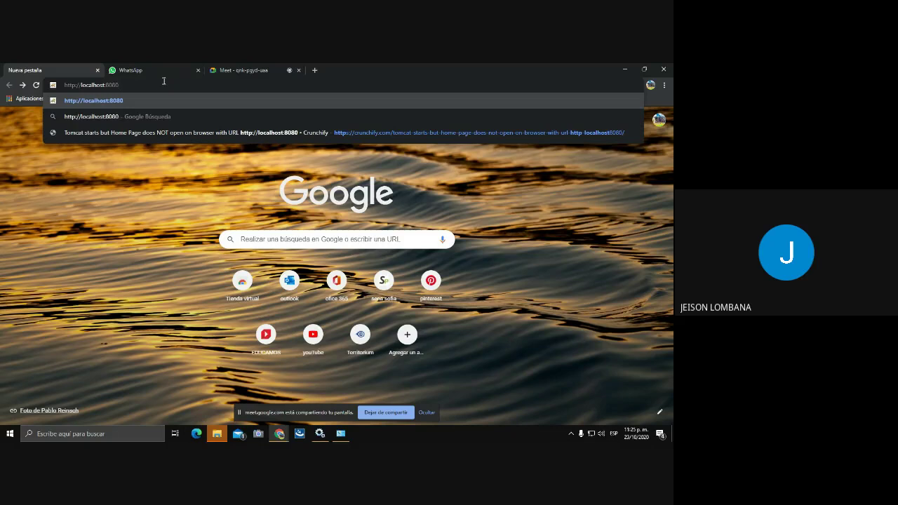
key("Return")
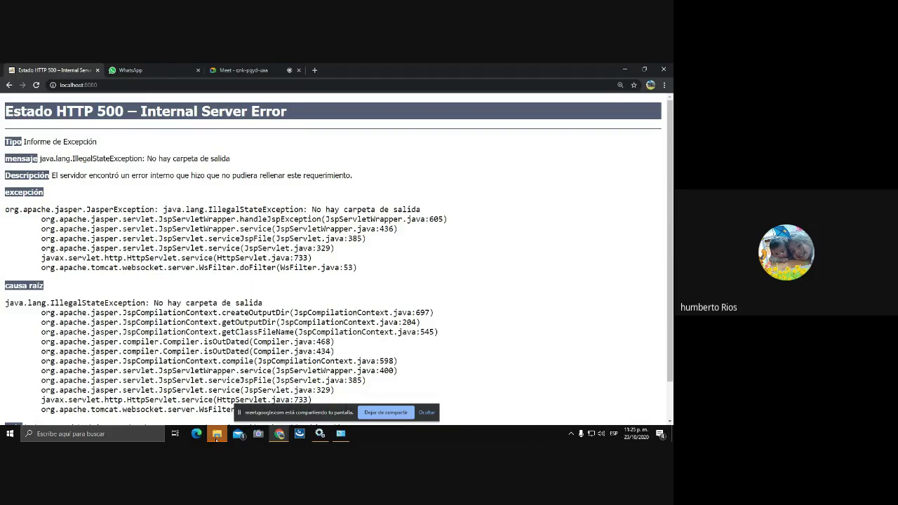
Check the localhost:8080 HTTP 500 error page behind File Explorer, then return to the Services window.
left_click(218, 430)
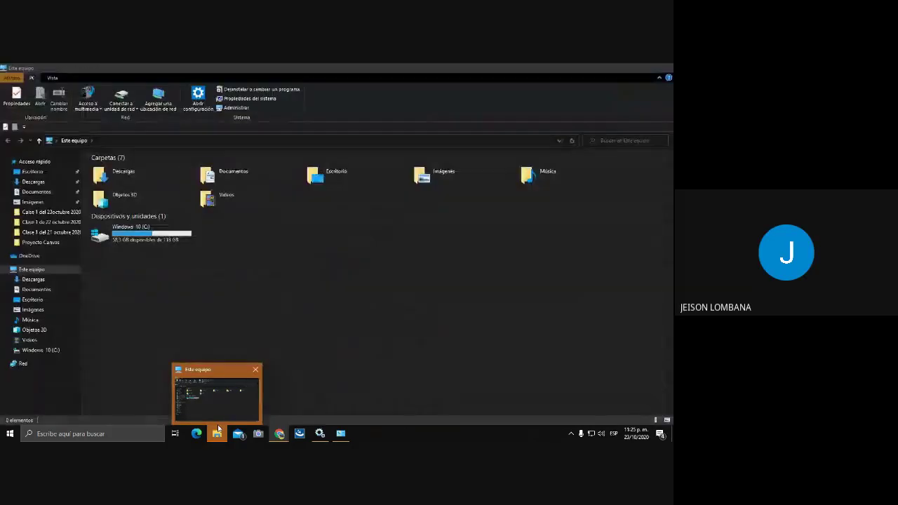
left_click(188, 403)
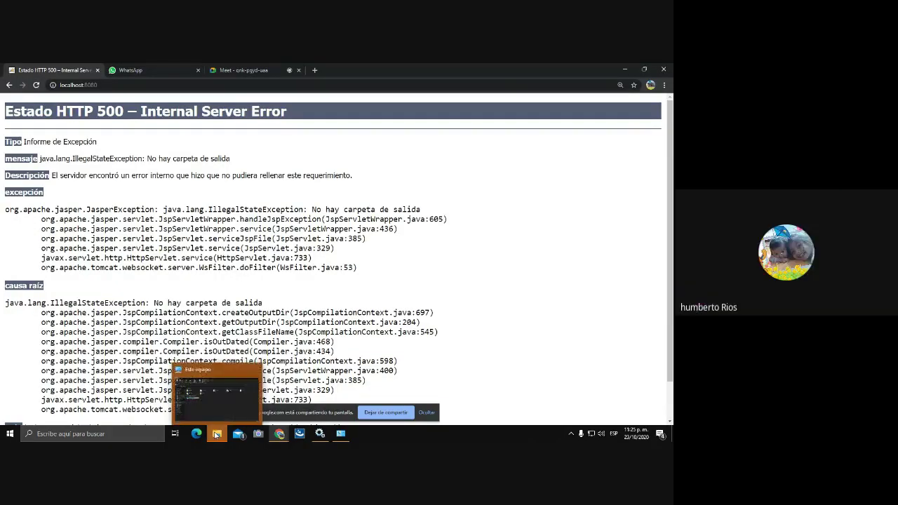
left_click(188, 389)
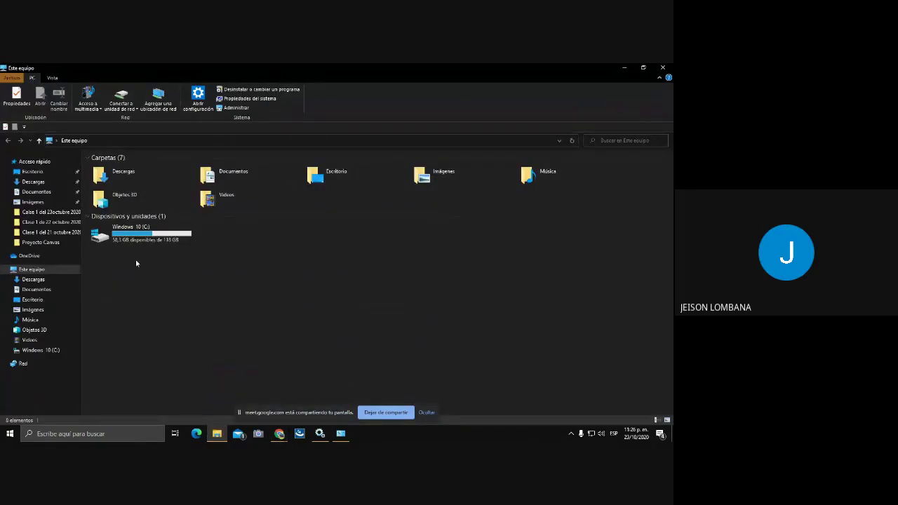
left_click(216, 434)
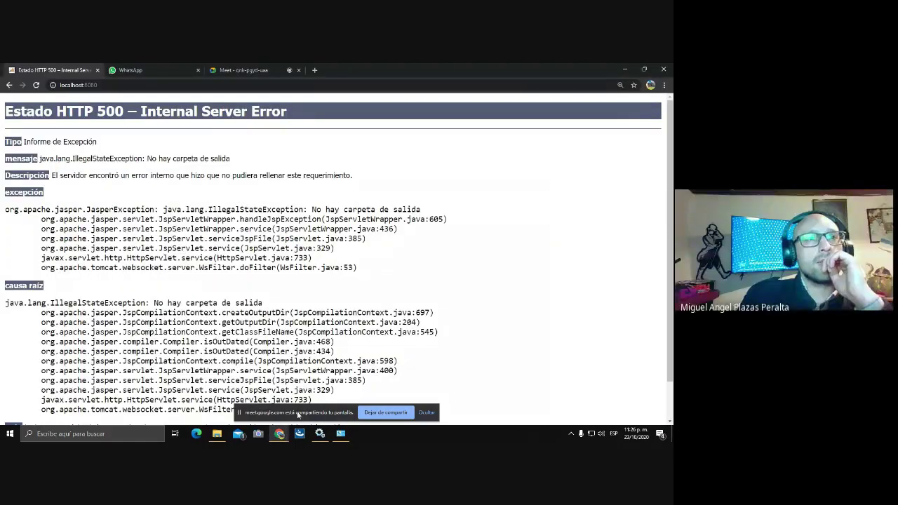
left_click(319, 434)
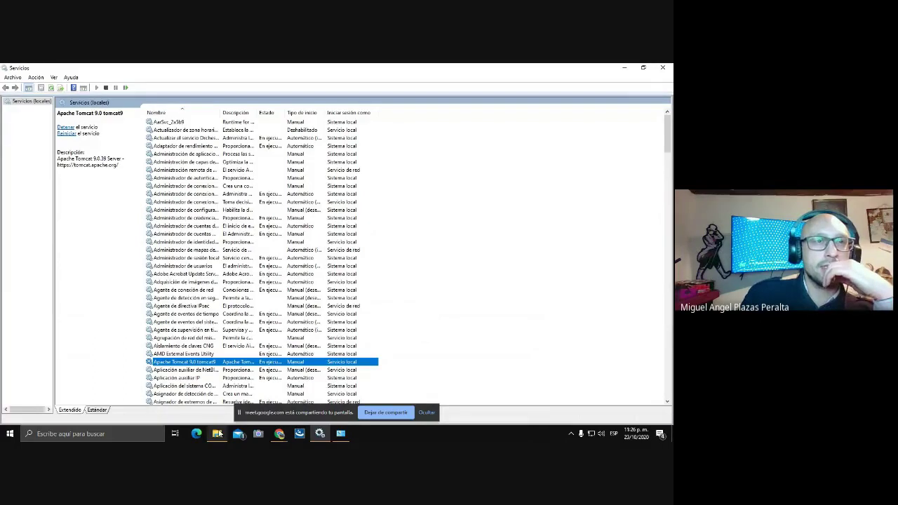
Delete the old apache-tomcat folder from the Windows 10 (C:) drive.
left_click(218, 433)
left_click(133, 237)
double_click(133, 237)
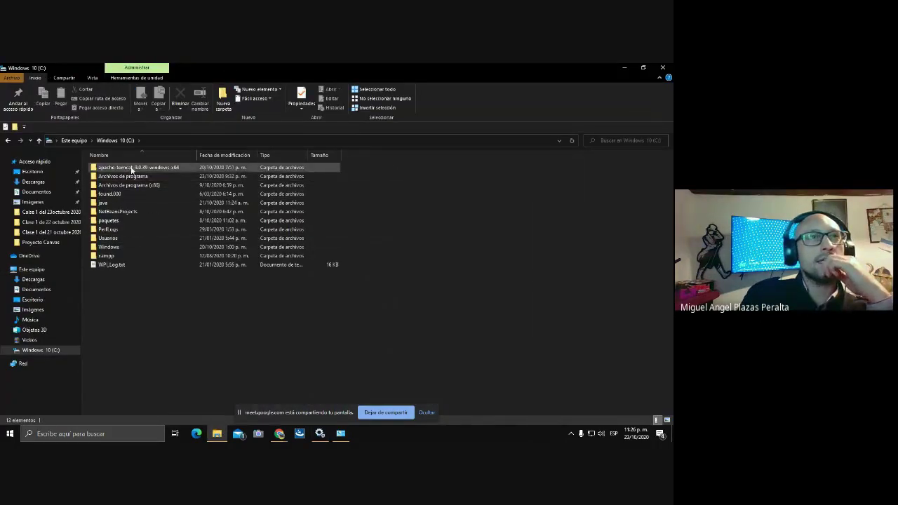
right_click(159, 169)
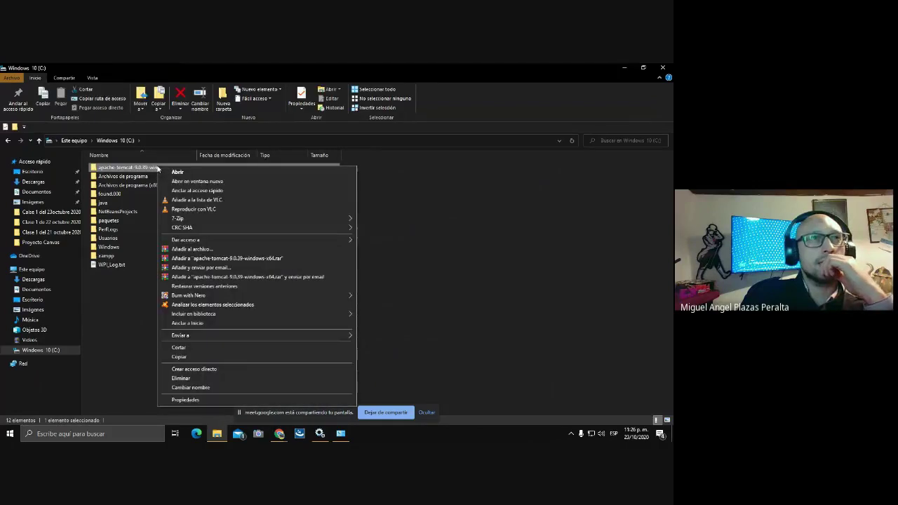
left_click(181, 378)
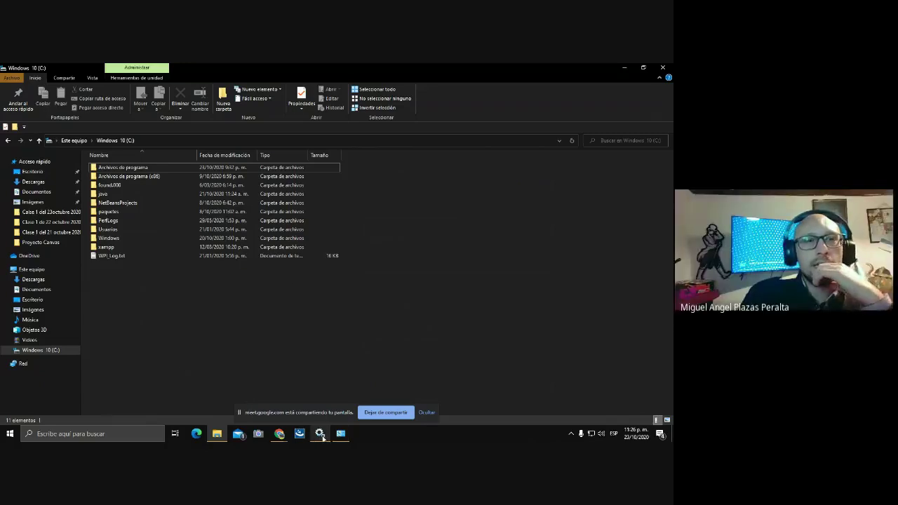
Bring the Chrome window with the HTTP 500 page forward and open a new tab.
mouse_move(322, 437)
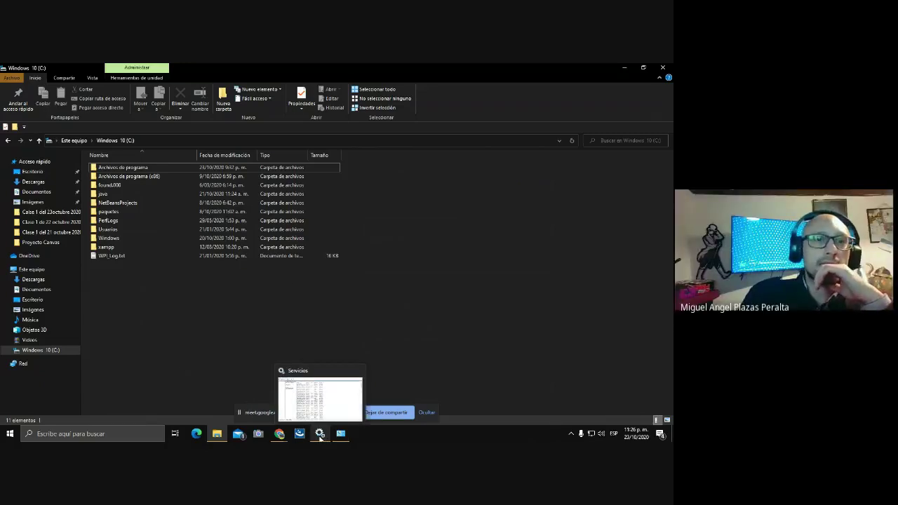
left_click(279, 435)
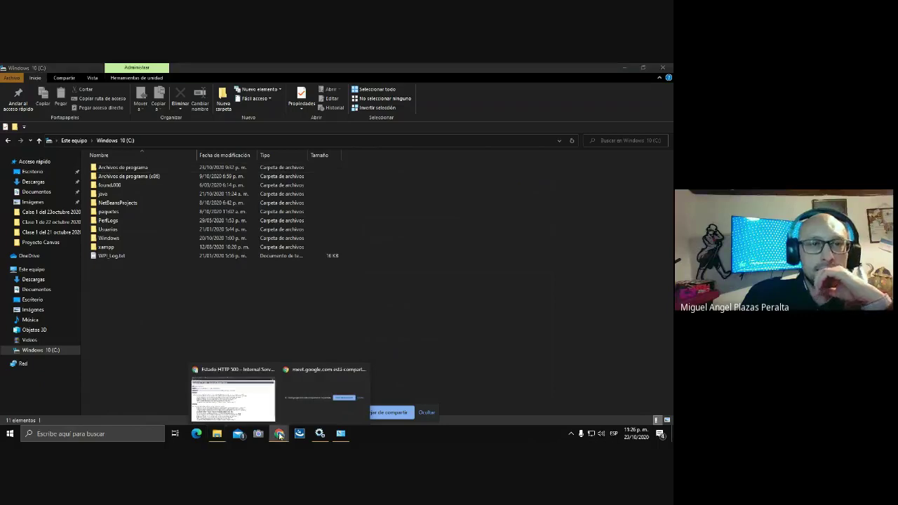
left_click(251, 412)
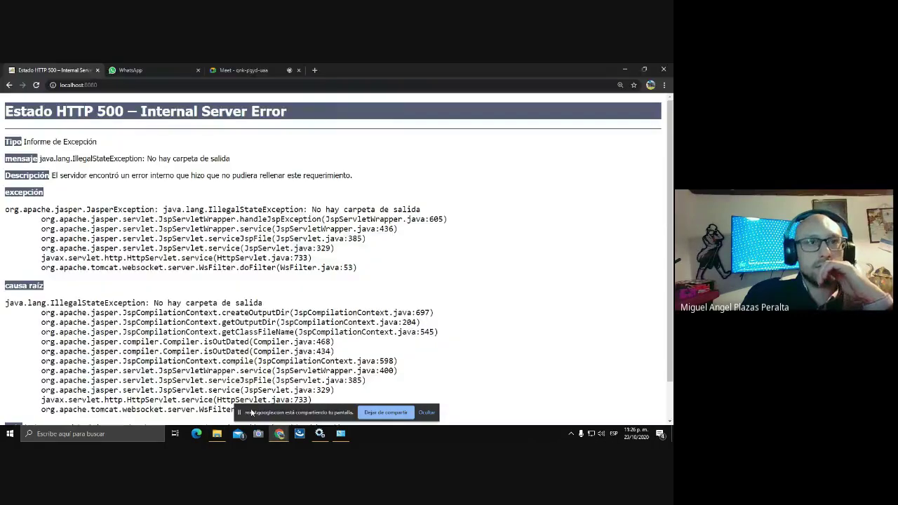
left_click(314, 70)
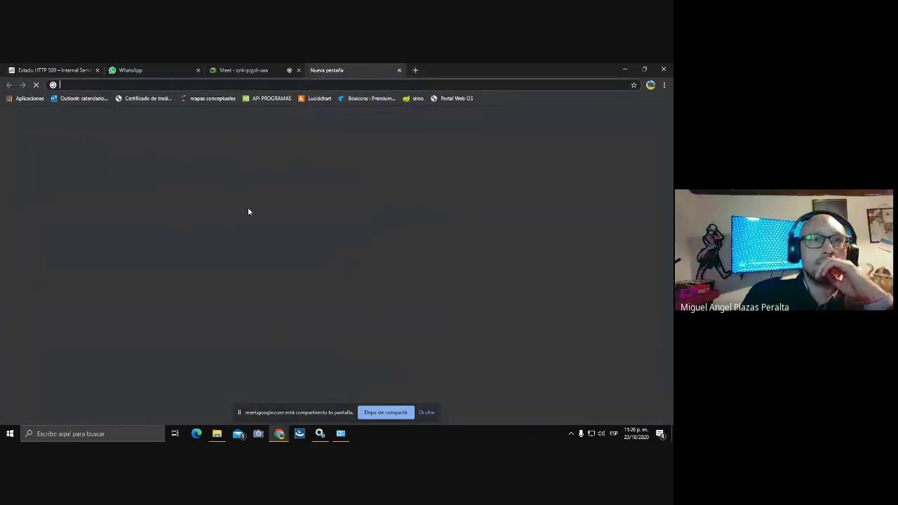
Stop the Apache Tomcat 9.0 tomcat9 service in Services.
left_click(320, 434)
right_click(286, 362)
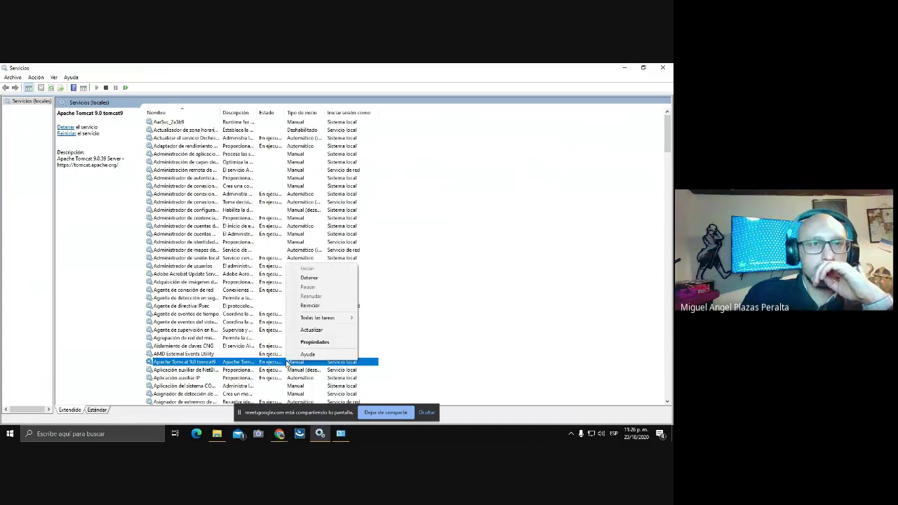
left_click(309, 278)
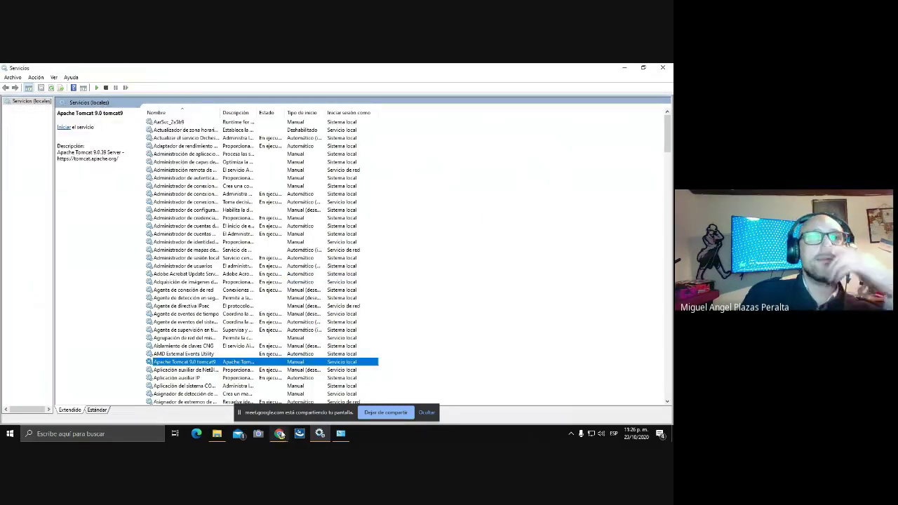
mouse_move(279, 435)
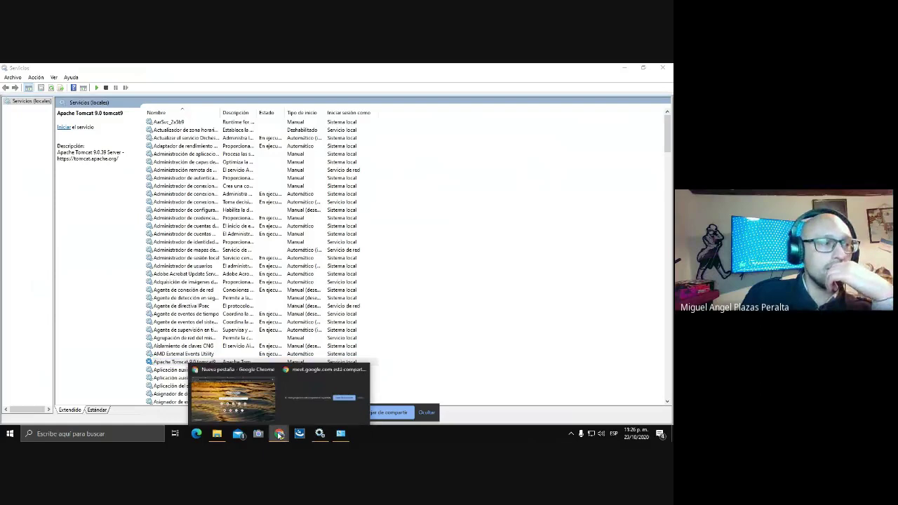
Search Google for apache tomcat from the new tab.
left_click(247, 405)
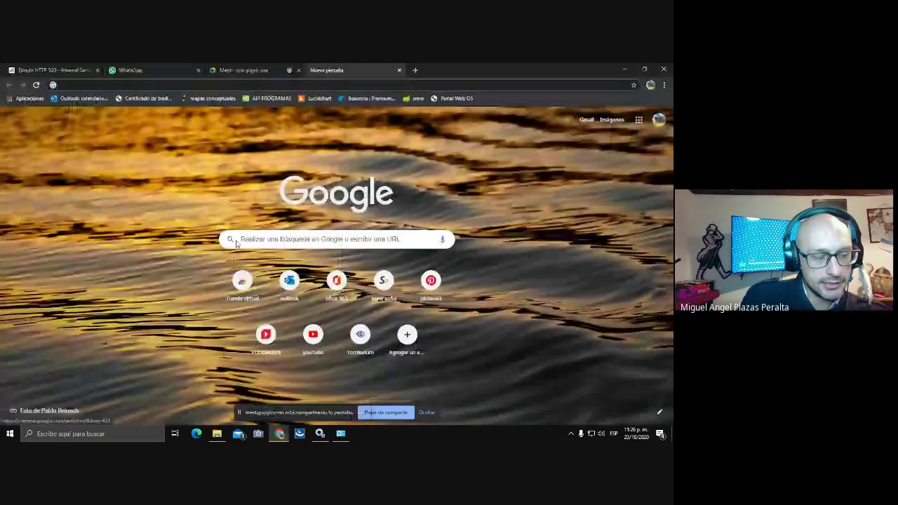
left_click(257, 238)
type("apache")
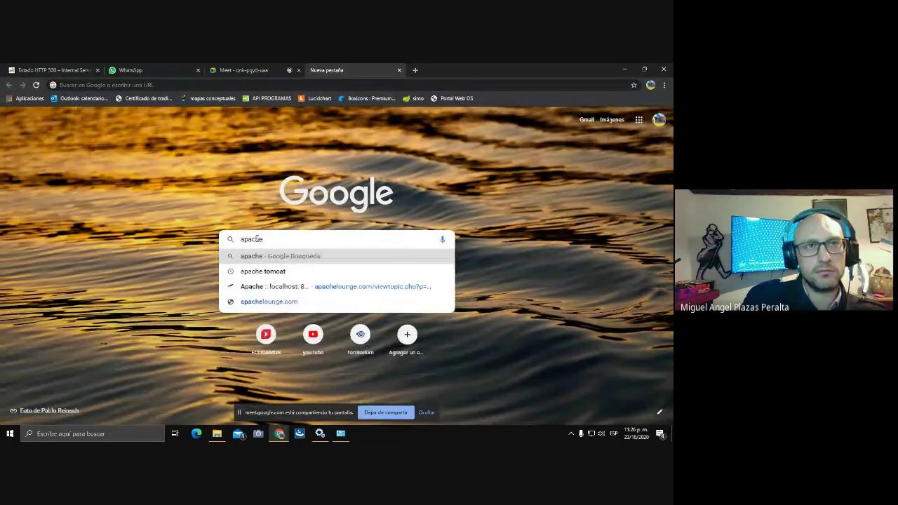
key("Down")
key("Down")
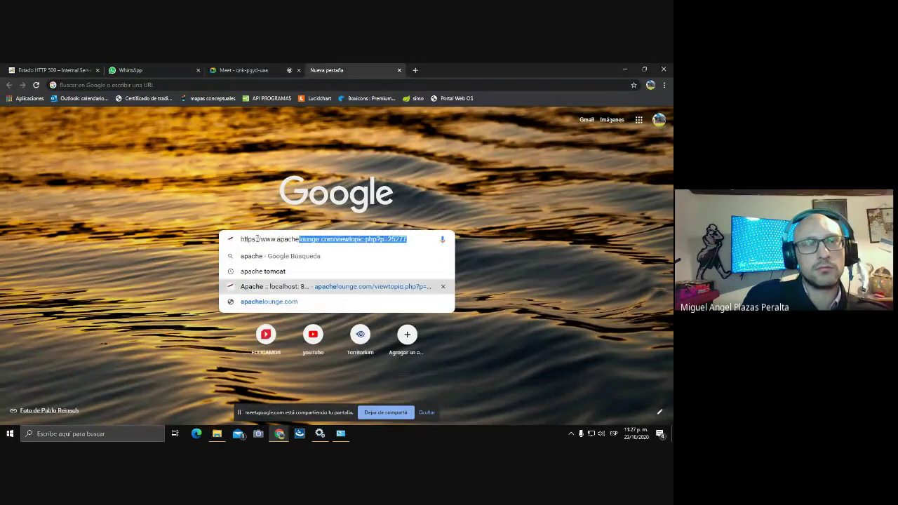
key("Up")
key("Return")
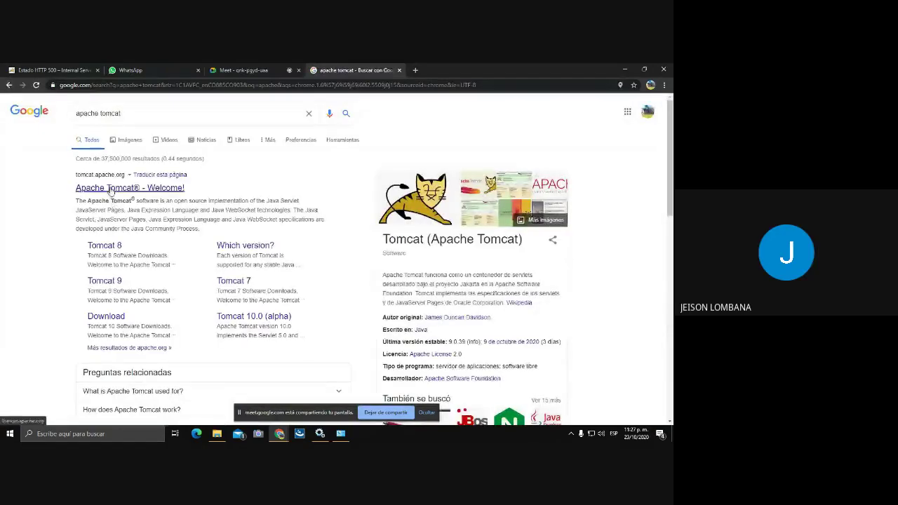
On tomcat.apache.org, open the Tomcat 9 page and download the 32-bit/64-bit Windows Service Installer.
left_click(111, 187)
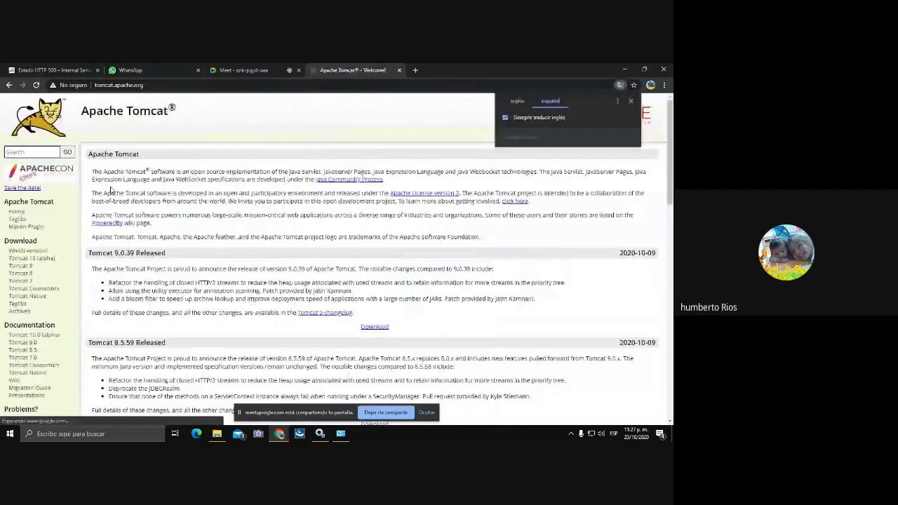
left_click(28, 267)
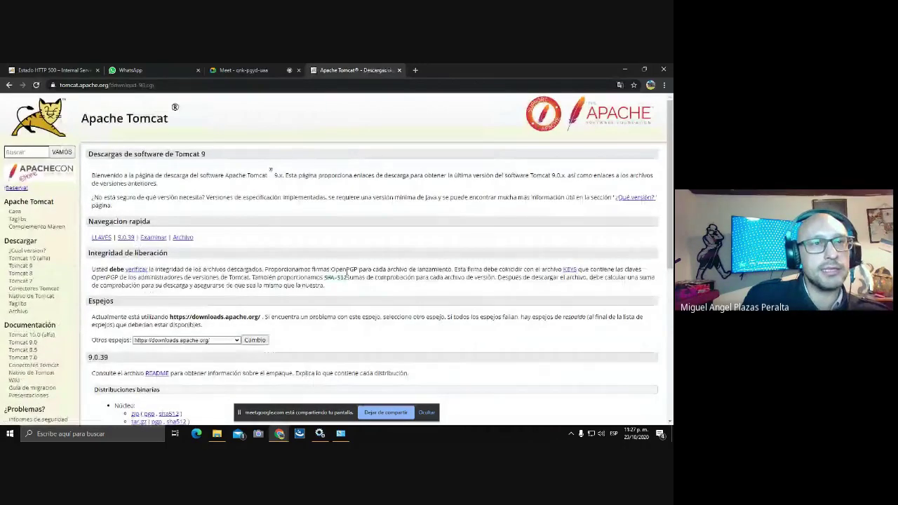
scroll(346, 275, "down", 2)
scroll(346, 274, "down", 1)
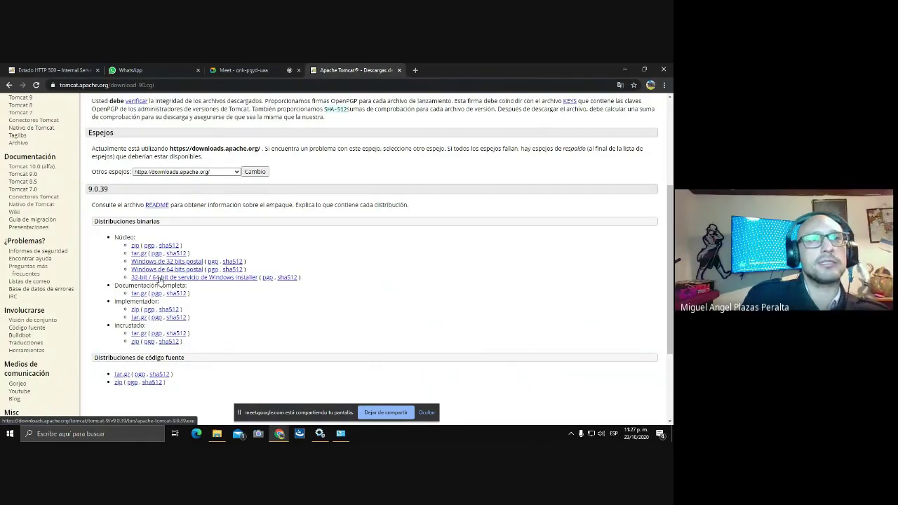
left_click(161, 278)
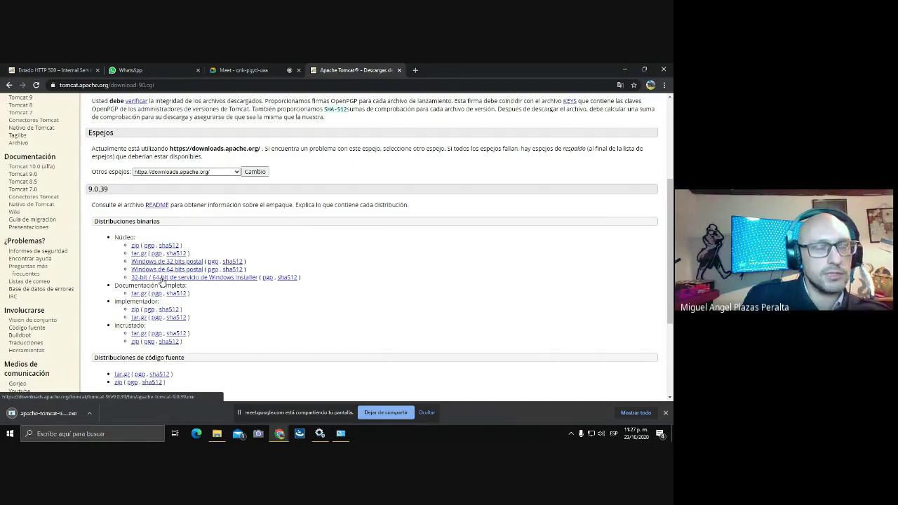
Show the downloaded apache-tomcat-9.0.39.exe in its folder and cut it.
left_click(89, 414)
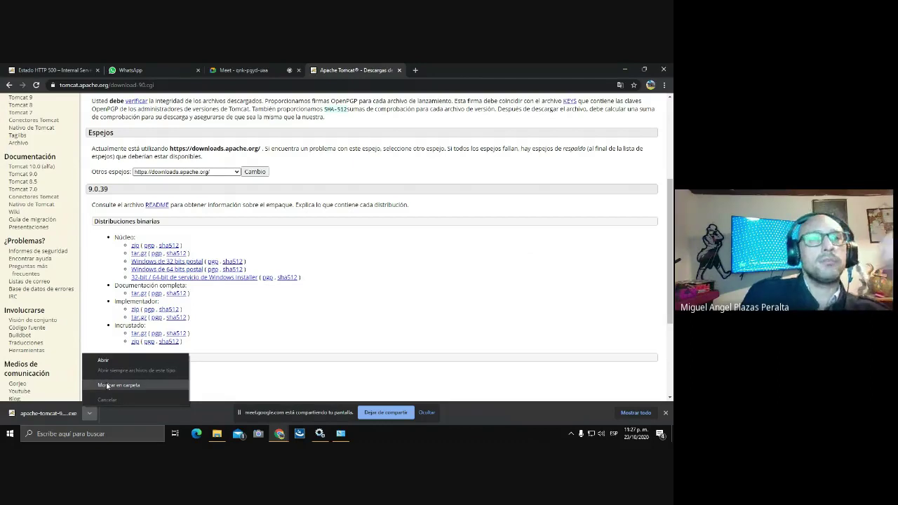
left_click(105, 385)
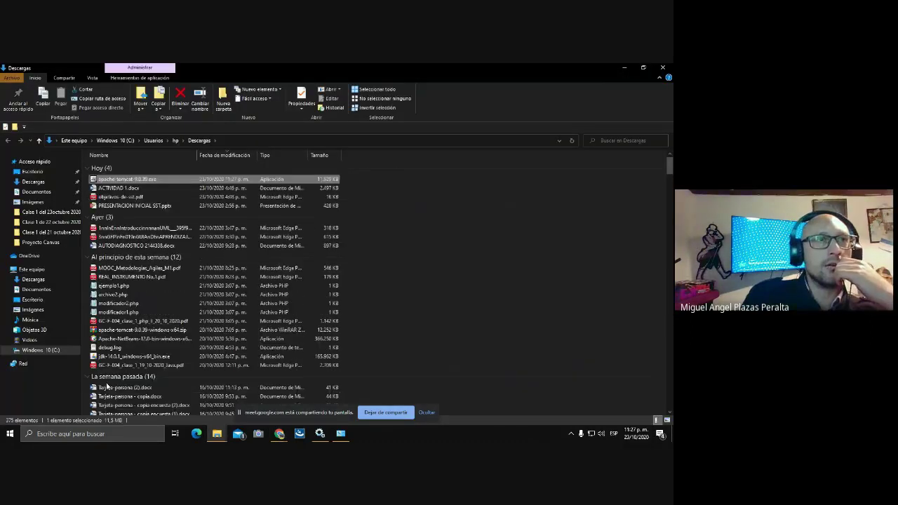
right_click(135, 180)
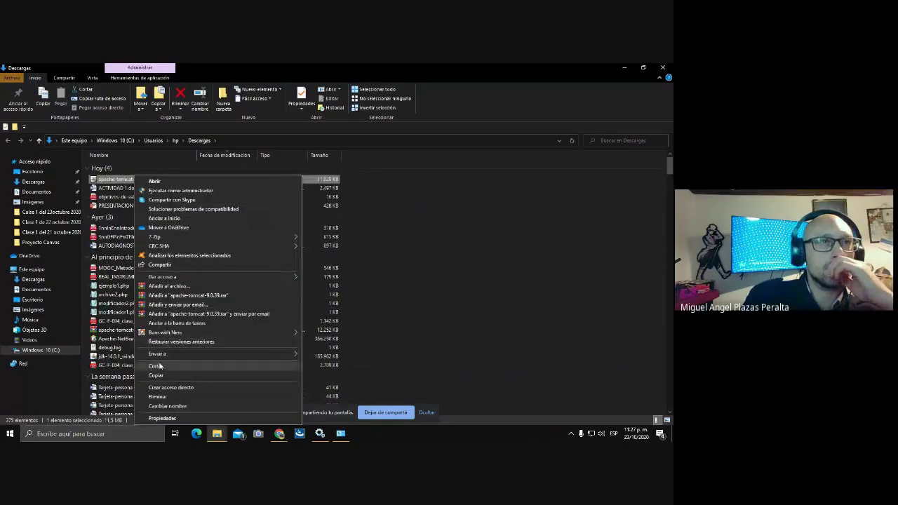
left_click(158, 366)
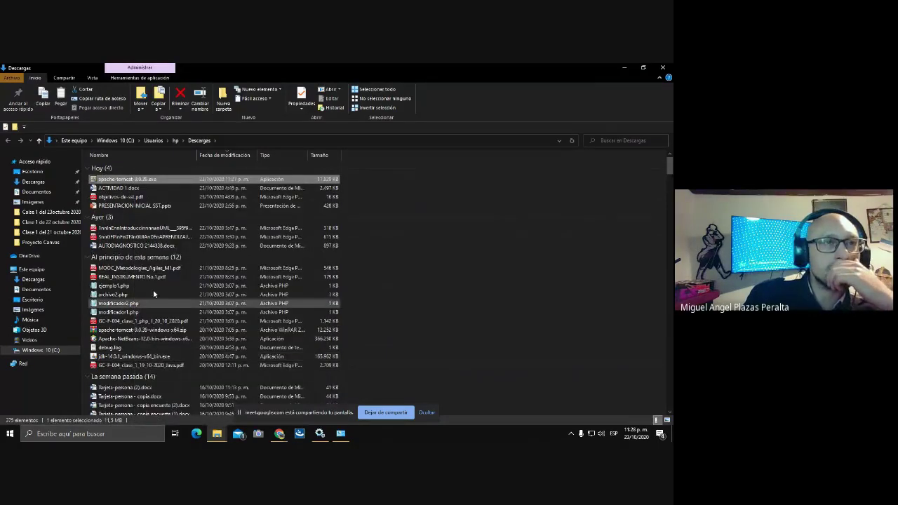
Paste the installer into C:\Archivos de programa, granting permission, and run it as administrator.
left_click(60, 350)
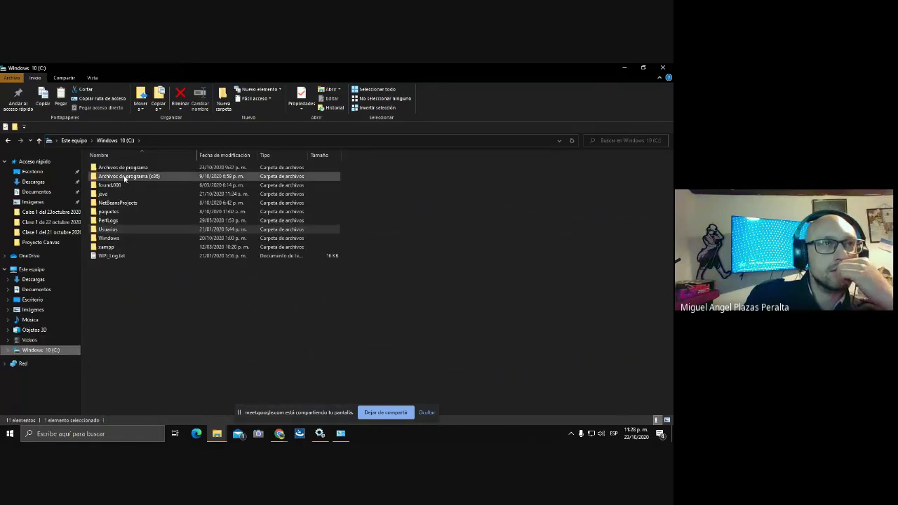
double_click(126, 167)
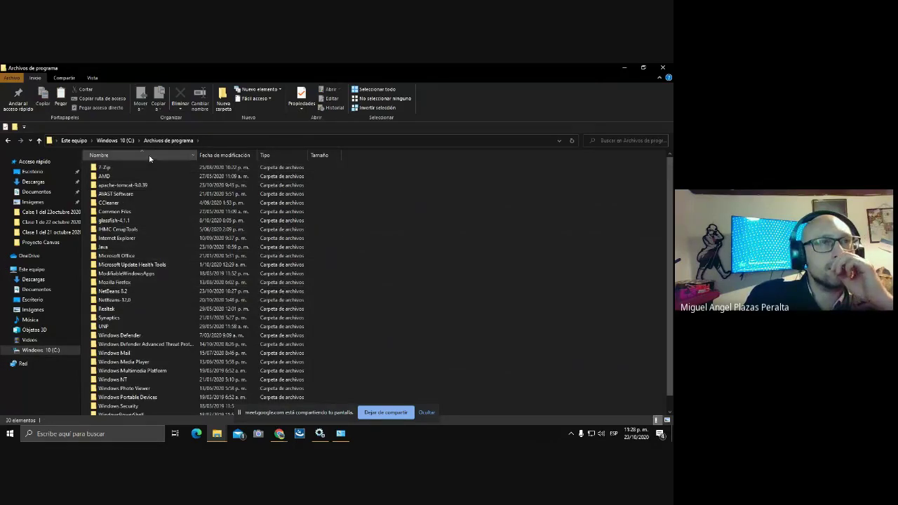
right_click(396, 188)
left_click(421, 249)
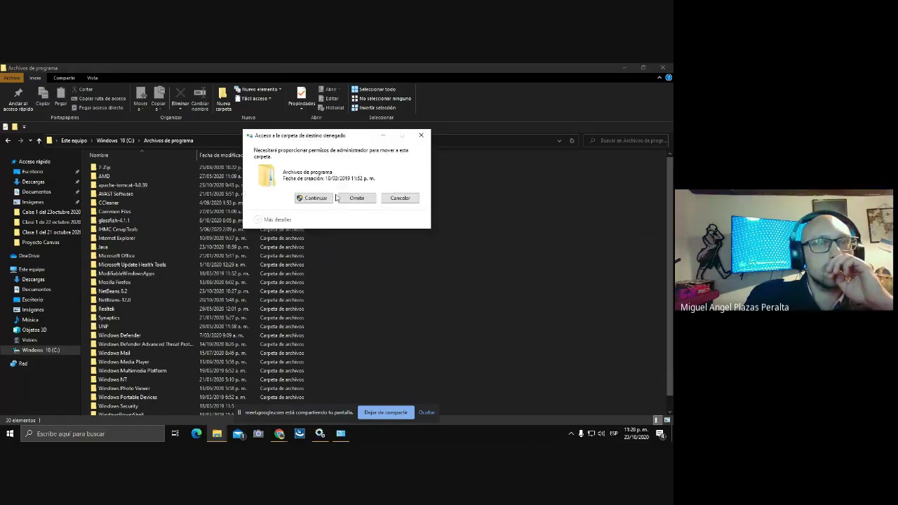
left_click(315, 199)
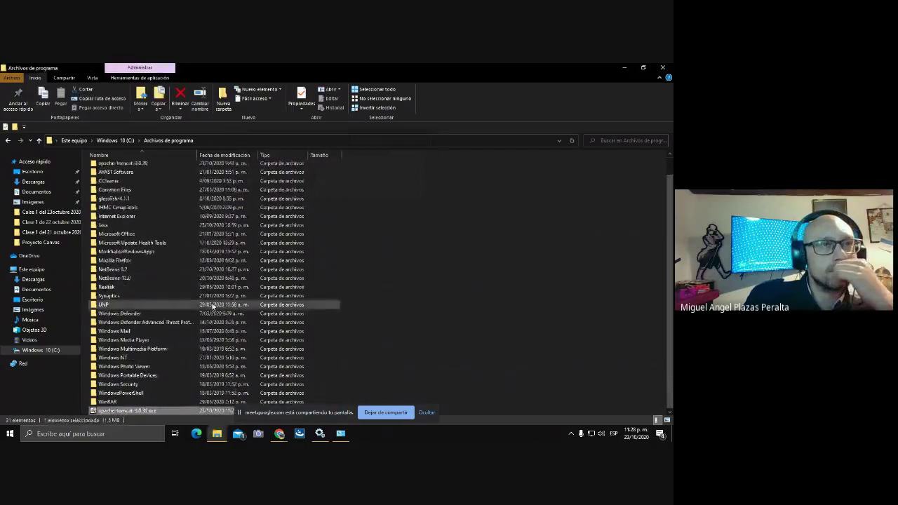
right_click(128, 411)
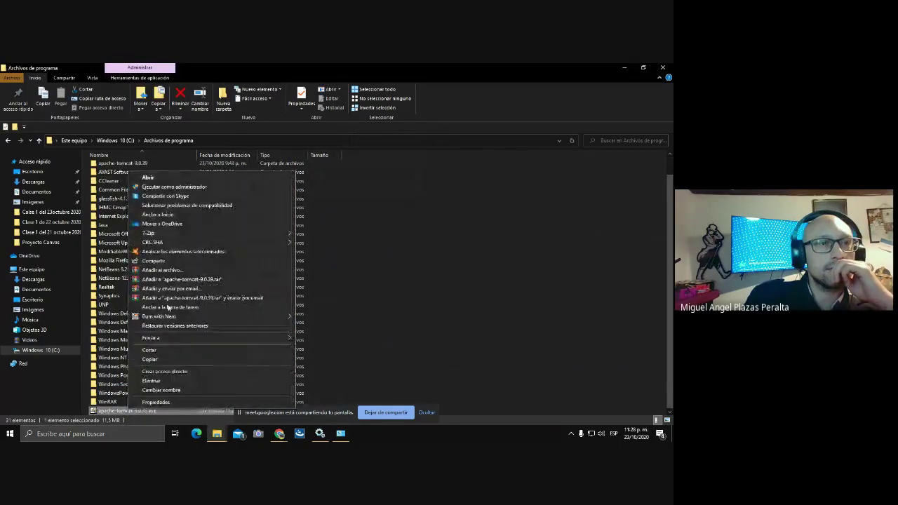
left_click(176, 187)
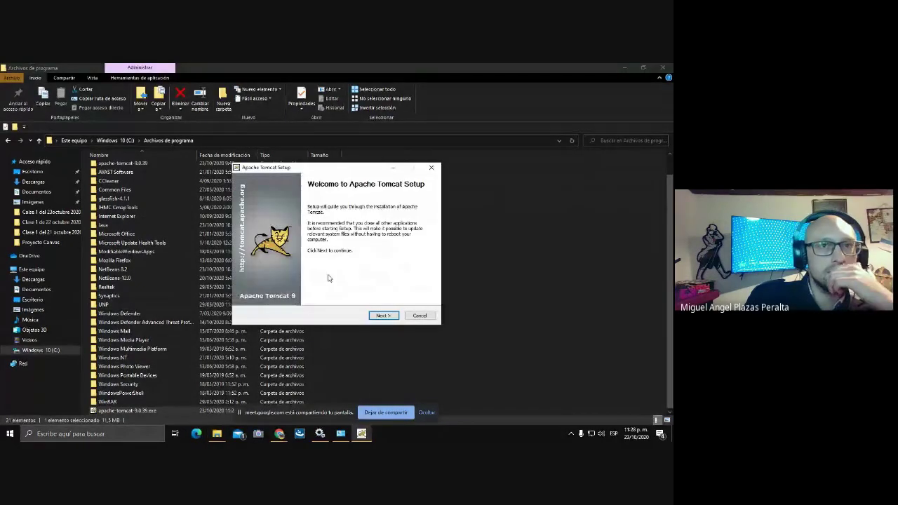
Pass the welcome page, accept the license, and choose the Full installation type.
left_click(383, 316)
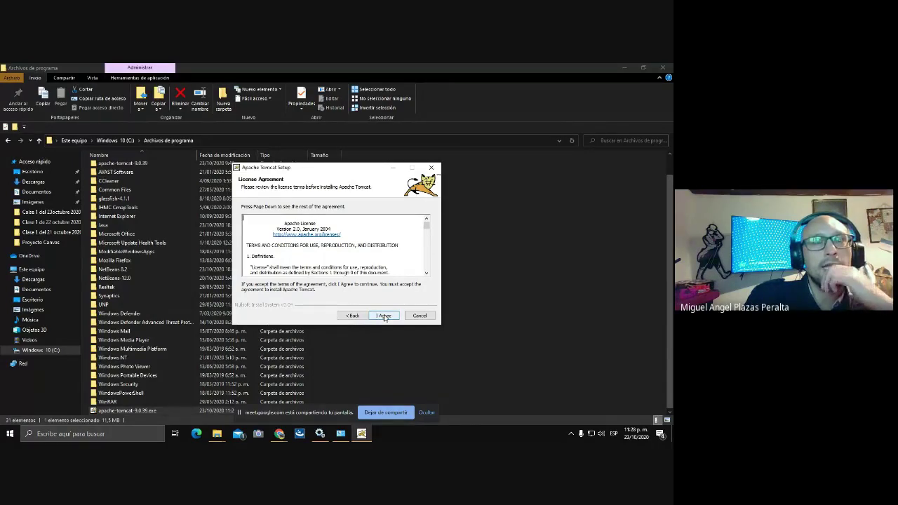
left_click(384, 317)
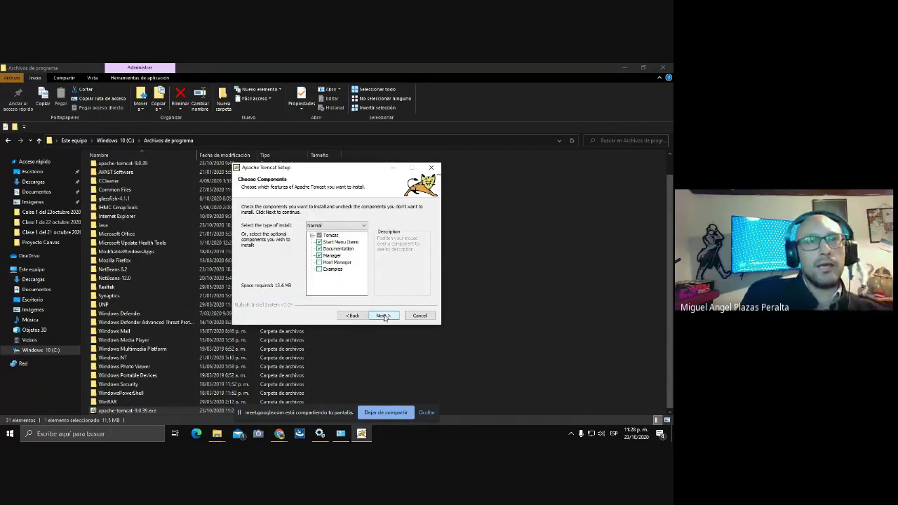
left_click(363, 225)
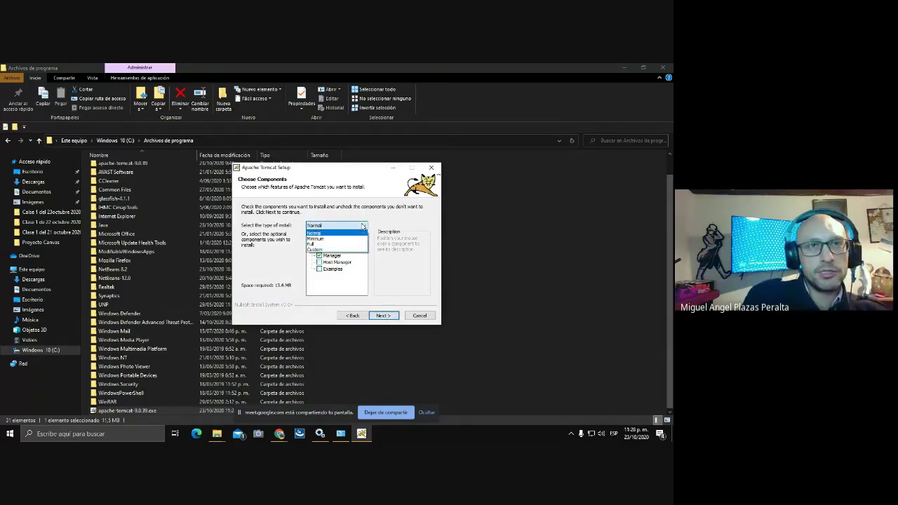
left_click(320, 244)
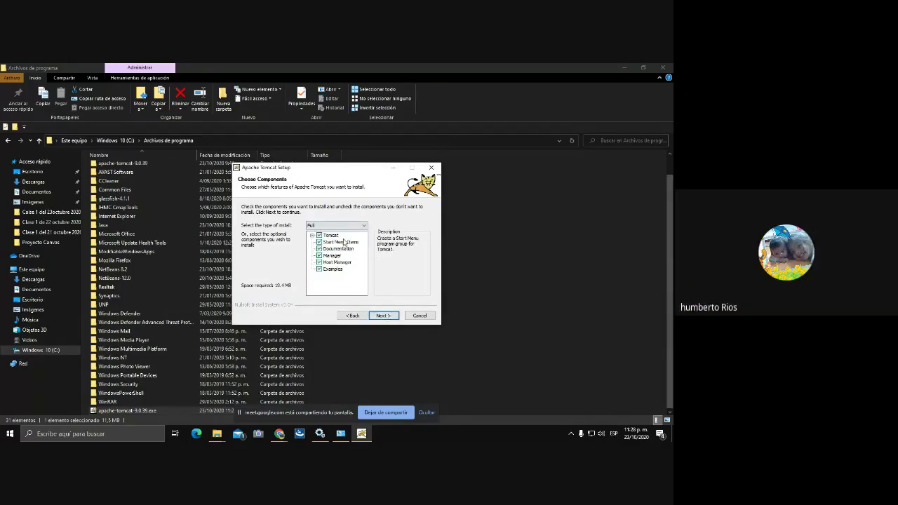
left_click(382, 315)
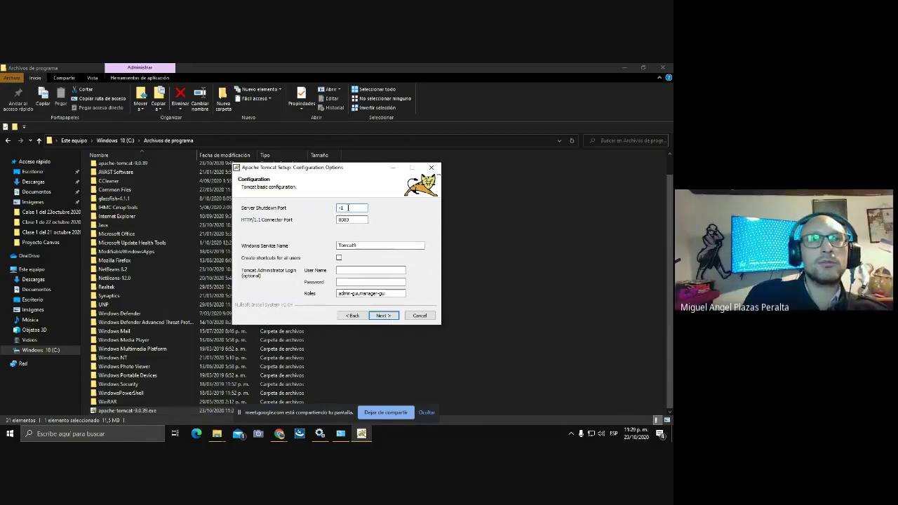
Set the server shutdown port to 8085 and create shortcuts for all users.
key("BackSpace")
key("BackSpace")
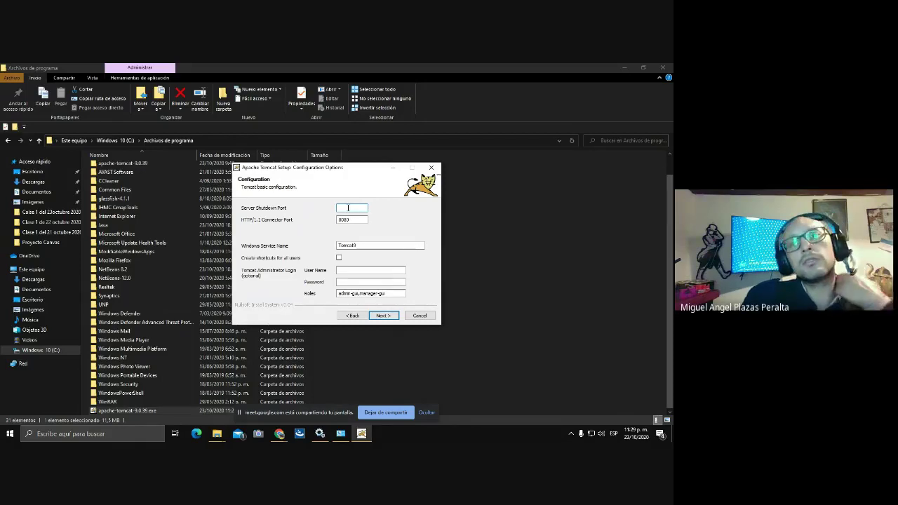
type("8085")
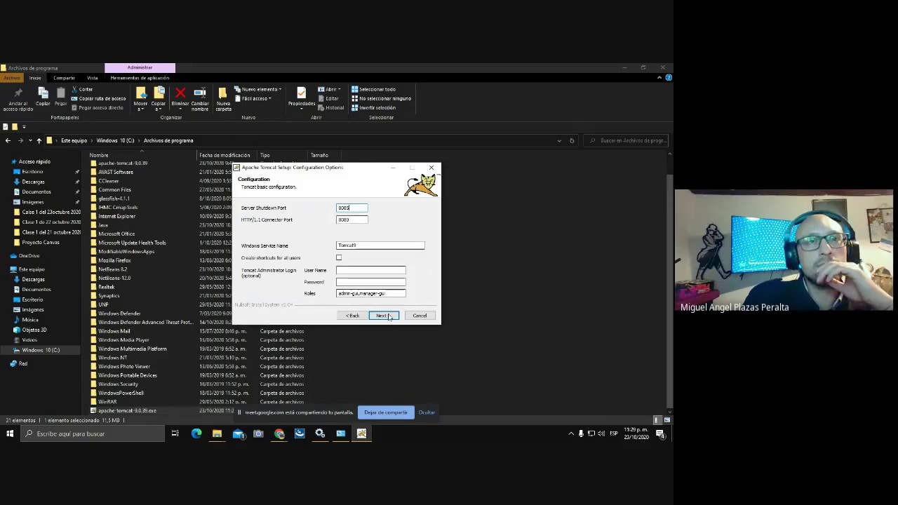
left_click(338, 258)
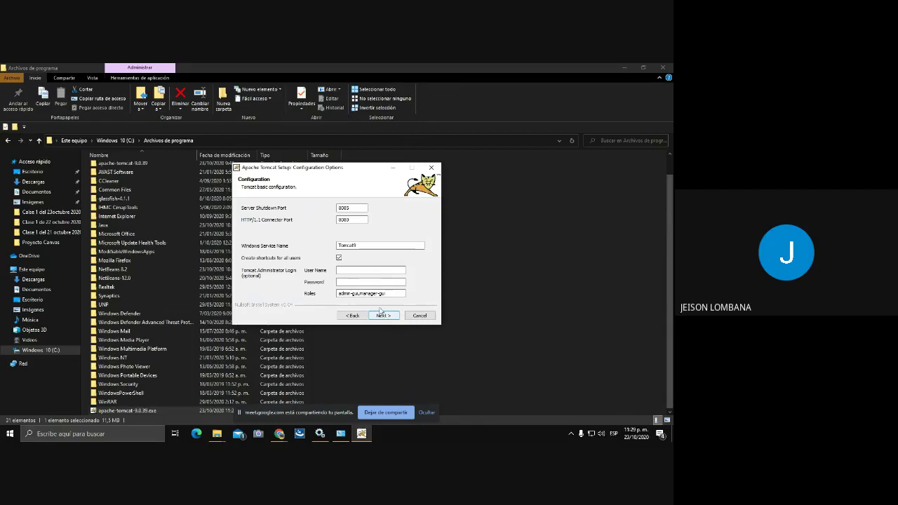
left_click(358, 245)
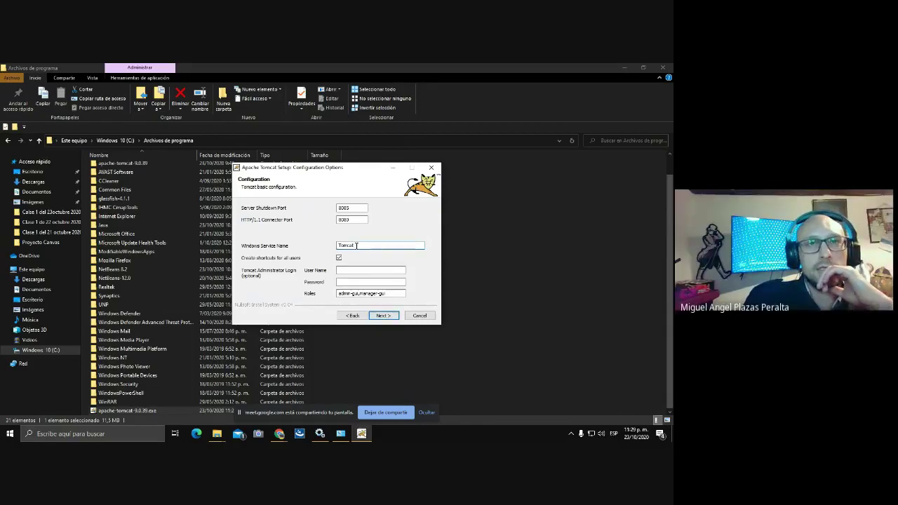
left_click(383, 317)
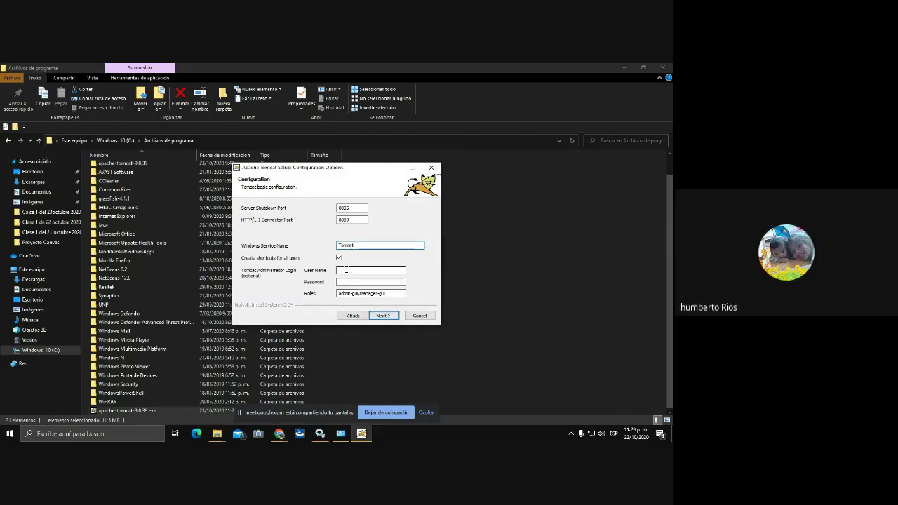
Enter an administrator user name and password and accept the configuration.
left_click(346, 270)
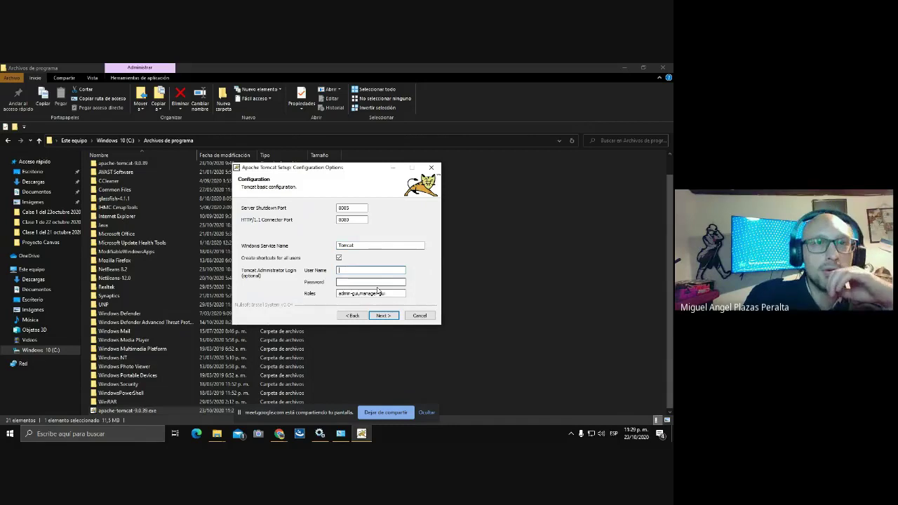
type("admin")
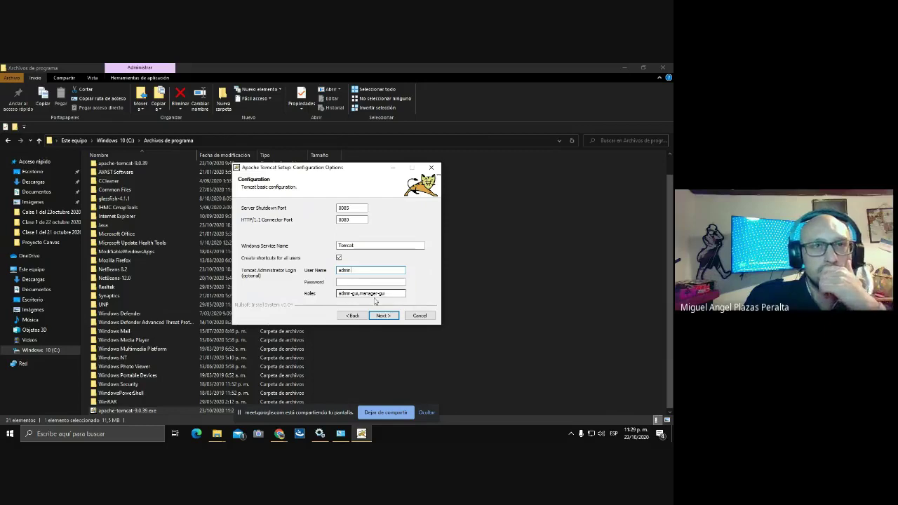
left_click(355, 281)
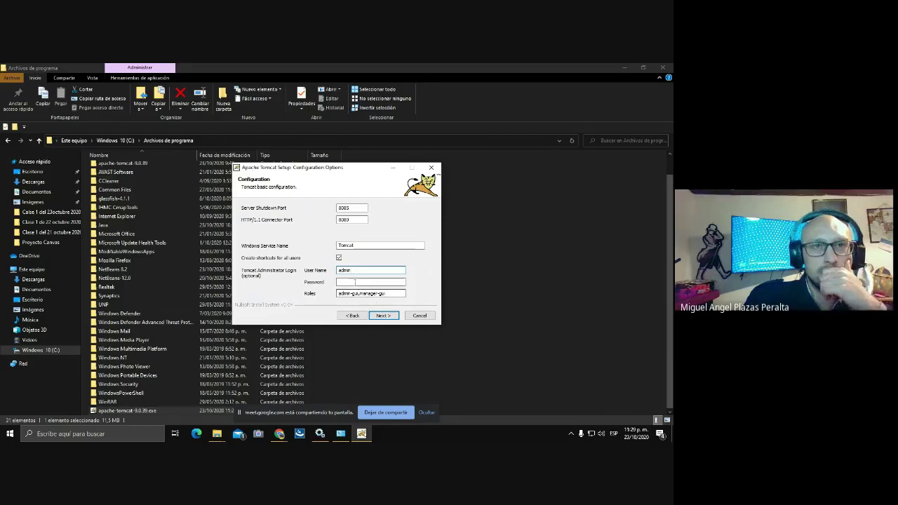
type("ad")
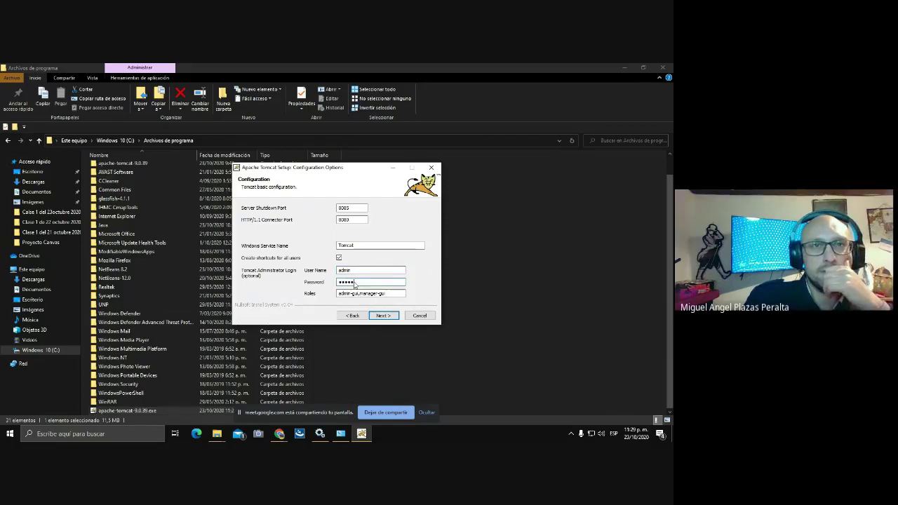
type("min")
left_click(382, 316)
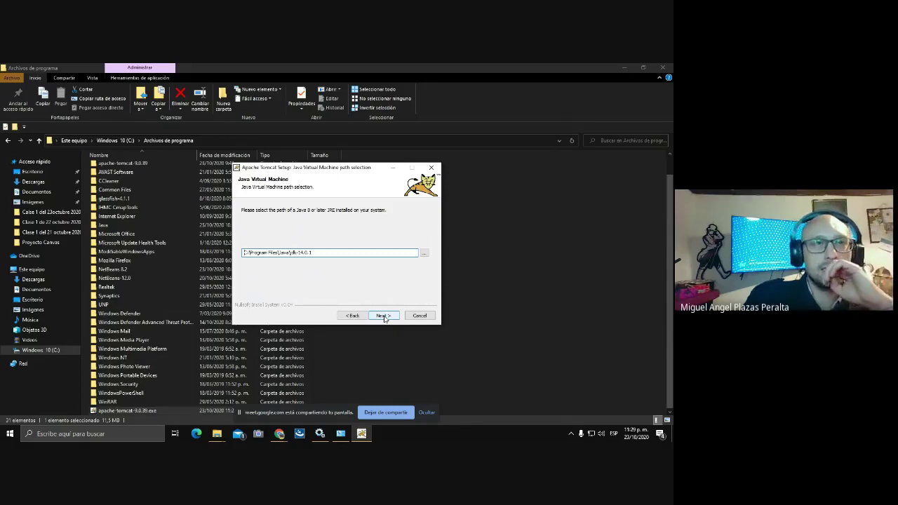
Accept the JDK 14.0.1 path, install into the default folder, and finish setup.
left_click(382, 316)
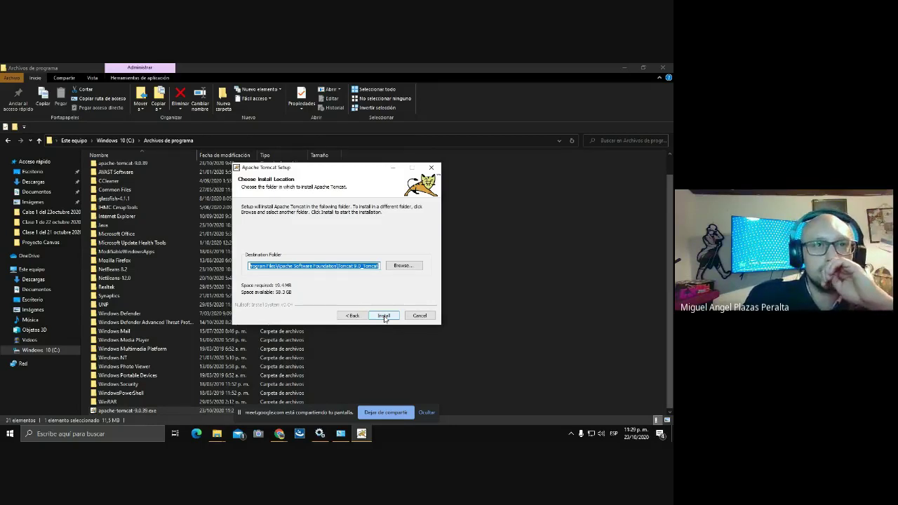
left_click(384, 315)
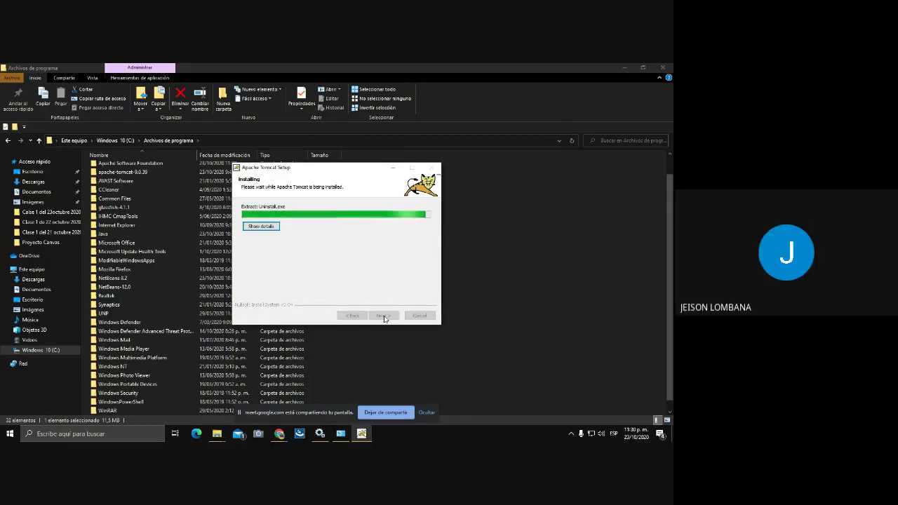
left_click(384, 315)
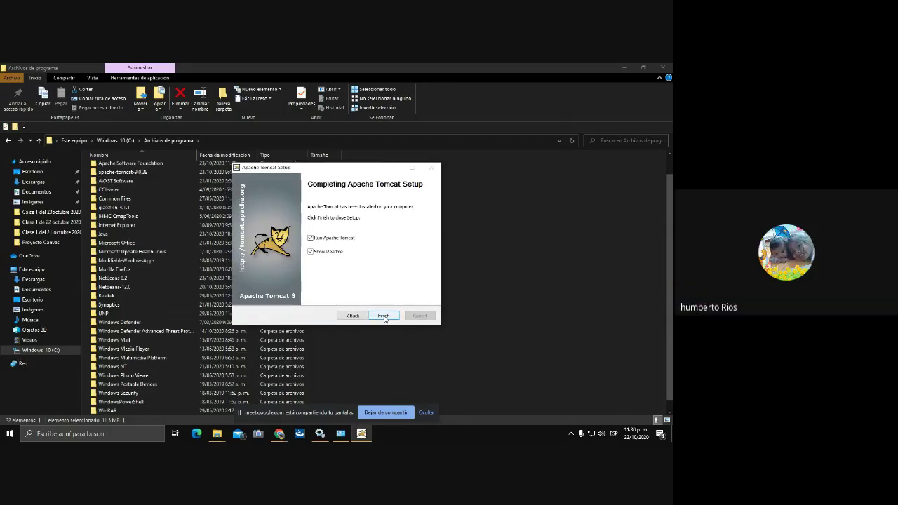
left_click(384, 317)
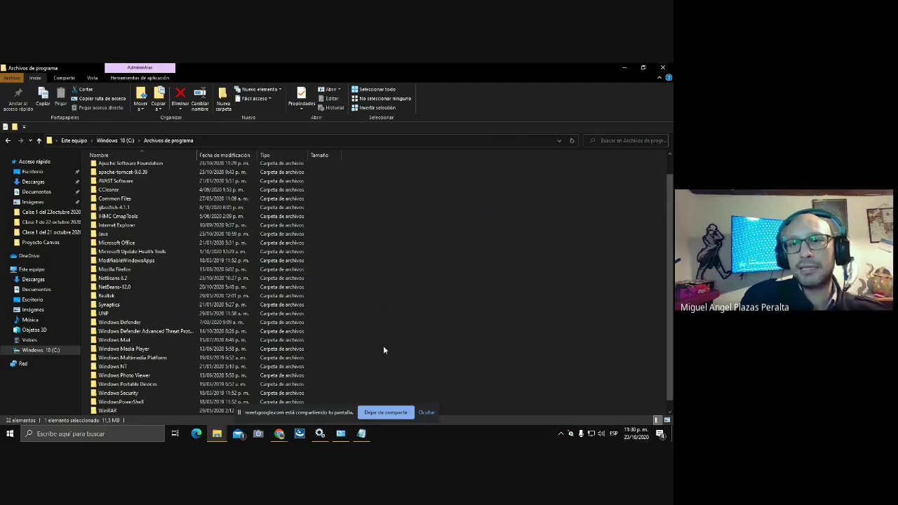
View the Apache Tomcat 9.0 tomcat9 service in Services, then open a new Chrome tab.
left_click(320, 434)
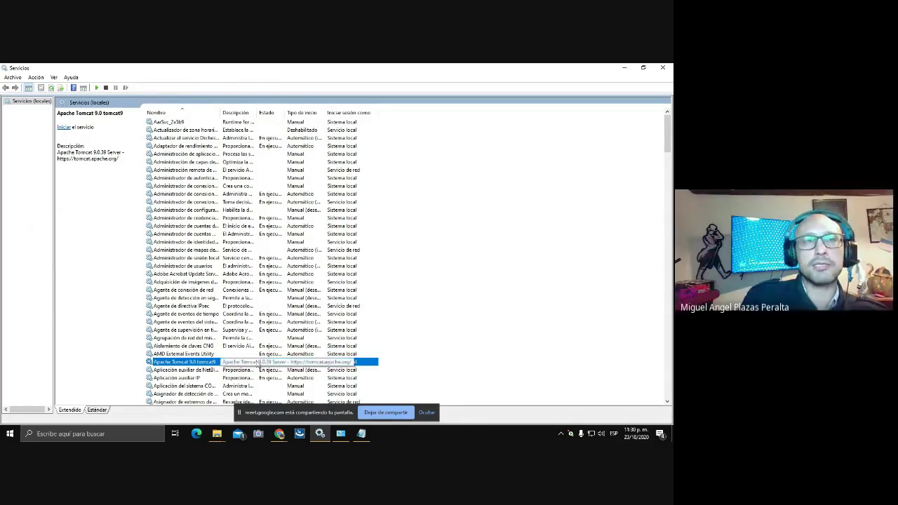
left_click(280, 434)
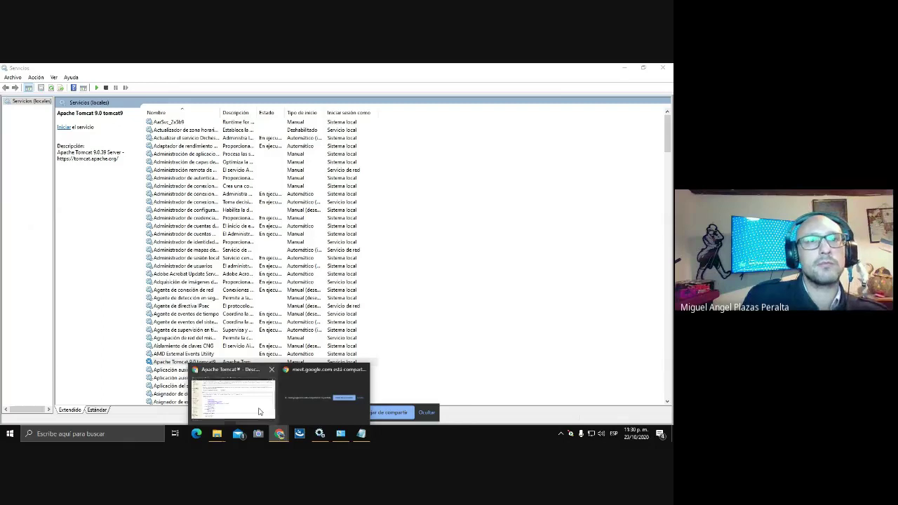
left_click(258, 411)
left_click(414, 70)
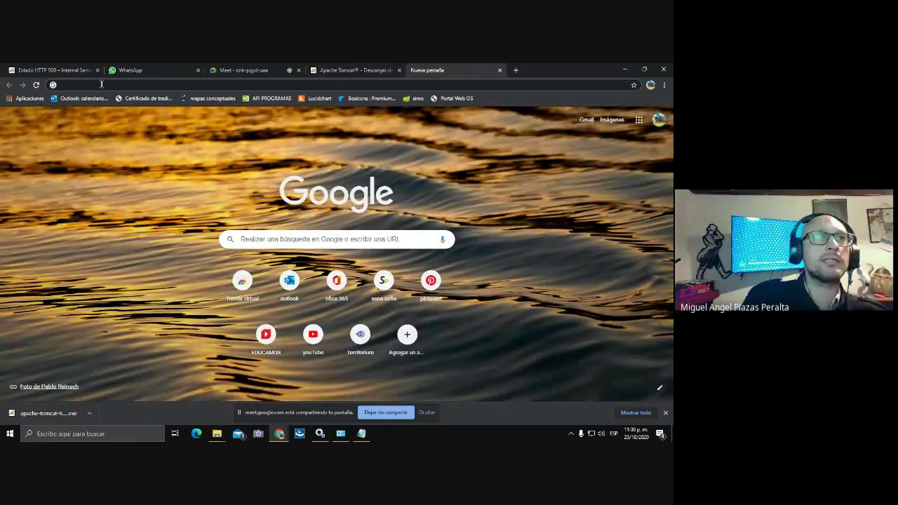
type("ht")
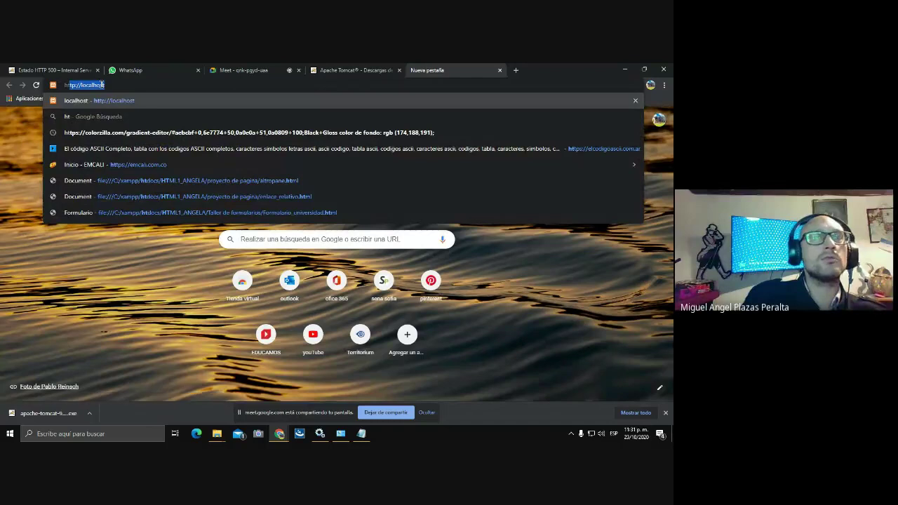
type("tp")
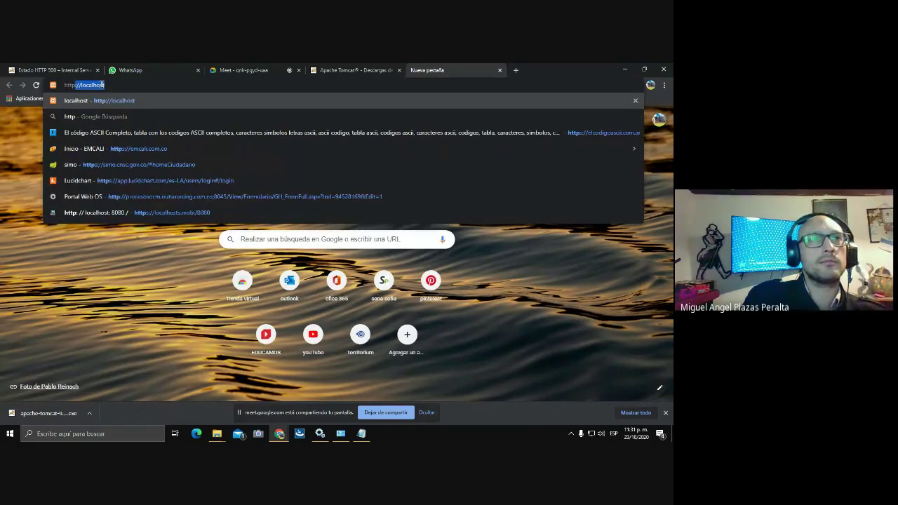
type(":")
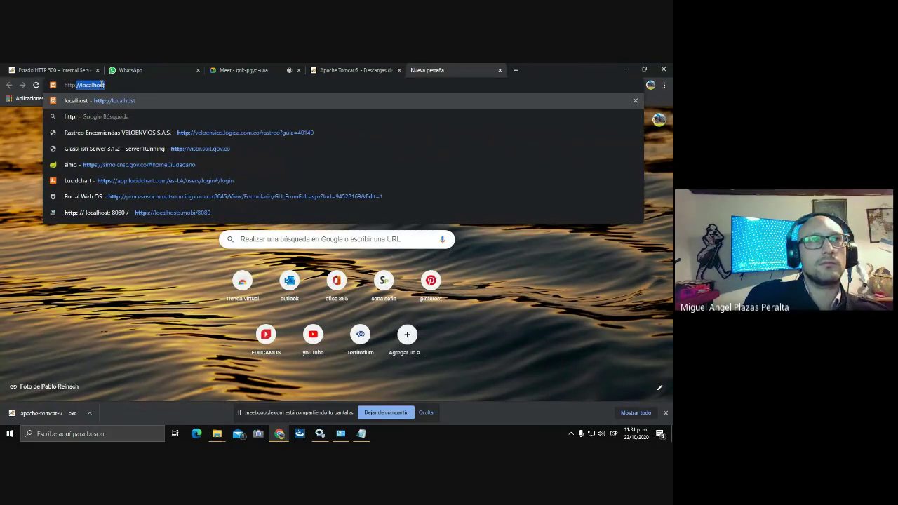
type("//")
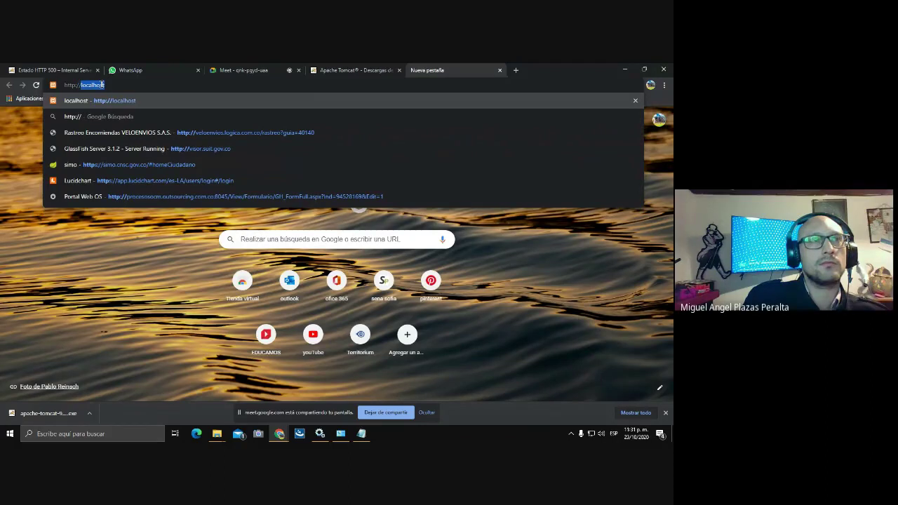
type("localhos")
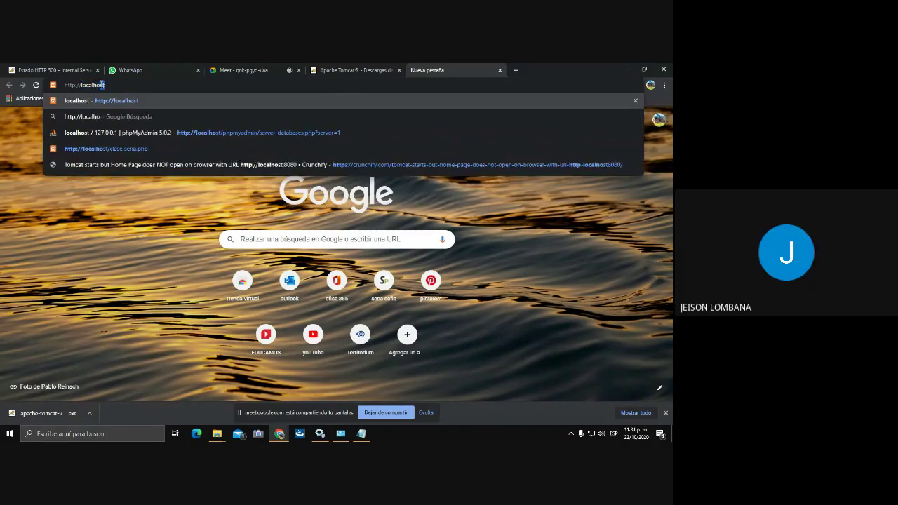
type("t:")
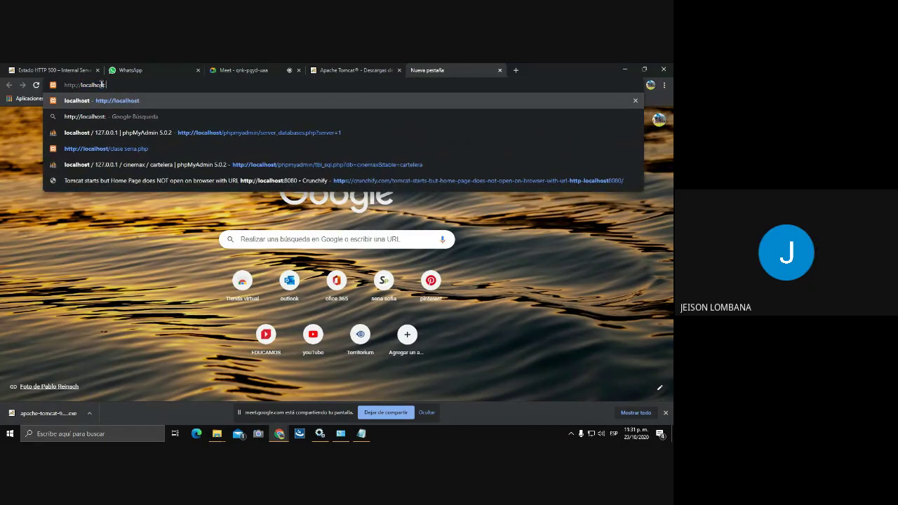
type("80800")
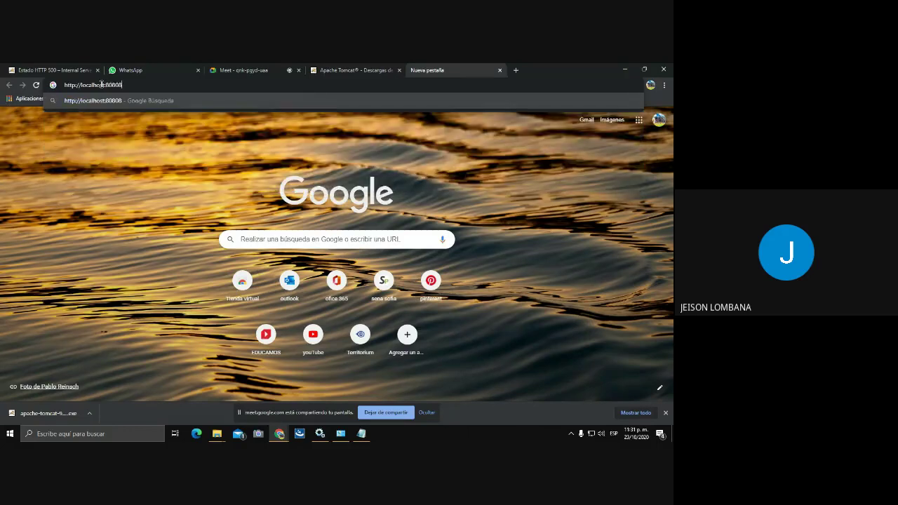
key("BackSpace")
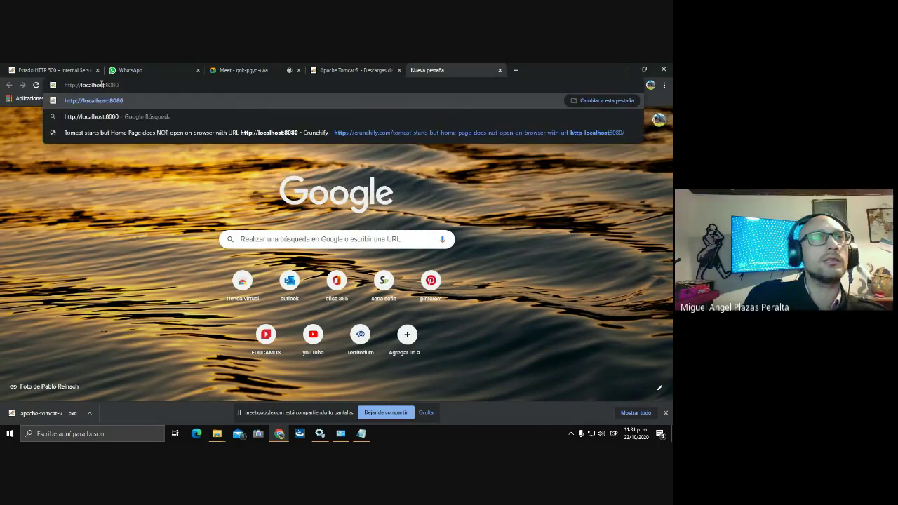
key("Return")
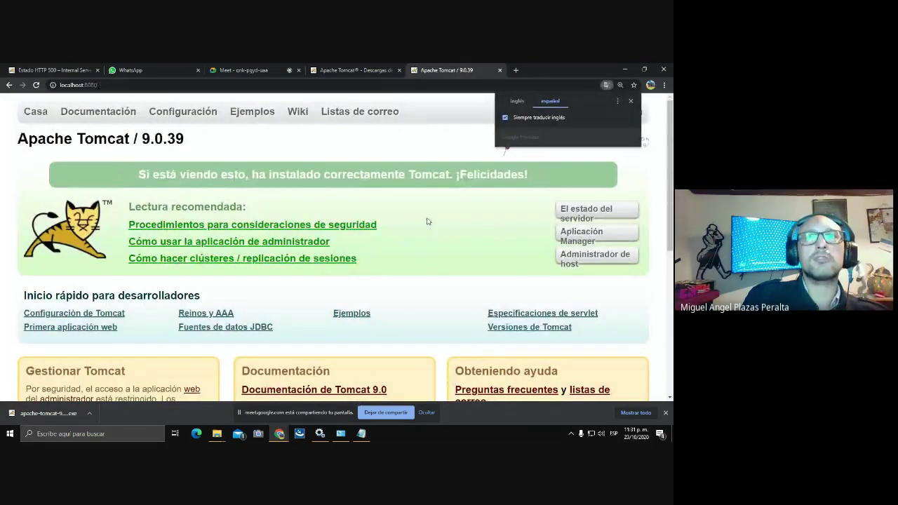
View the page in English, sign in to Host Manager, save the login, and return.
left_click(517, 102)
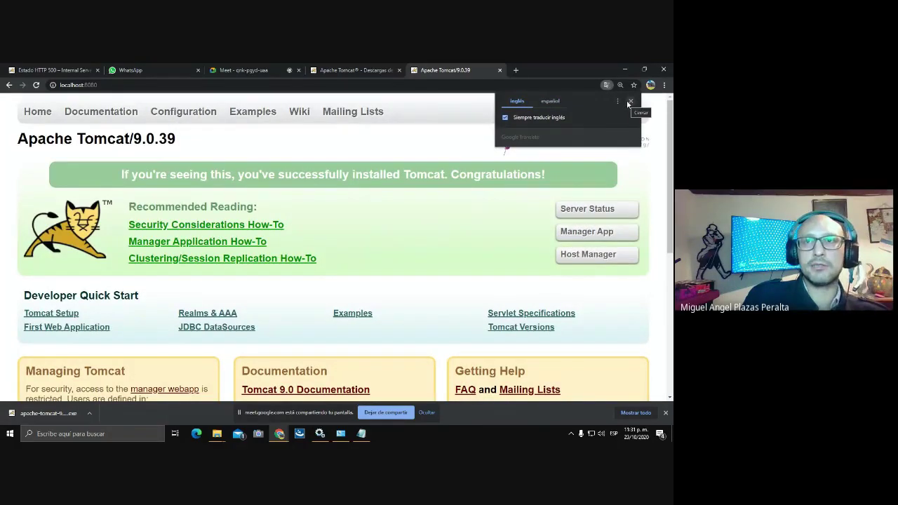
left_click(590, 257)
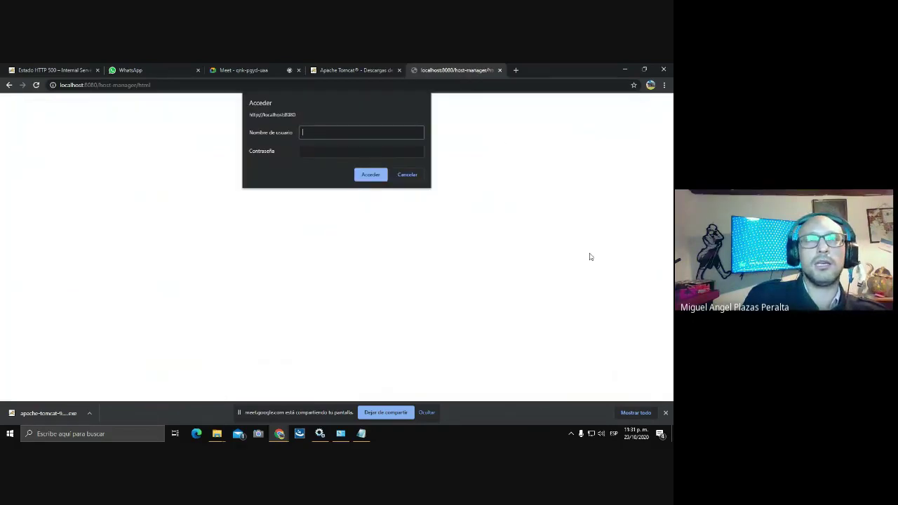
type("admin")
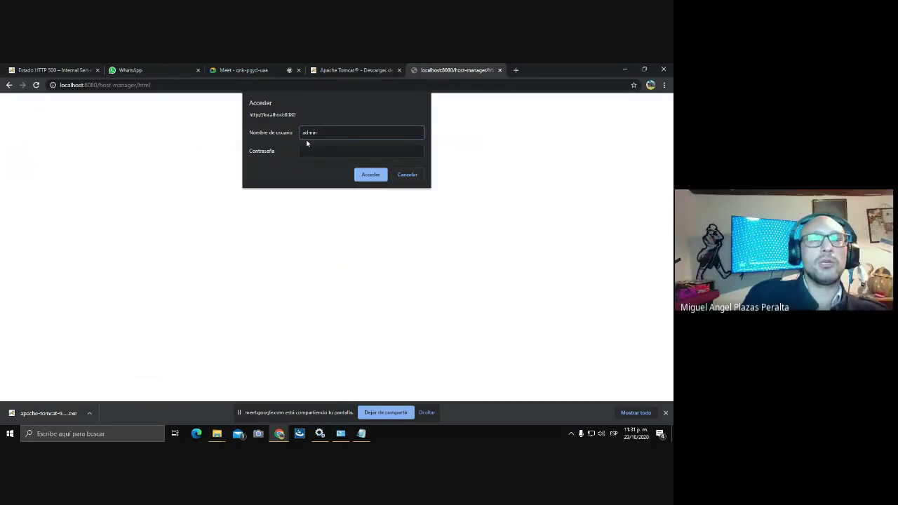
left_click(312, 148)
type("adm")
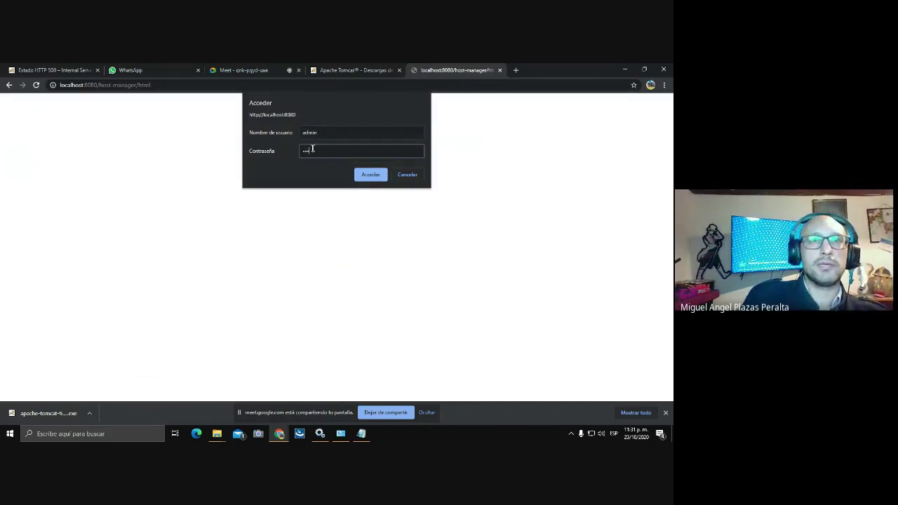
type("in")
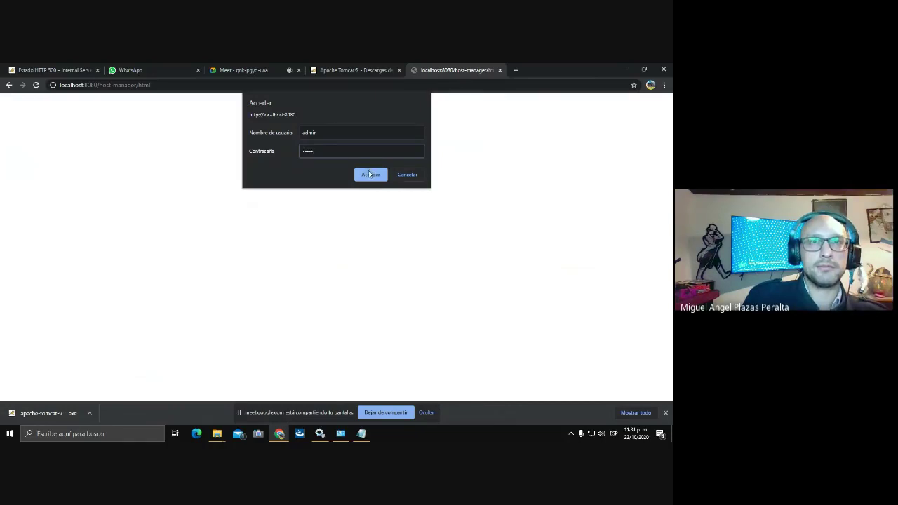
left_click(371, 175)
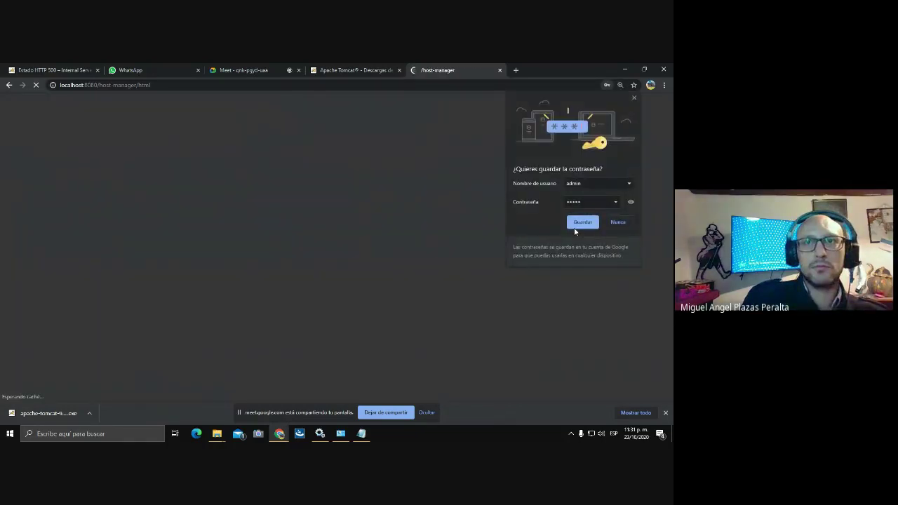
left_click(574, 227)
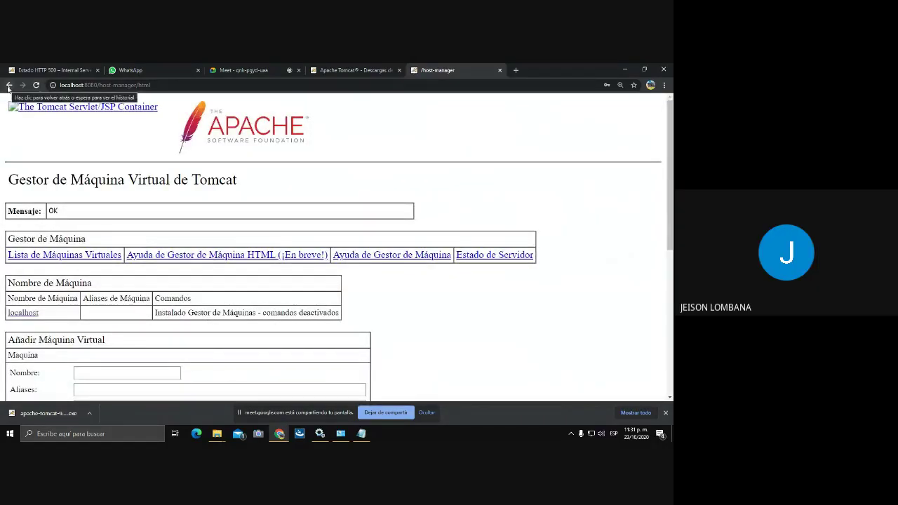
left_click(9, 85)
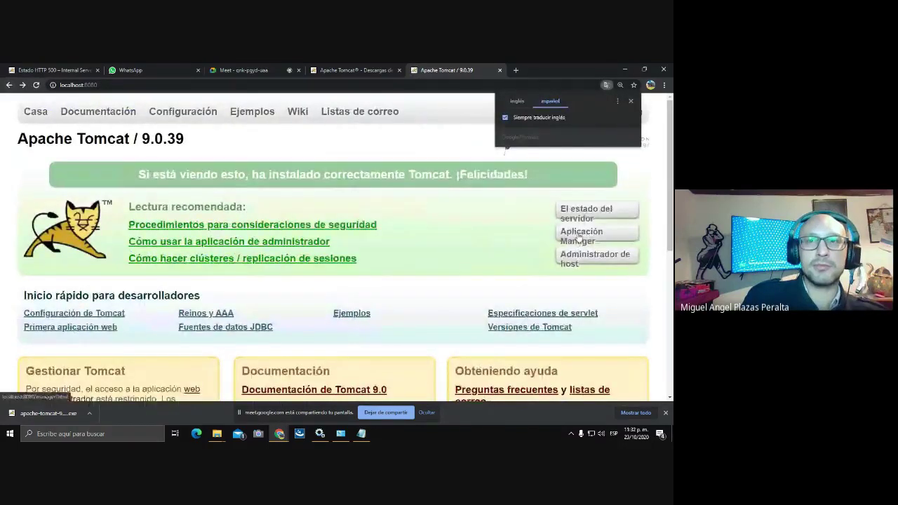
Stop auto-translating, show the Tomcat page in English, and open the Manager App.
left_click(505, 118)
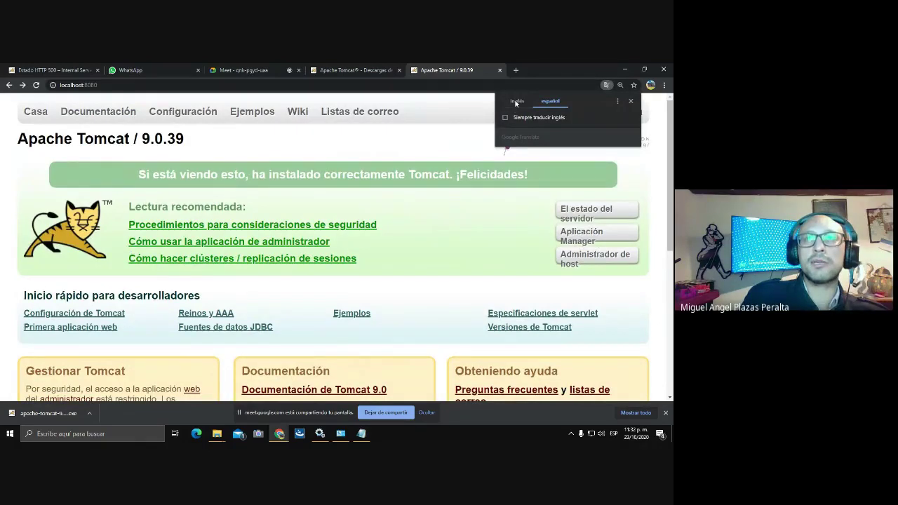
left_click(516, 101)
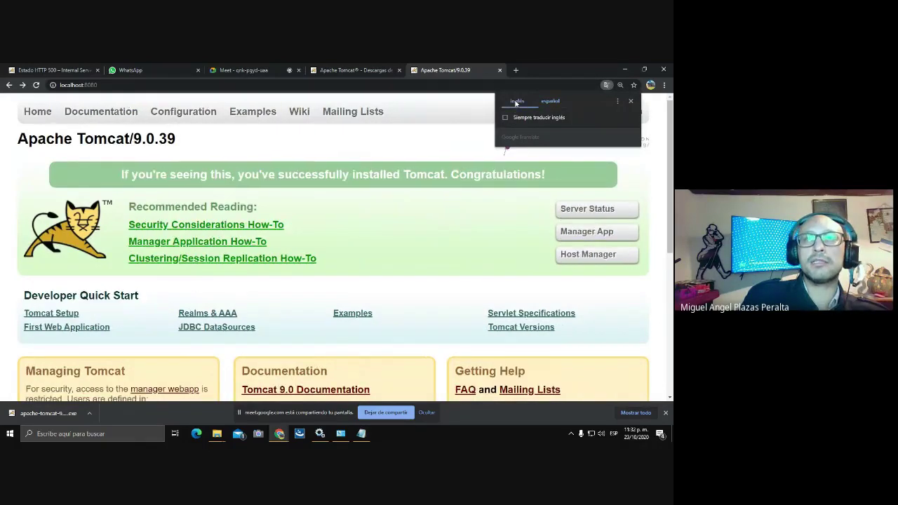
left_click(576, 235)
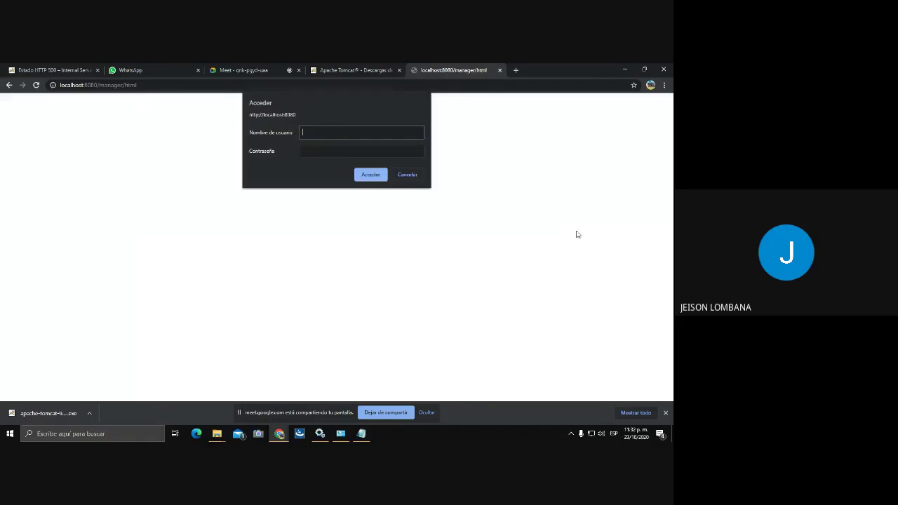
Log in to the Manager App with the Tomcat username and password, save them, then return to the welcome page.
type("admin")
left_click(315, 150)
type("admin")
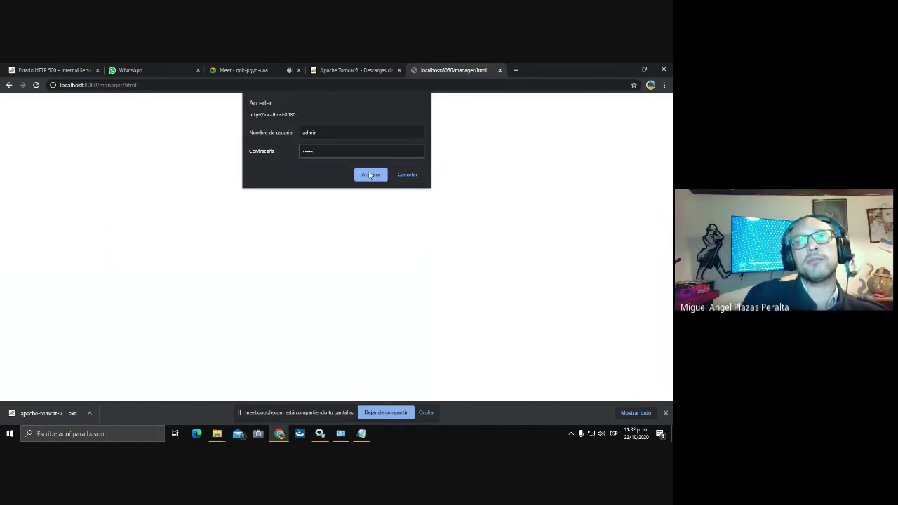
left_click(370, 174)
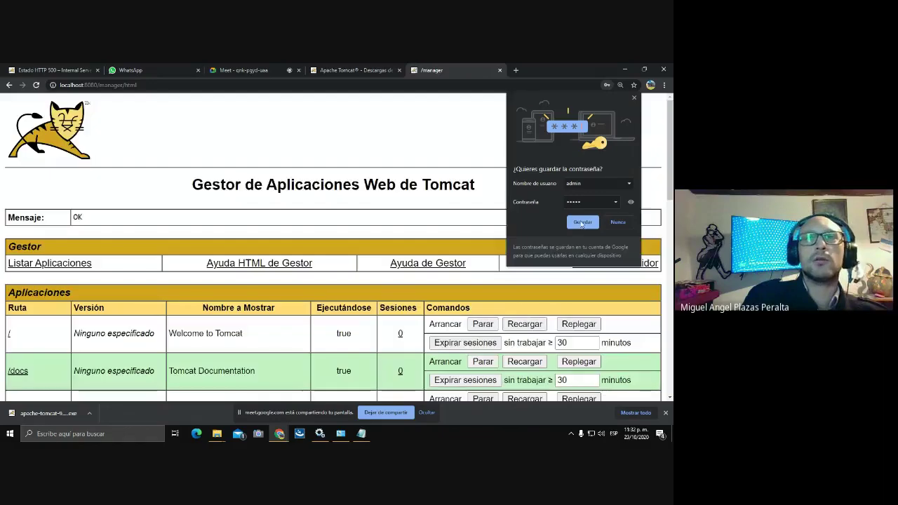
left_click(572, 221)
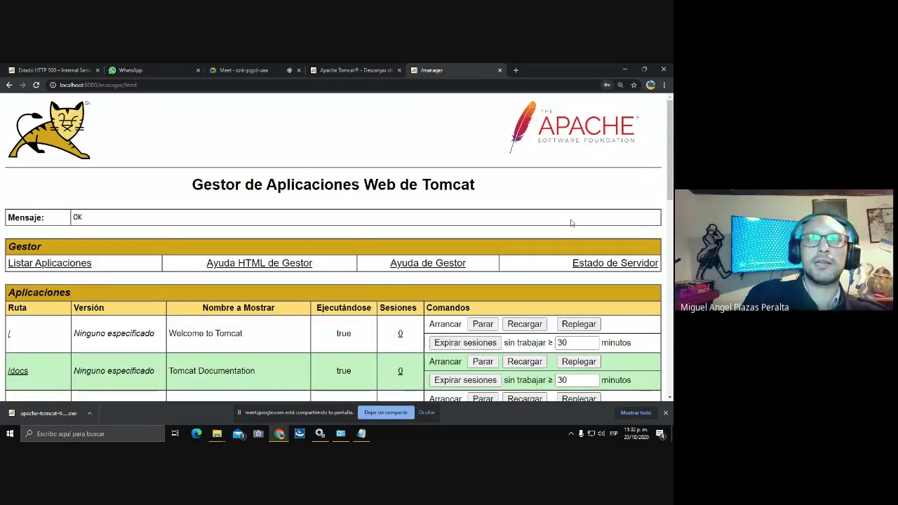
left_click(9, 84)
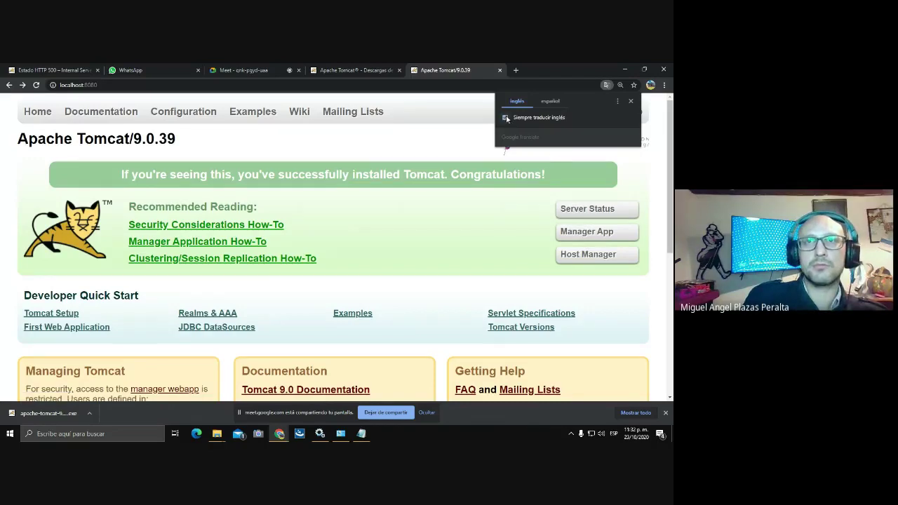
left_click(582, 208)
View Server Status (Tomcat 9.0.39 on JVM 14.0.1+7), then go back to localhost:8080.
left_click(582, 208)
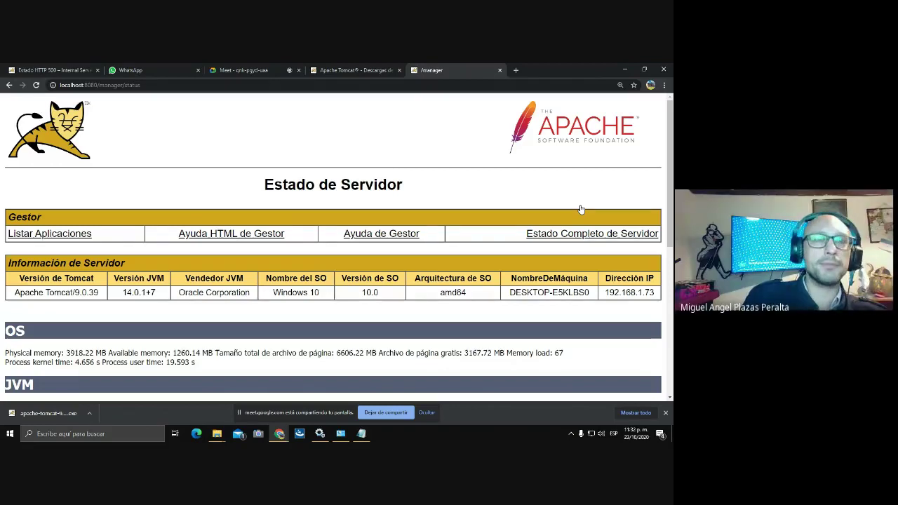
left_click(9, 84)
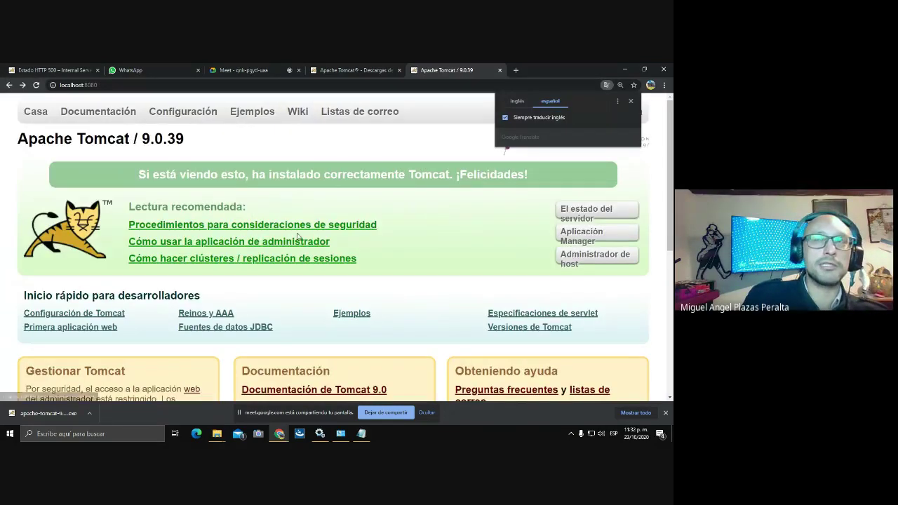
Bring Services to the front and inspect the Apache Tomcat 9.0 service's action menu without choosing anything.
left_click(622, 69)
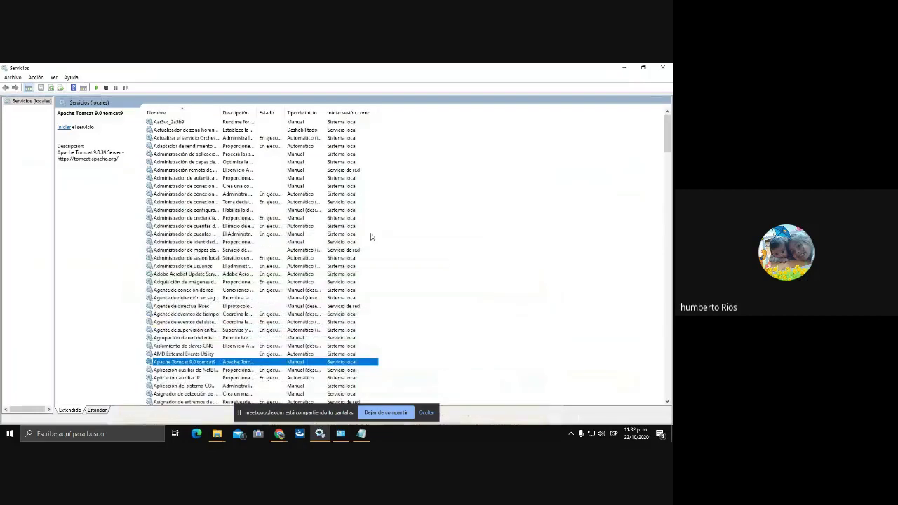
left_click(621, 68)
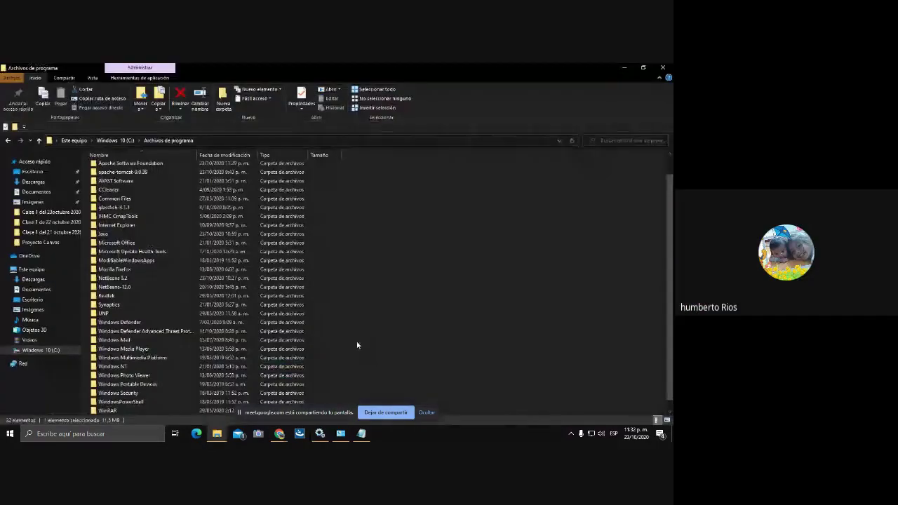
left_click(319, 433)
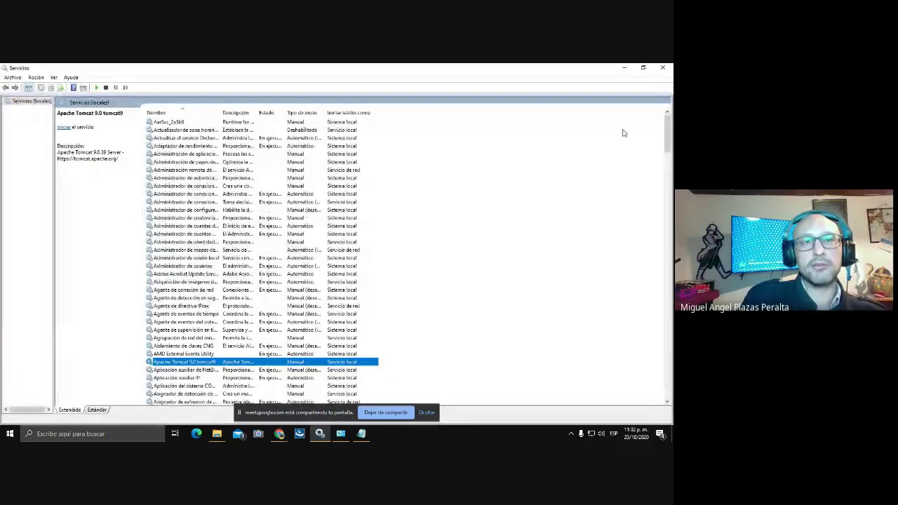
right_click(263, 361)
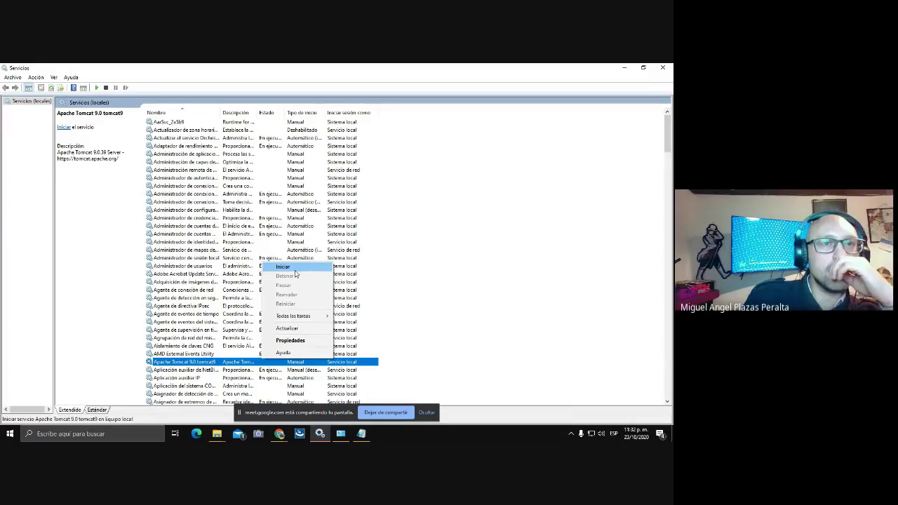
left_click(486, 287)
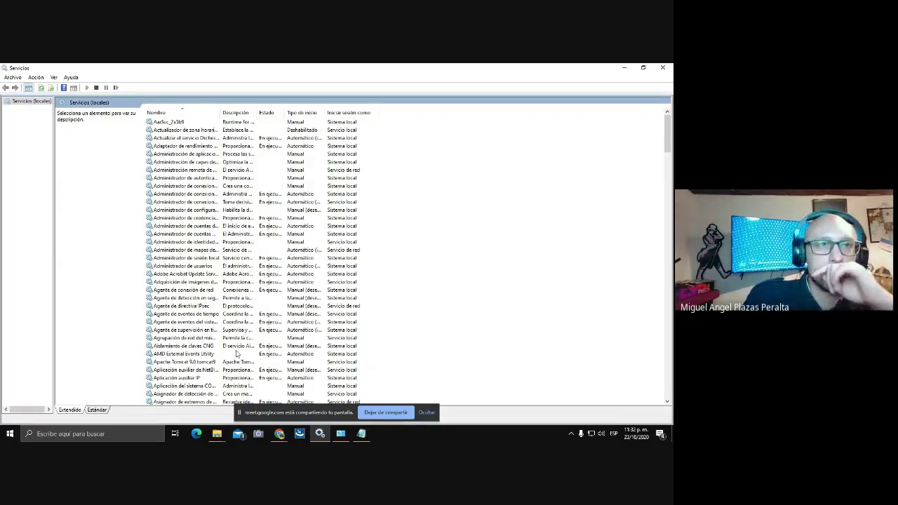
scroll(237, 354, "down", 1)
scroll(237, 343, "up", 1)
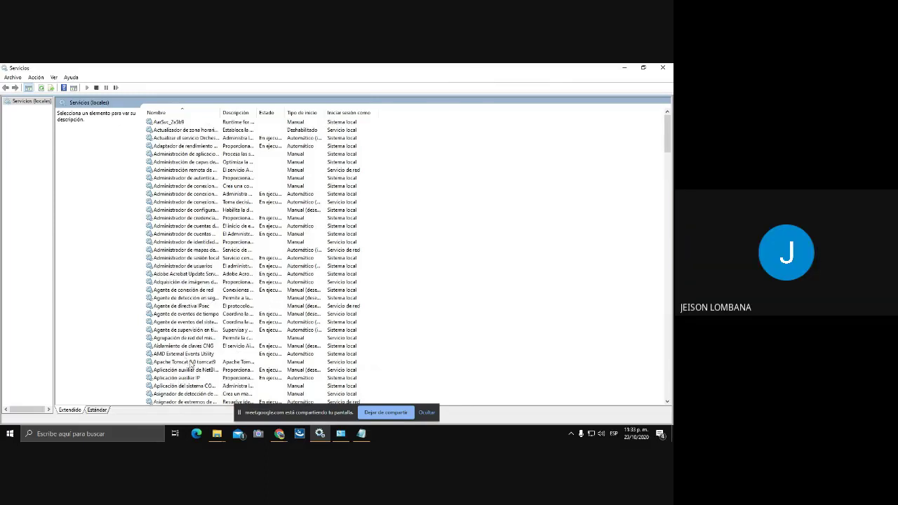
Stop the Tomcat service from the Apache Tomcat Monitor tray icon.
left_click(570, 435)
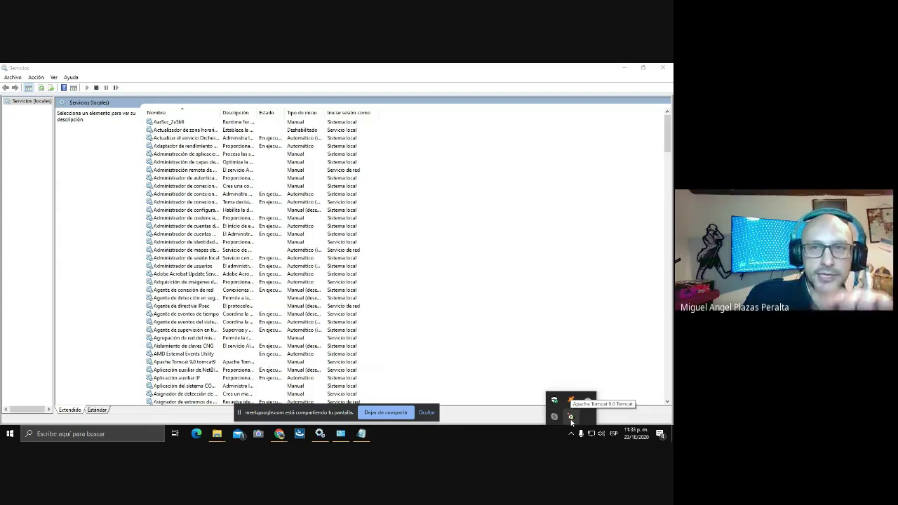
right_click(571, 419)
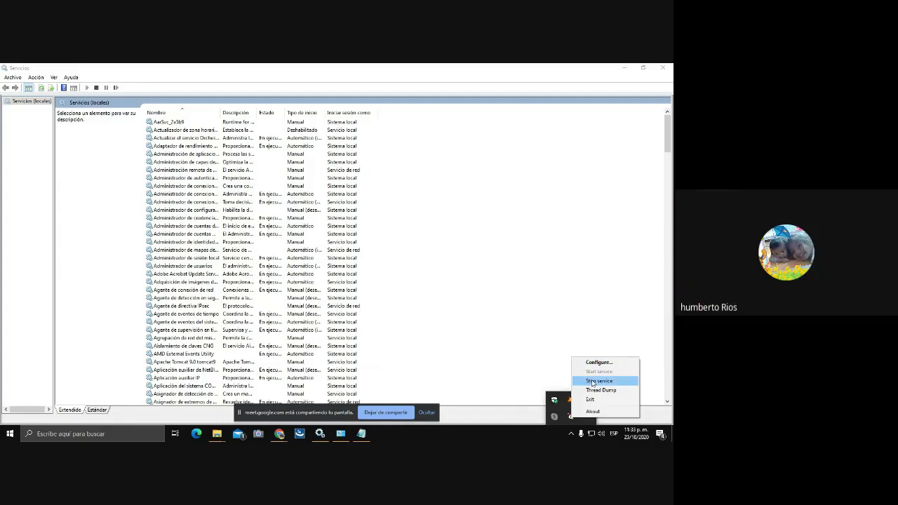
left_click(592, 380)
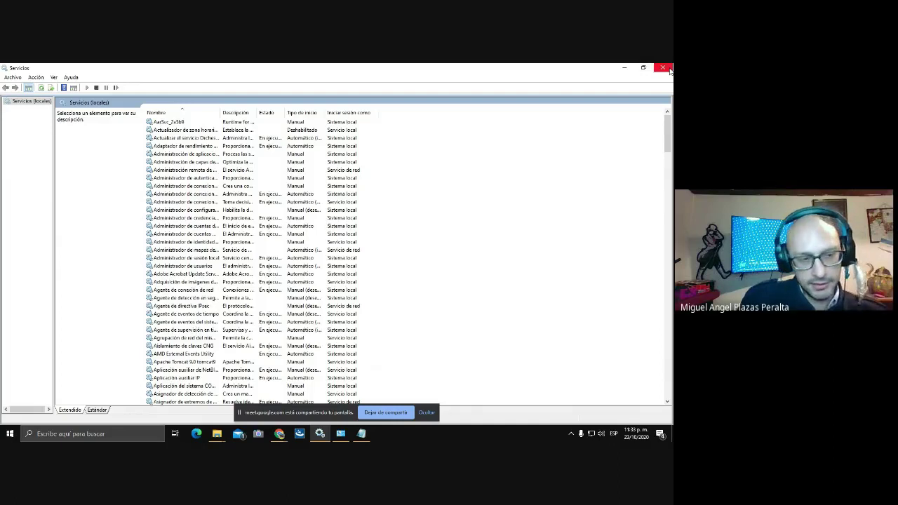
Minimize the Services, Program Files, release notes and C: drive windows to reveal the desktop.
left_click(624, 69)
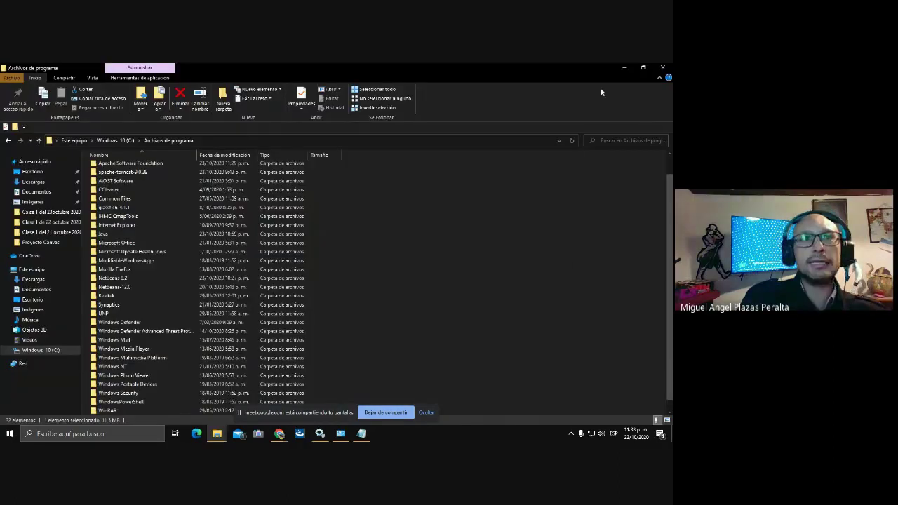
left_click(623, 70)
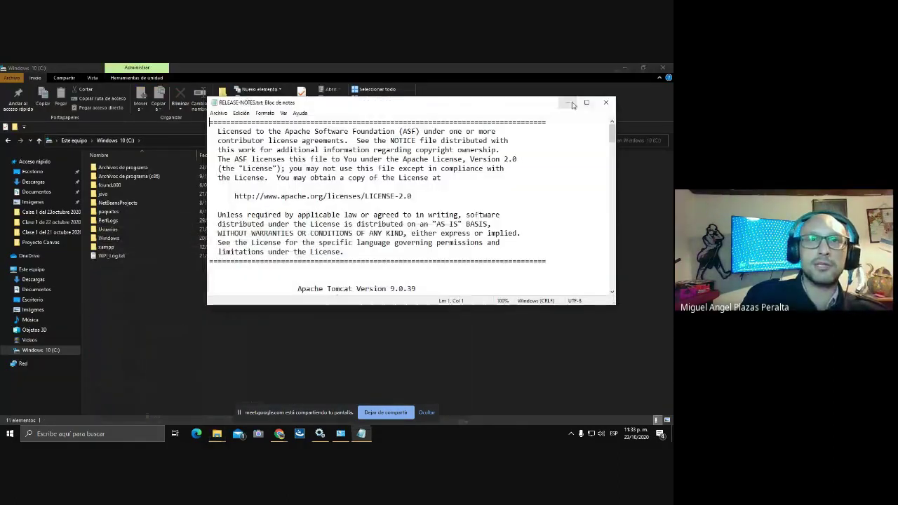
left_click(581, 101)
left_click(623, 68)
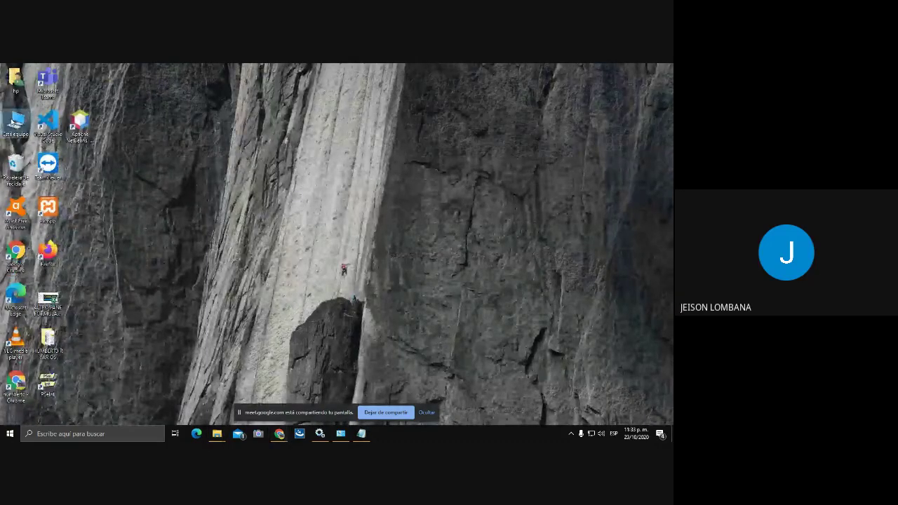
Open Environment Variables from This PC's advanced system settings and select CATALINA_HOME.
right_click(10, 122)
left_click(84, 217)
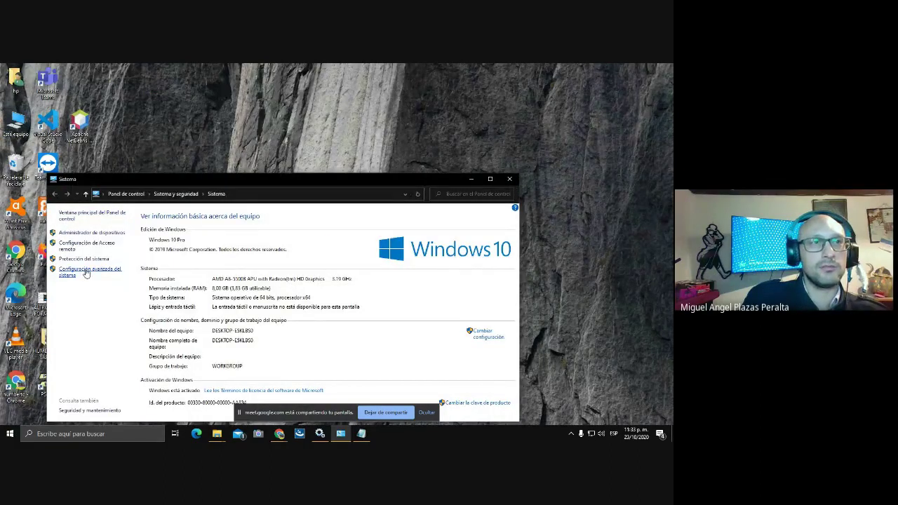
left_click(85, 273)
left_click(213, 312)
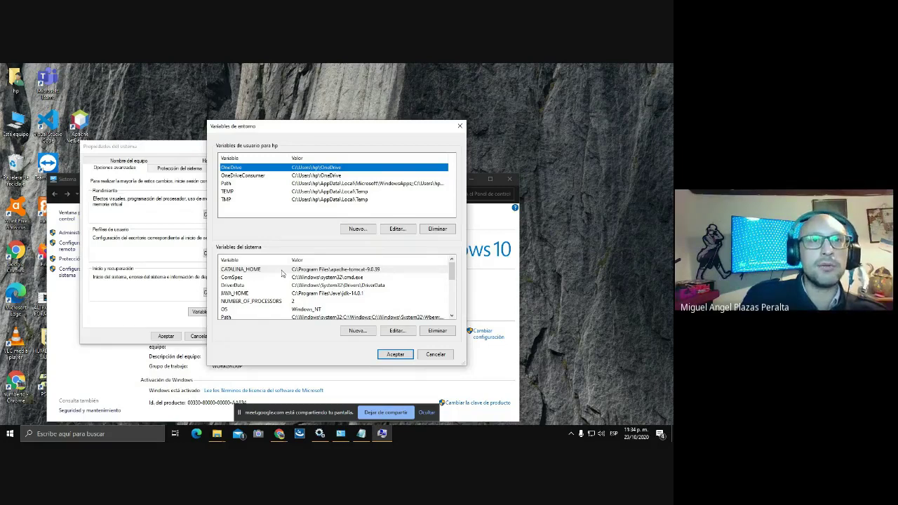
left_click(282, 271)
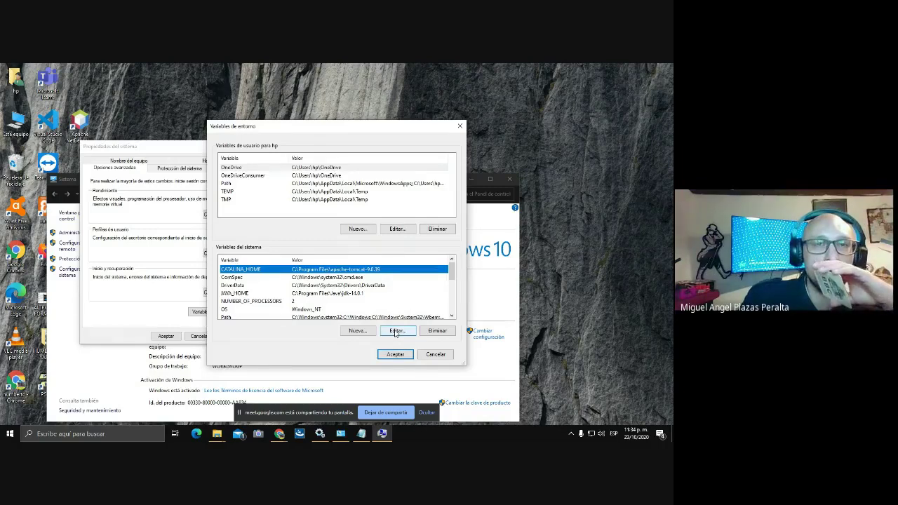
Set CATALINA_HOME to C:\Program Files\Apache Software Foundation\Tomcat 9.0_Tomcat by browsing for the folder.
left_click(395, 330)
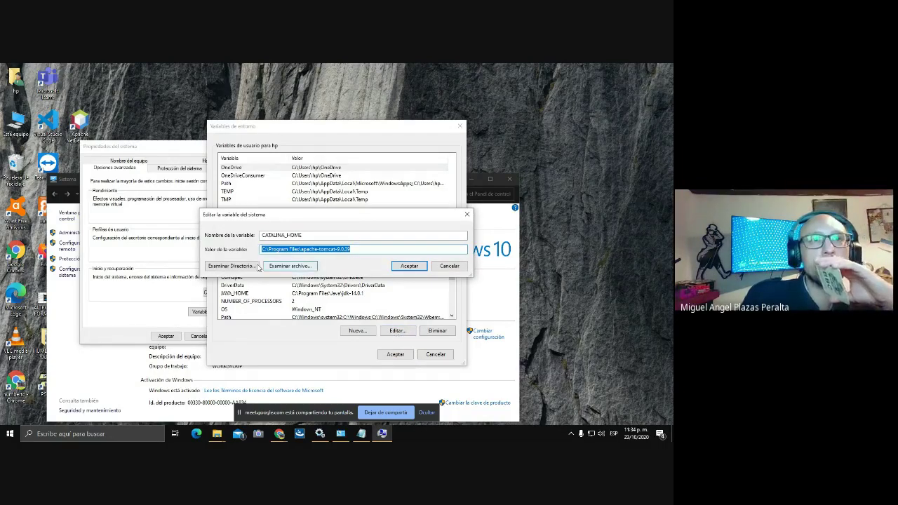
left_click(223, 266)
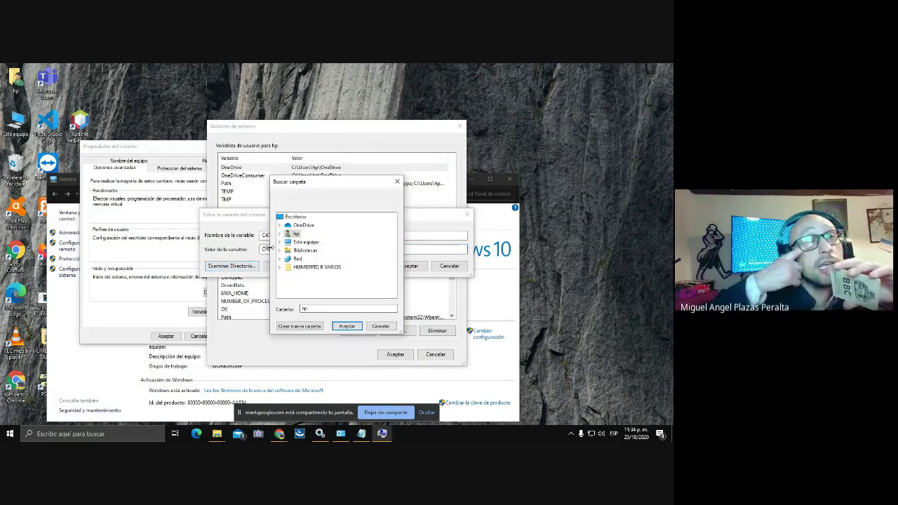
left_click(280, 242)
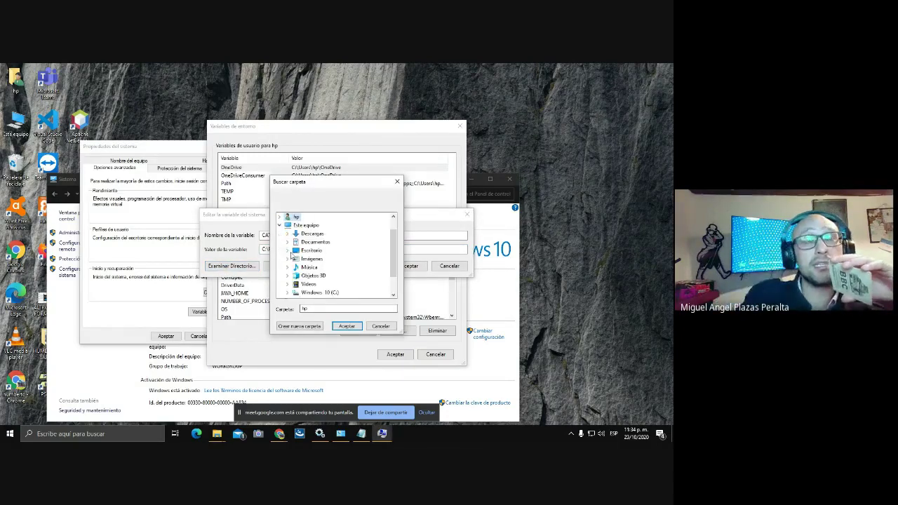
double_click(309, 293)
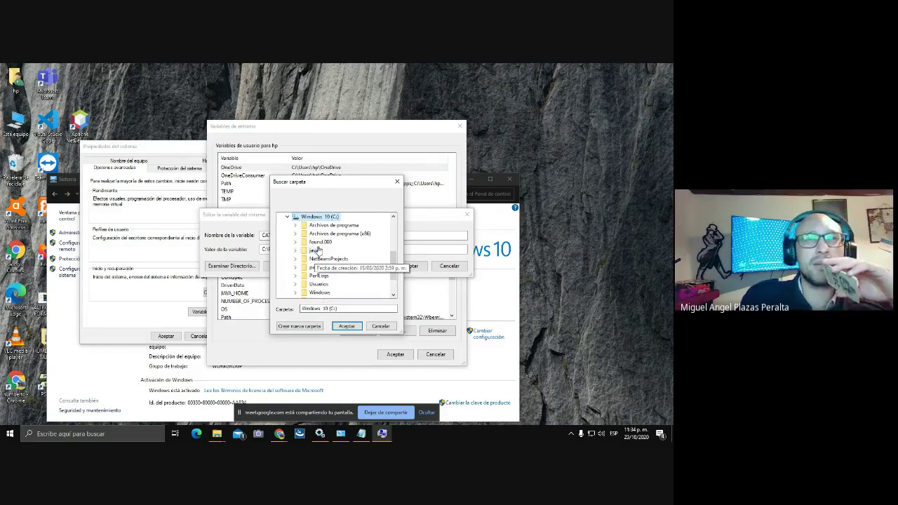
double_click(335, 225)
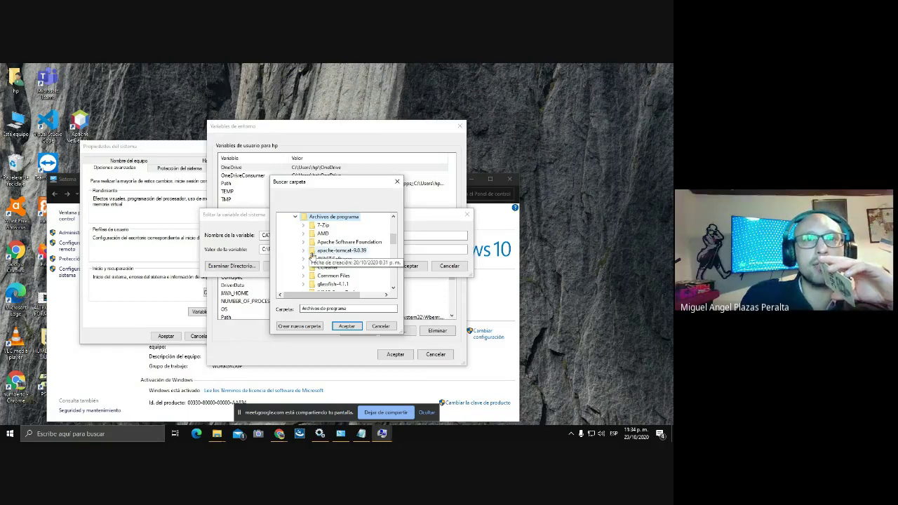
left_click(304, 242)
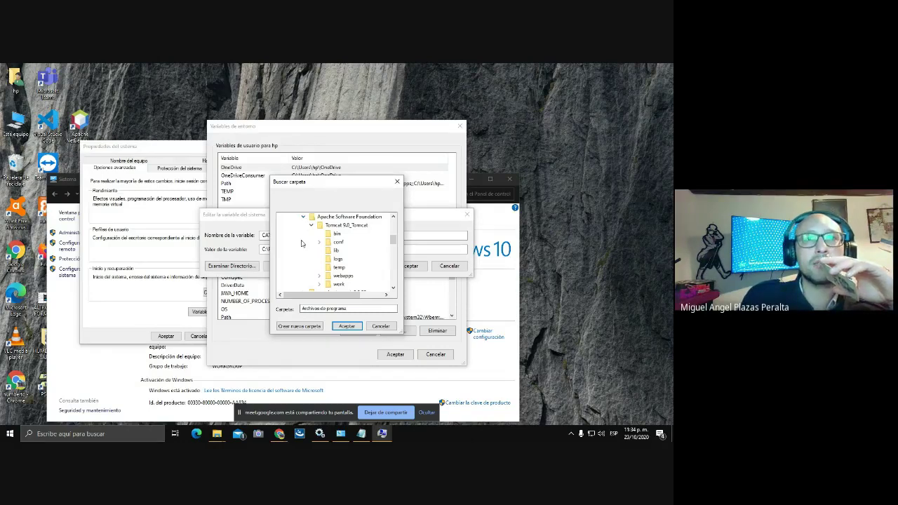
left_click(346, 225)
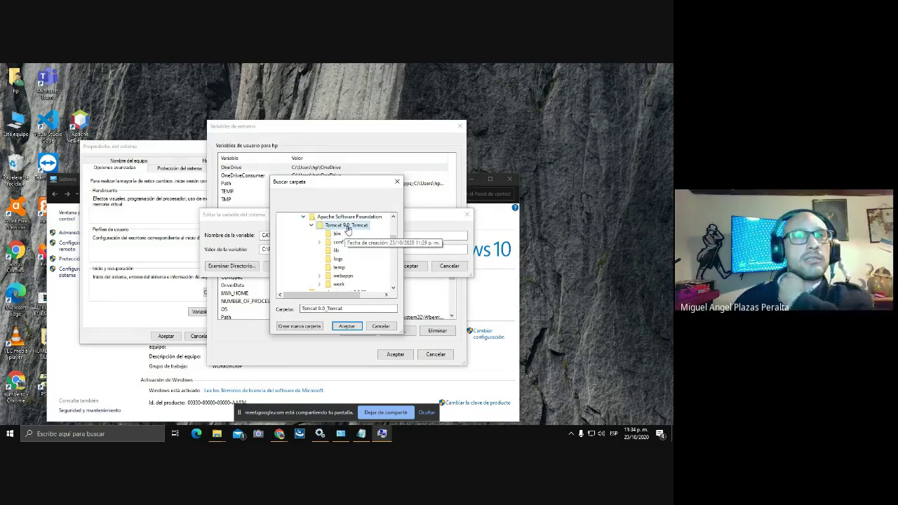
left_click(346, 325)
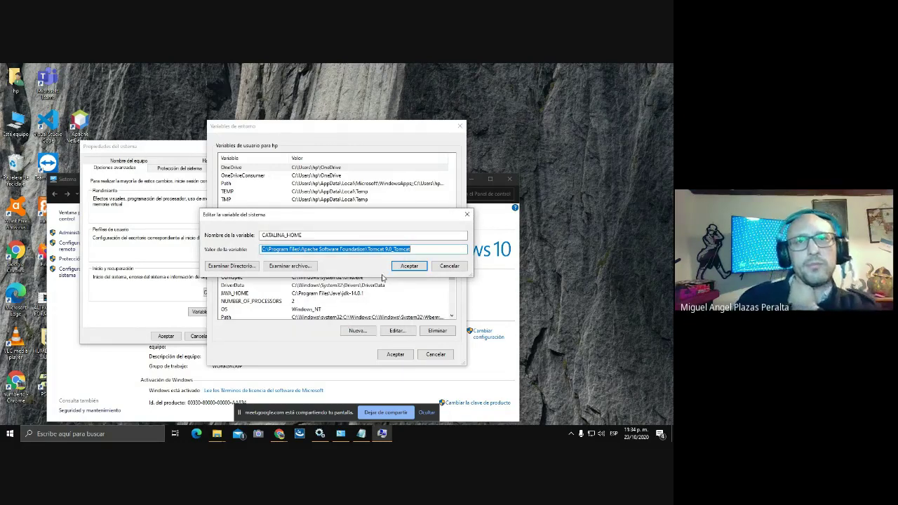
Confirm the variable changes and close System Properties and the System window.
left_click(407, 266)
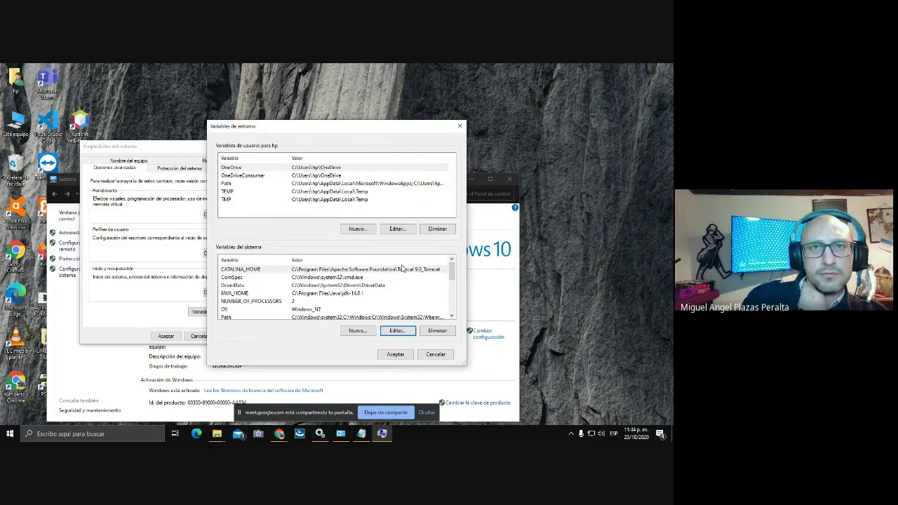
left_click(396, 355)
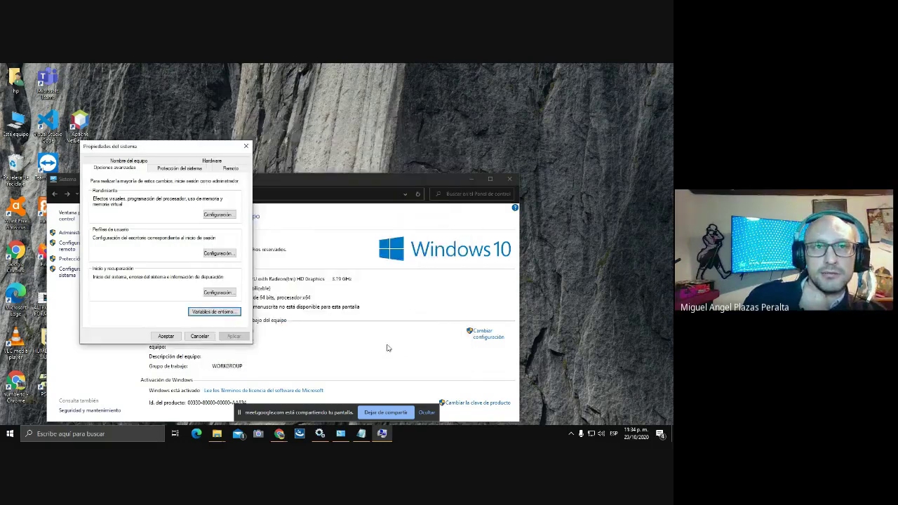
left_click(165, 336)
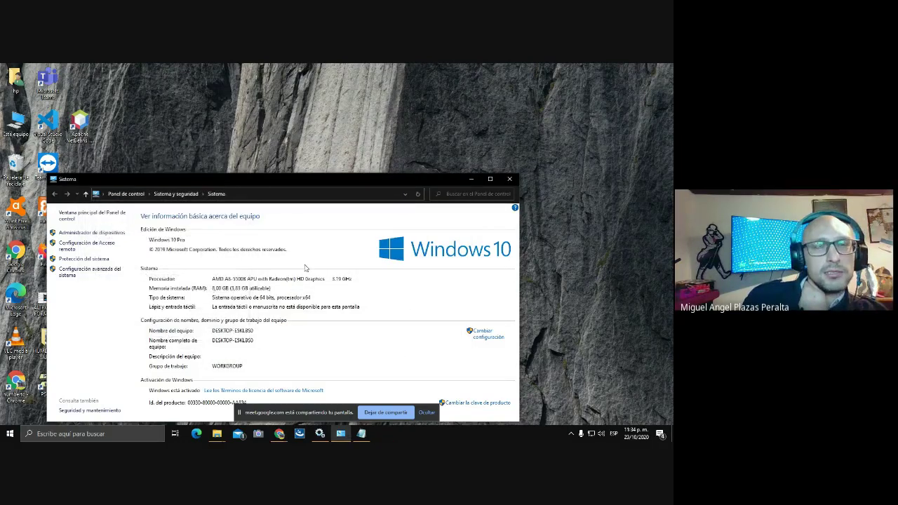
left_click(509, 179)
Switch to the Apache Tomcat page in Chrome, then briefly bring up and close the Services window.
mouse_move(280, 434)
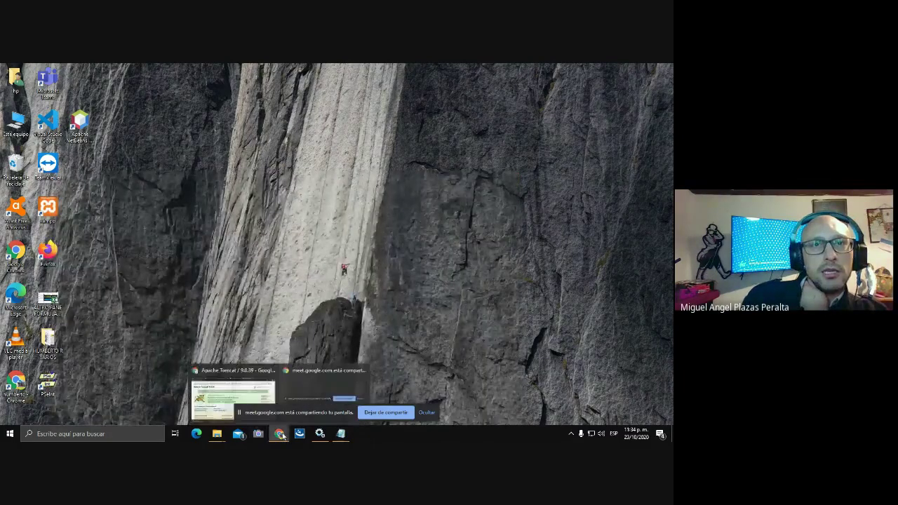
left_click(233, 398)
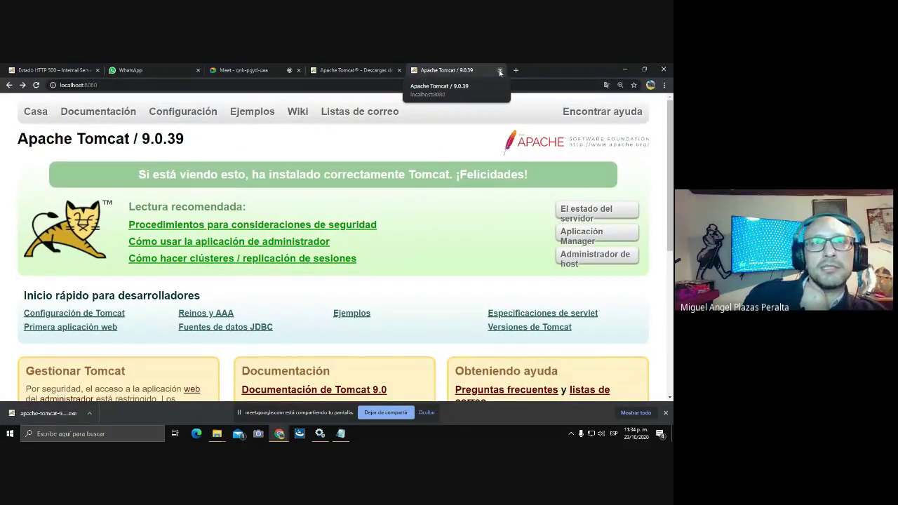
left_click(320, 433)
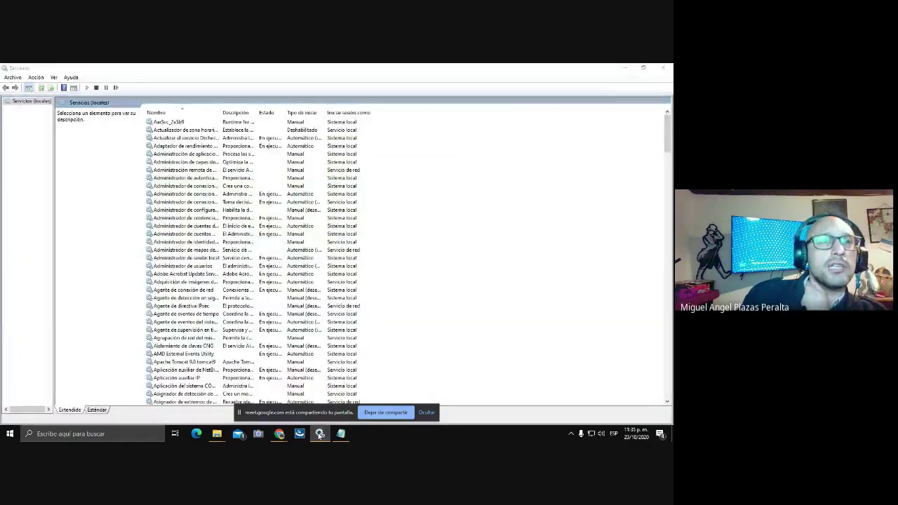
left_click(320, 432)
left_click(319, 433)
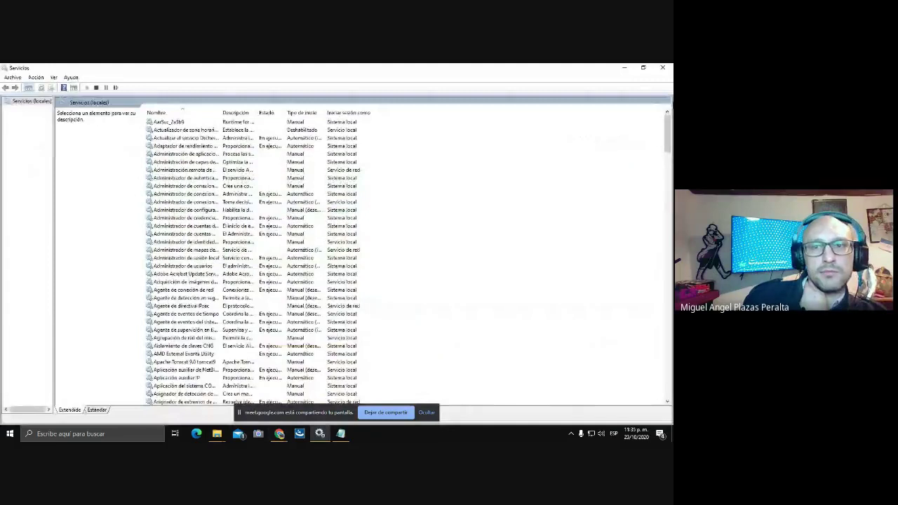
left_click(662, 67)
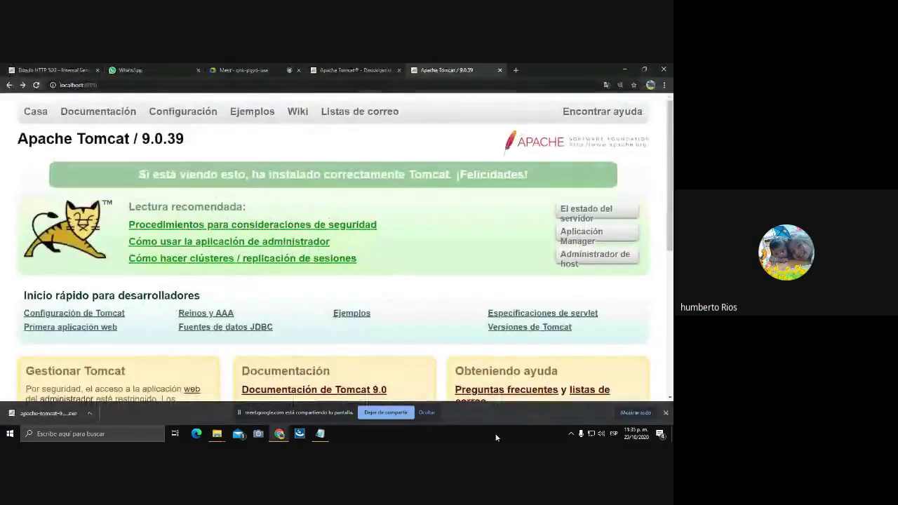
Start the Tomcat service from the Tomcat Monitor tray icon and recheck its menu.
left_click(572, 435)
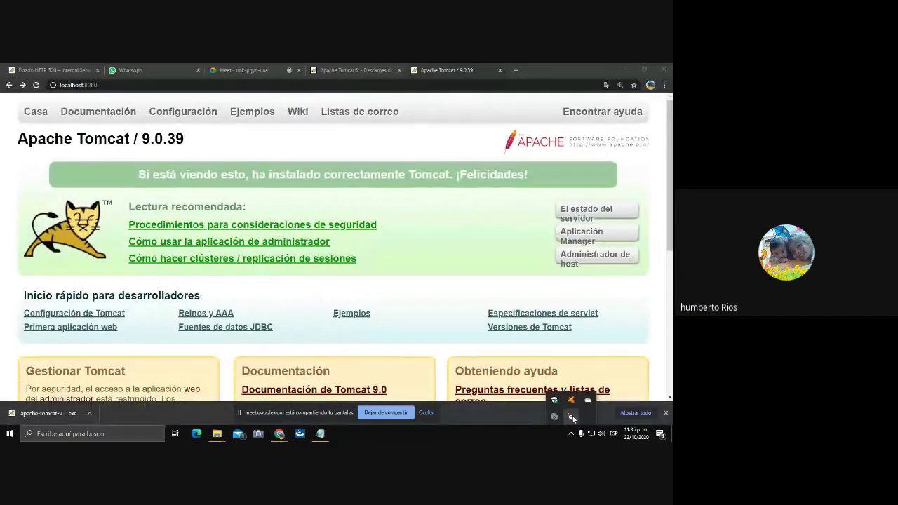
right_click(573, 418)
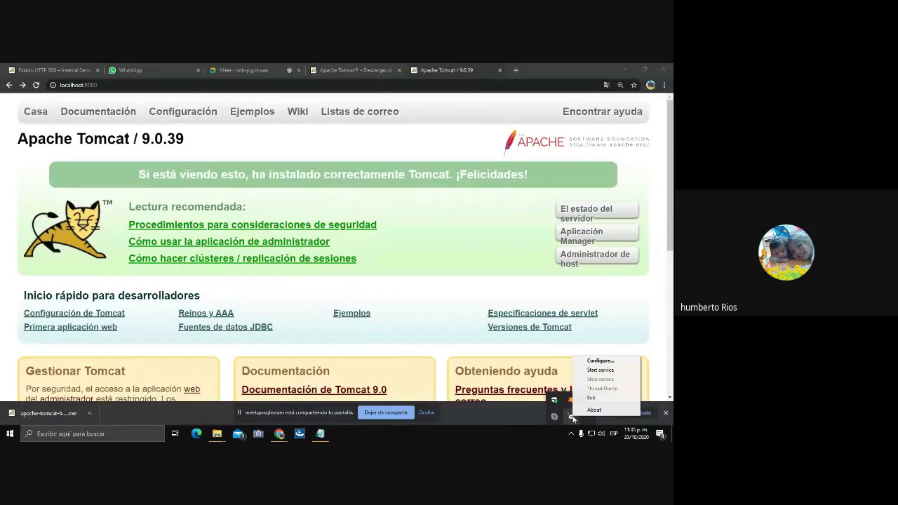
left_click(599, 370)
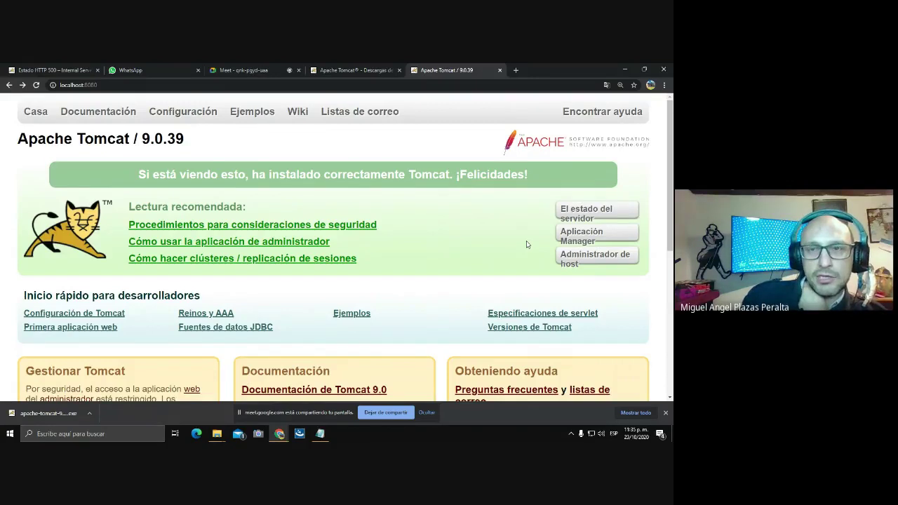
left_click(573, 437)
right_click(569, 415)
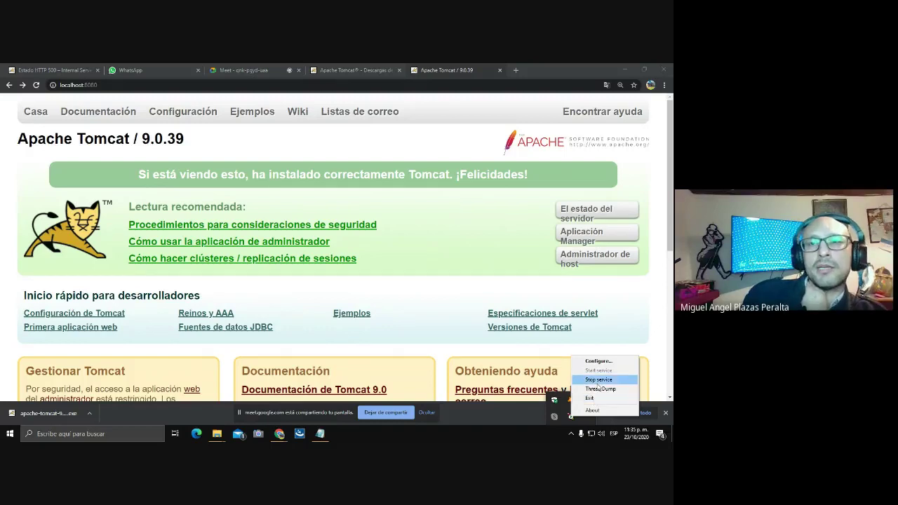
left_click(492, 291)
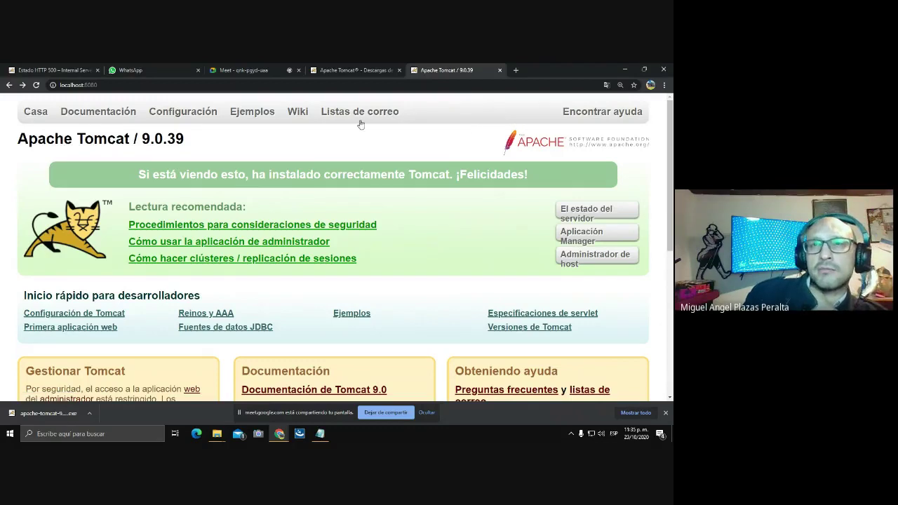
Close the Tomcat welcome and download tabs, then search Google for localhost8080 in a new tab.
left_click(500, 70)
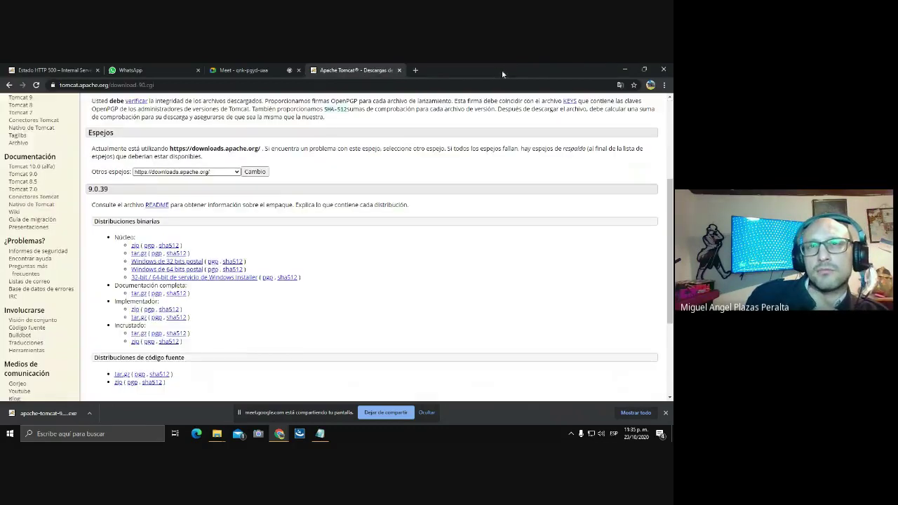
left_click(398, 71)
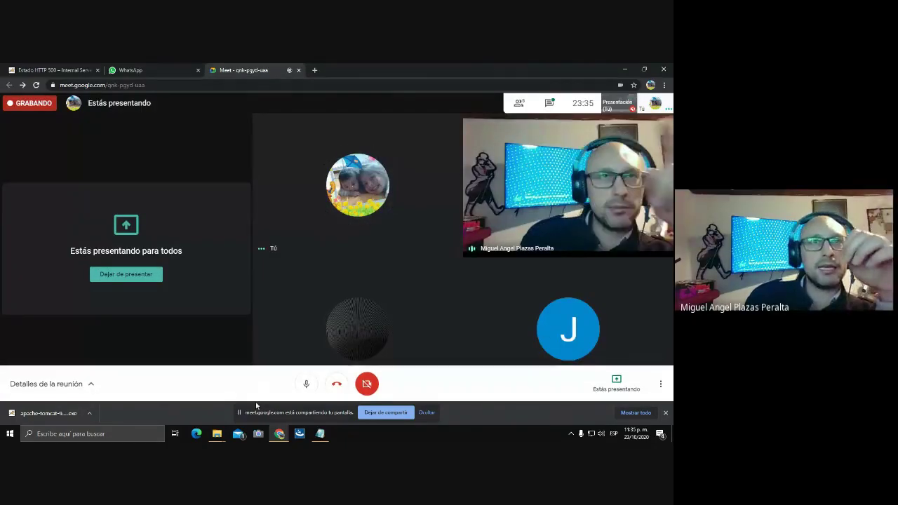
left_click(280, 434)
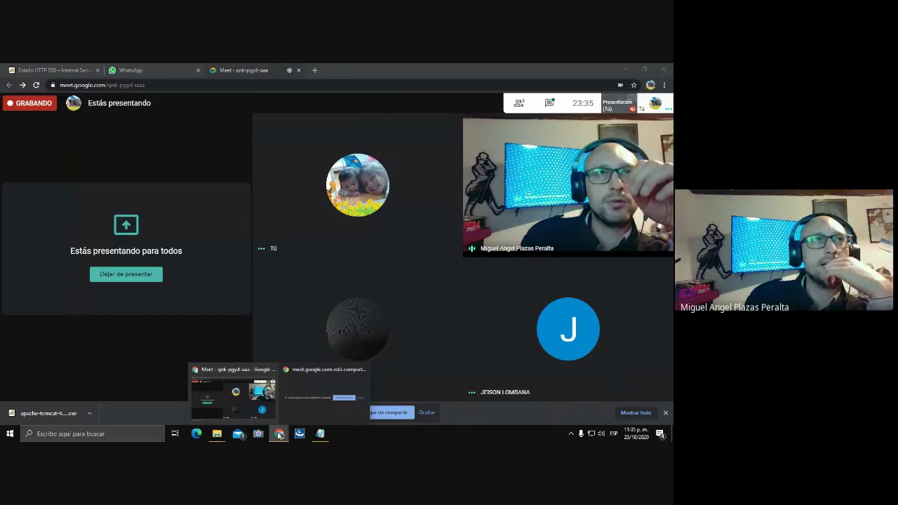
left_click(314, 70)
left_click(133, 84)
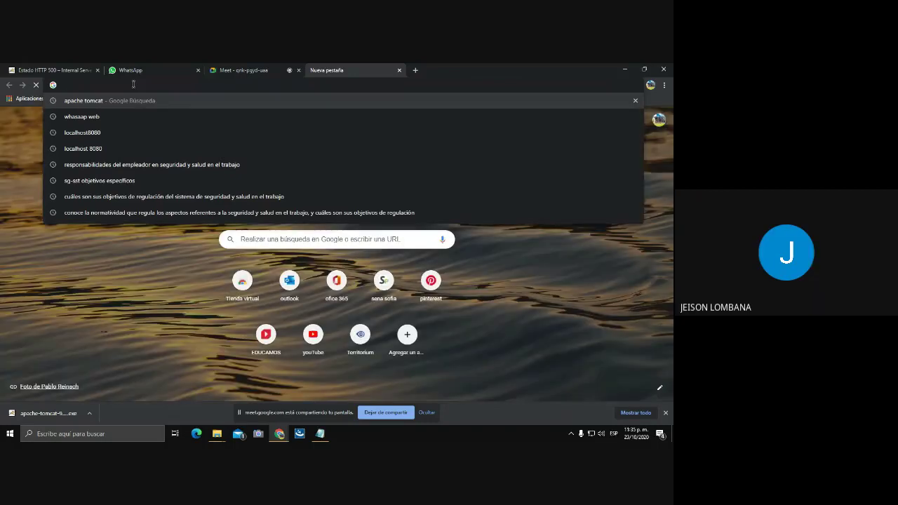
key("Down")
key("Down")
key("Return")
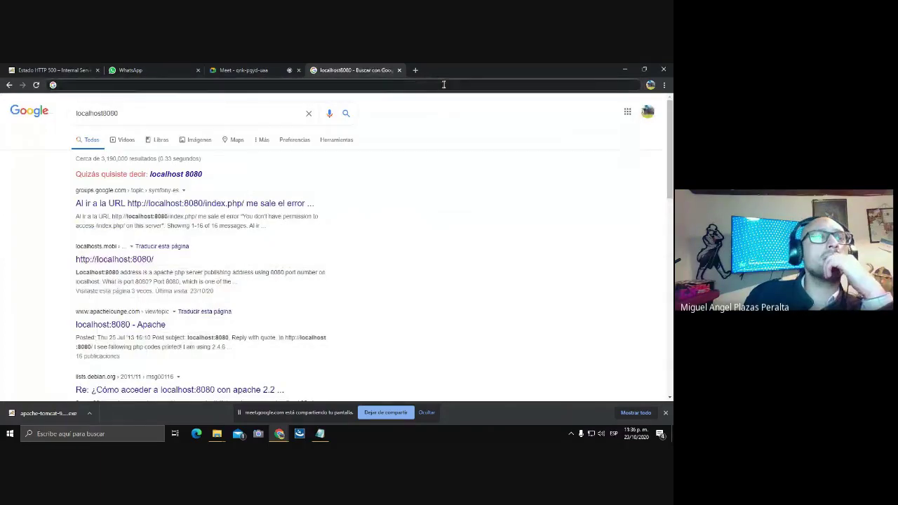
left_click(443, 84)
type("ht")
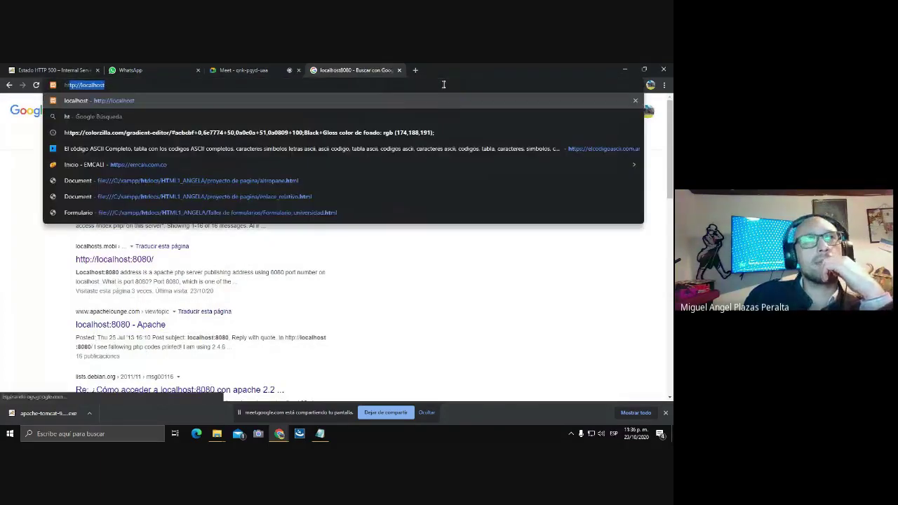
key("BackSpace")
key("BackSpace")
type("http")
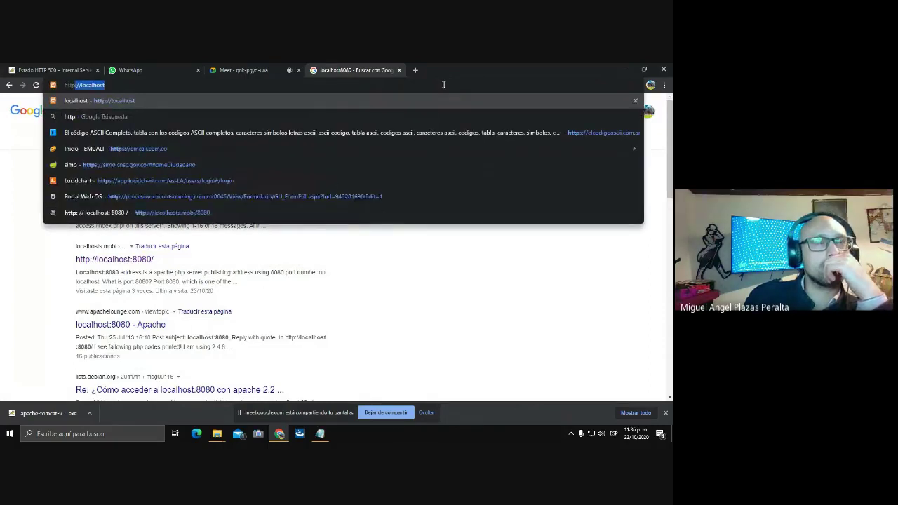
type(":")
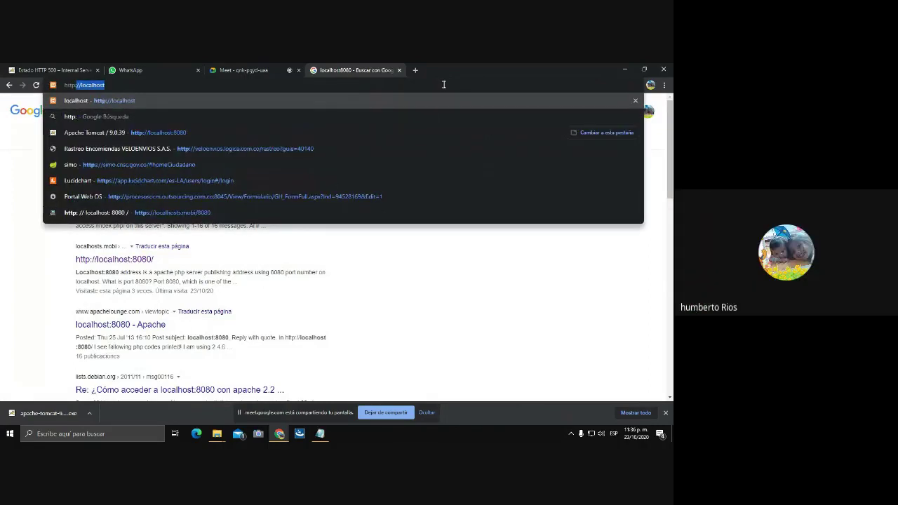
type("//")
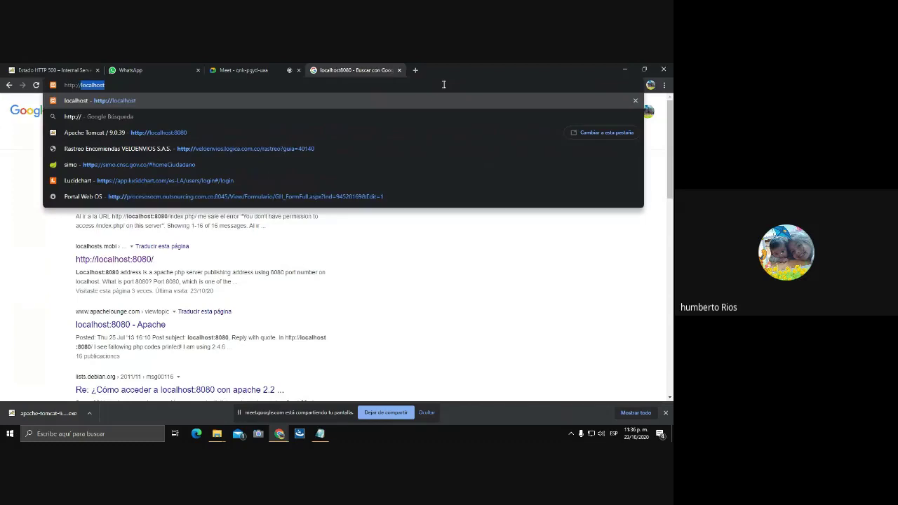